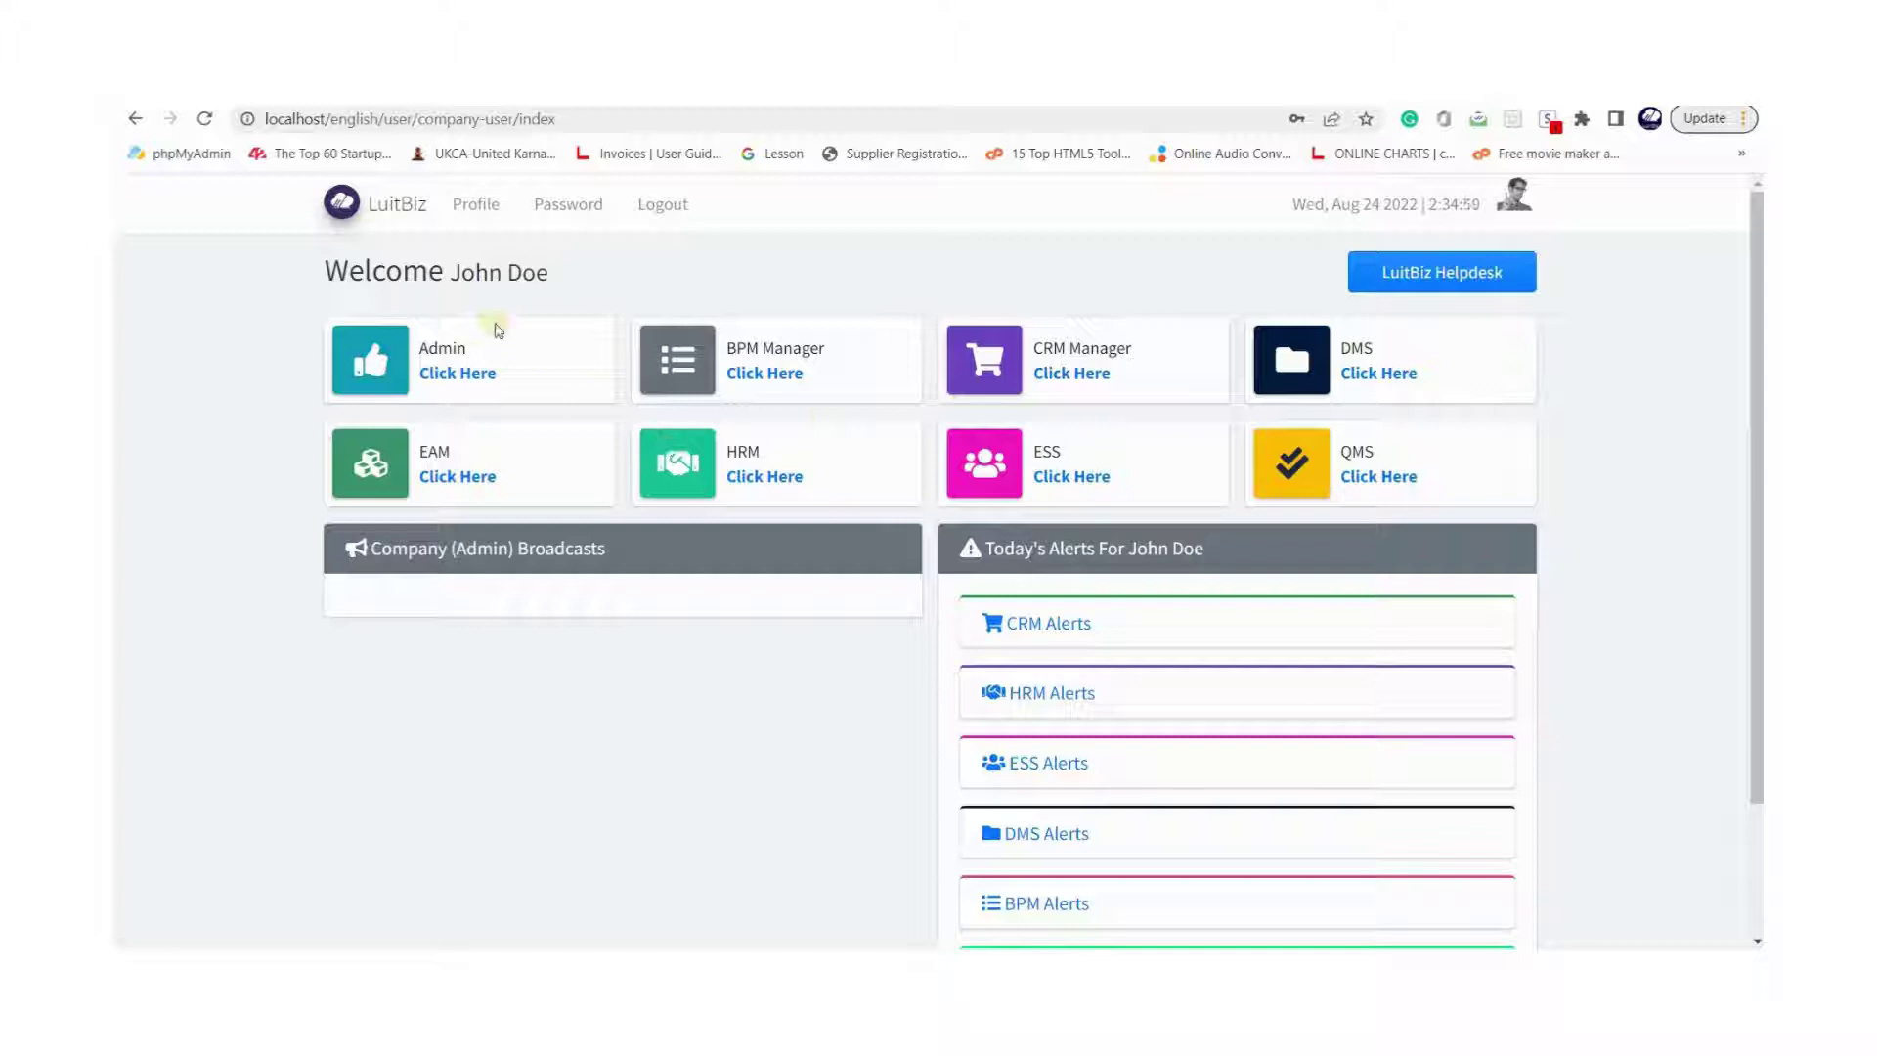
# Open the Admin module and browse Password Settings, Companies, and then the user list.
pyautogui.click(510, 419)
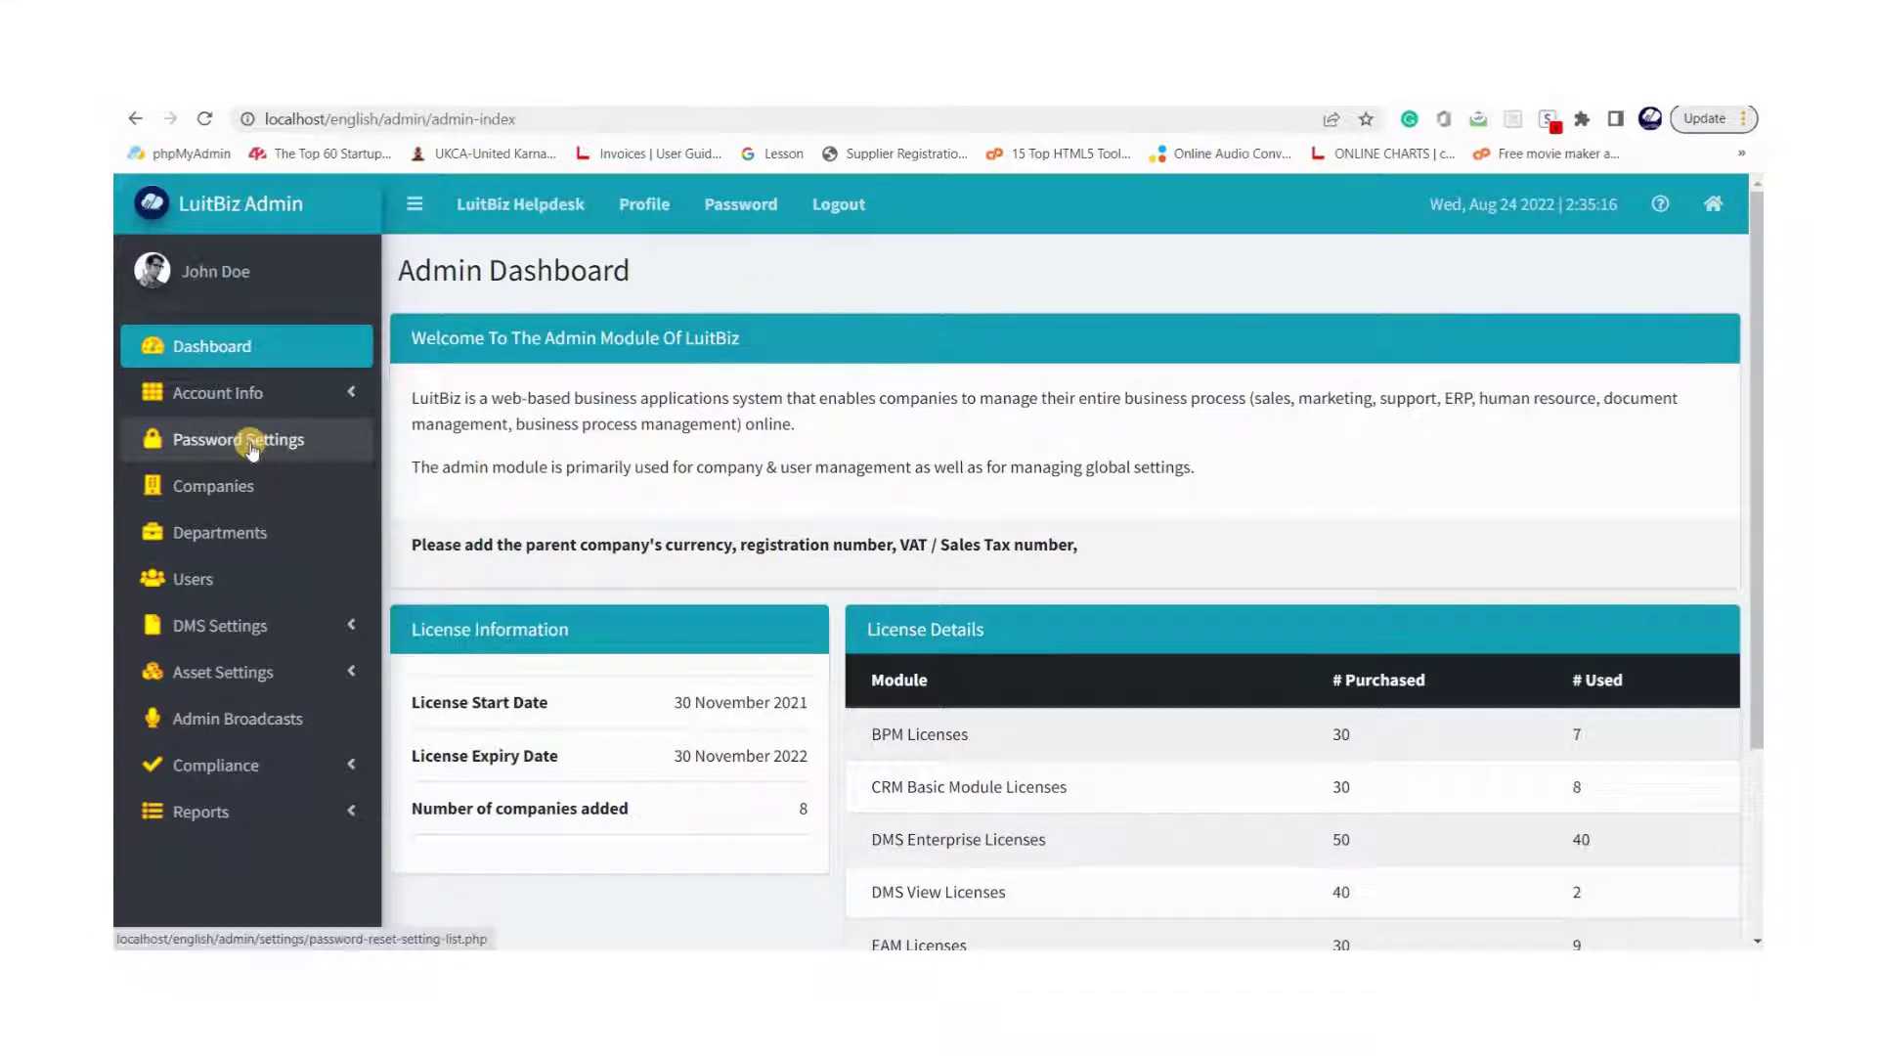
pyautogui.click(358, 477)
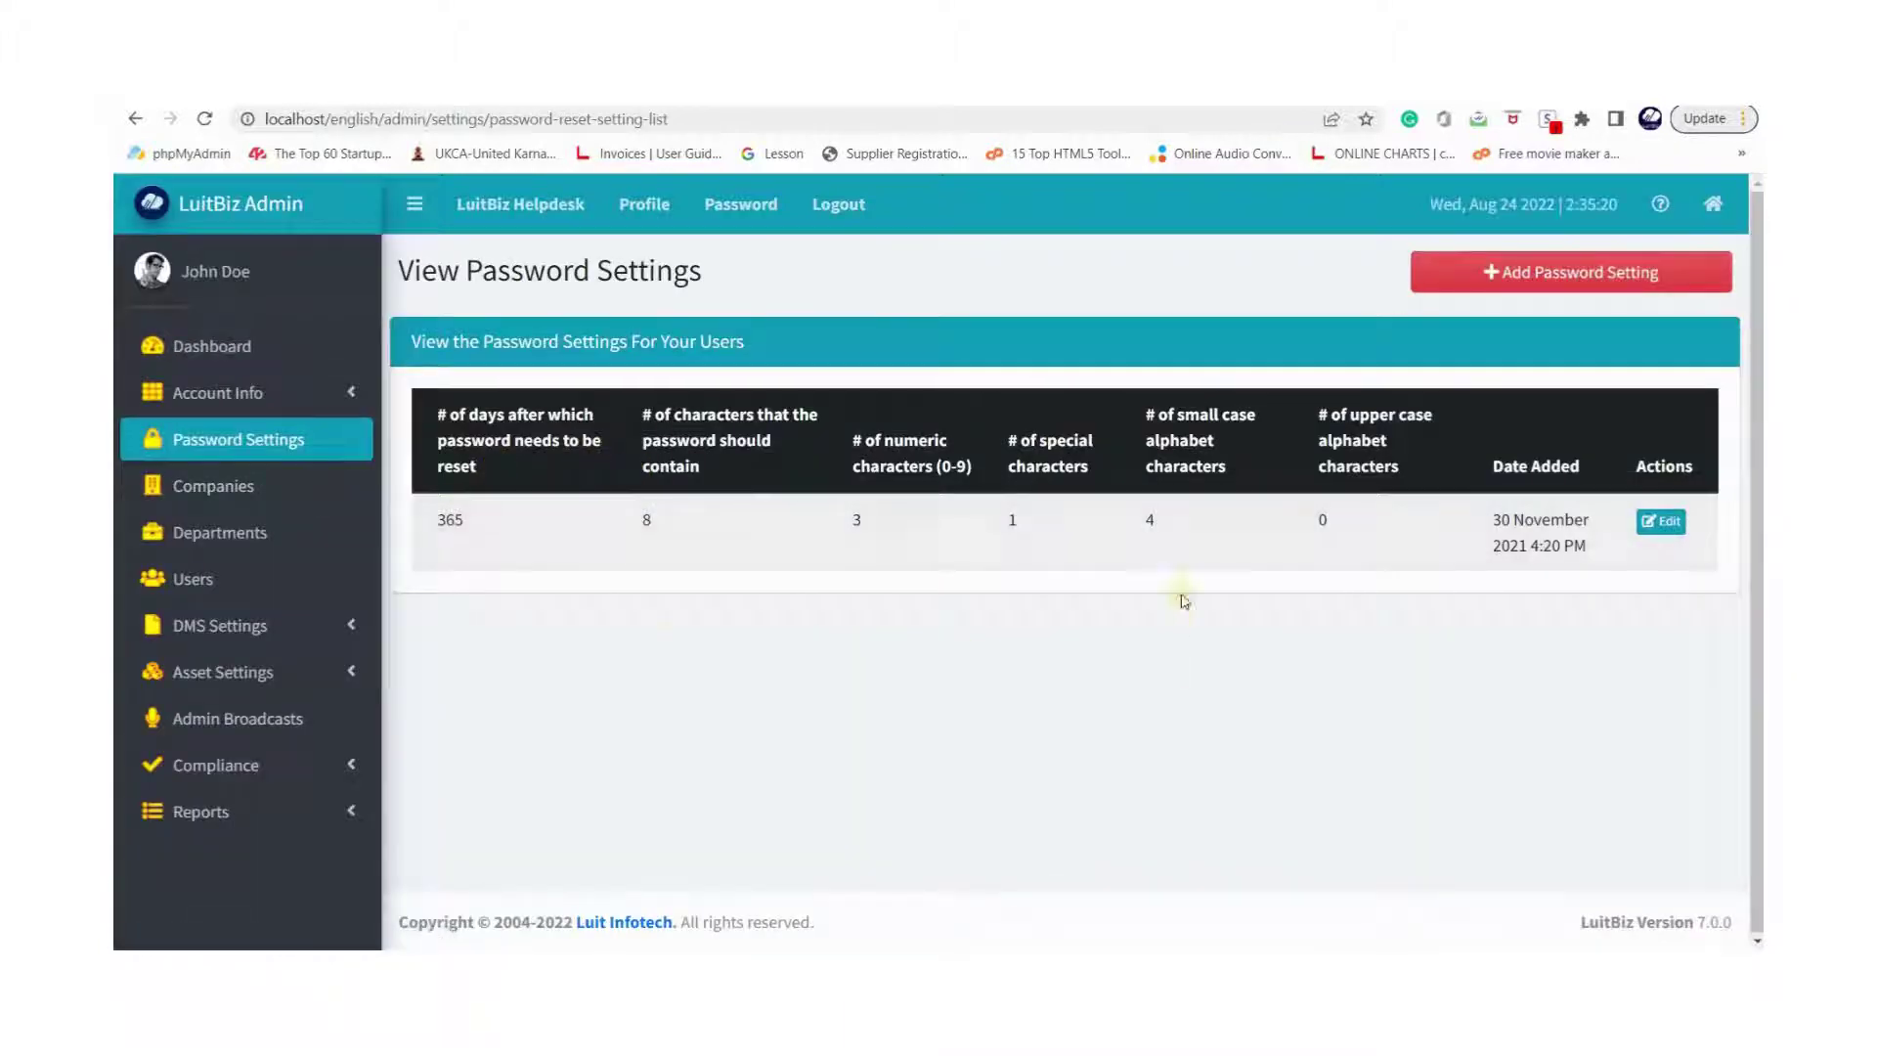
pyautogui.click(248, 489)
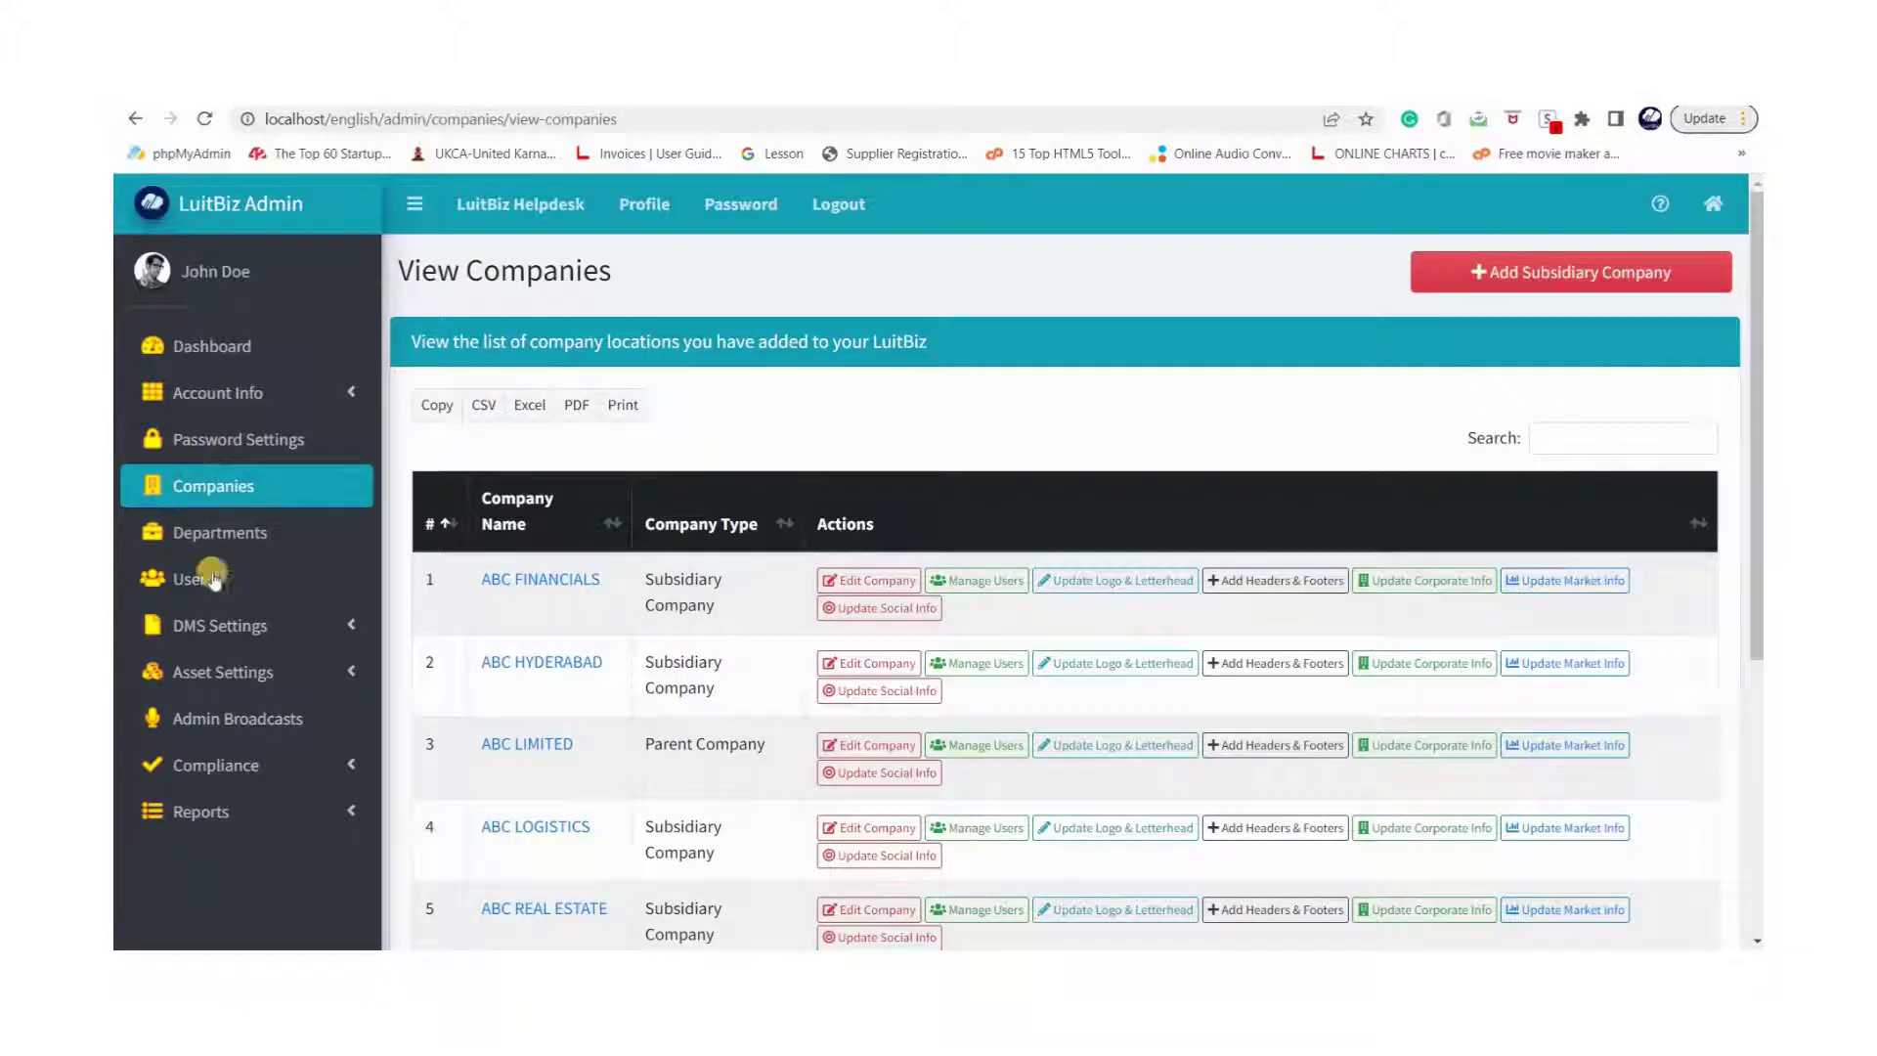
pyautogui.click(214, 581)
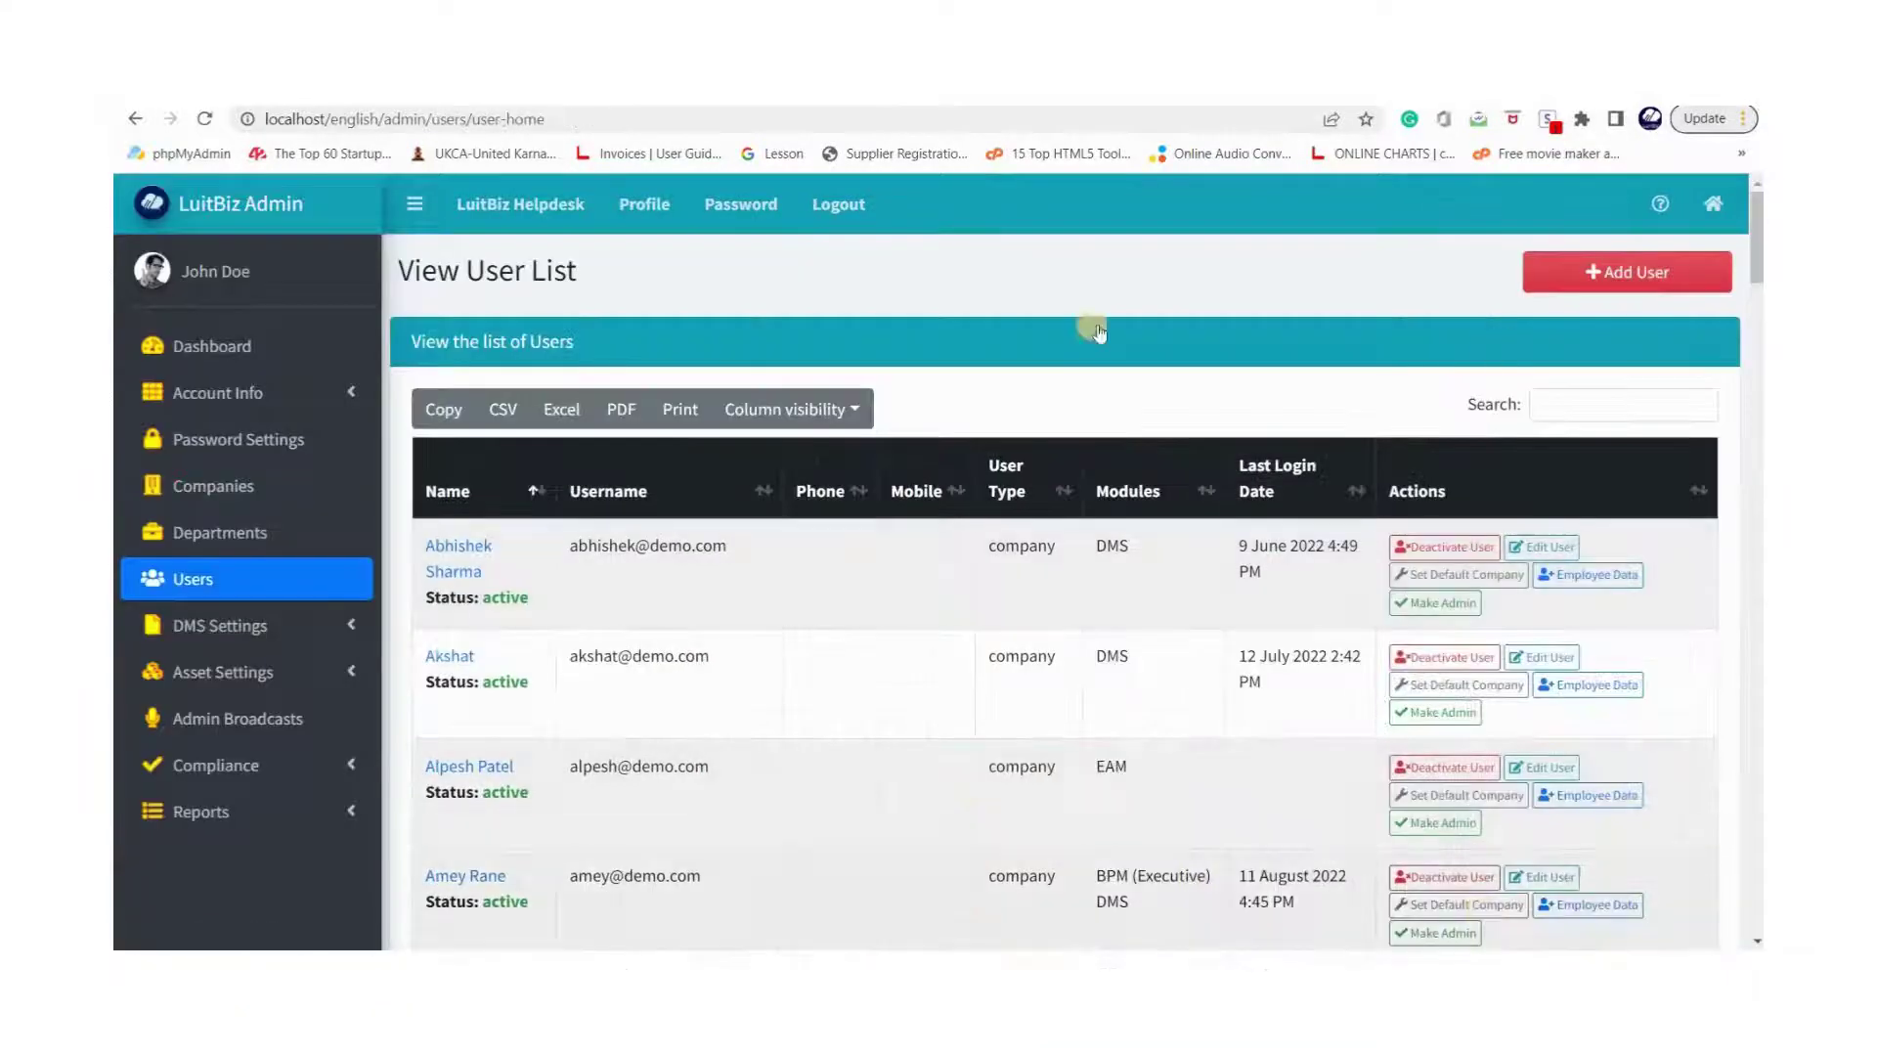
# Look over the empty Add Subsidiary Company form, then return to View Companies.
pyautogui.click(202, 494)
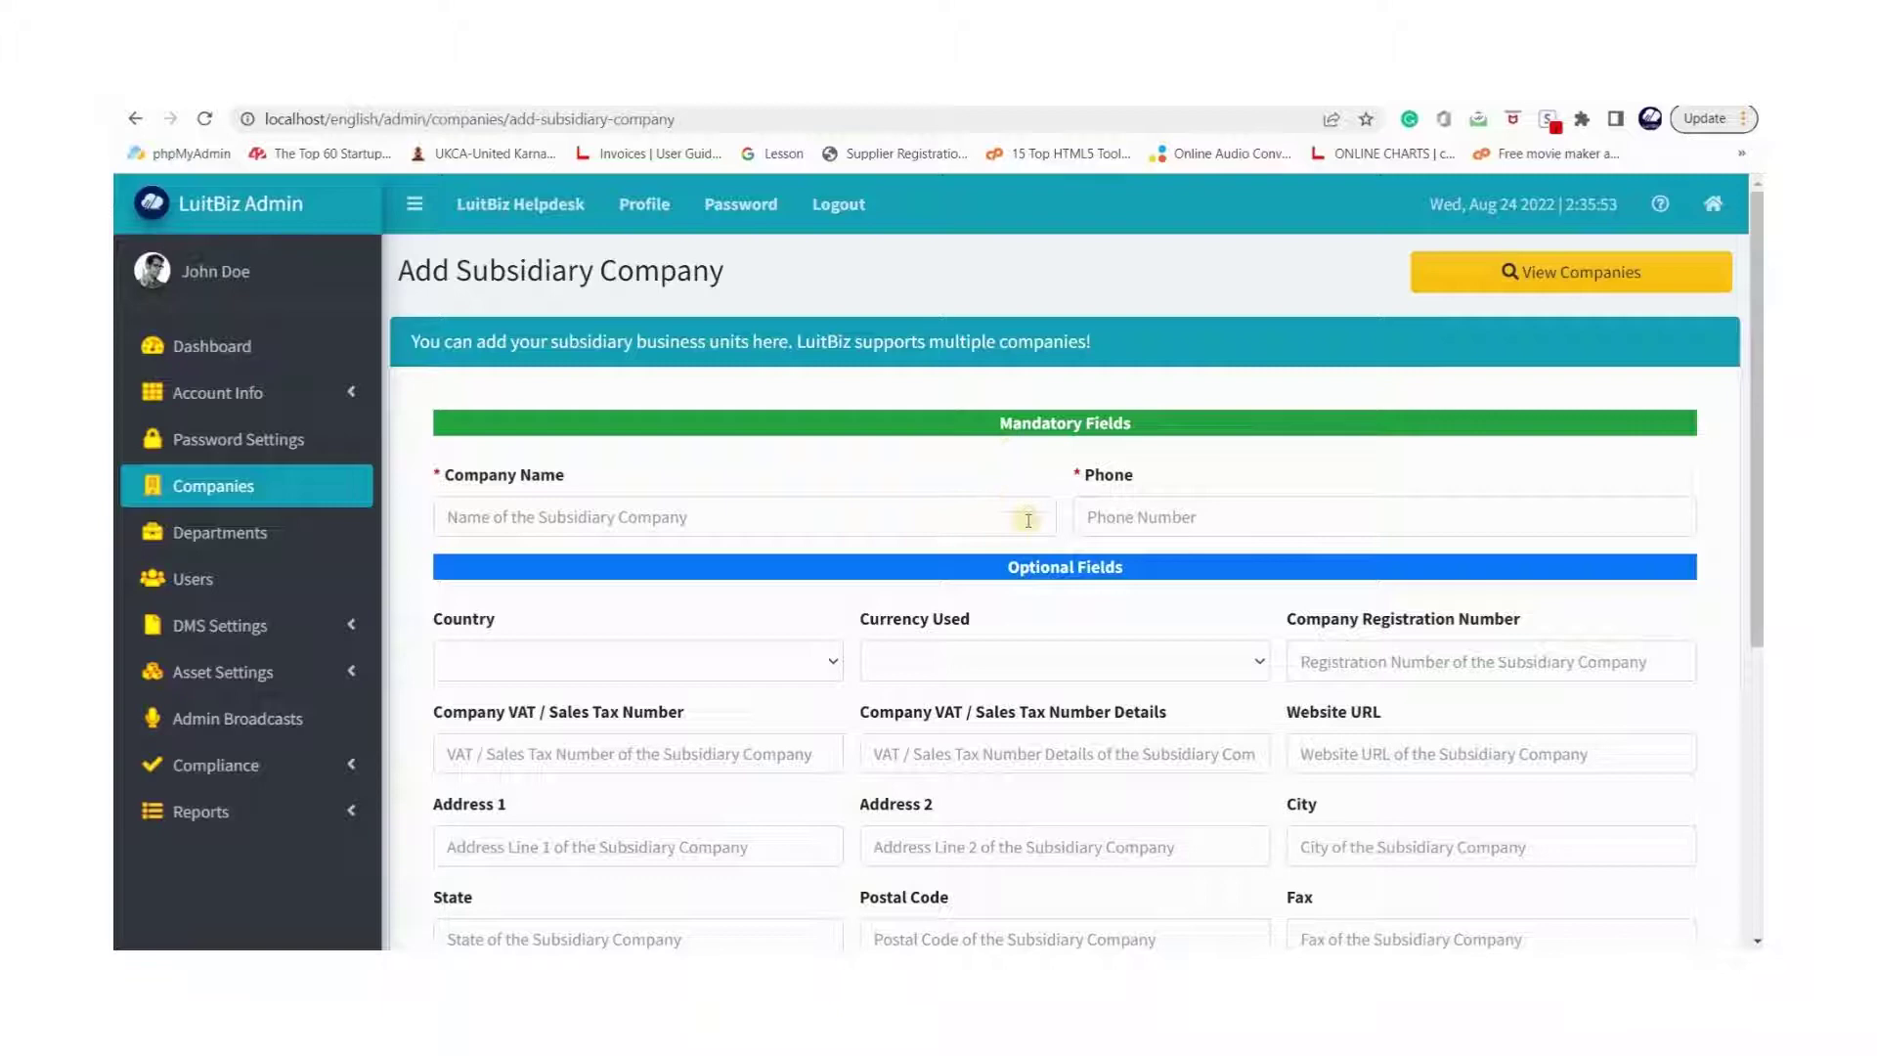
pyautogui.scroll(-3, 1070, 597)
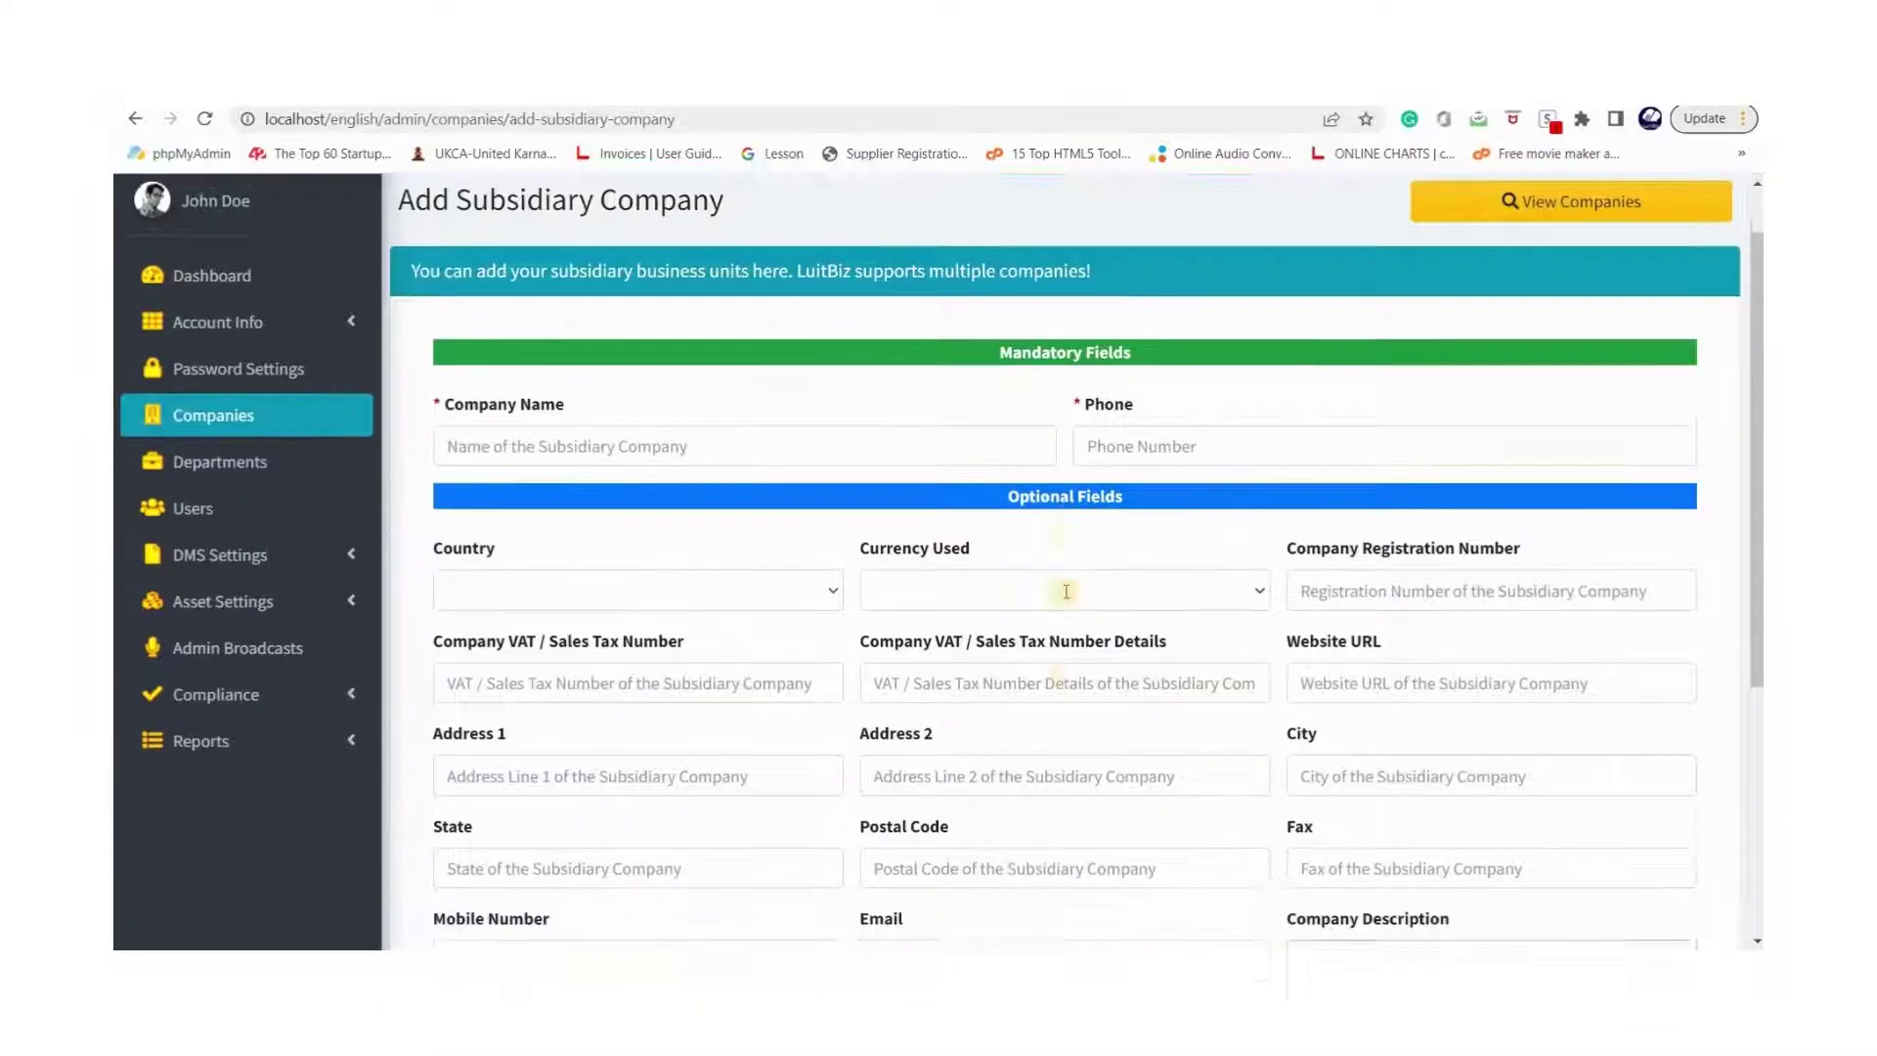
pyautogui.scroll(-2, 938, 607)
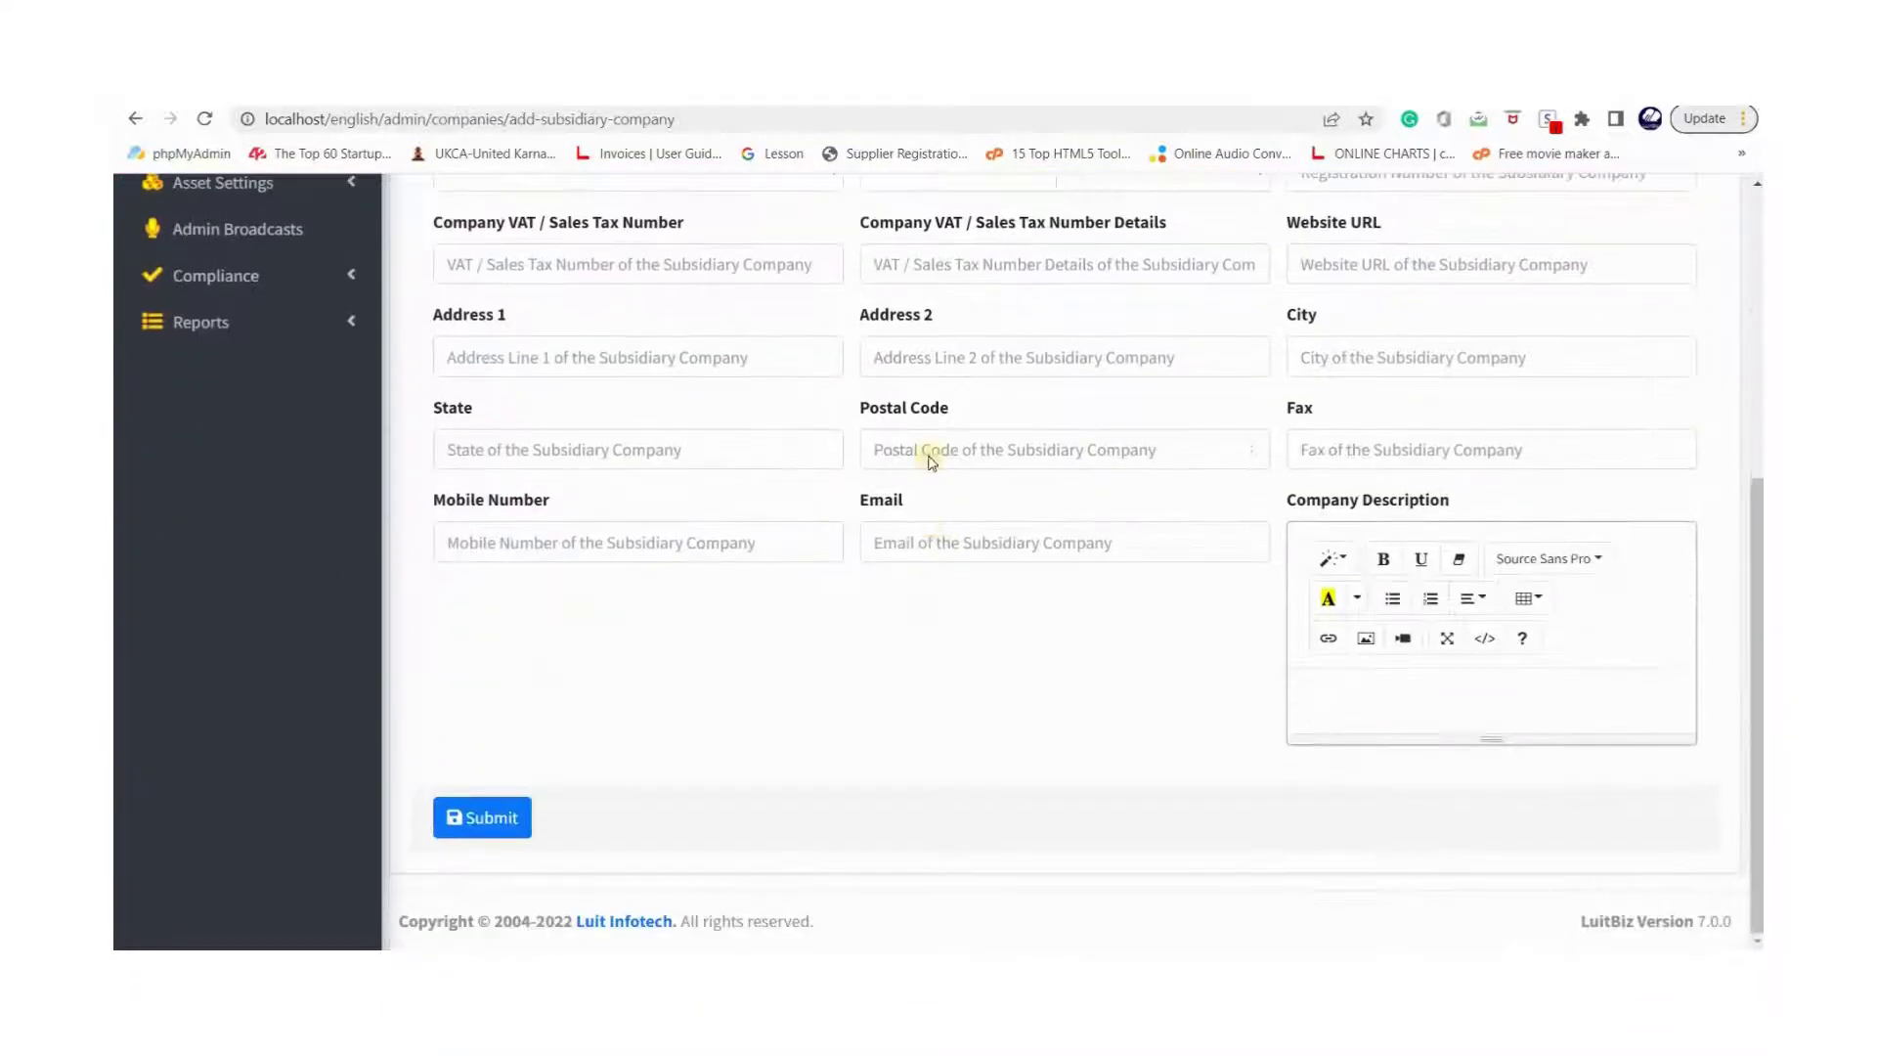
pyautogui.scroll(5, 928, 460)
pyautogui.scroll(-3, 694, 660)
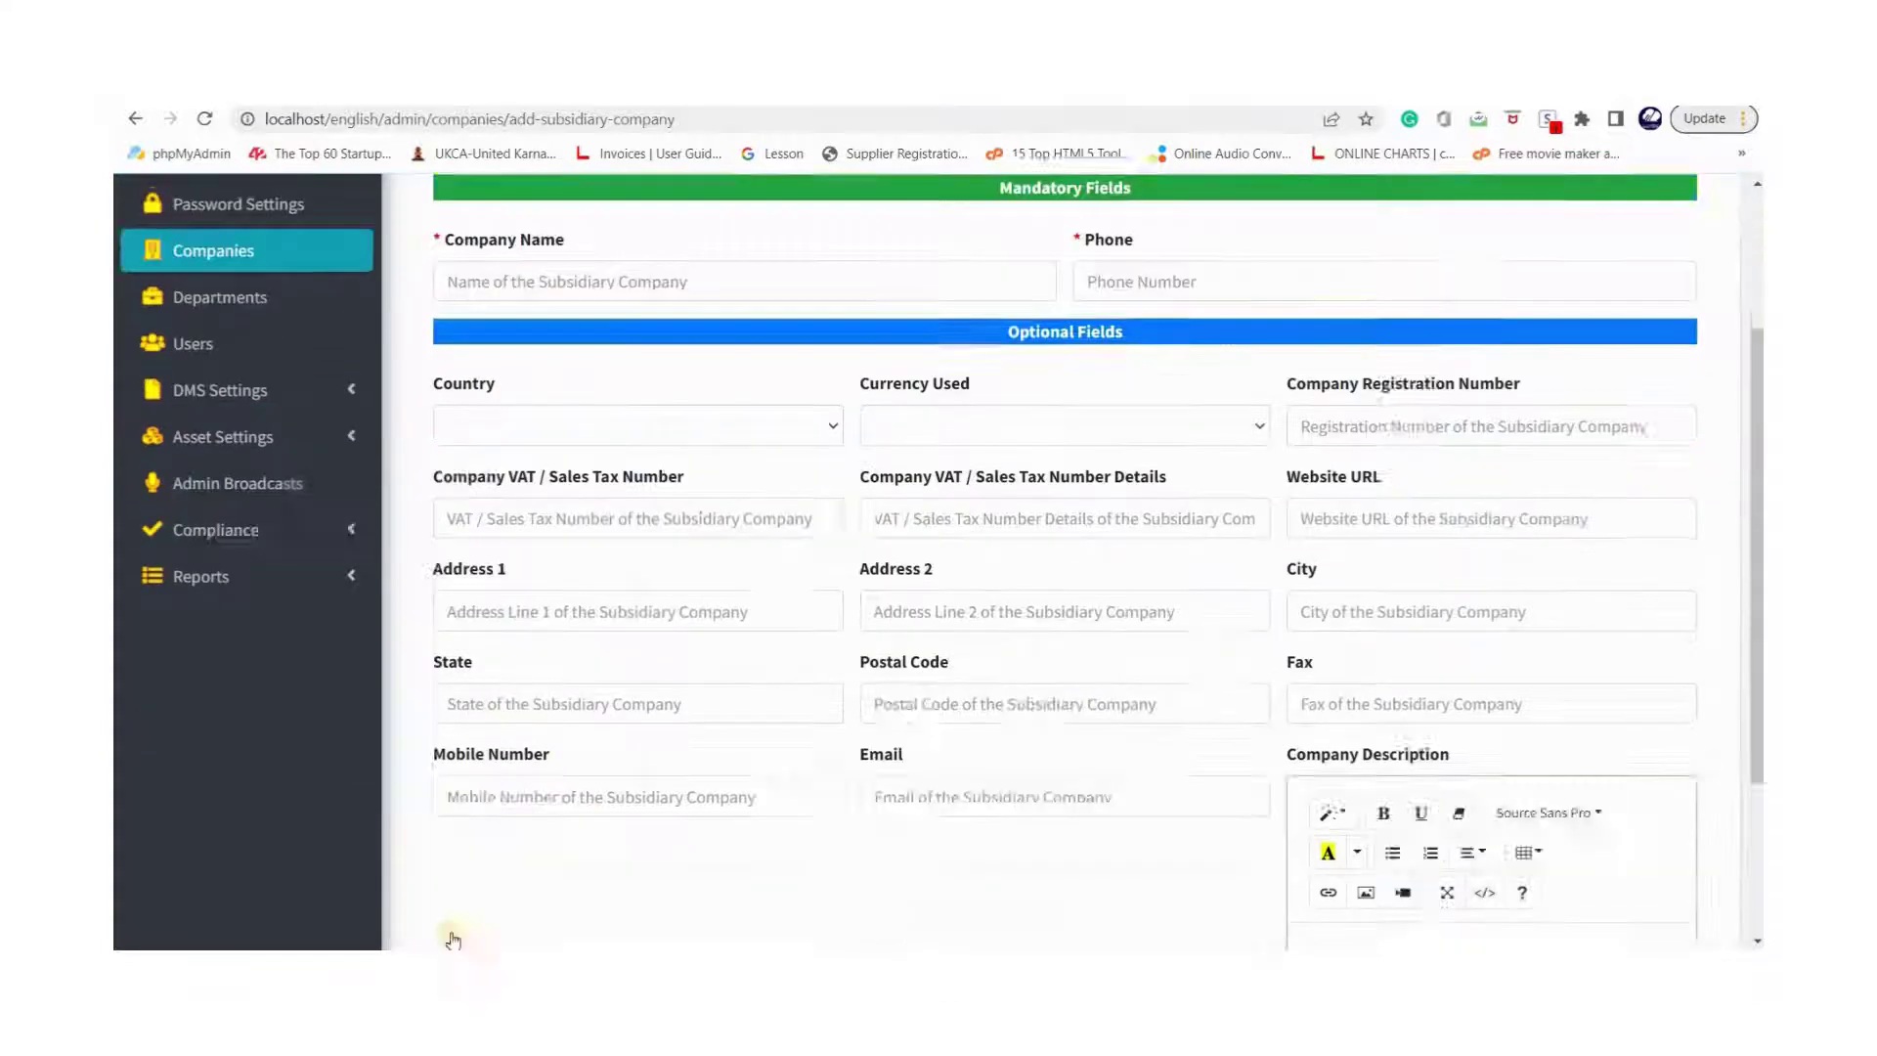
pyautogui.click(474, 926)
pyautogui.scroll(4, 1340, 474)
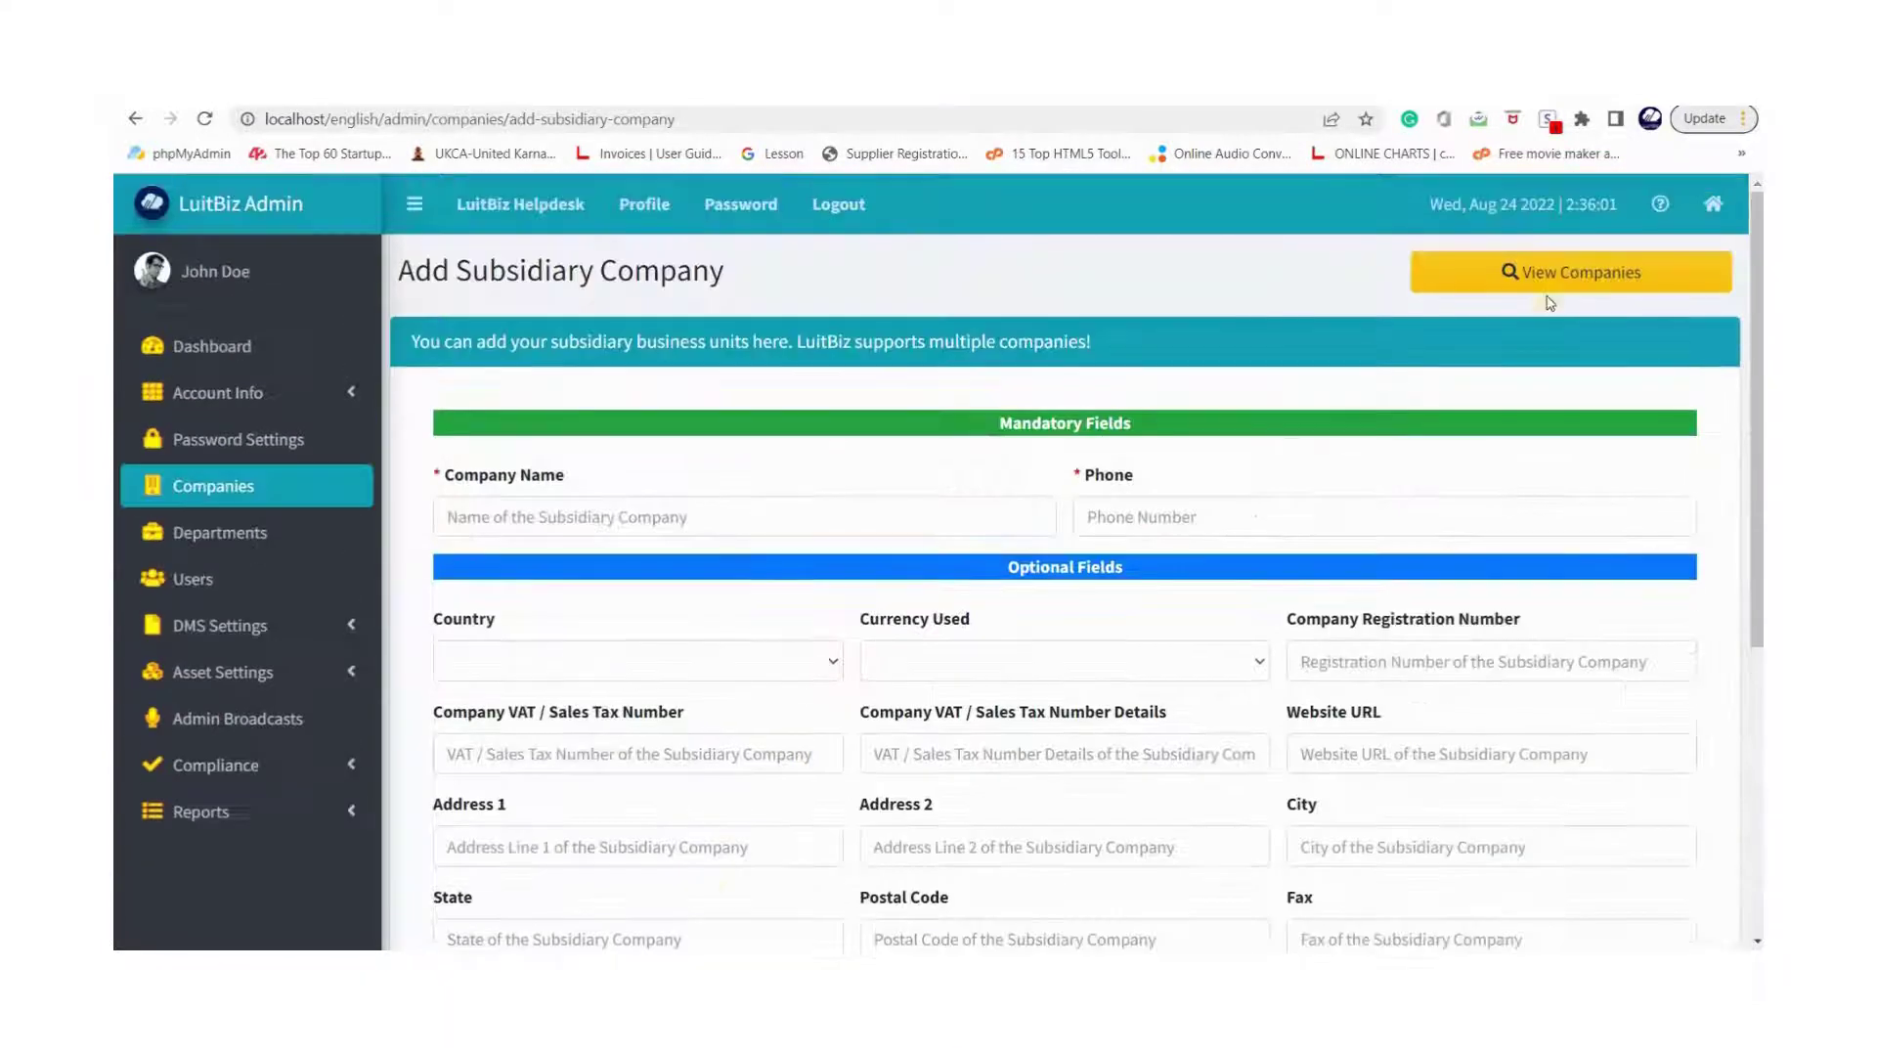
pyautogui.click(1544, 293)
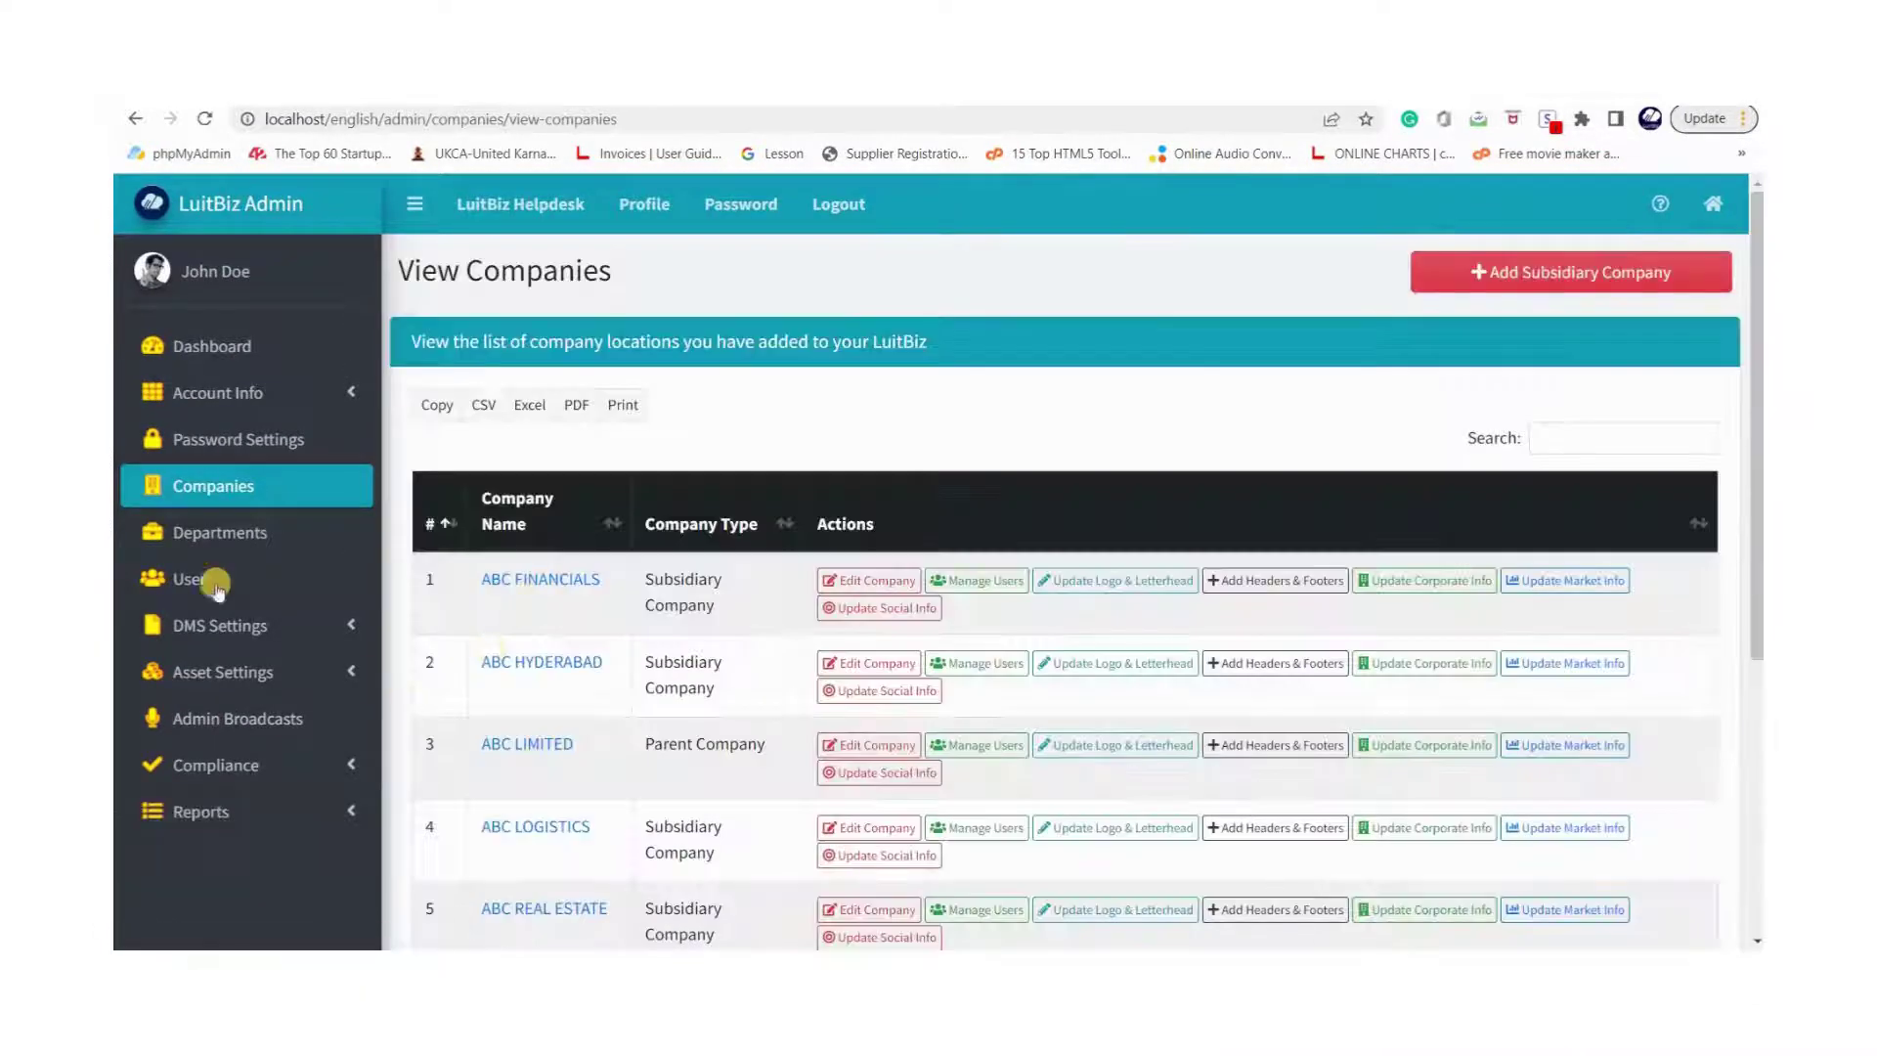
# Glance at the empty Add New User form, then switch back to the Home module tiles.
pyautogui.click(188, 580)
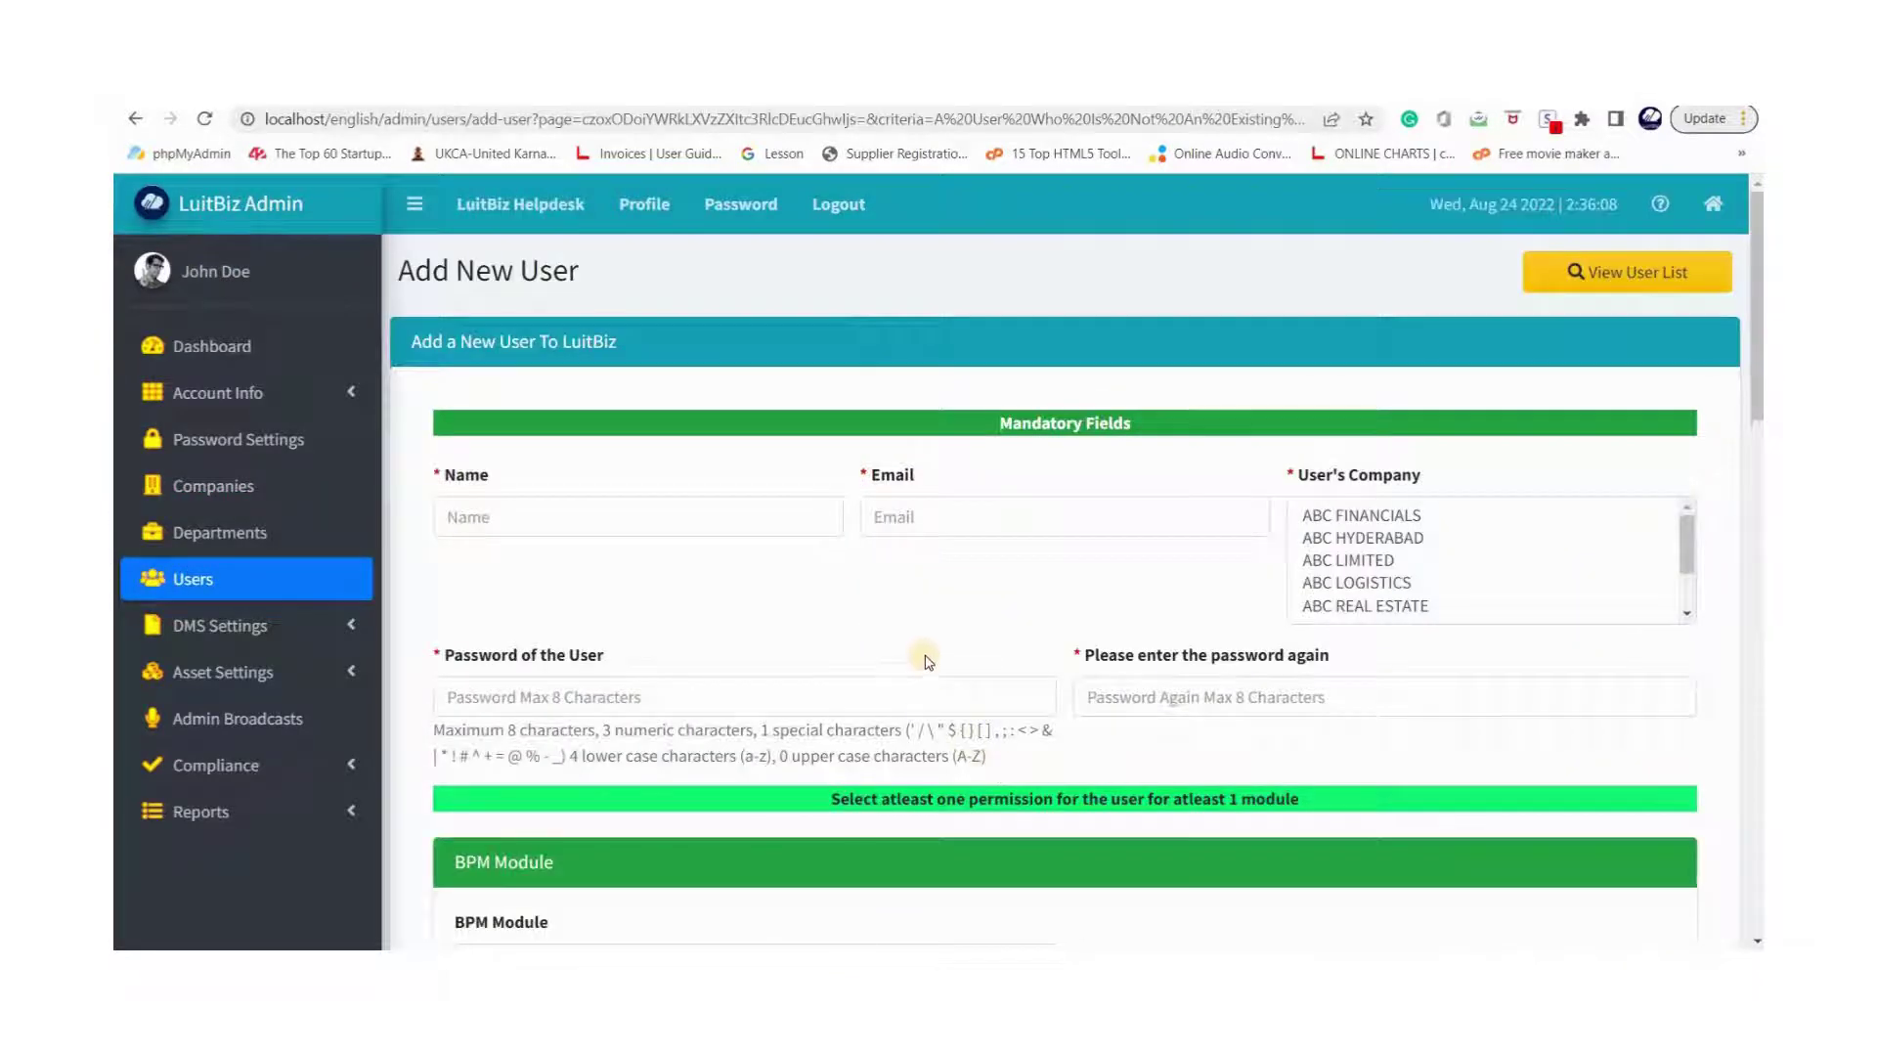
pyautogui.scroll(-5, 927, 661)
pyautogui.scroll(5, 929, 650)
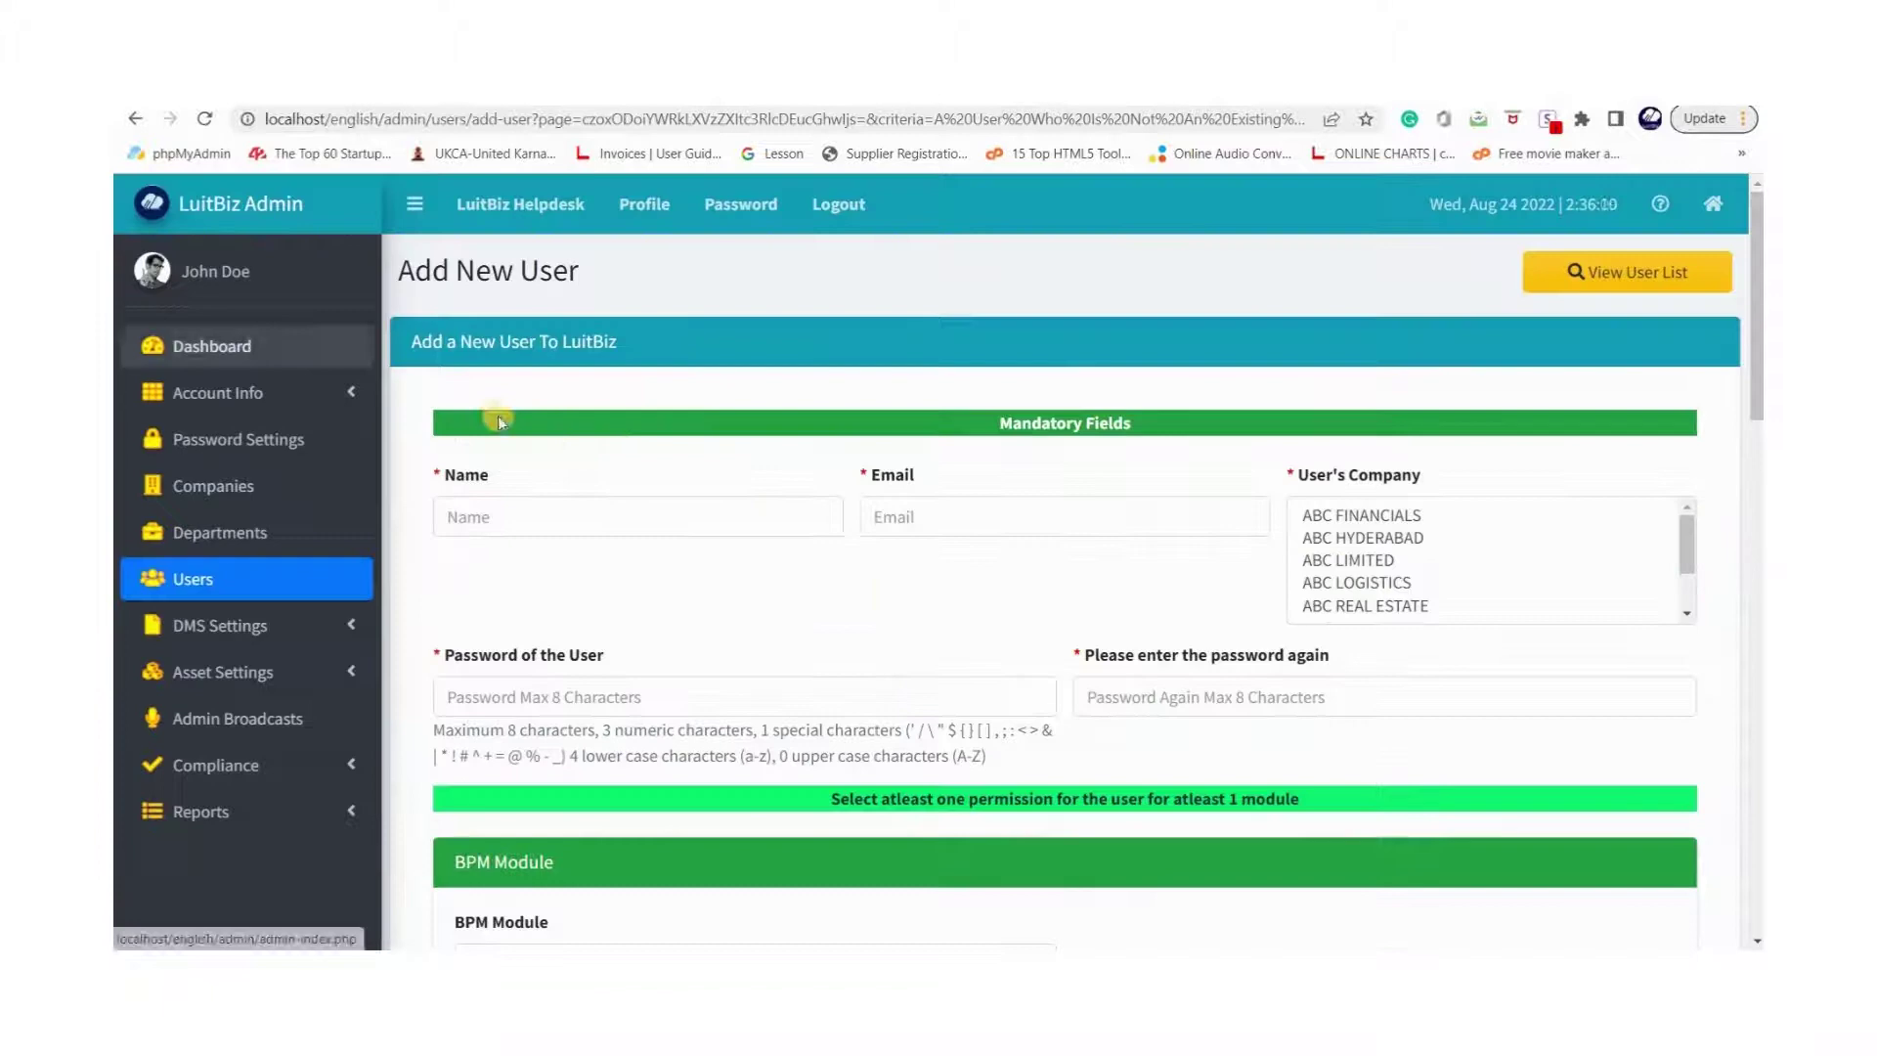
pyautogui.click(1713, 204)
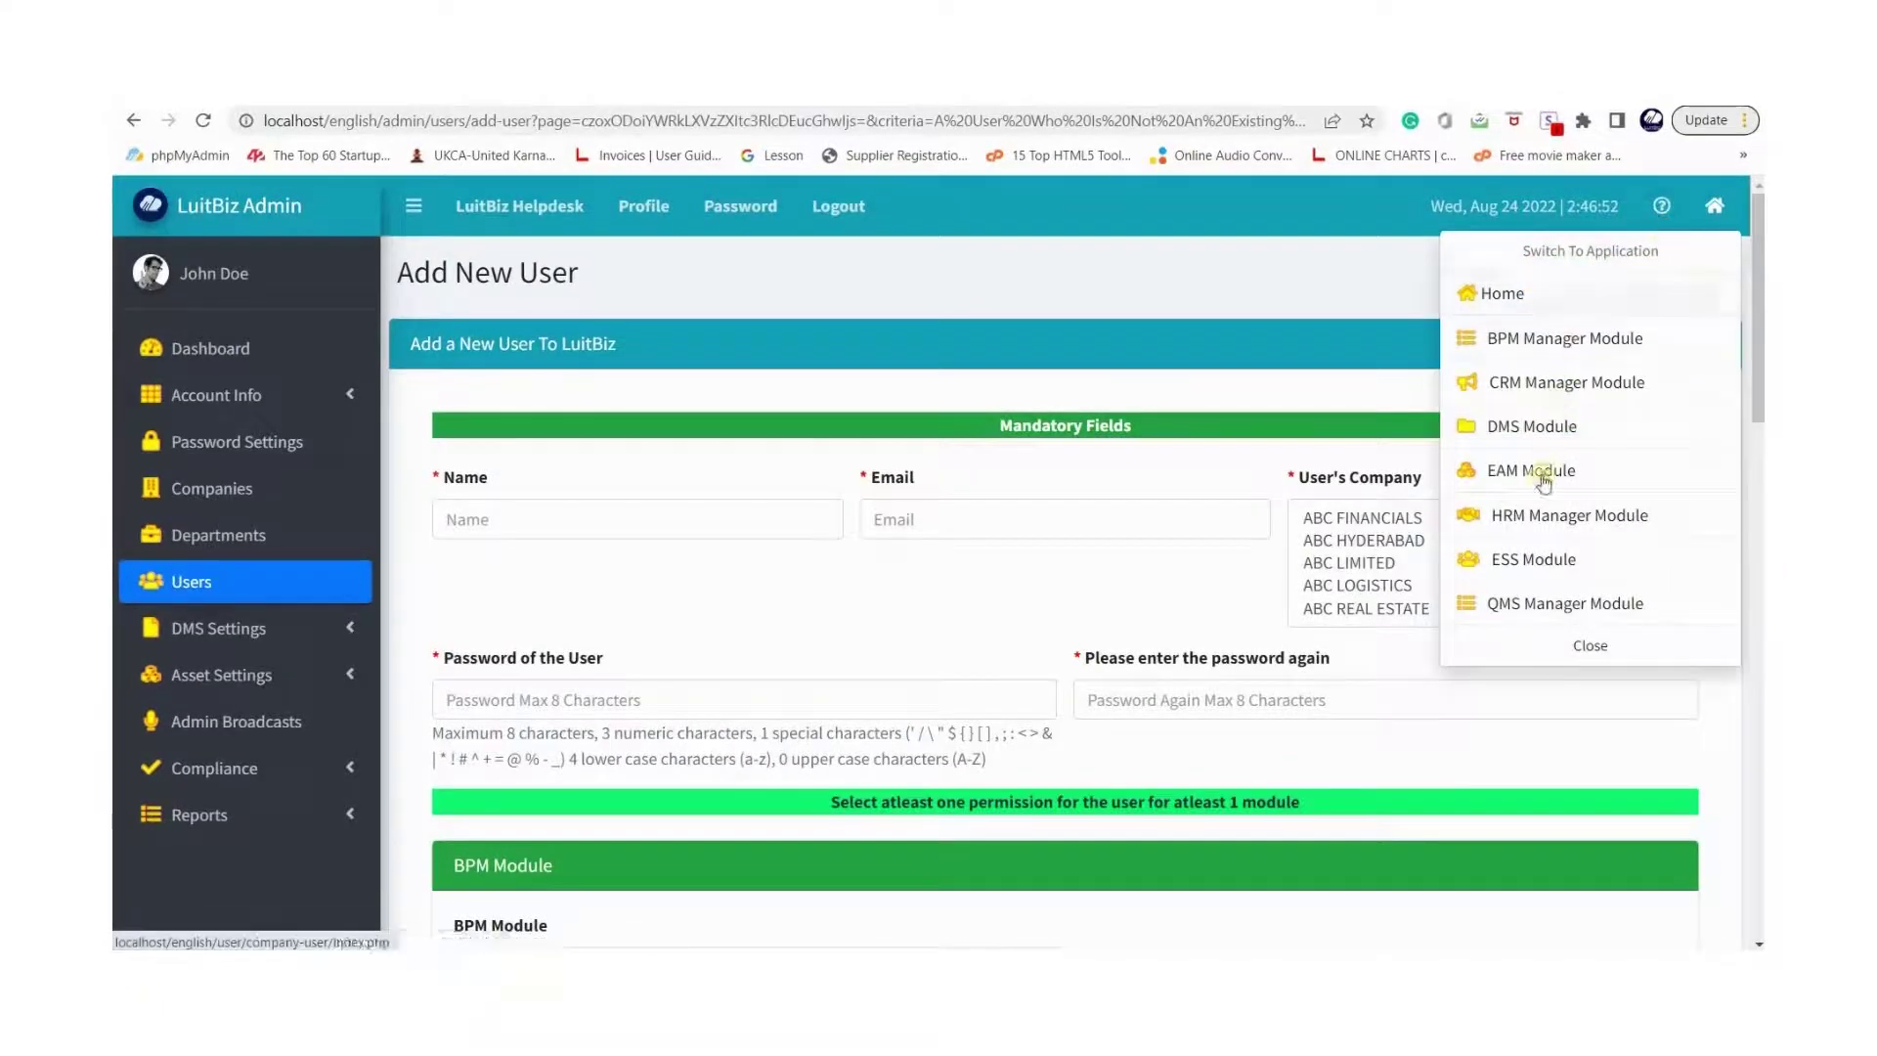
pyautogui.click(1503, 294)
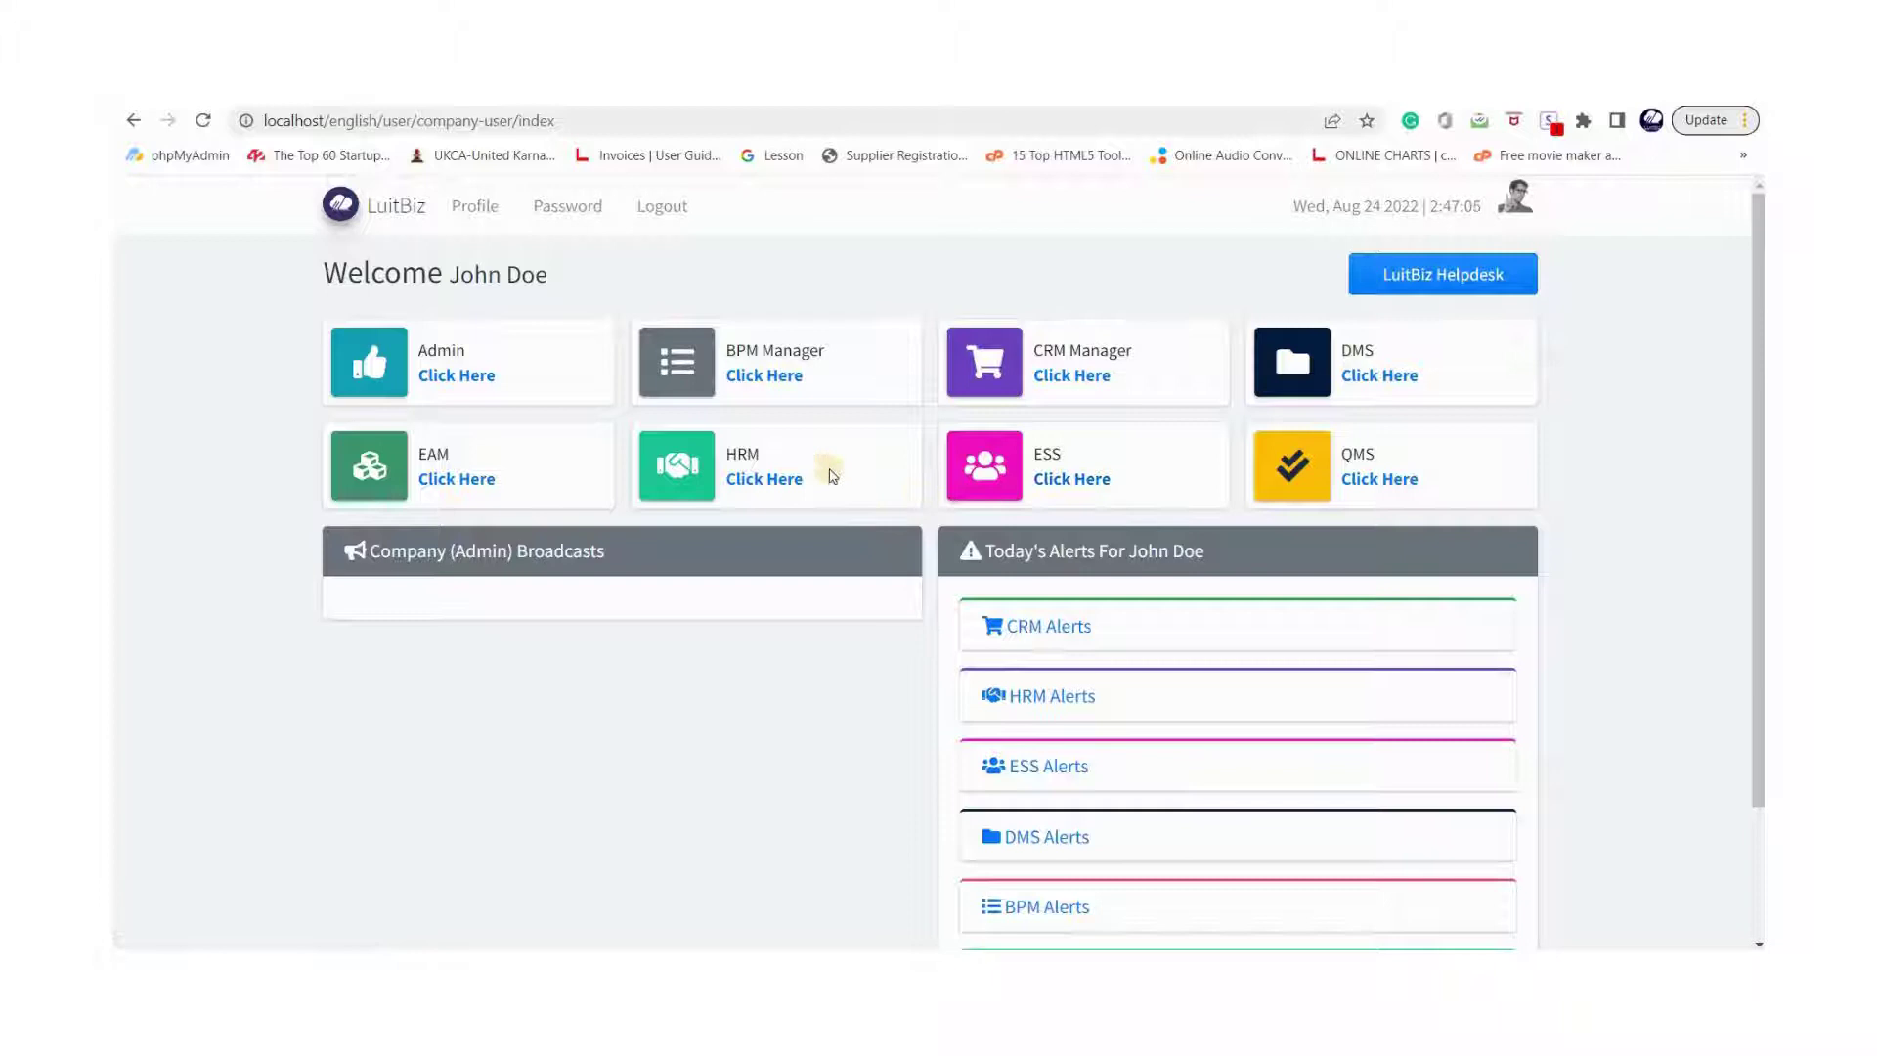
# Visit the HRM Manager dashboard, then switch to the ABC Limited ESS dashboard.
pyautogui.click(767, 486)
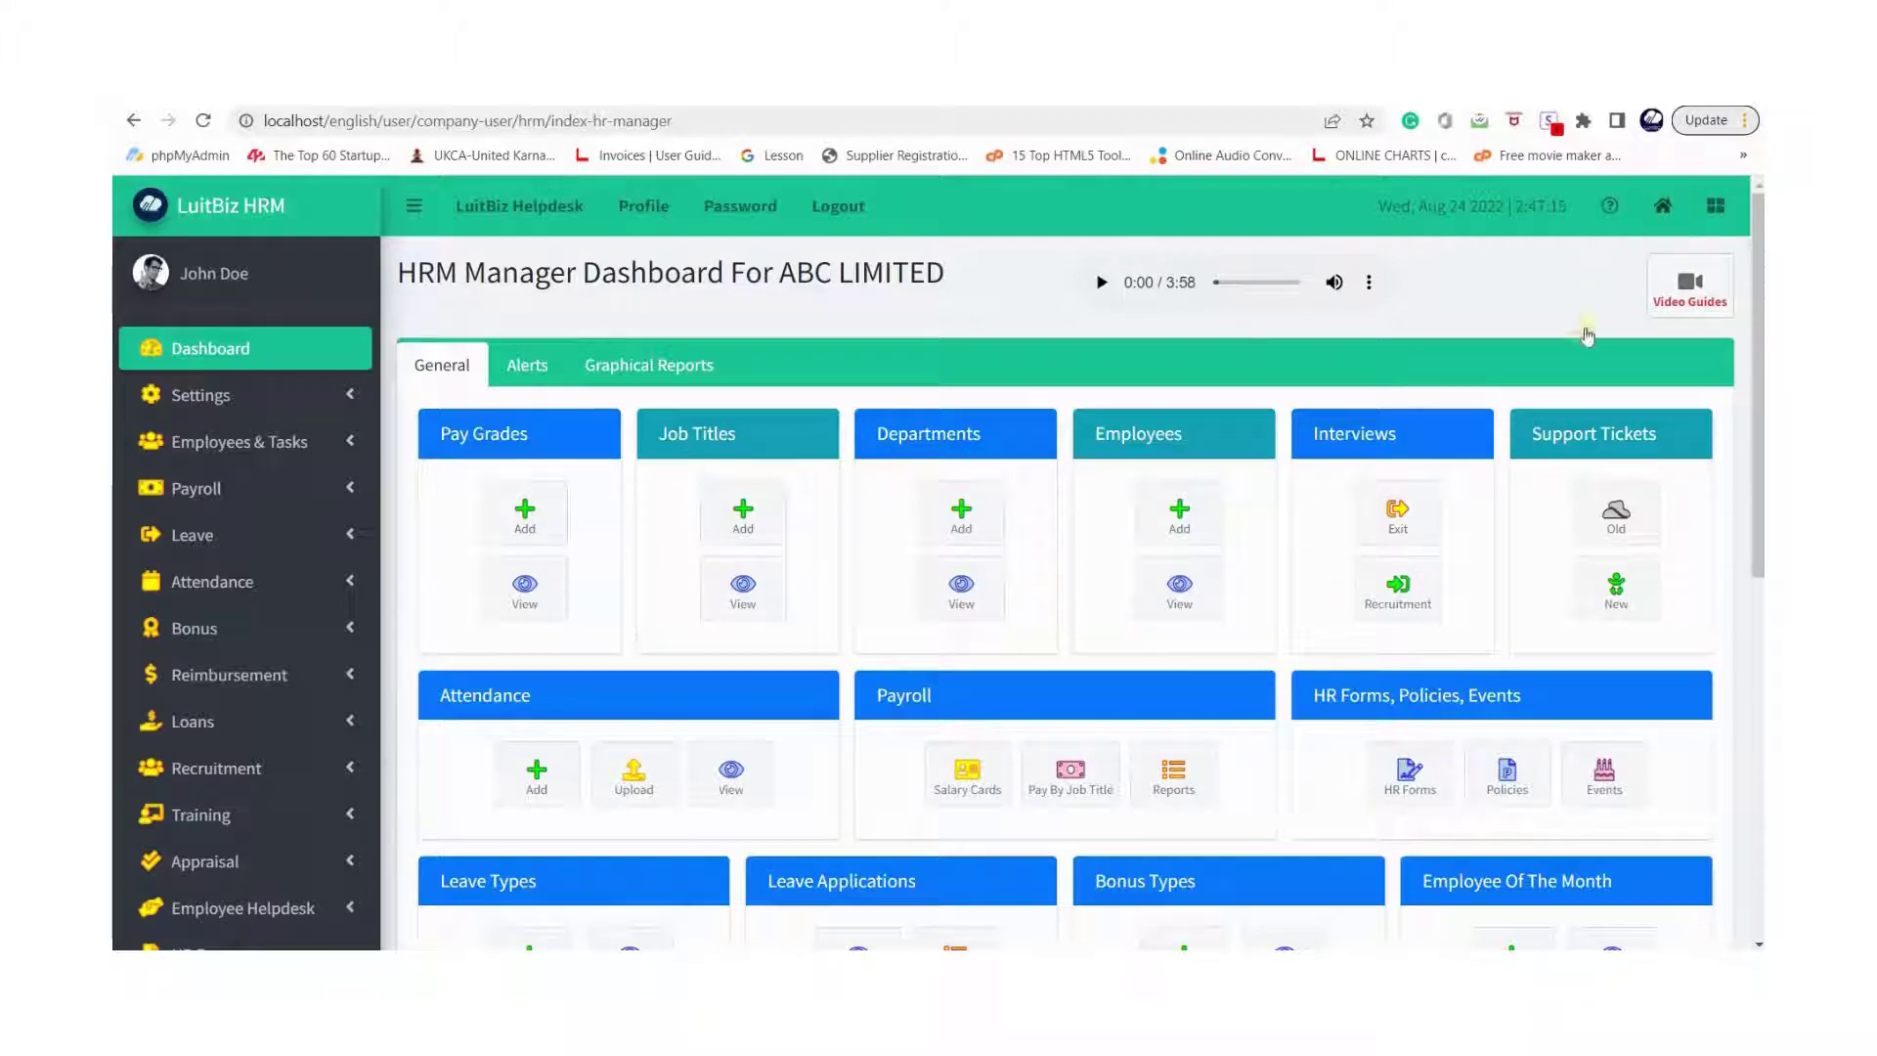
pyautogui.click(1716, 205)
pyautogui.click(1455, 548)
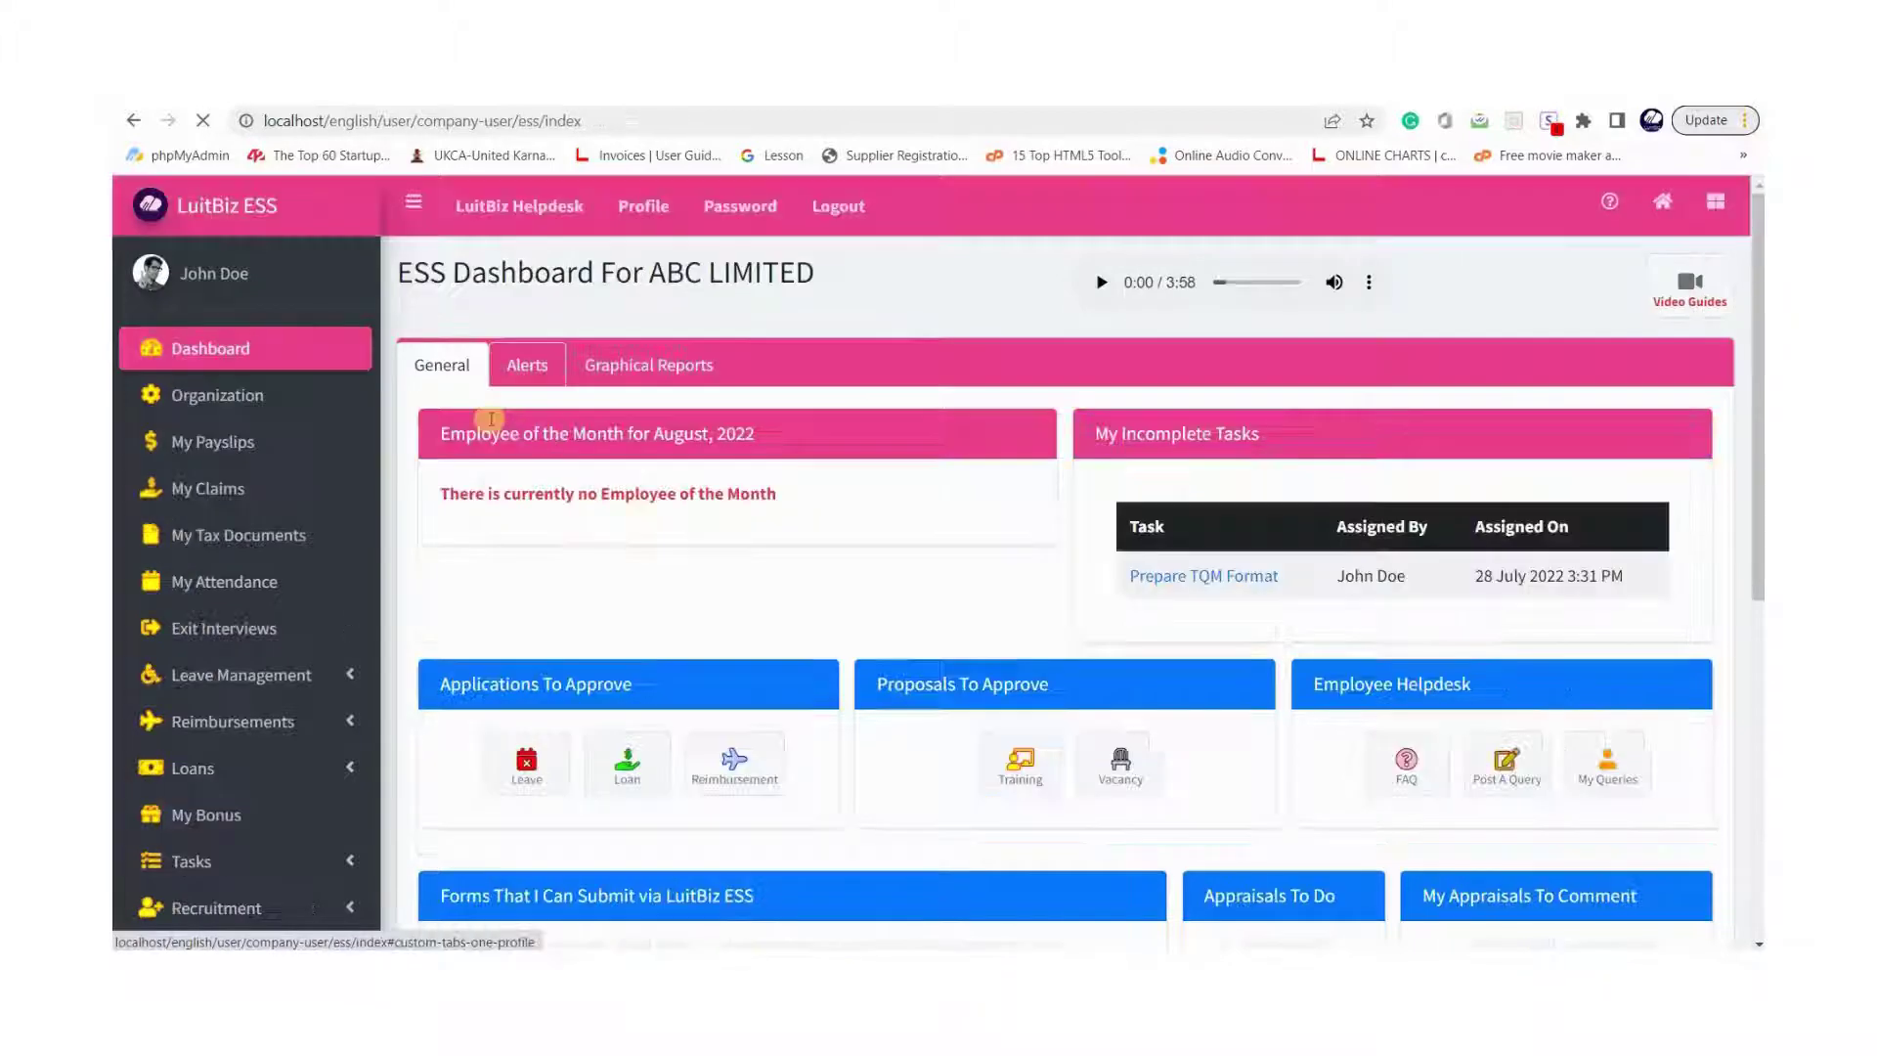
pyautogui.scroll(-4, 708, 518)
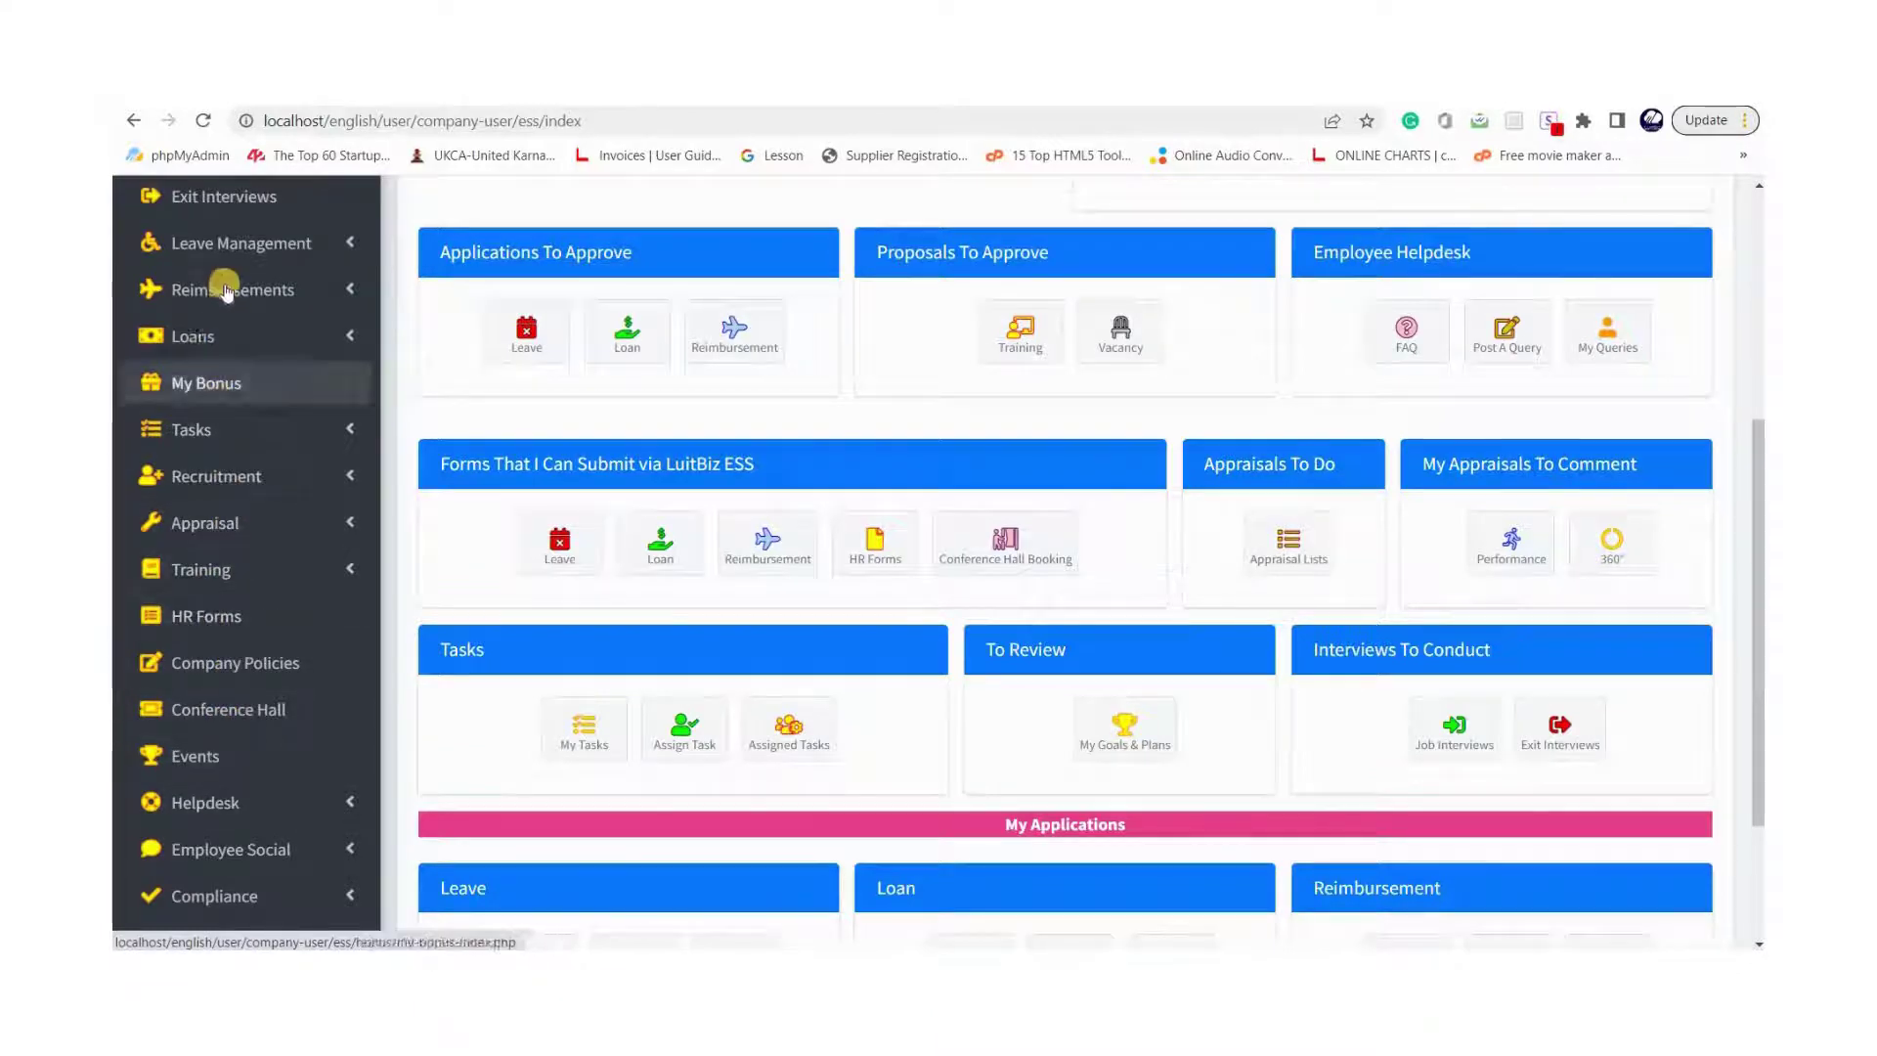
# Bring up the empty Leave Application form under Leave Management.
pyautogui.click(208, 252)
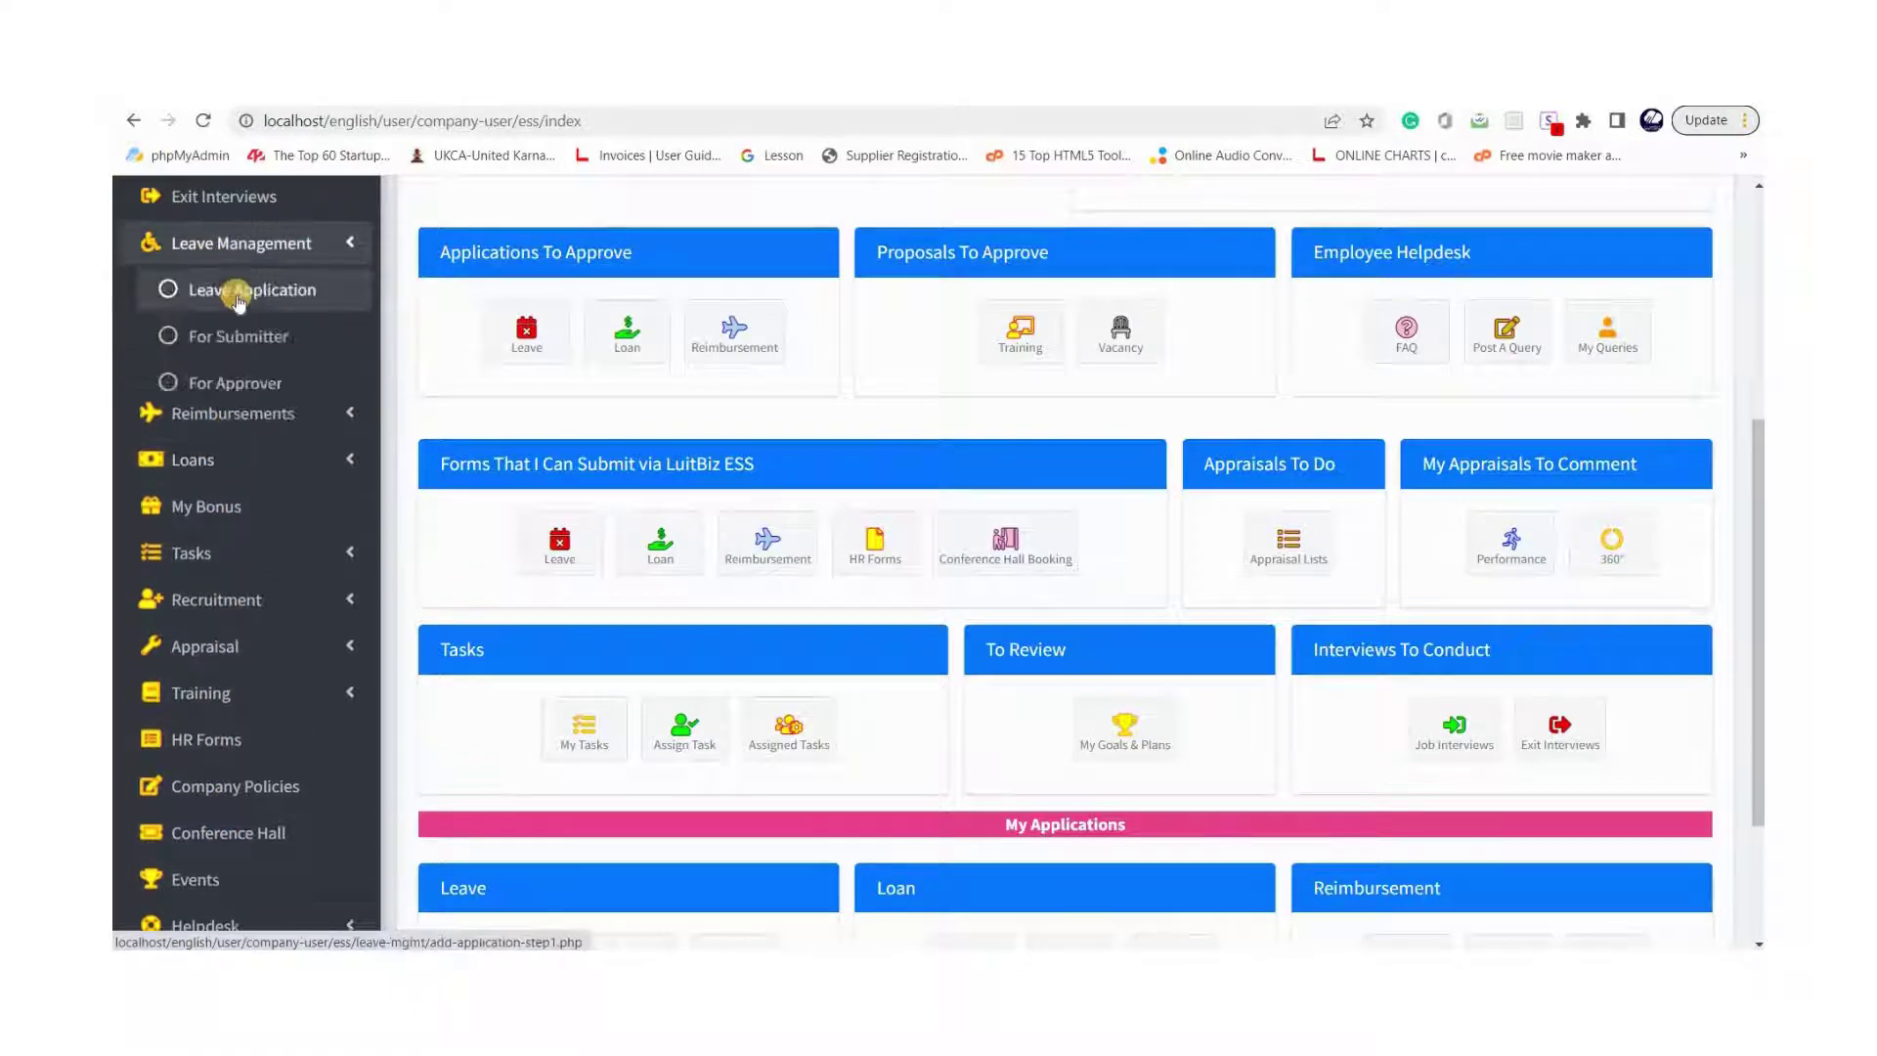
pyautogui.click(238, 288)
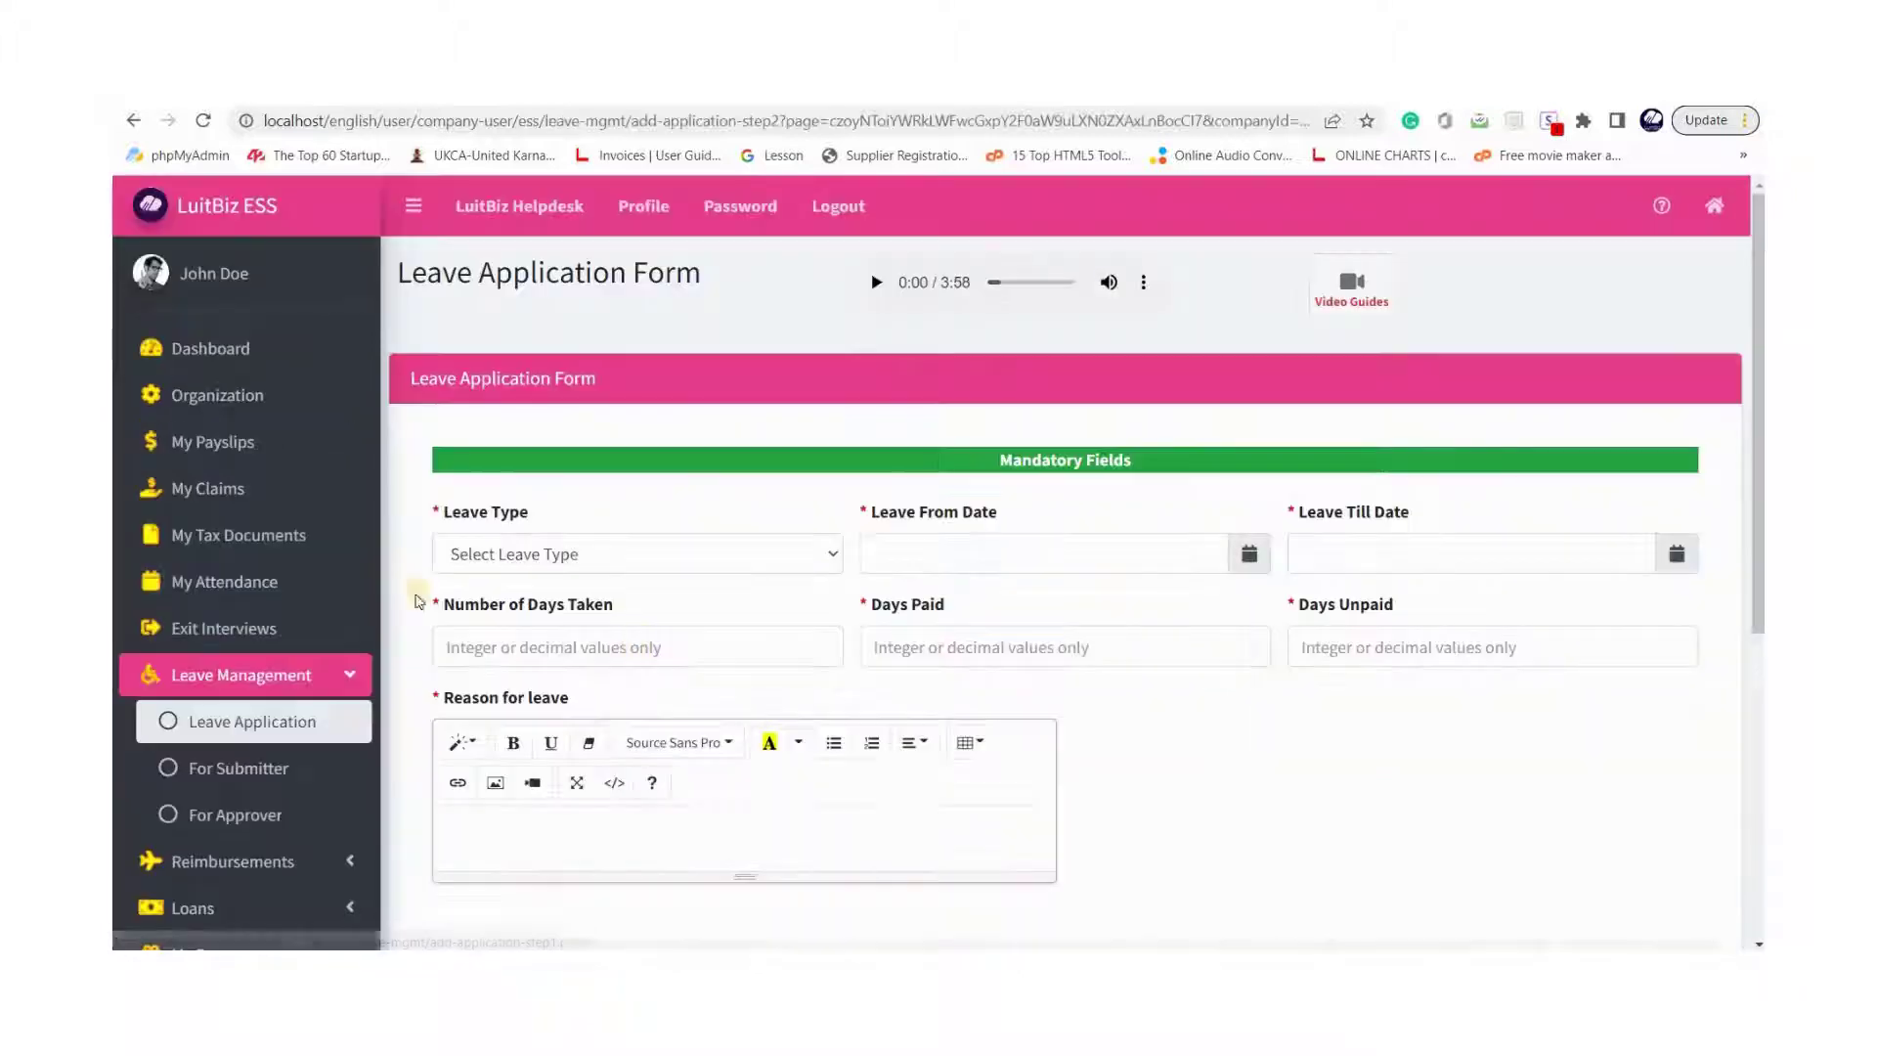
pyautogui.scroll(-3, 262, 777)
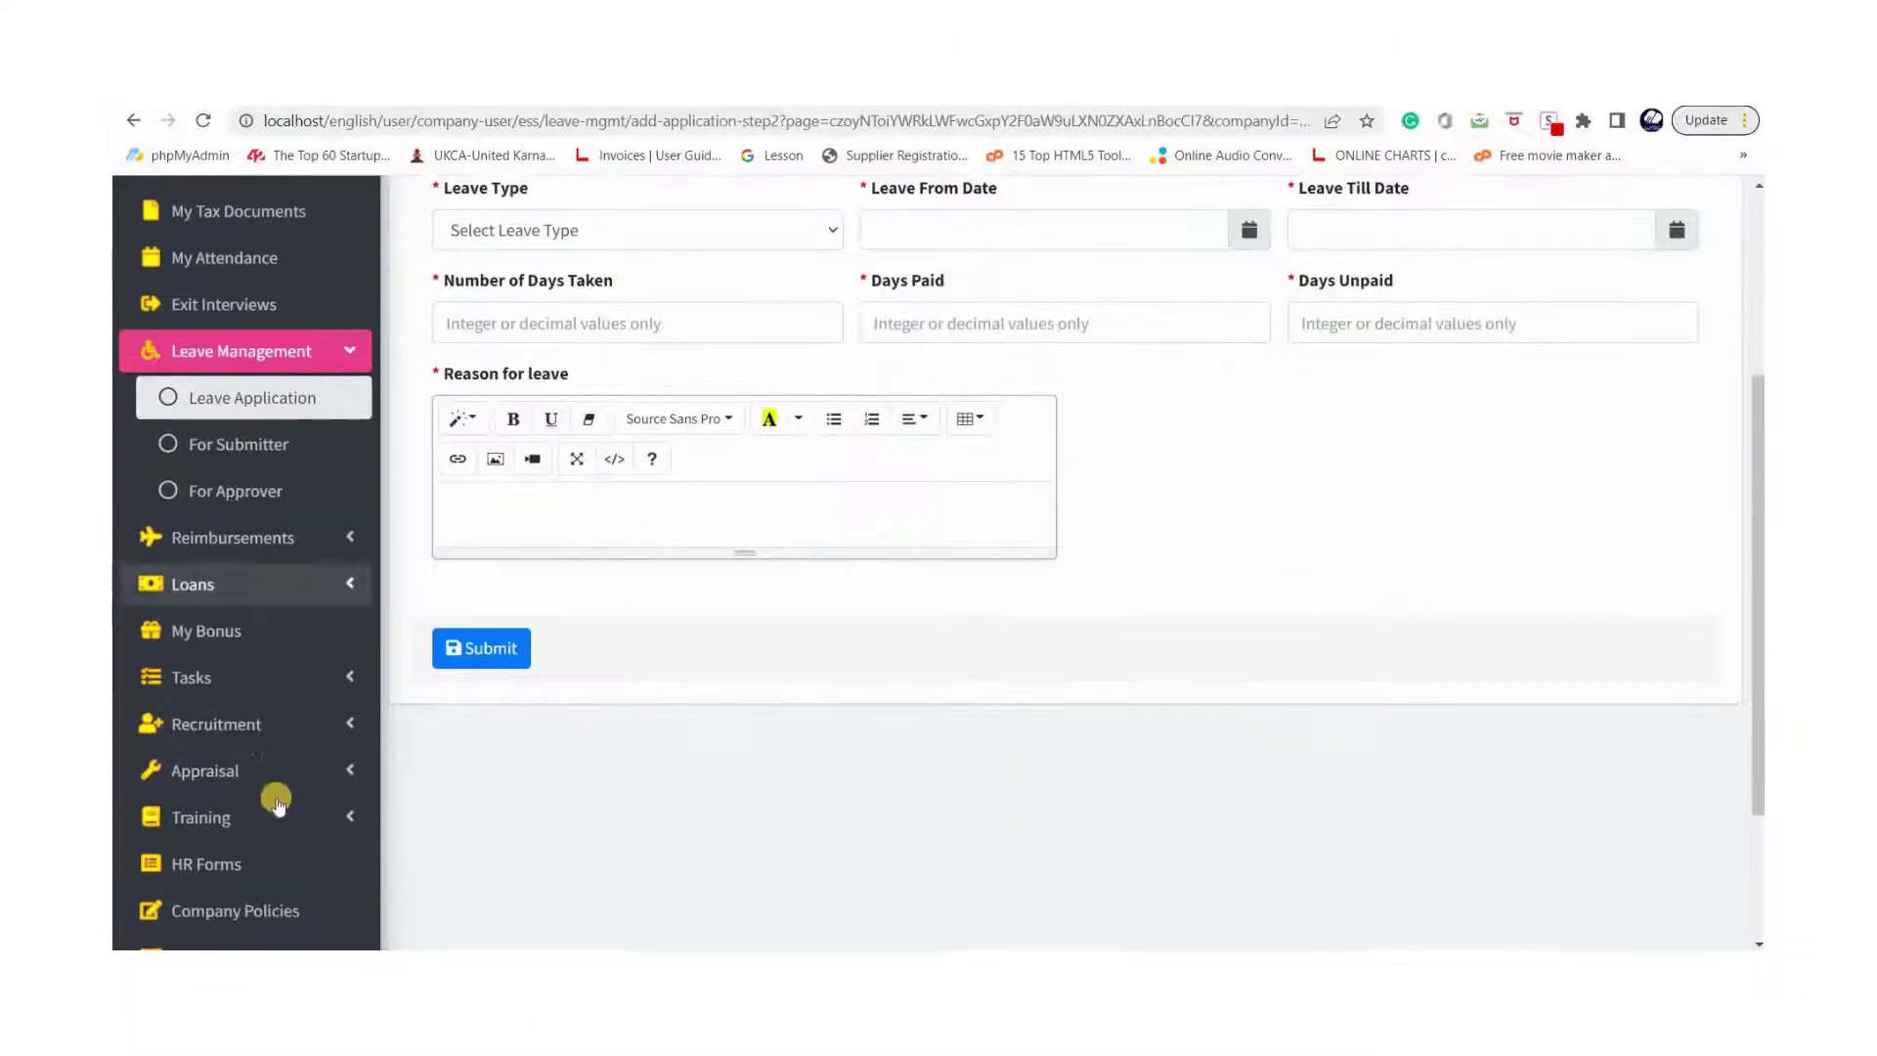
pyautogui.scroll(3, 420, 479)
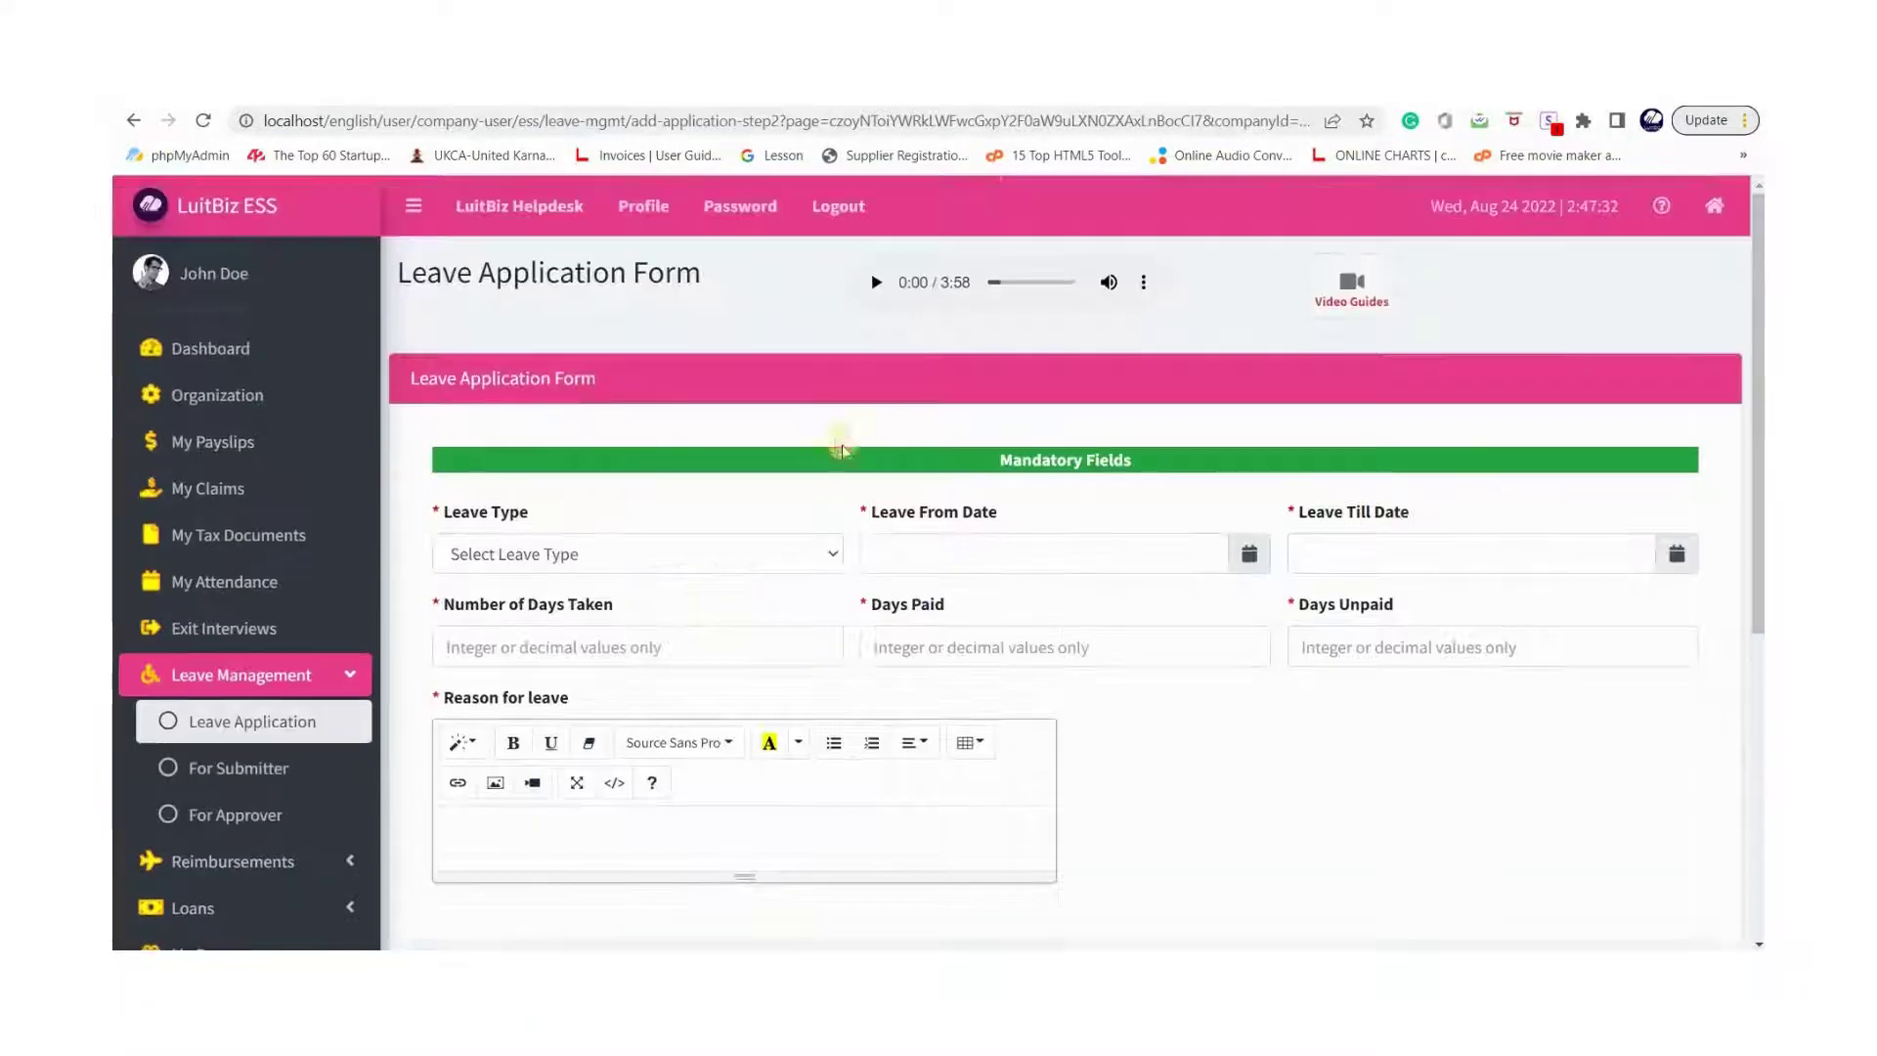
pyautogui.scroll(-3, 256, 704)
# Start a new ticket from the HR Support Tickets helpdesk page.
pyautogui.click(260, 838)
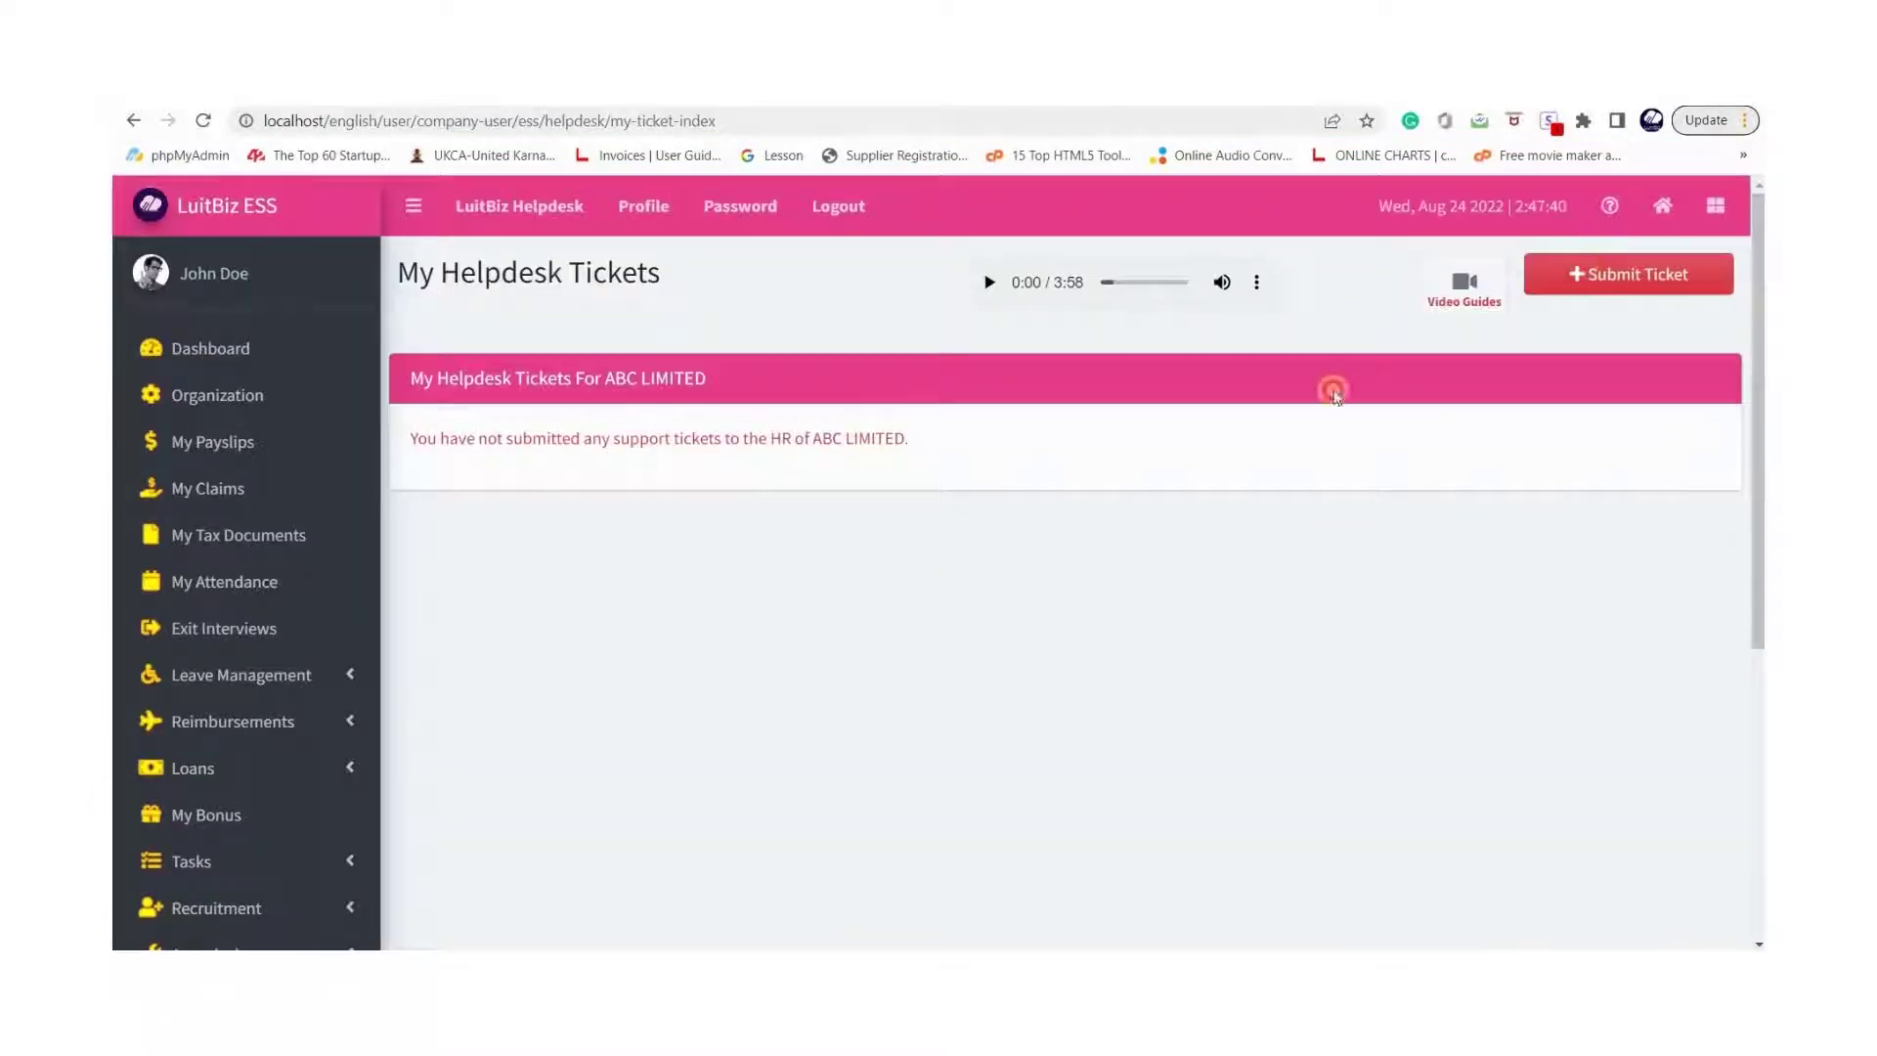
pyautogui.click(1628, 273)
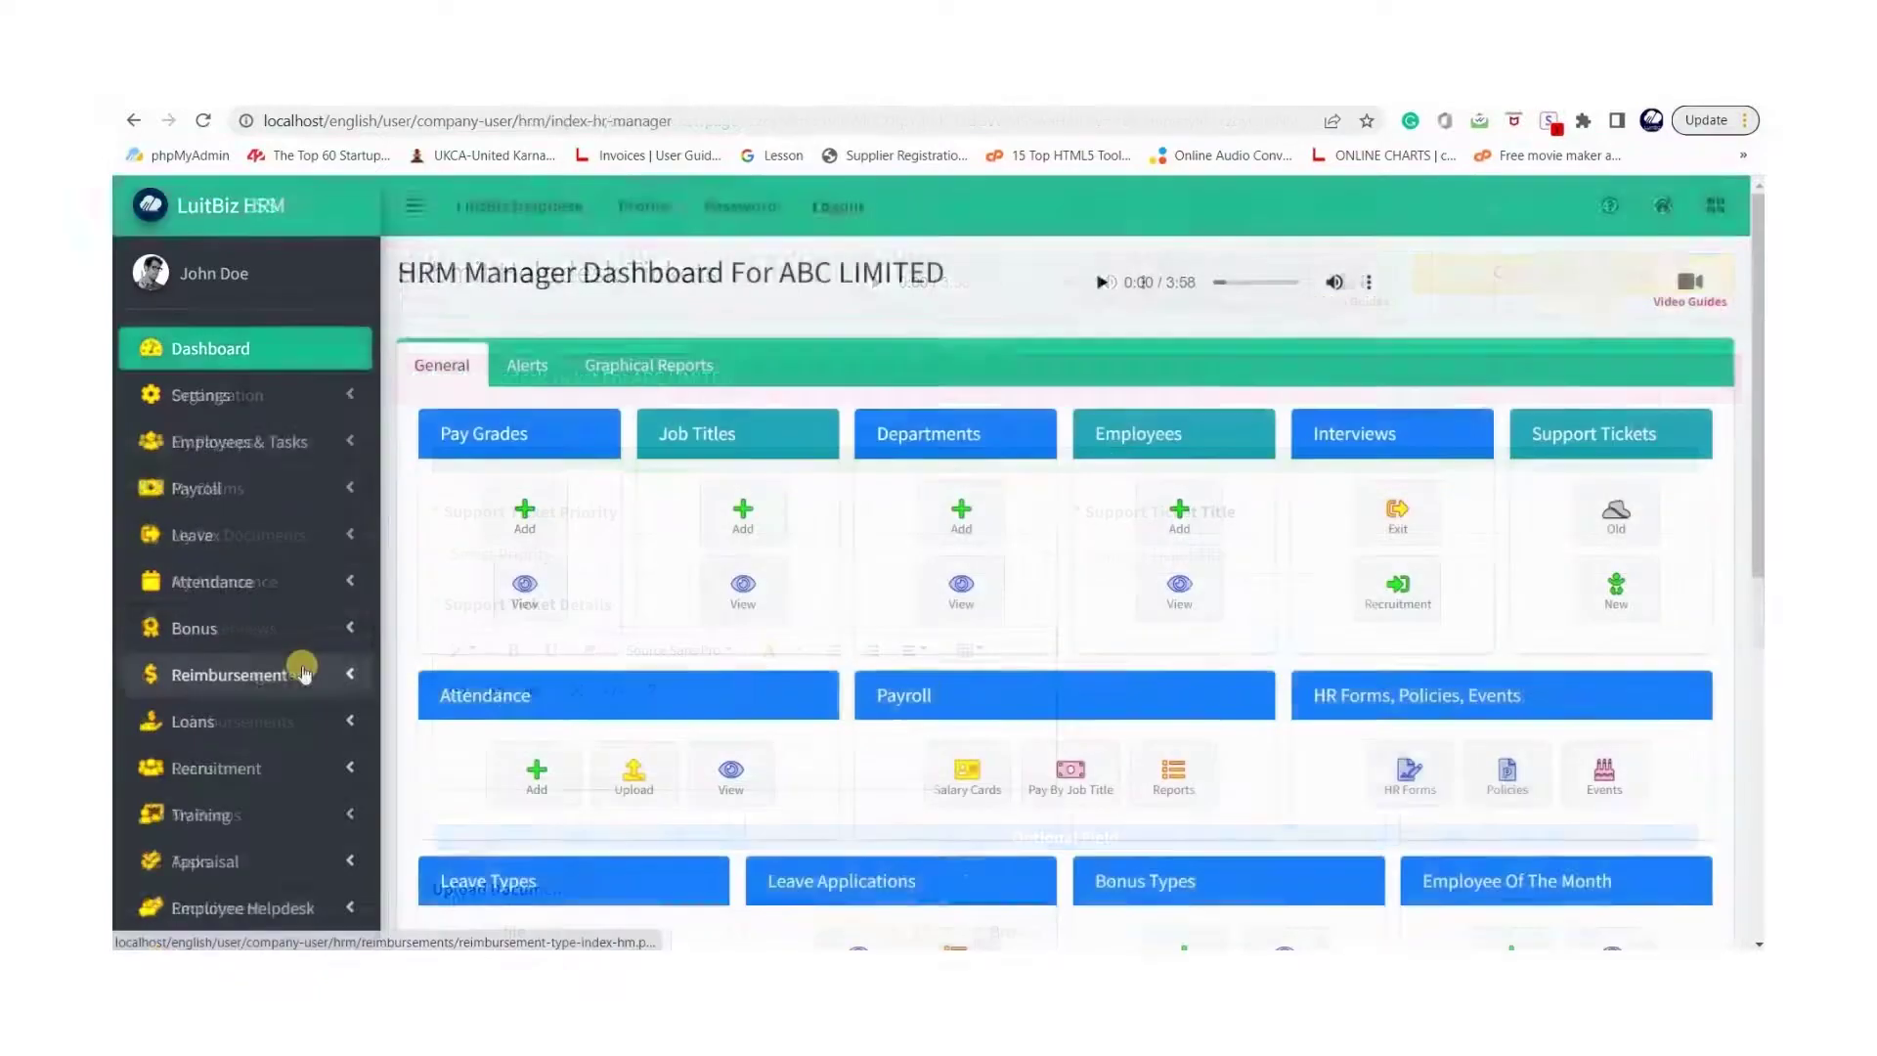
pyautogui.scroll(-3, 273, 691)
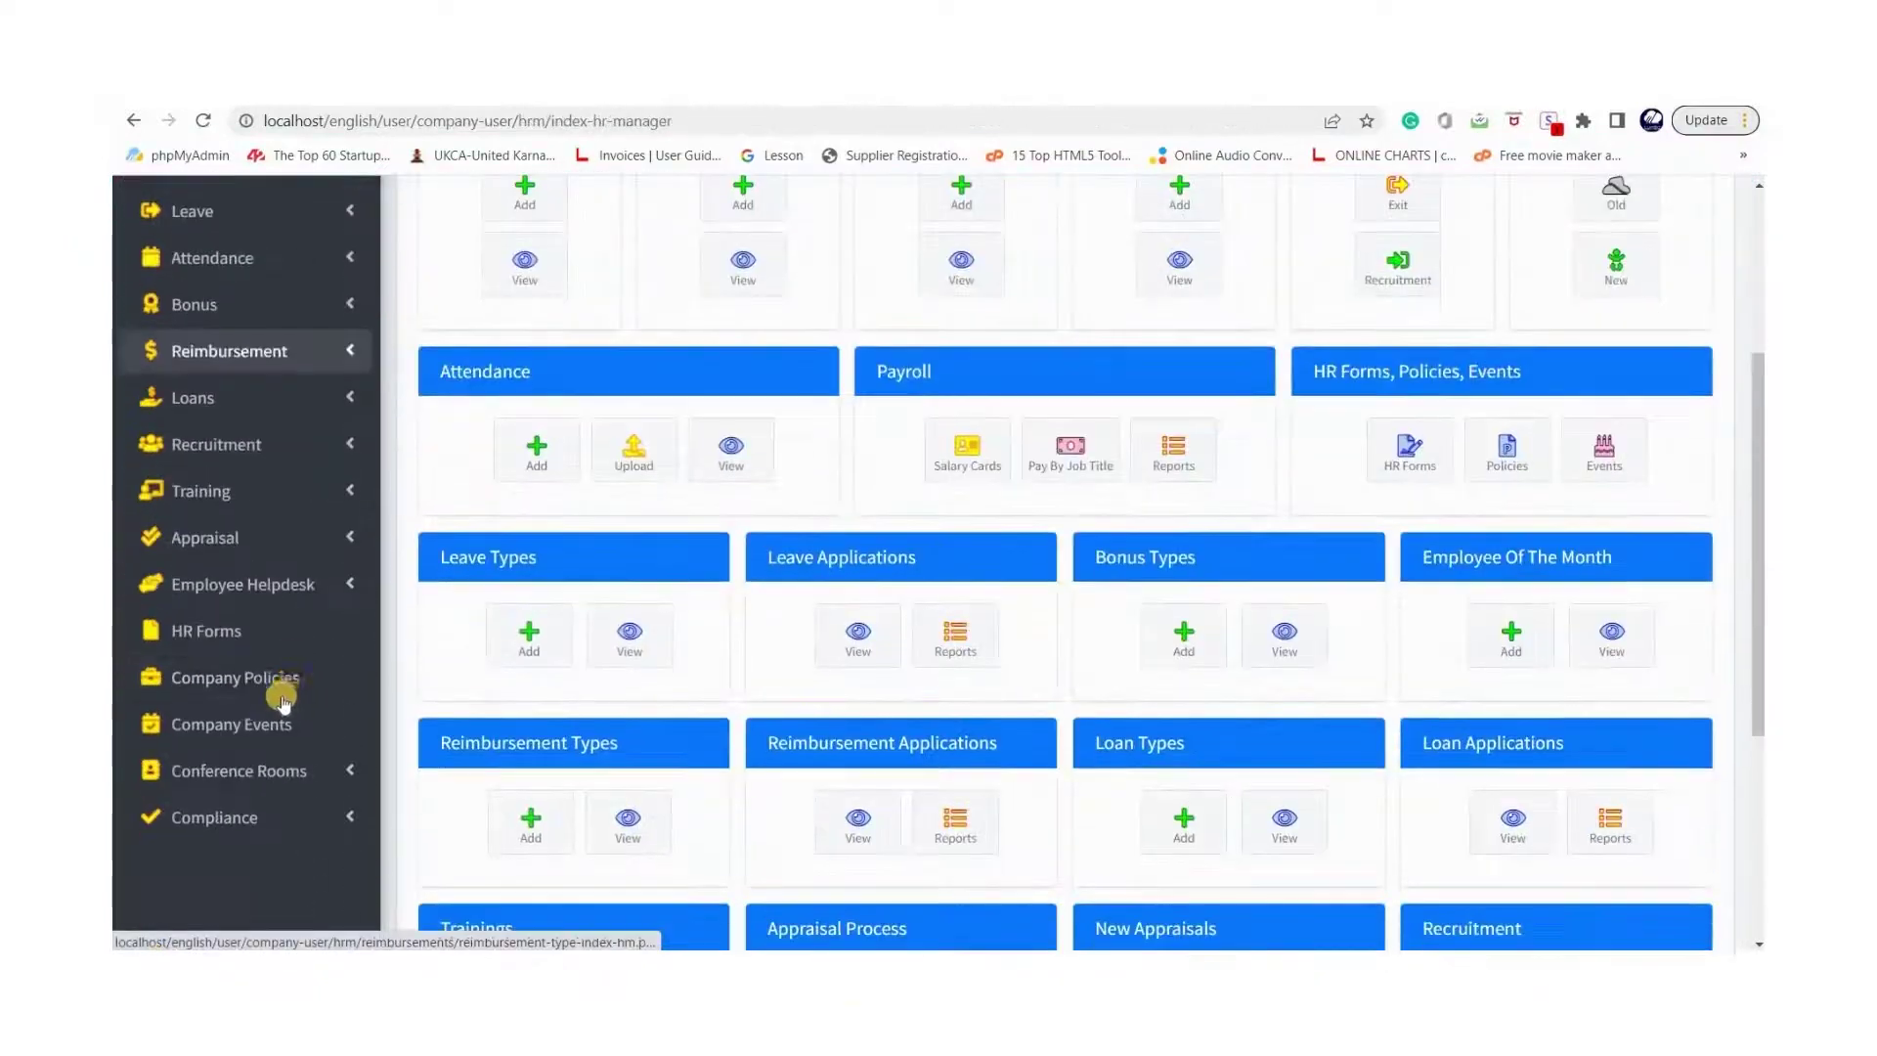
# Open John Doe's employee details and step through its tabs to the Salary details.
pyautogui.click(279, 597)
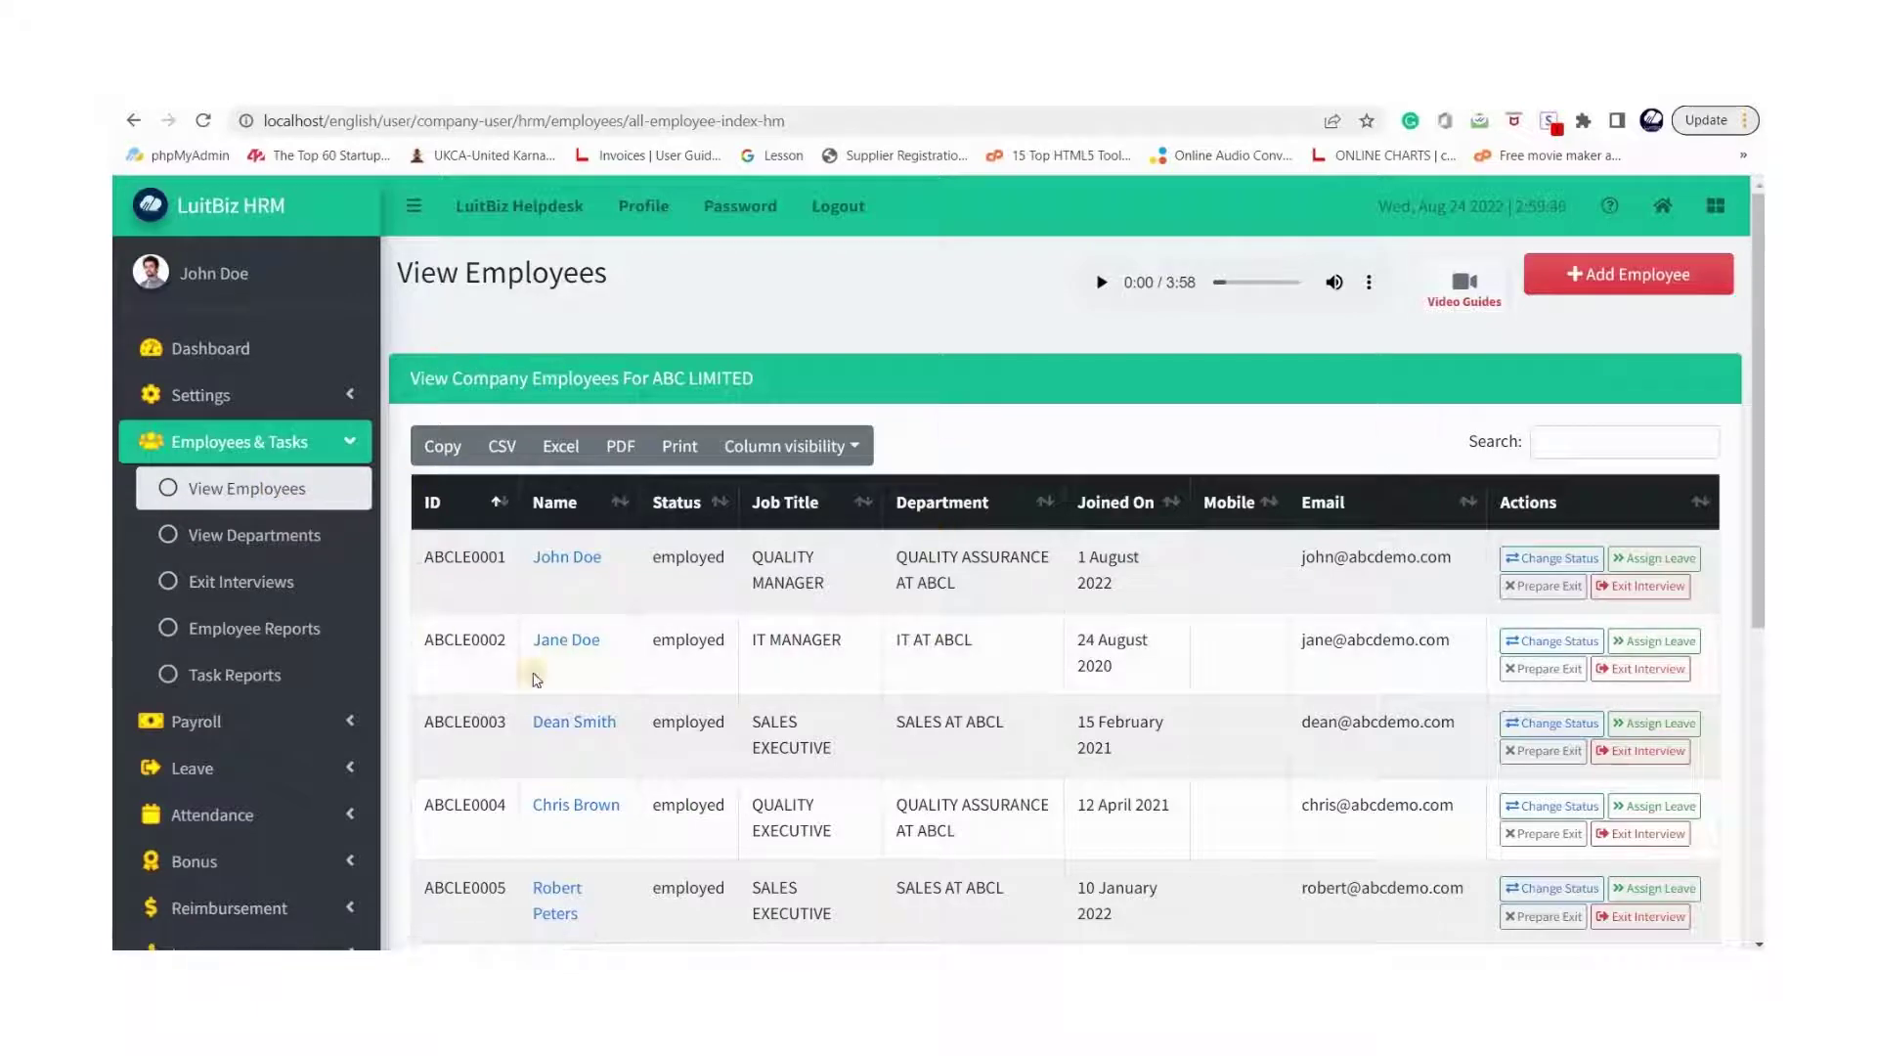
pyautogui.scroll(-2, 768, 684)
pyautogui.scroll(-3, 768, 685)
pyautogui.scroll(5, 1653, 264)
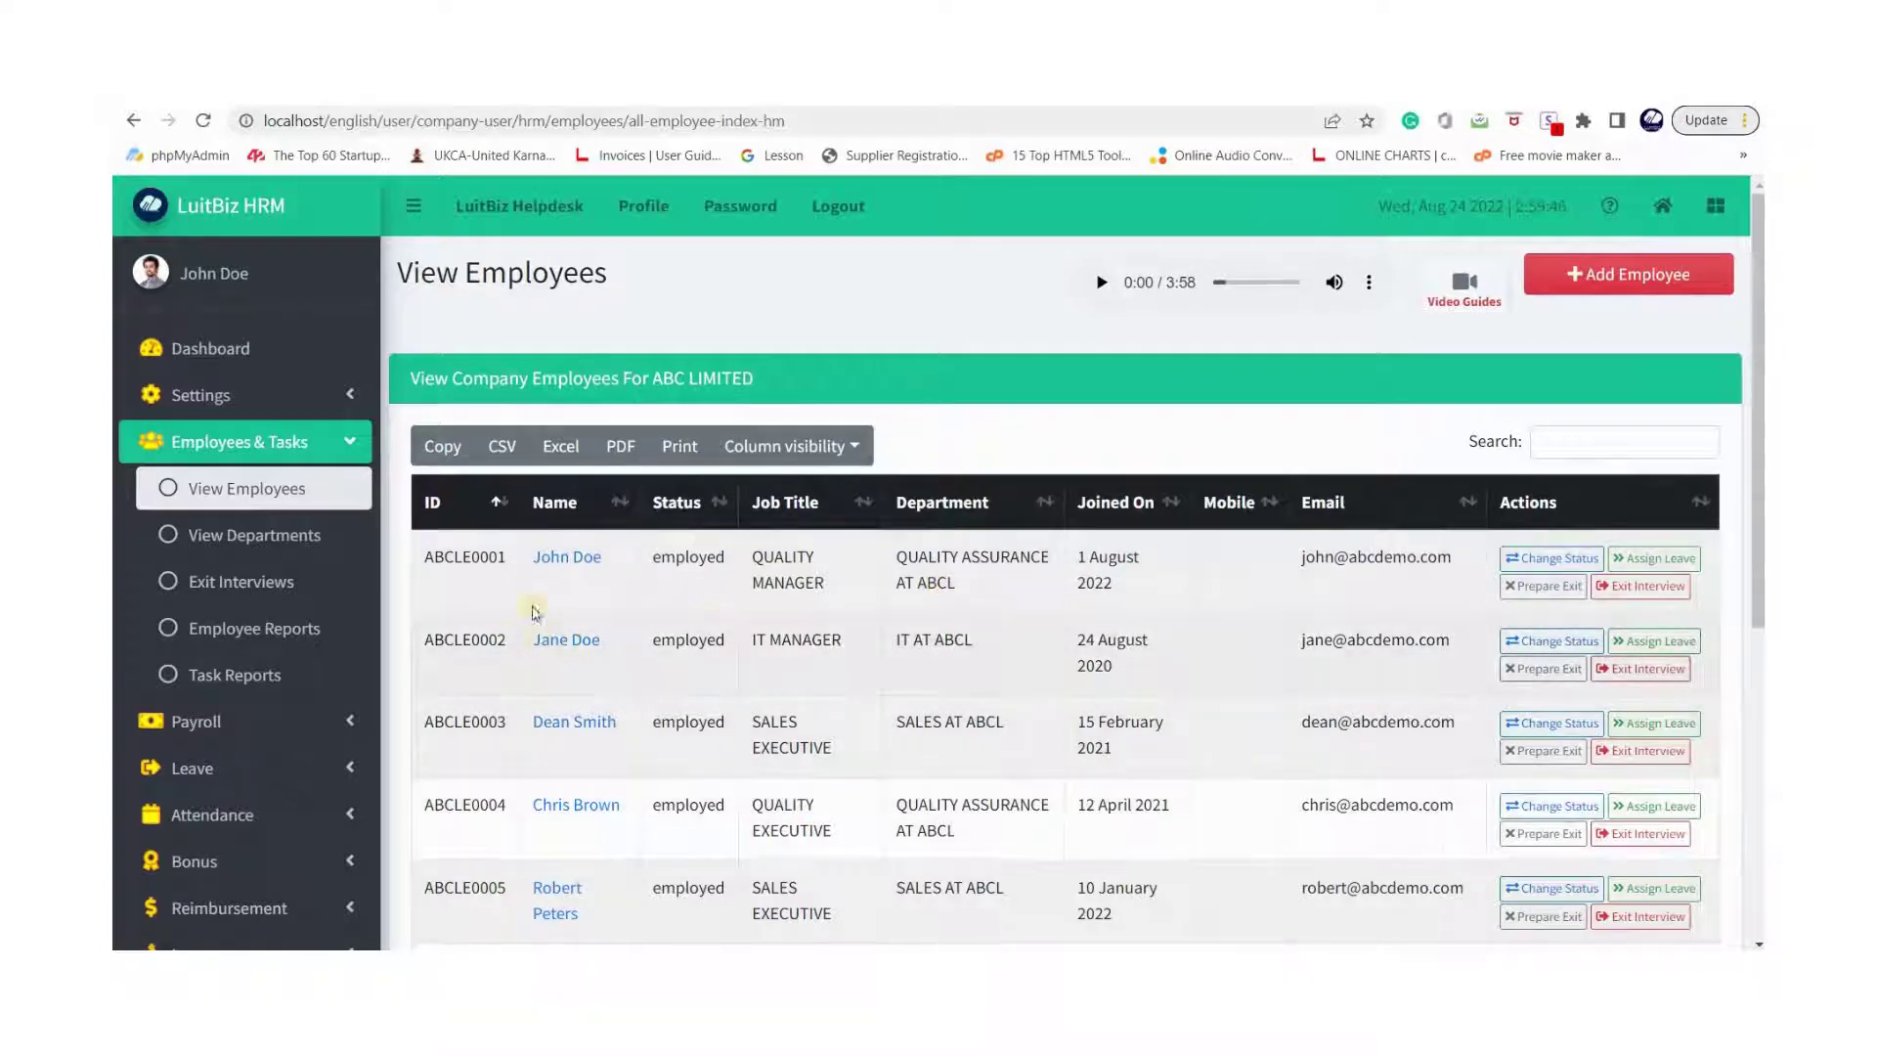
pyautogui.click(750, 536)
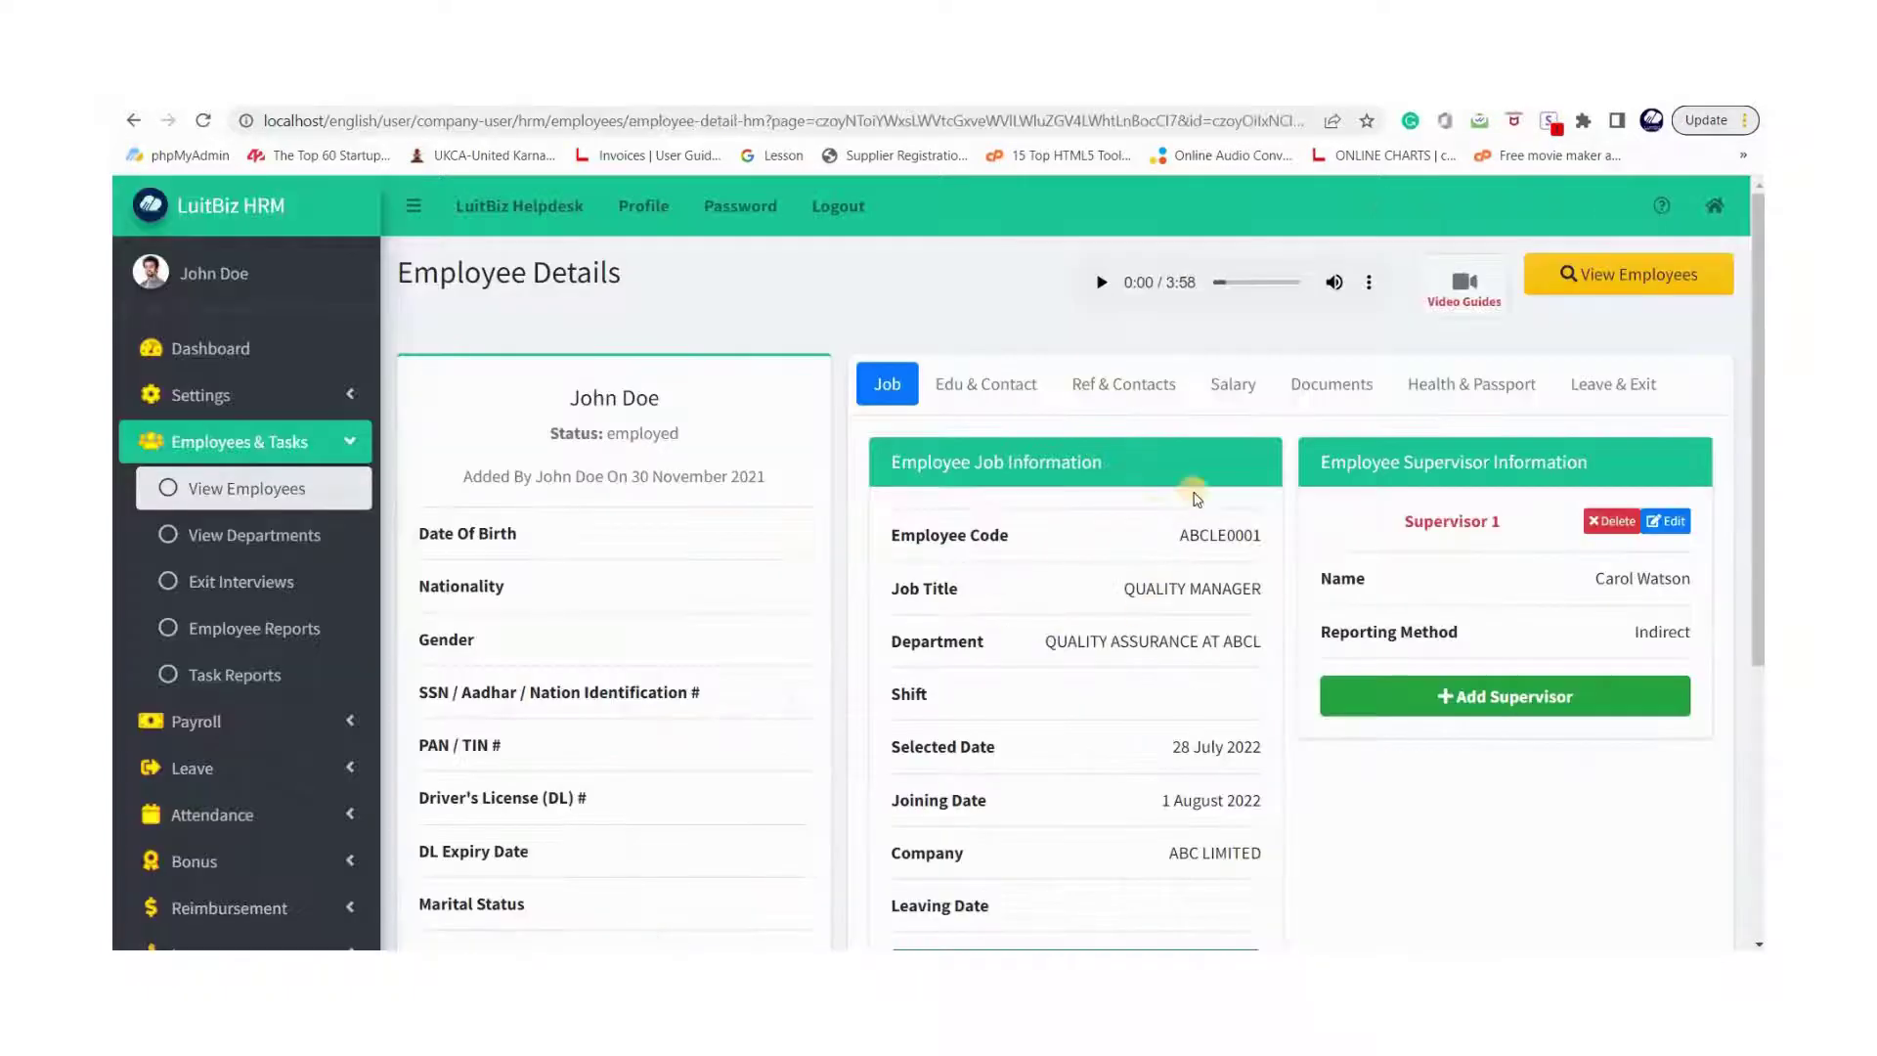
pyautogui.click(993, 395)
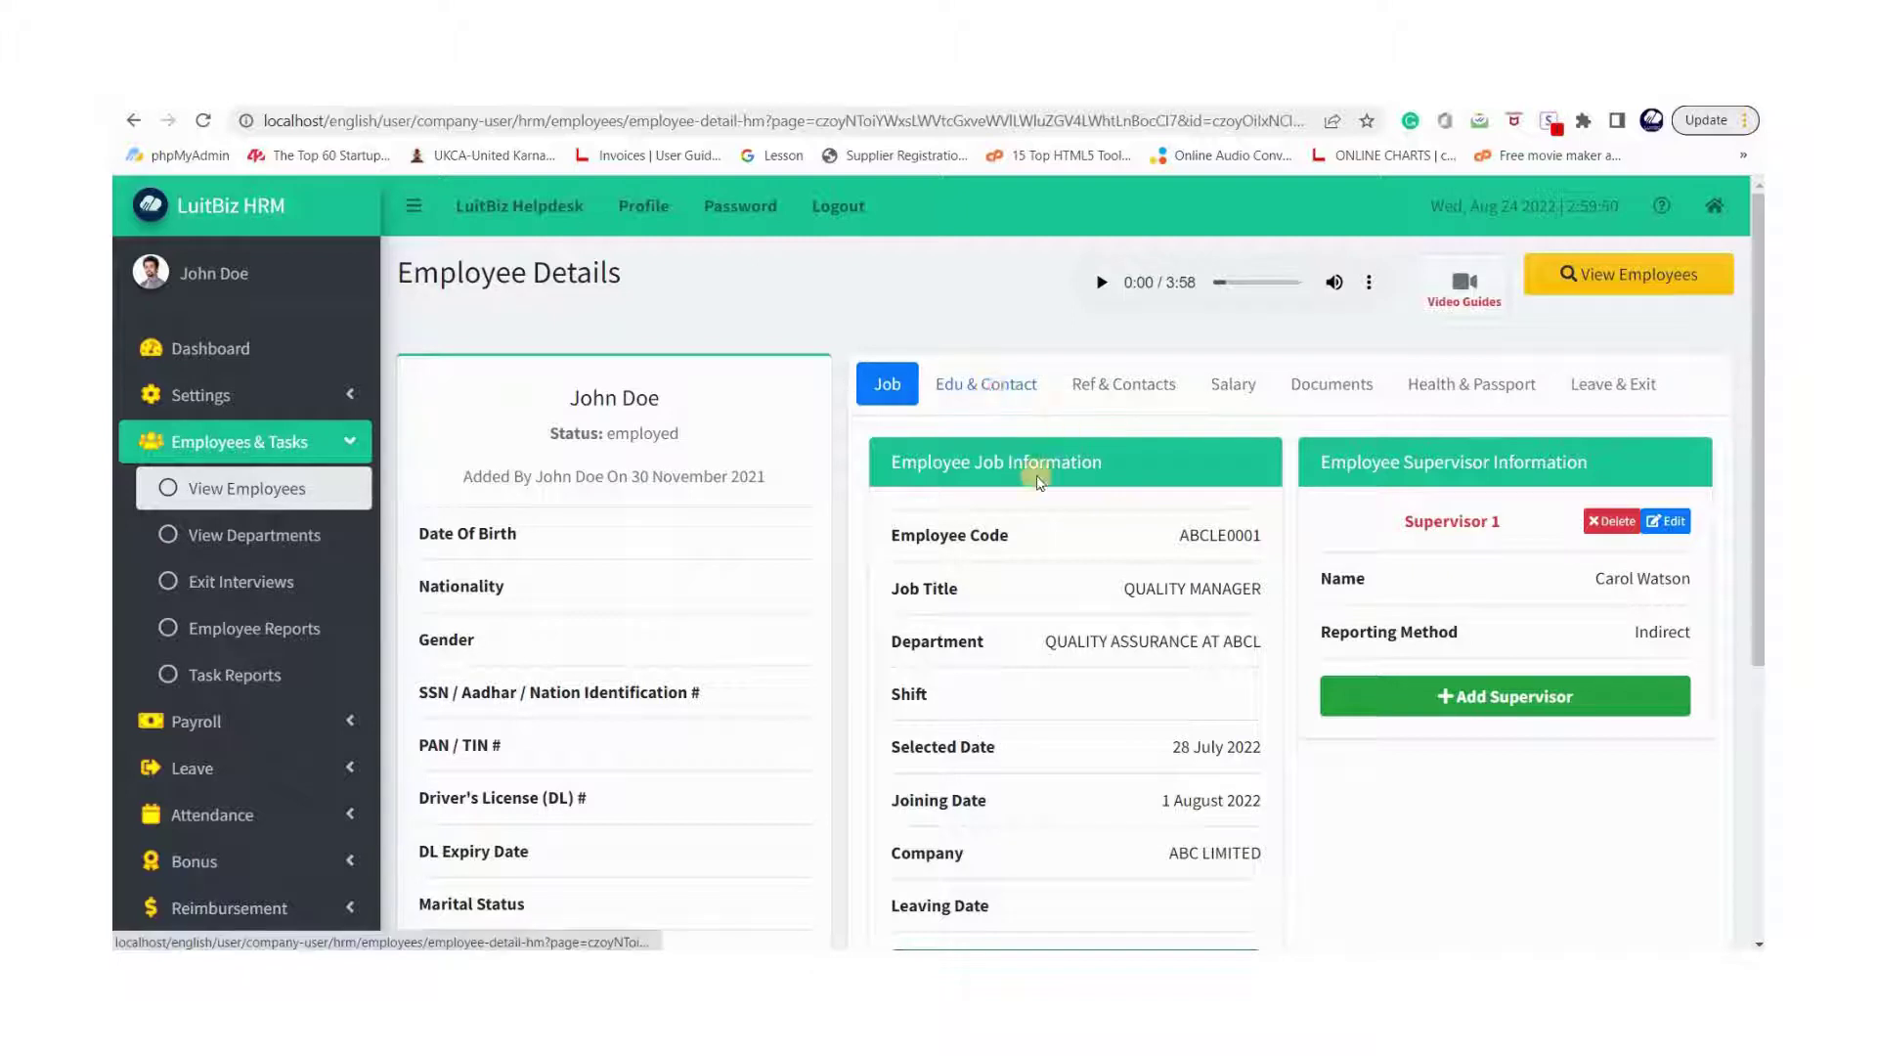
pyautogui.click(1160, 389)
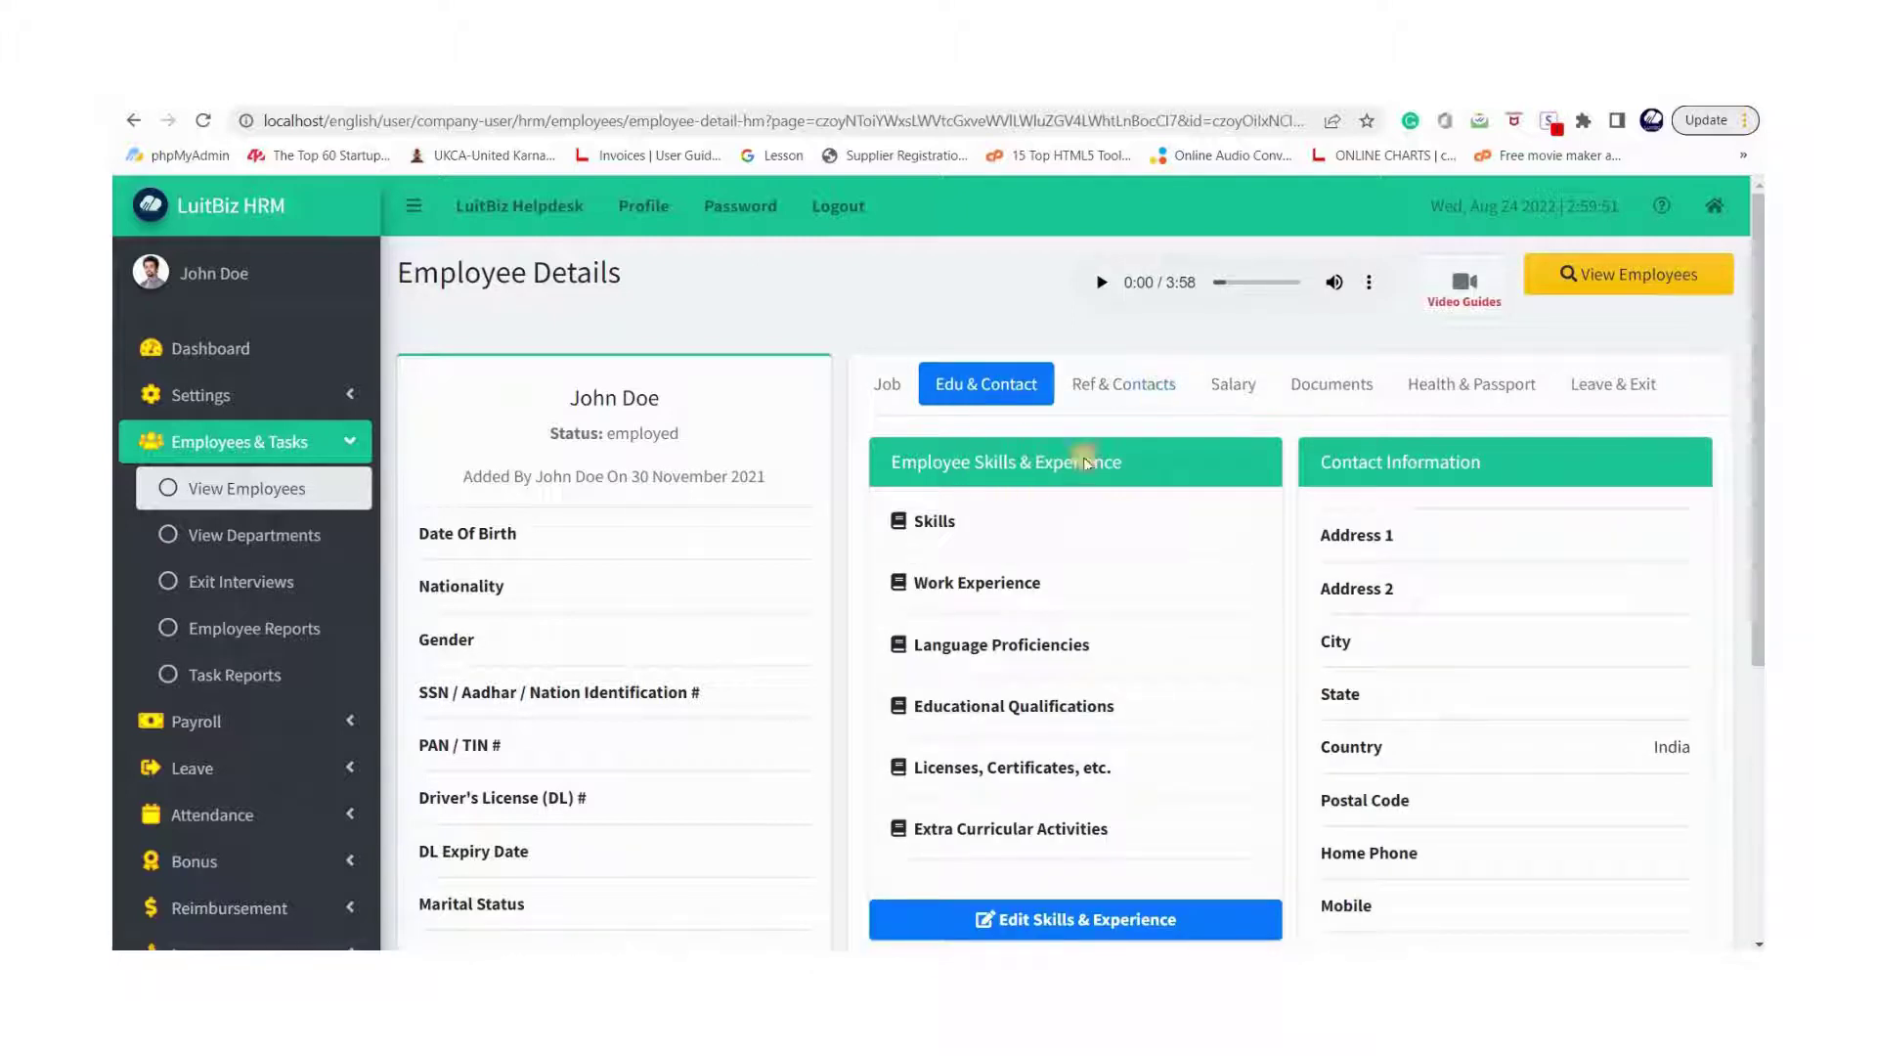
pyautogui.click(1363, 397)
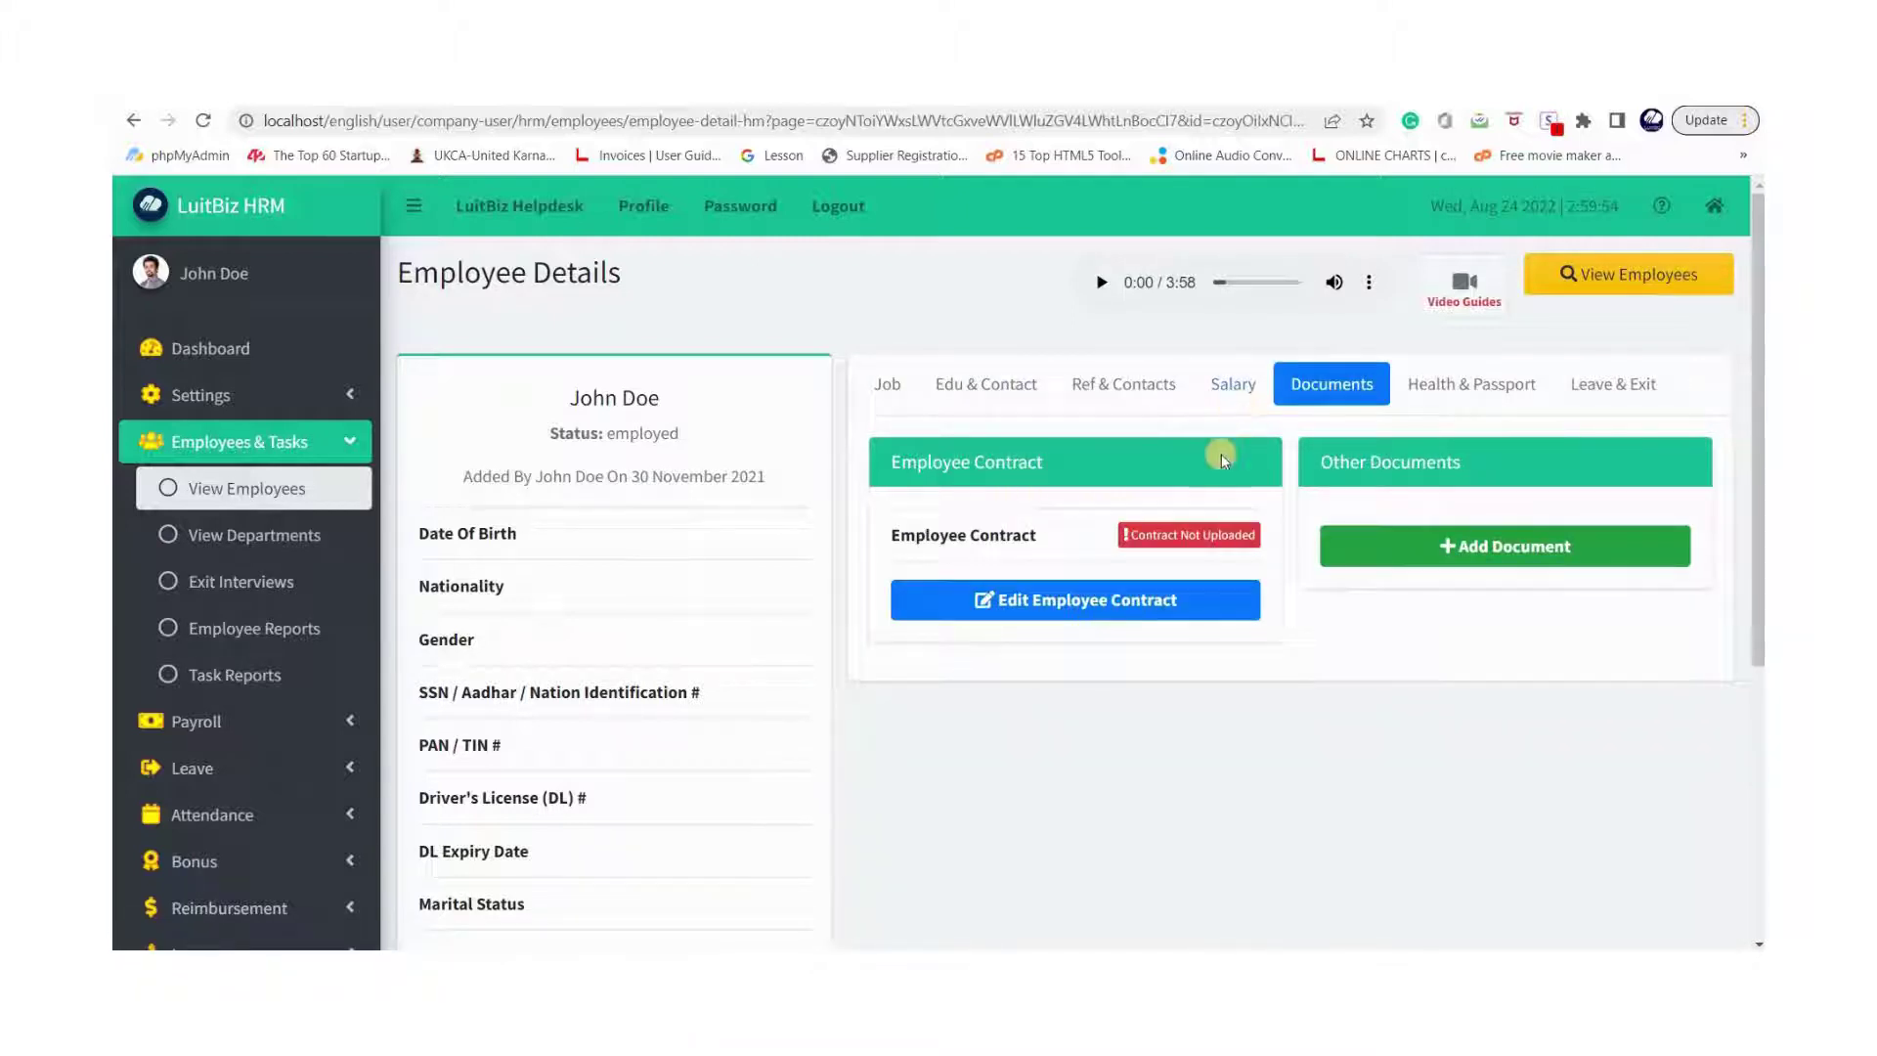
pyautogui.click(1231, 386)
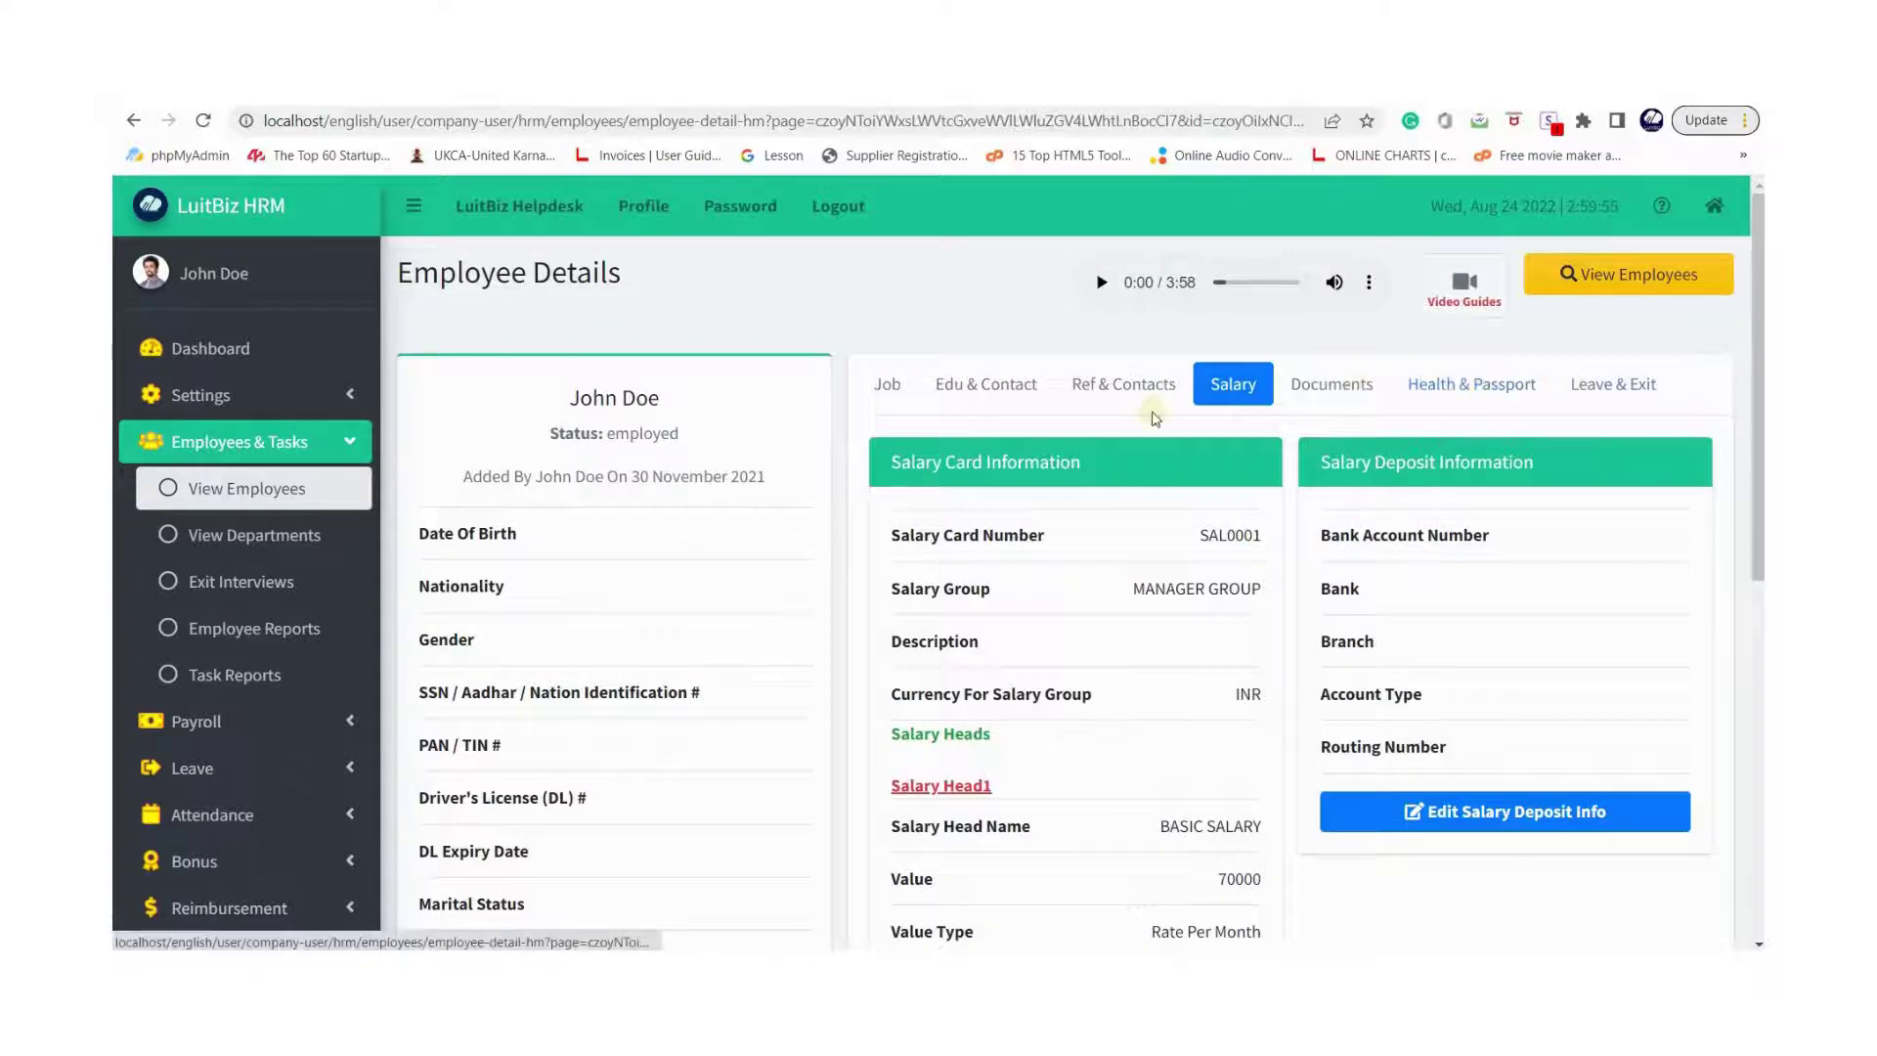
# Switch to the ESS module and view ABC Limited's Payroll Salary Cards list.
pyautogui.click(1714, 205)
pyautogui.click(1506, 549)
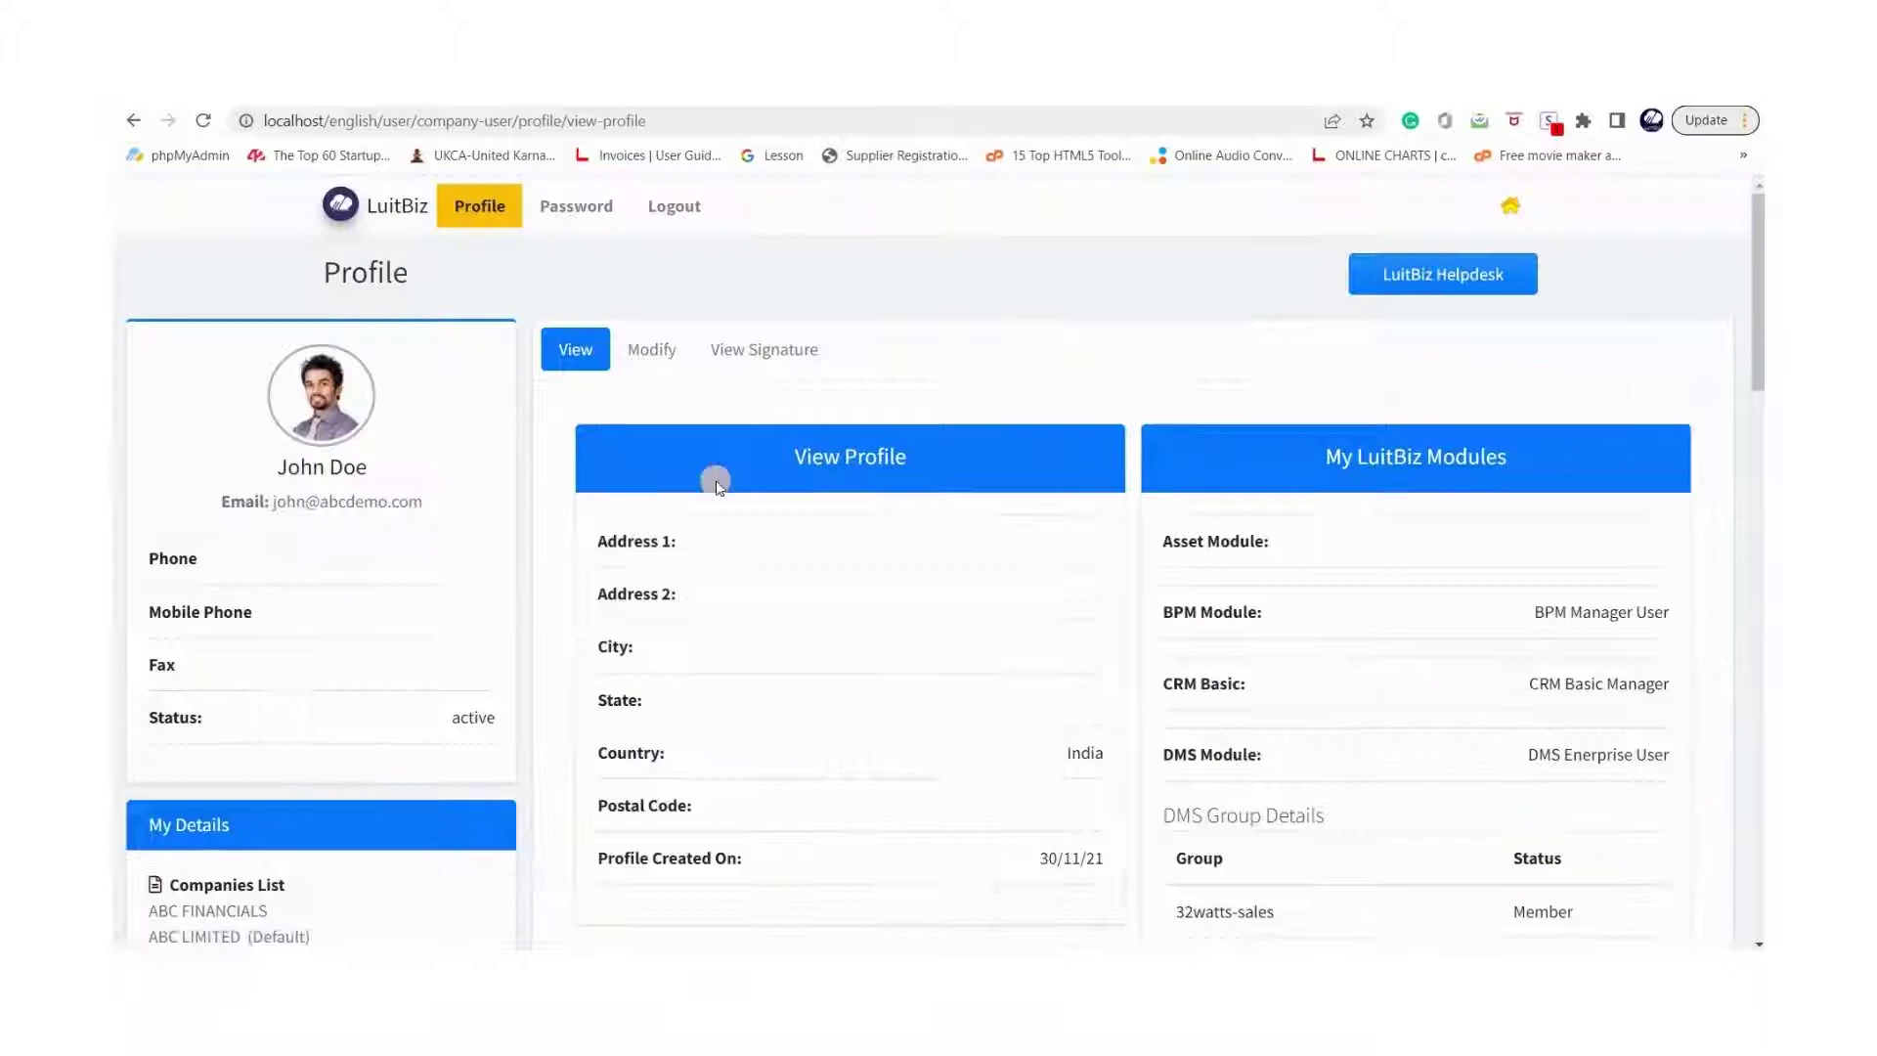
pyautogui.scroll(-3, 714, 481)
pyautogui.scroll(3, 735, 477)
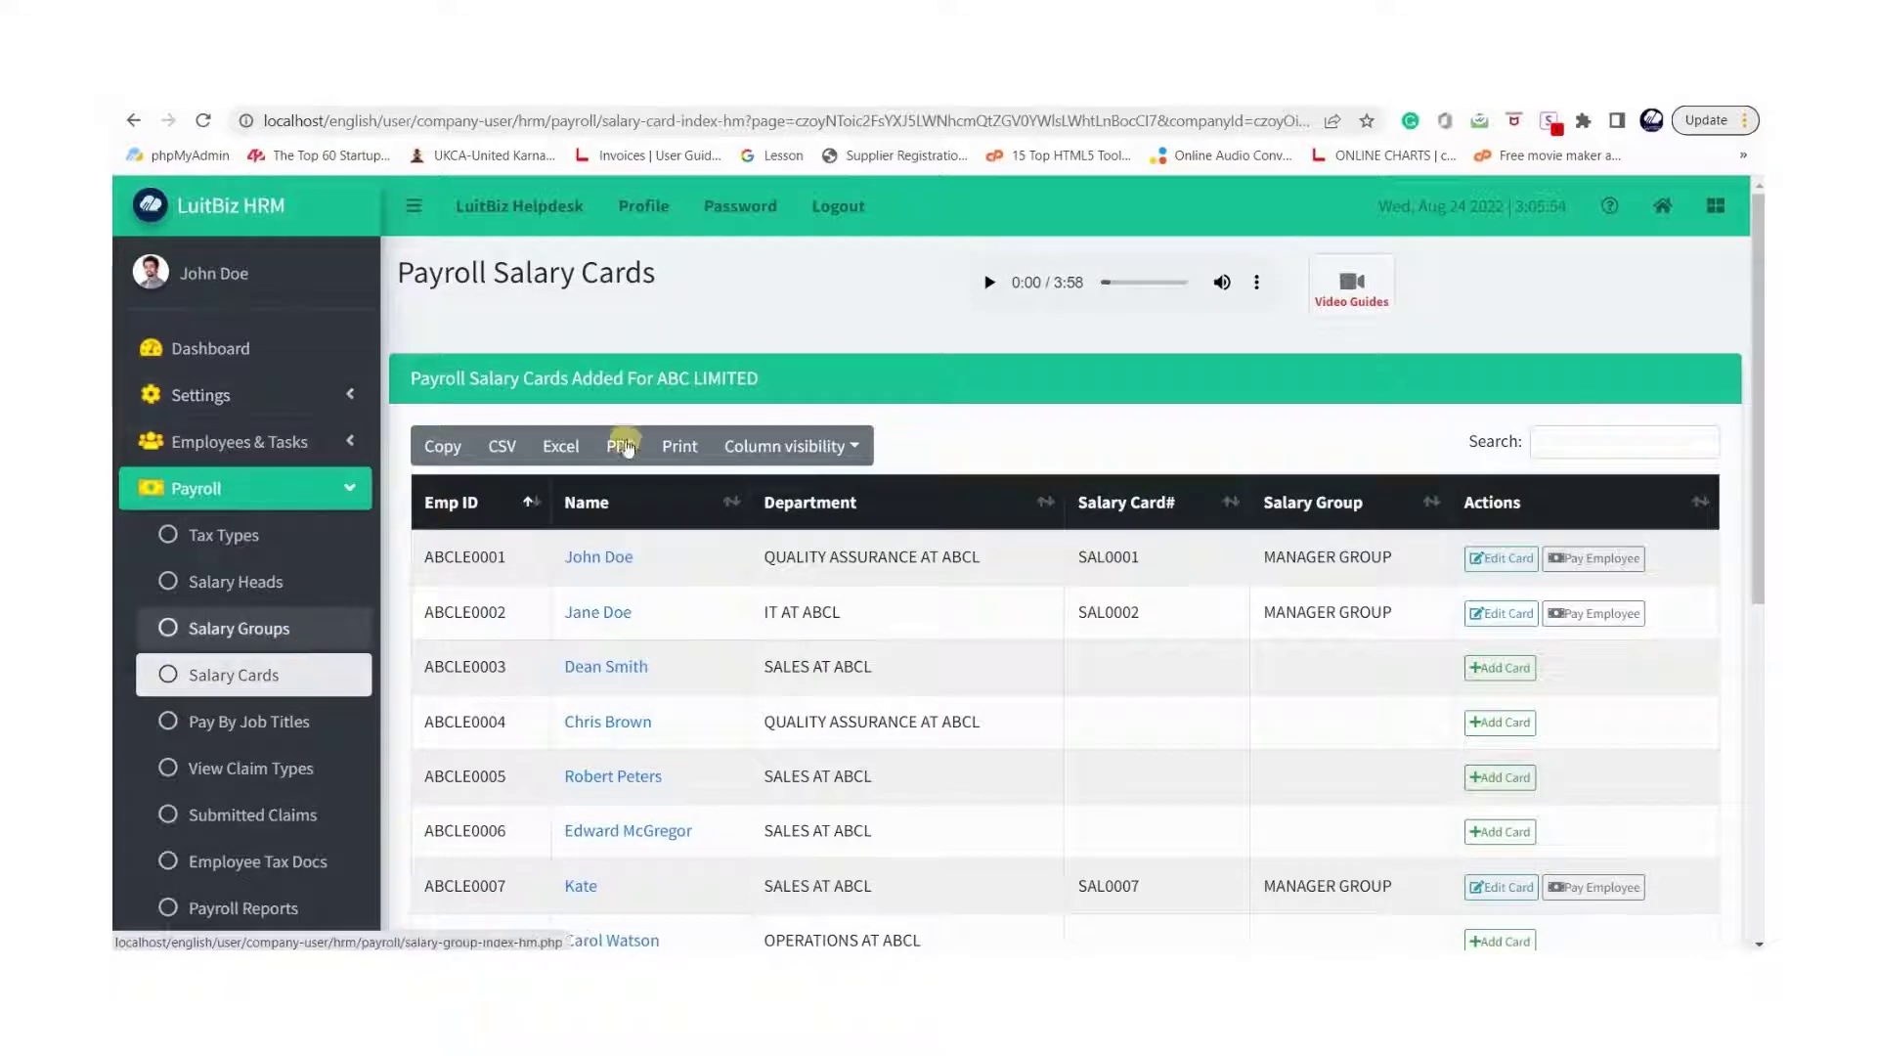
# Review the Payroll Salary Heads, then return to the Salary Cards list.
pyautogui.scroll(-4, 782, 587)
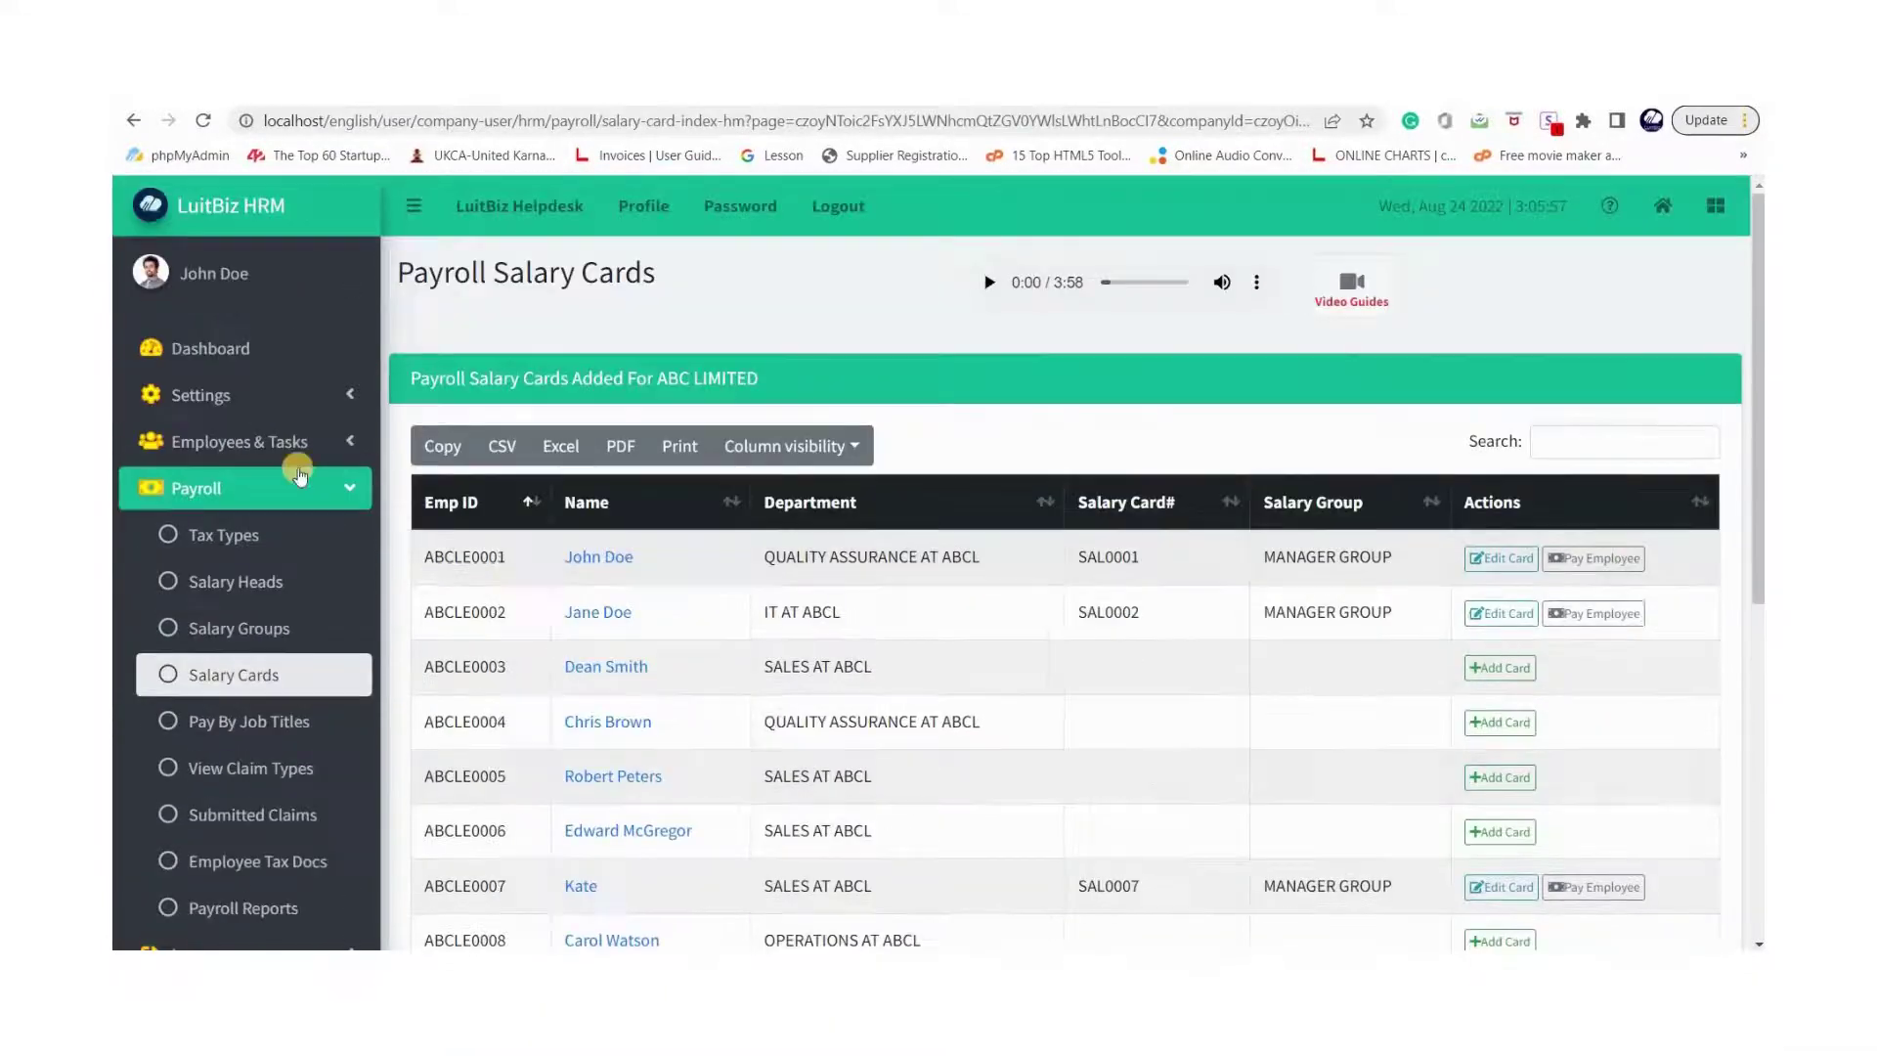
pyautogui.click(241, 500)
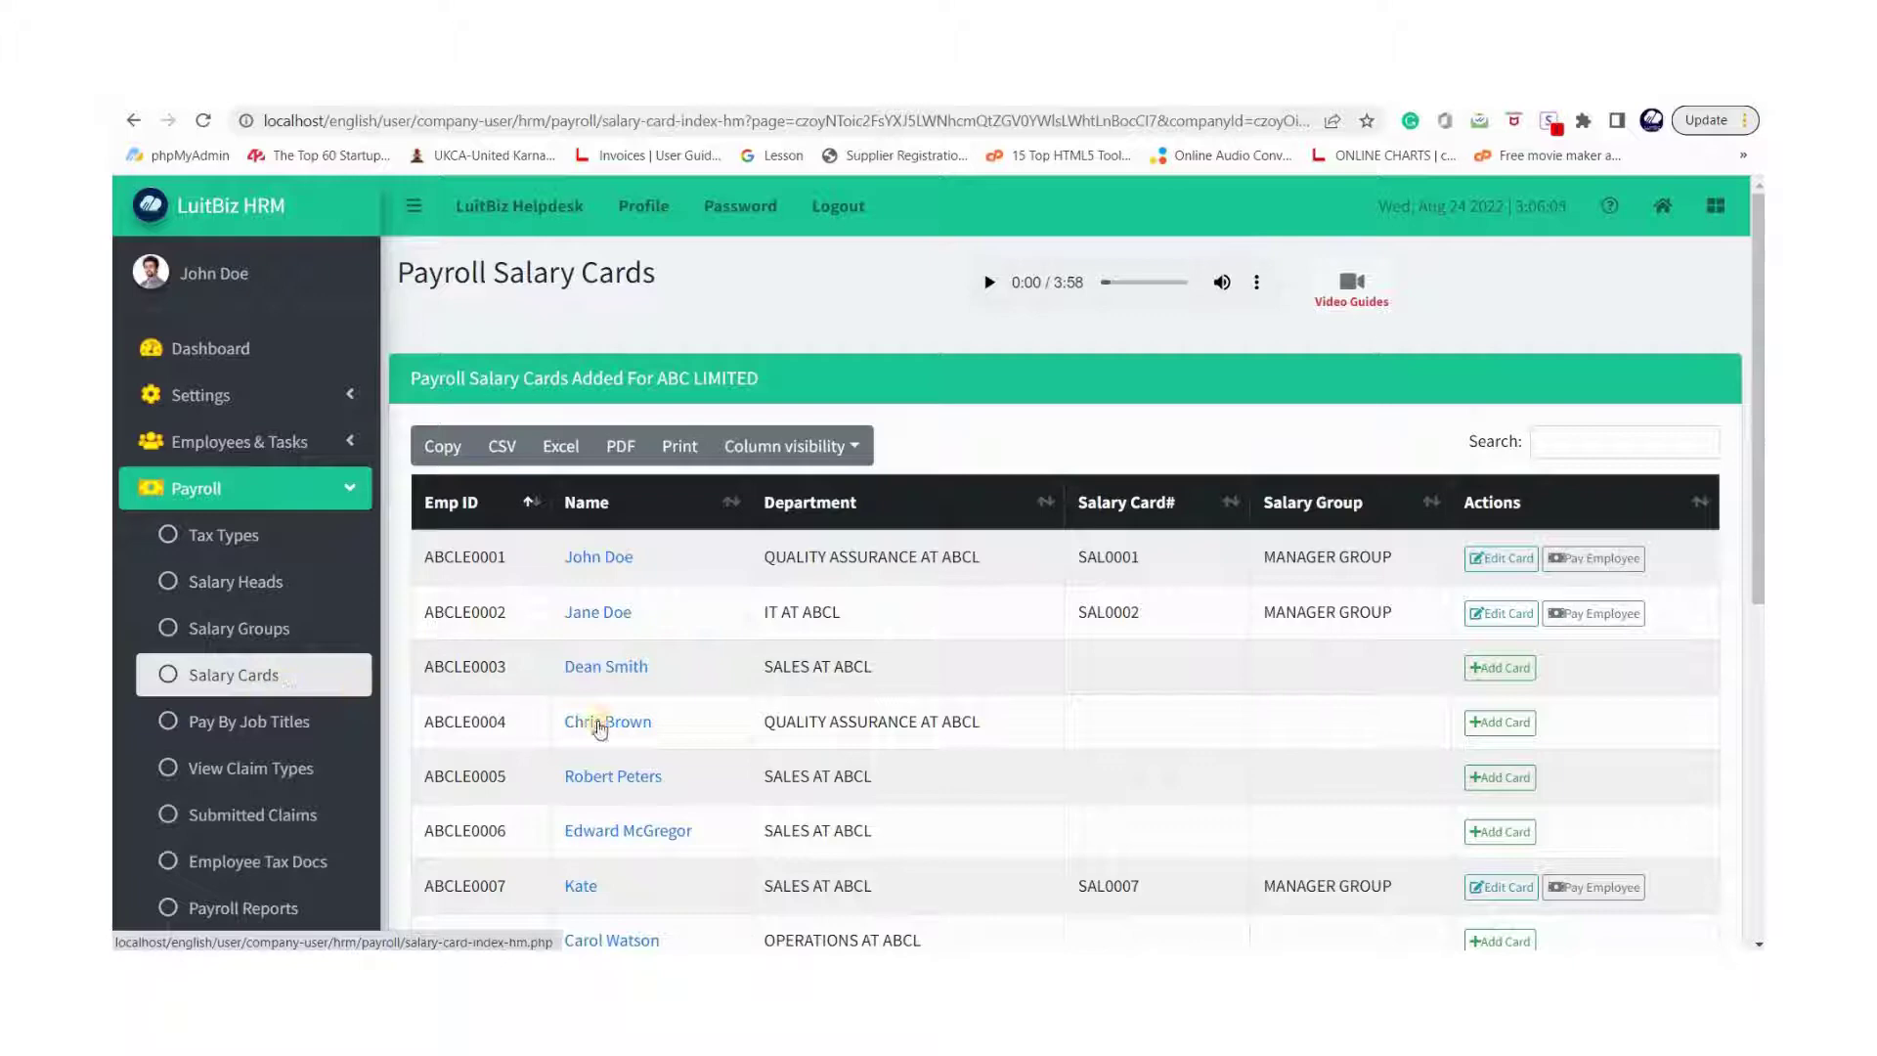
pyautogui.scroll(-2, 971, 637)
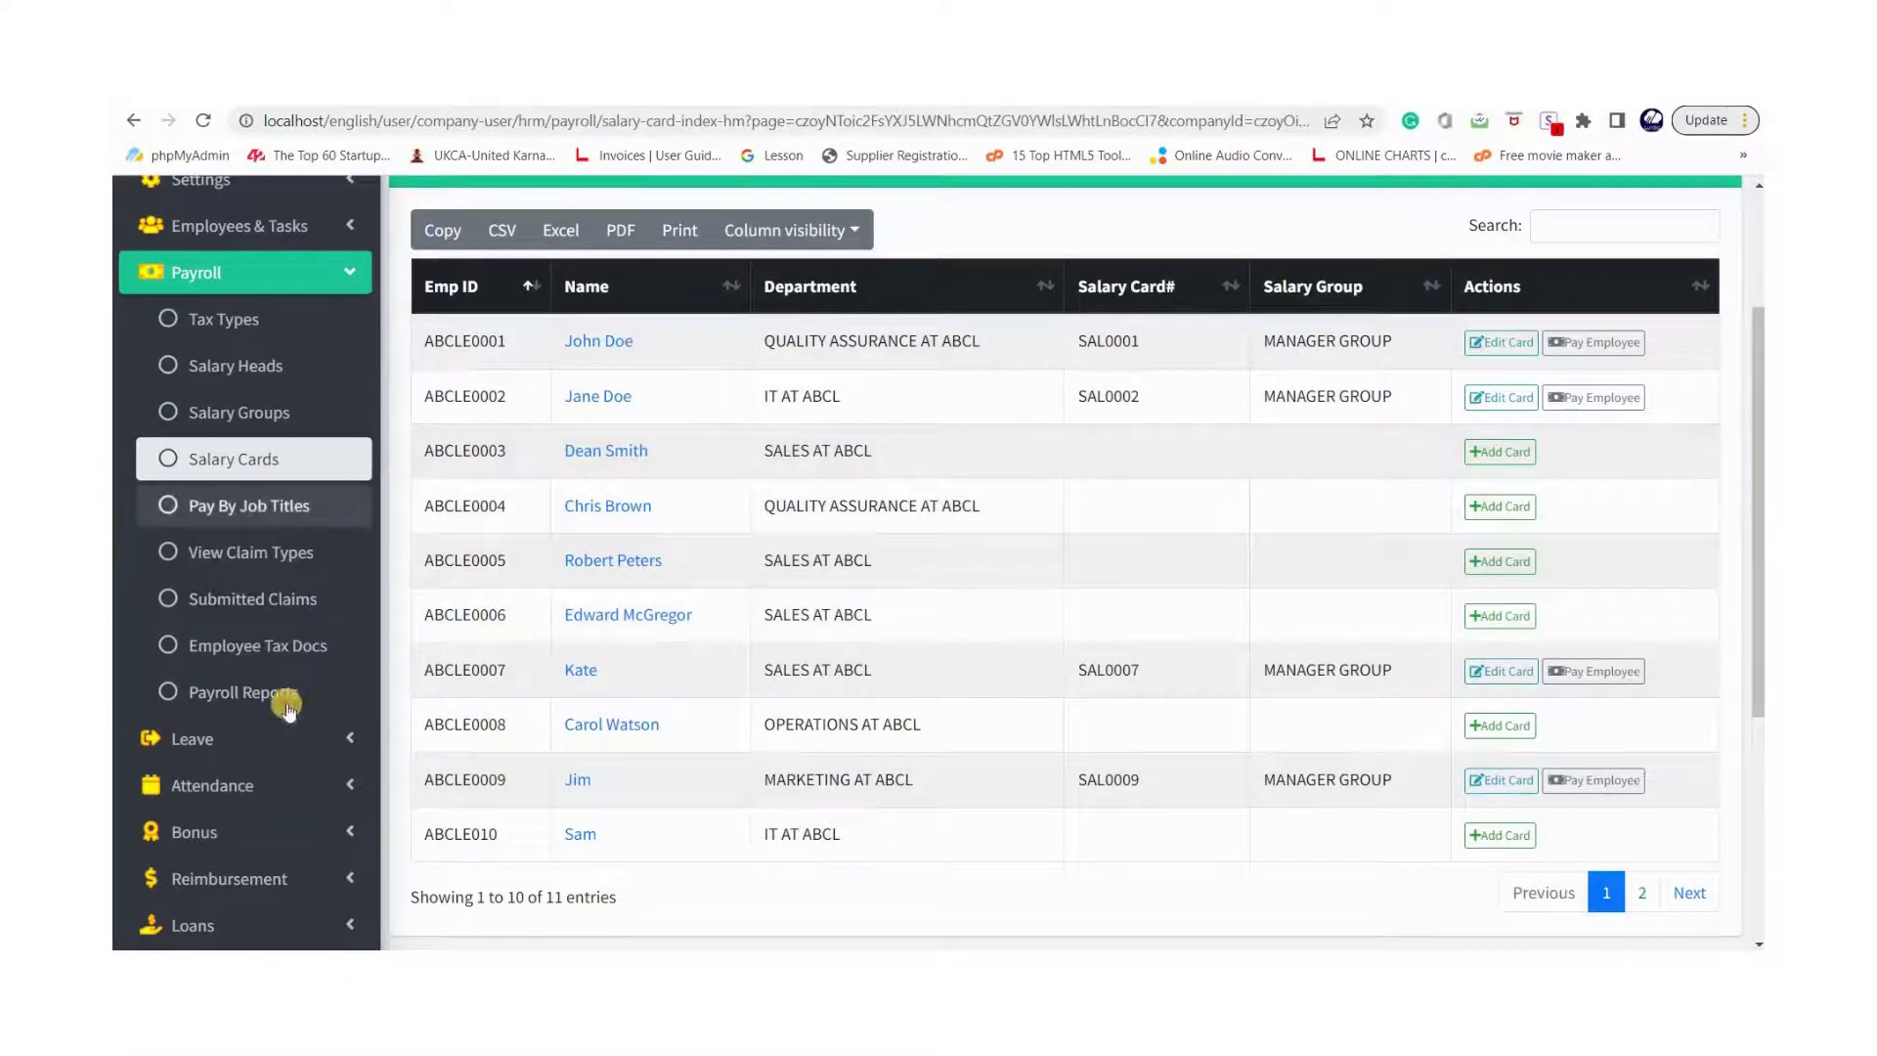
pyautogui.scroll(2, 286, 684)
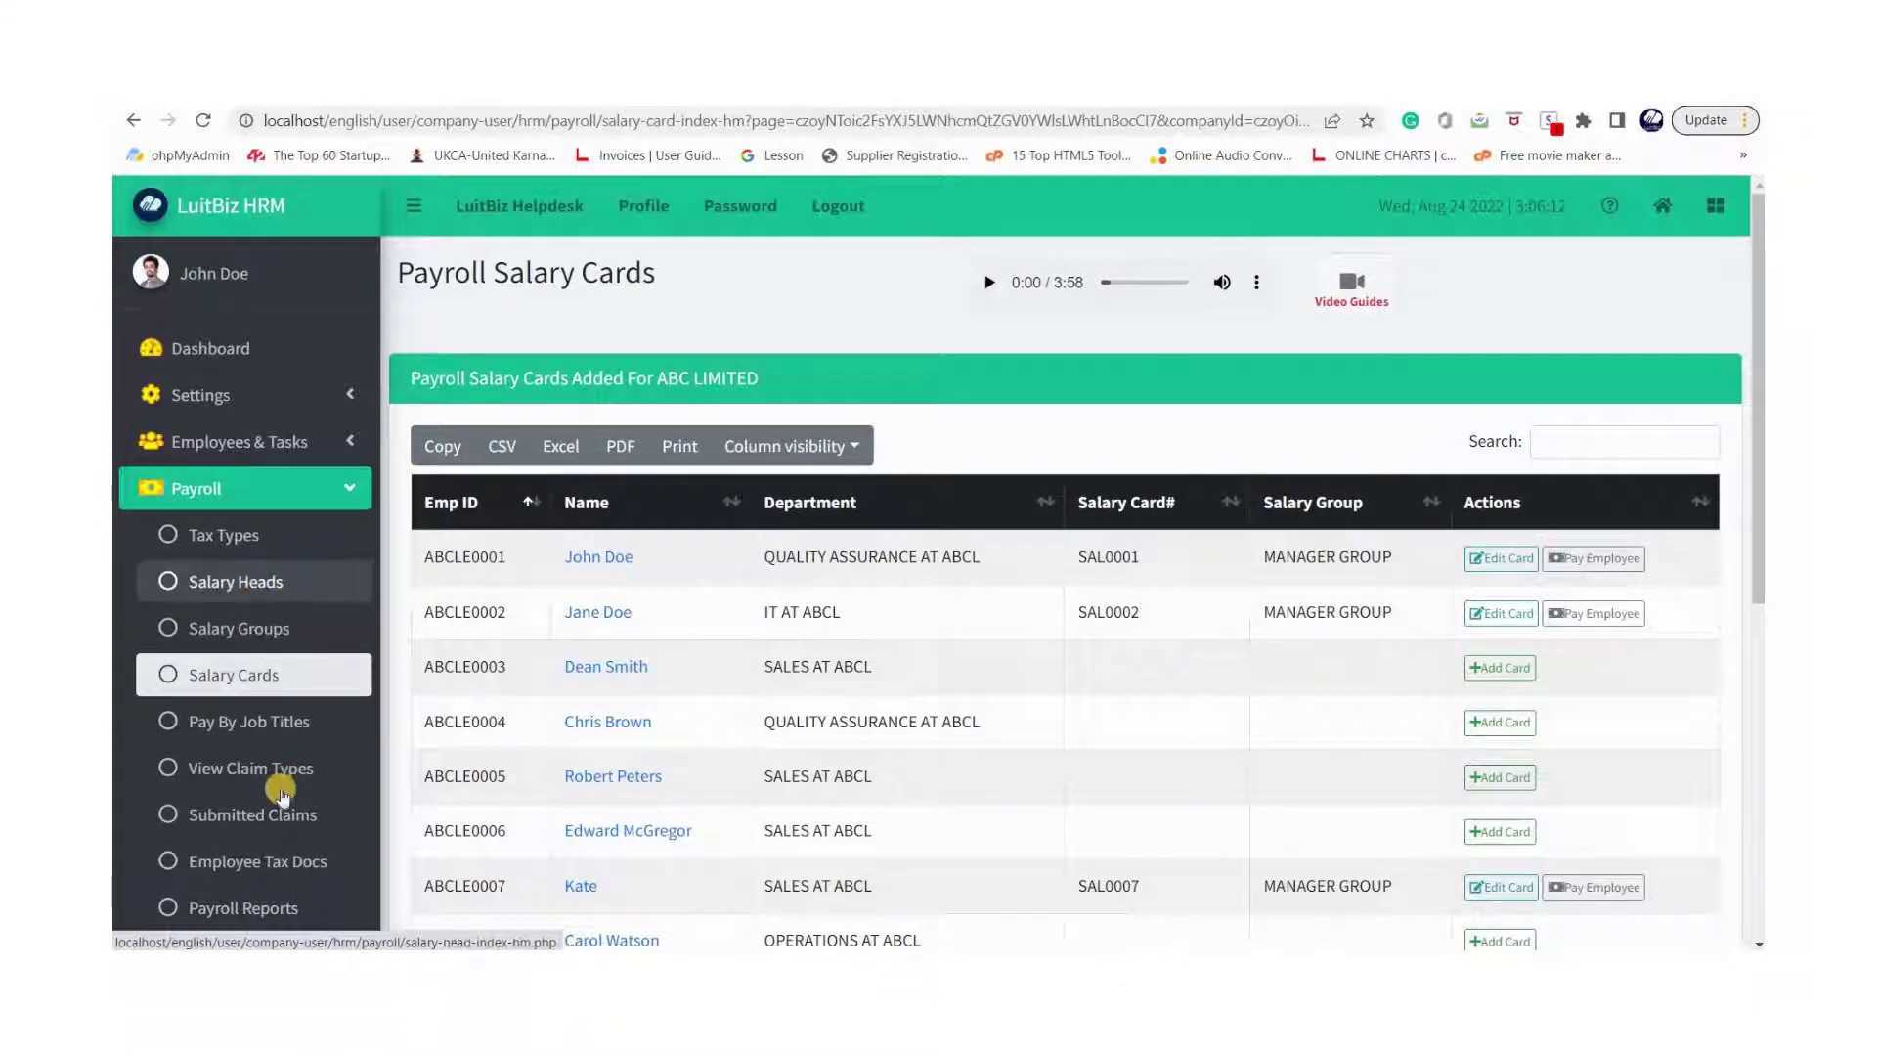
pyautogui.scroll(-2, 259, 532)
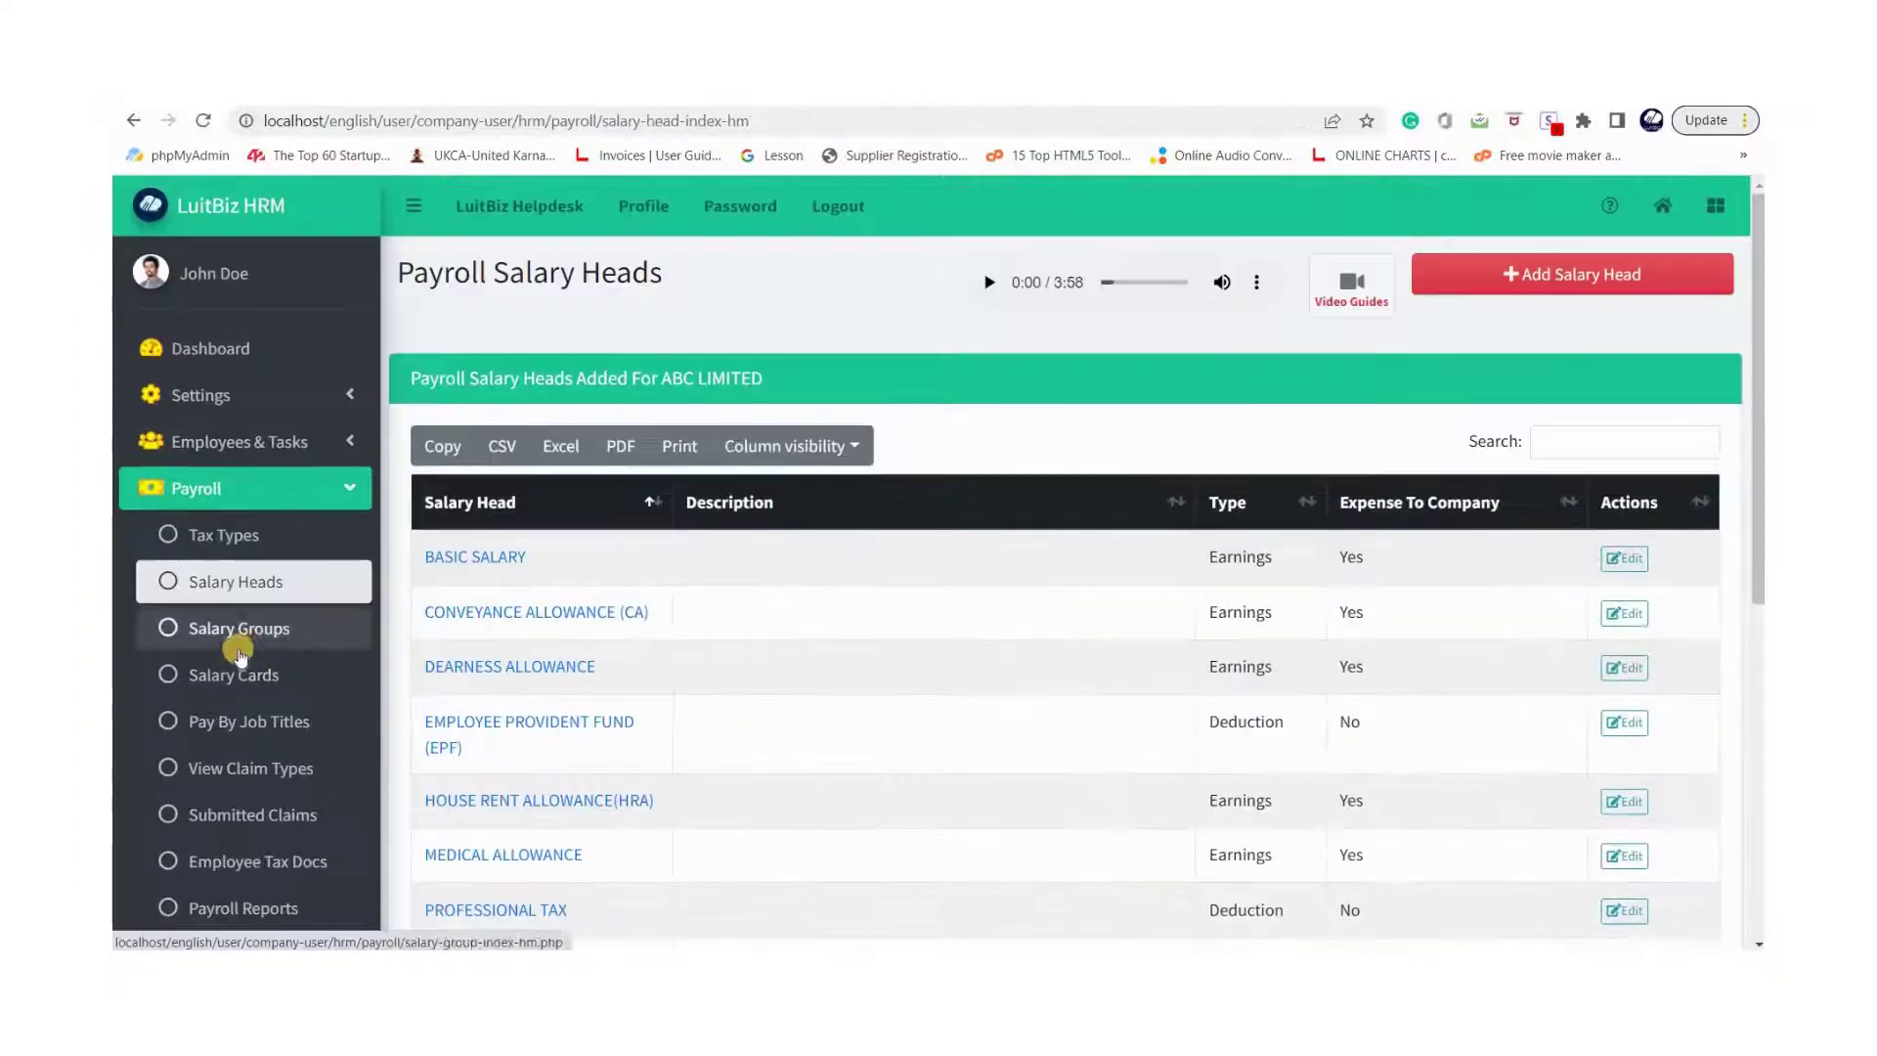
pyautogui.click(352, 682)
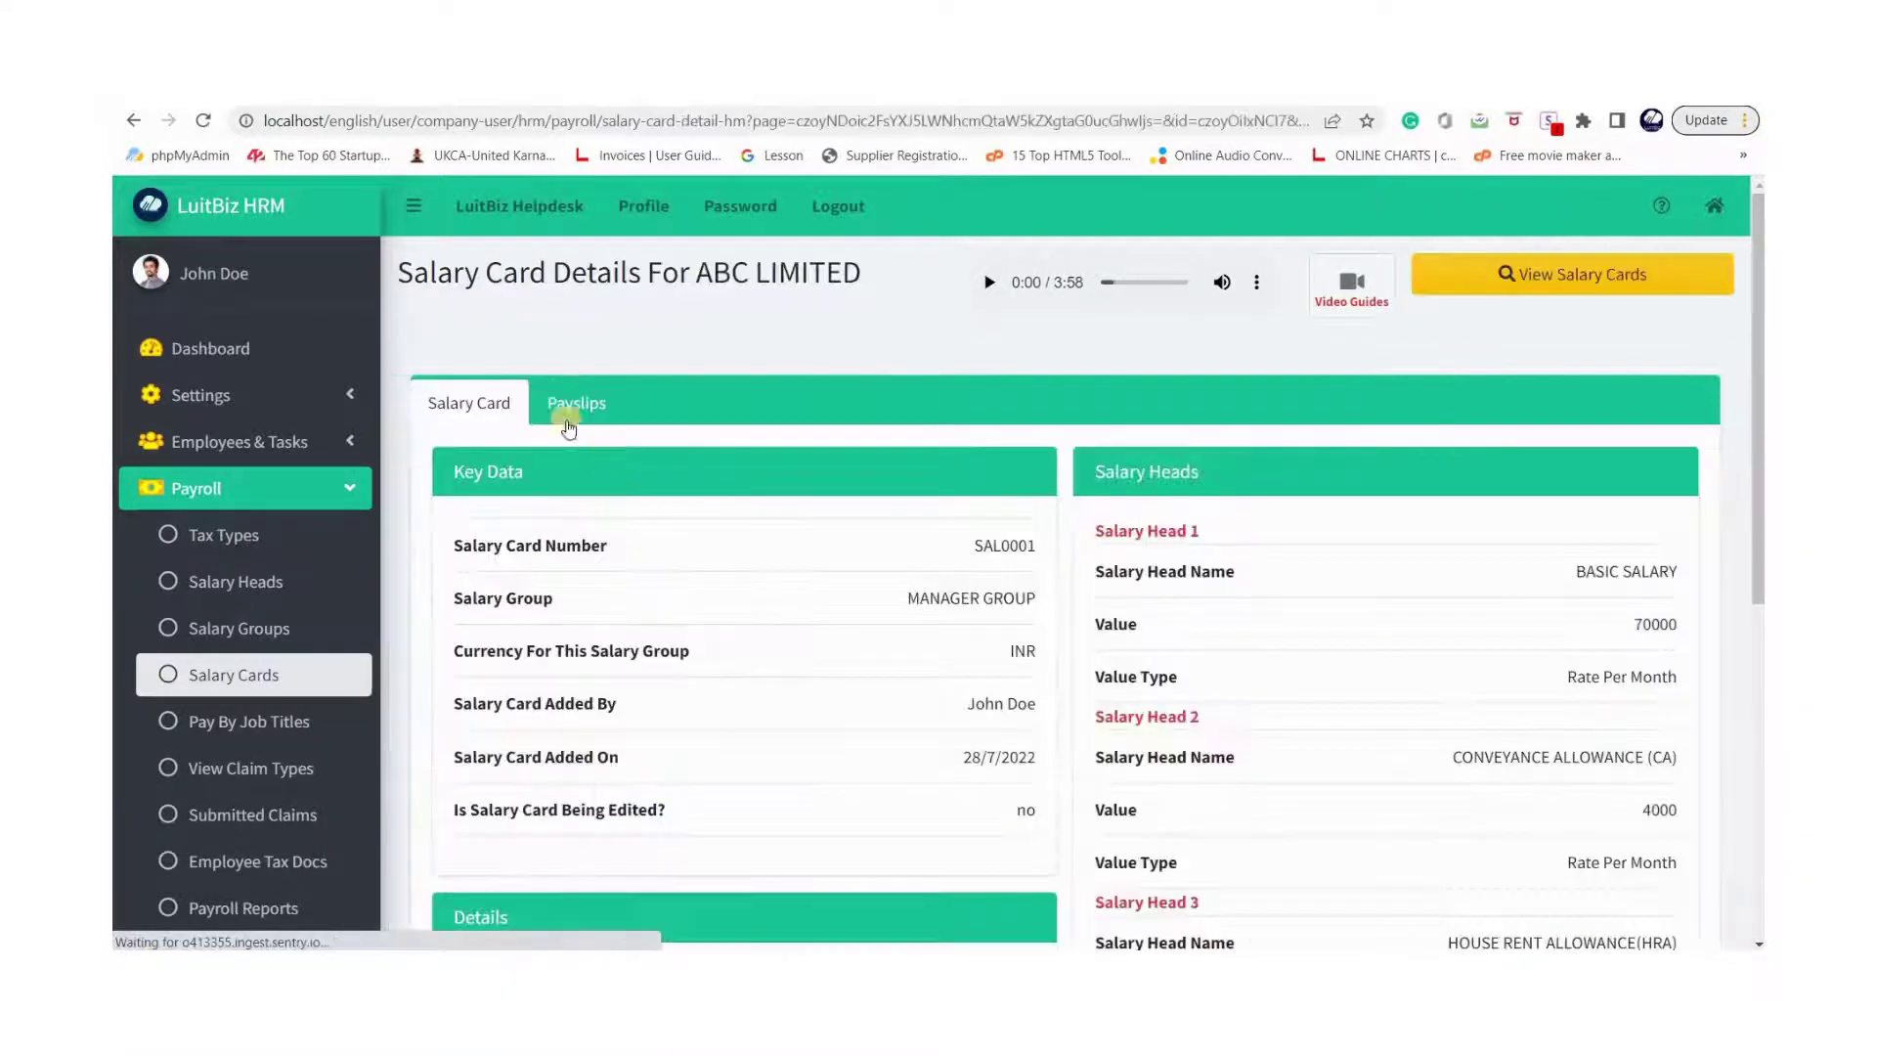
# View the payslips on a salary card, then go back to the Salary Cards list.
pyautogui.click(575, 403)
pyautogui.scroll(-3, 1076, 637)
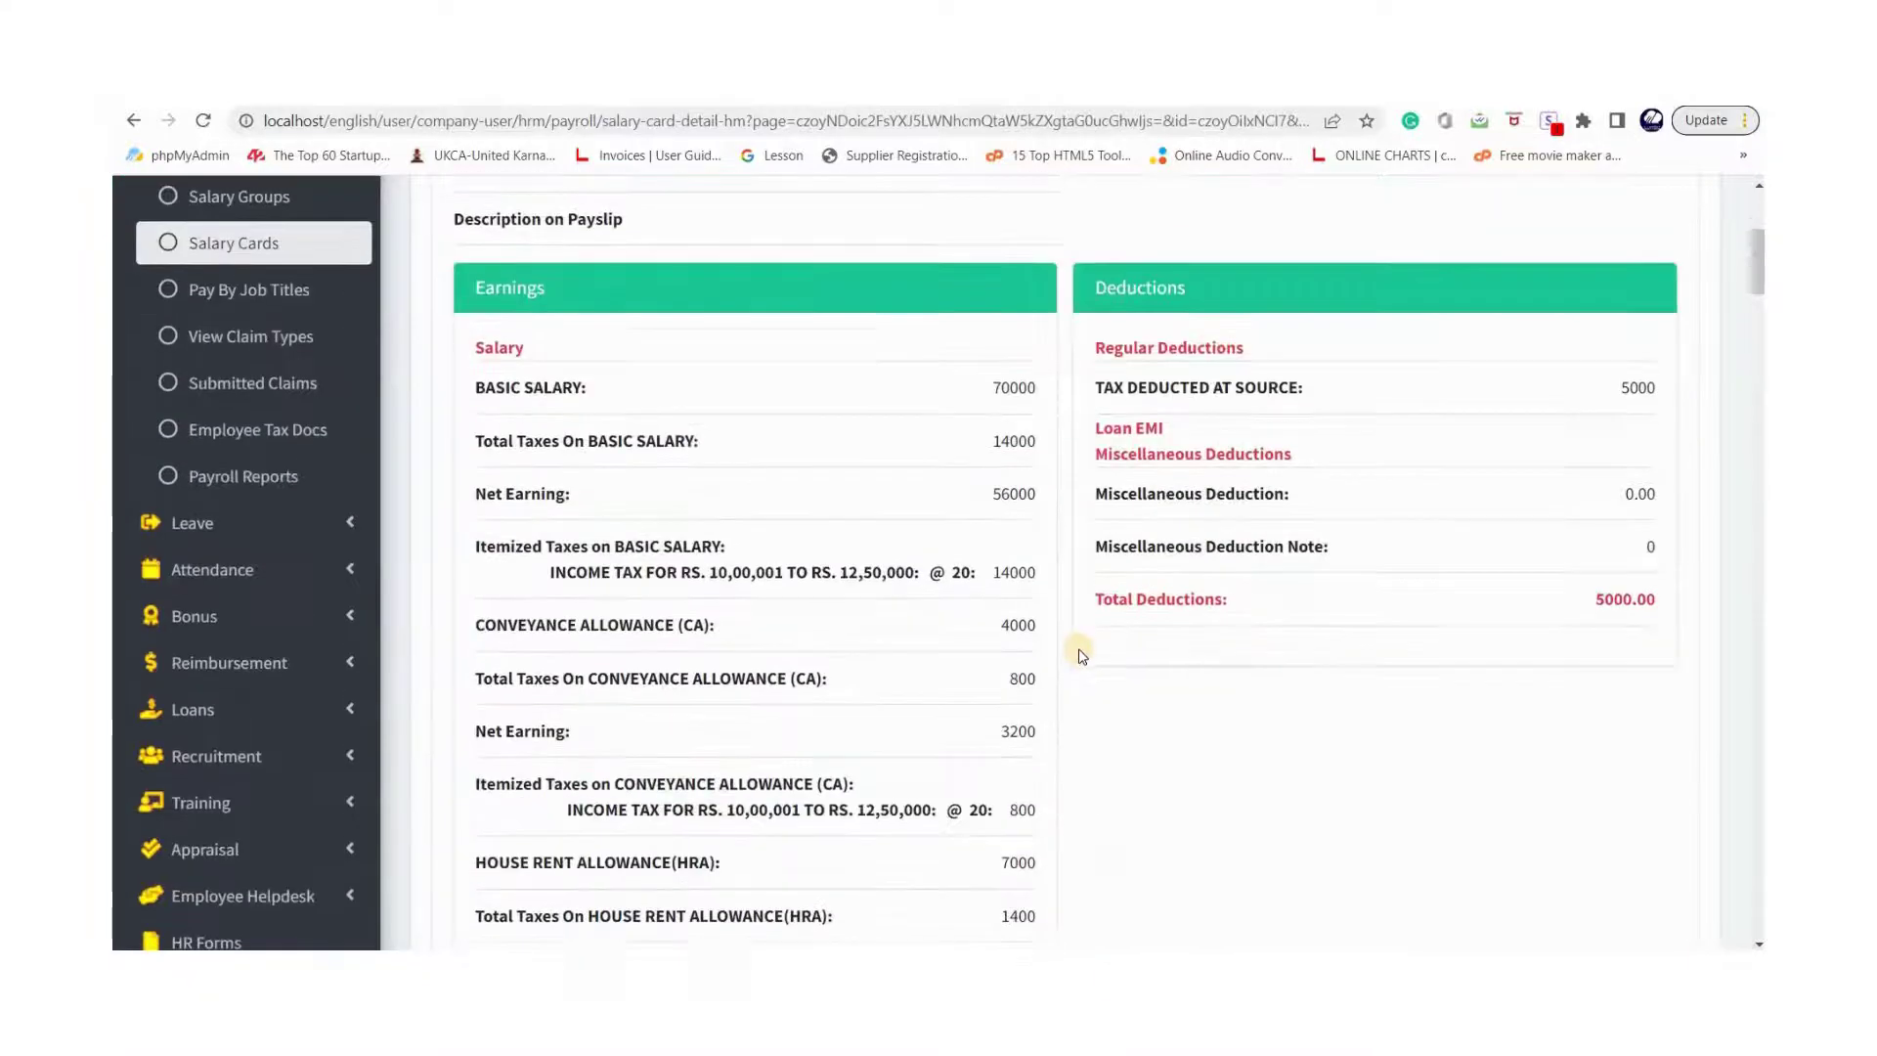
pyautogui.scroll(3, 536, 447)
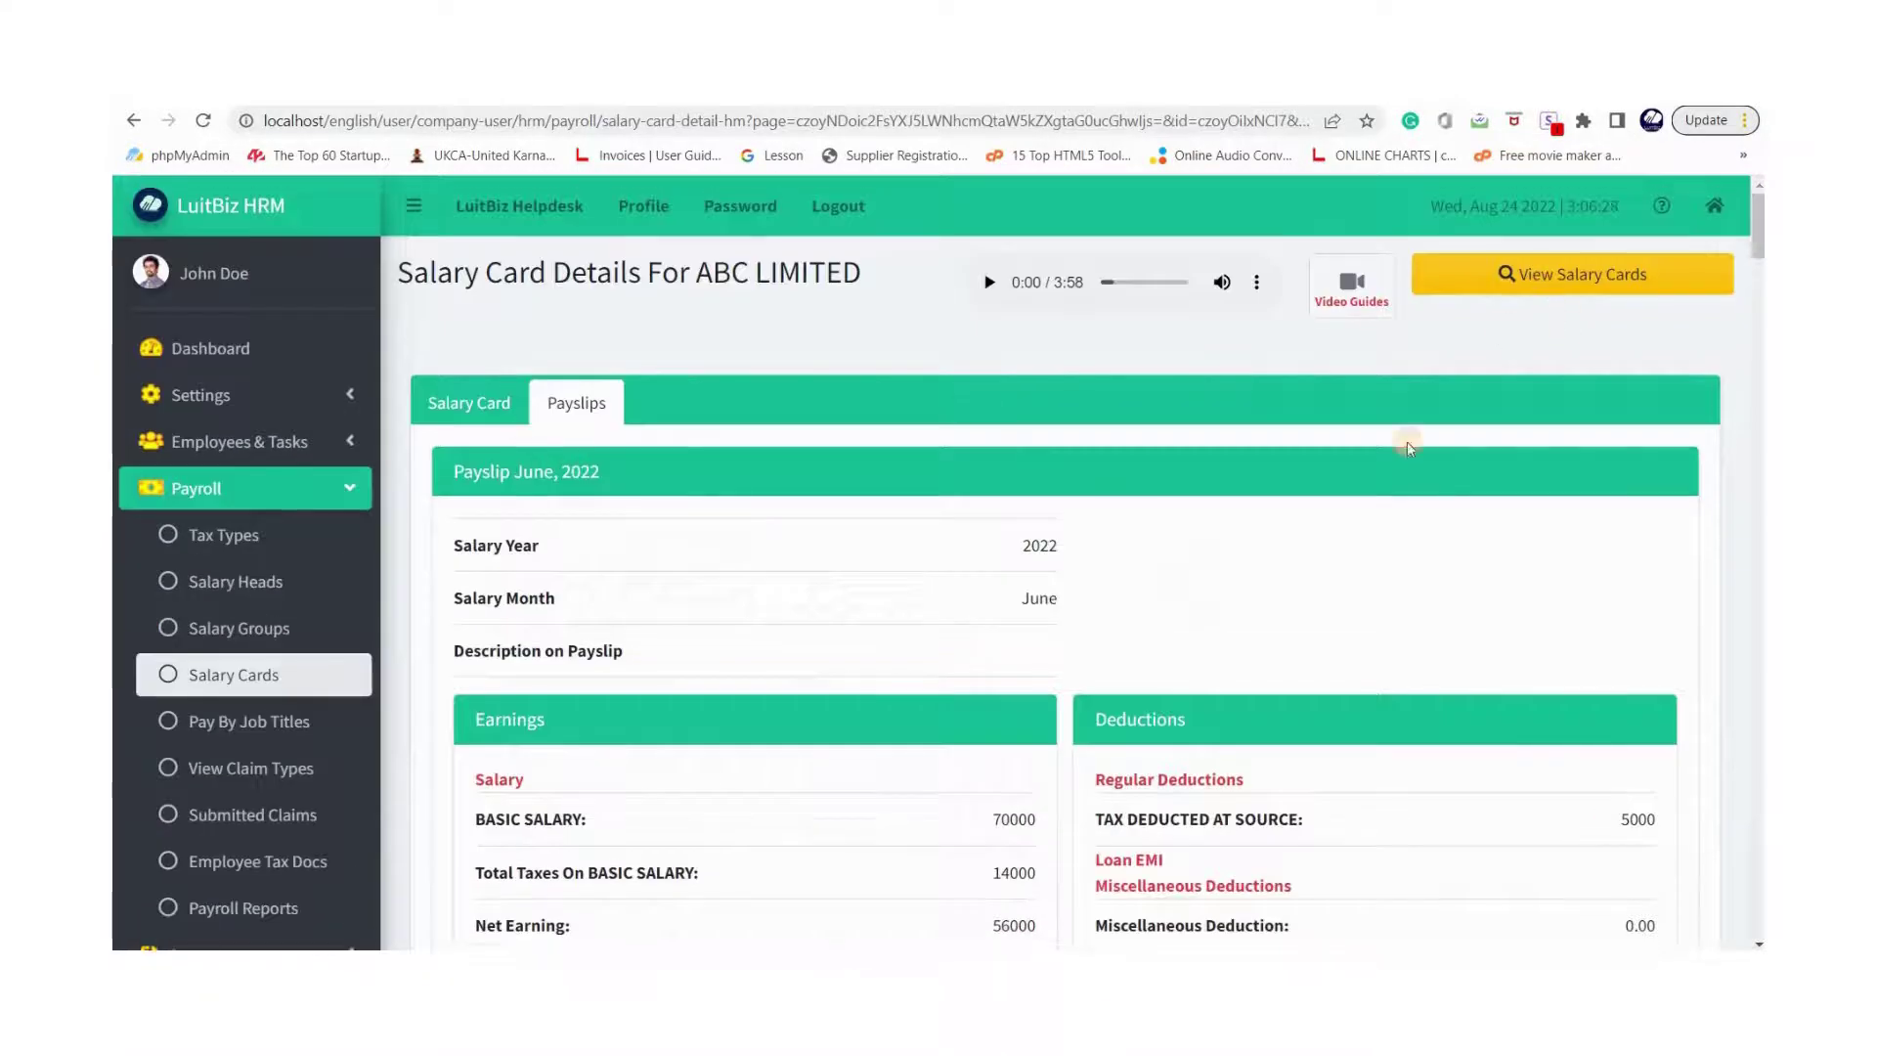
pyautogui.click(1564, 274)
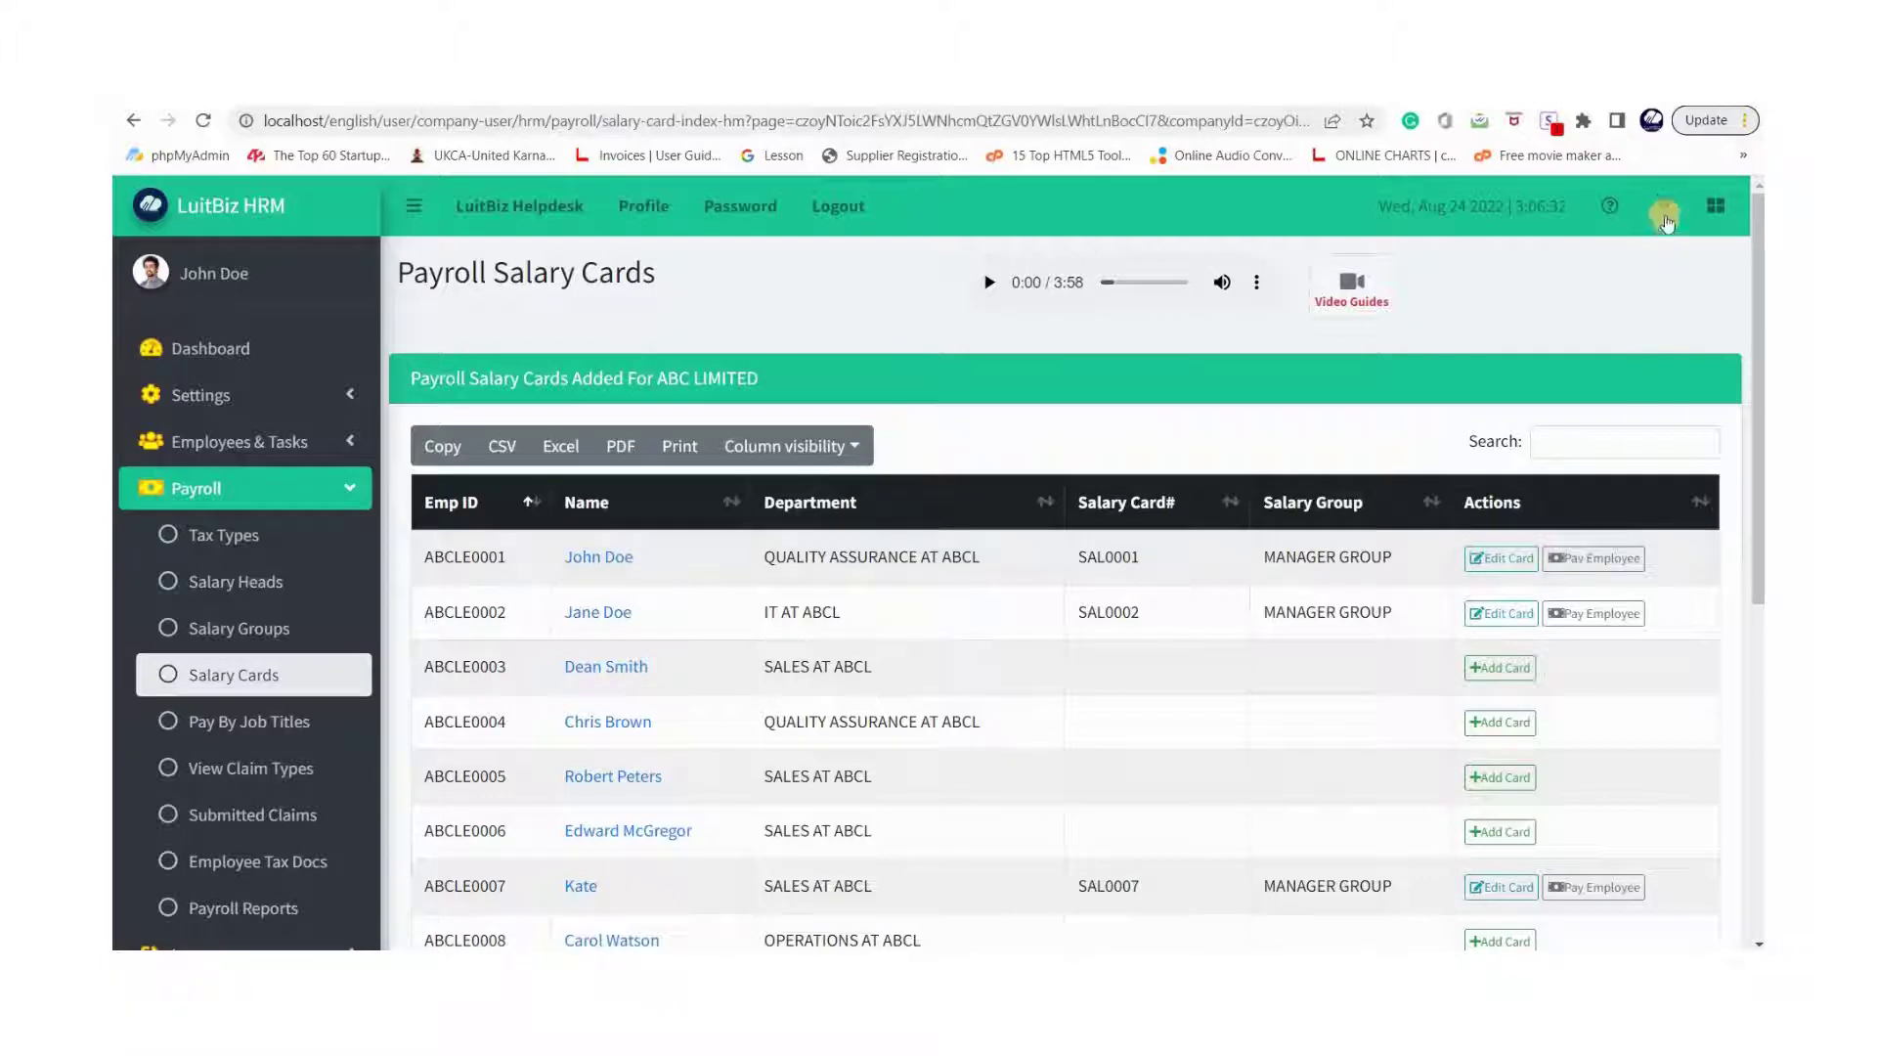
# Switch to ESS and view John Doe's June 2022 payslip under My Payslips.
pyautogui.click(1629, 238)
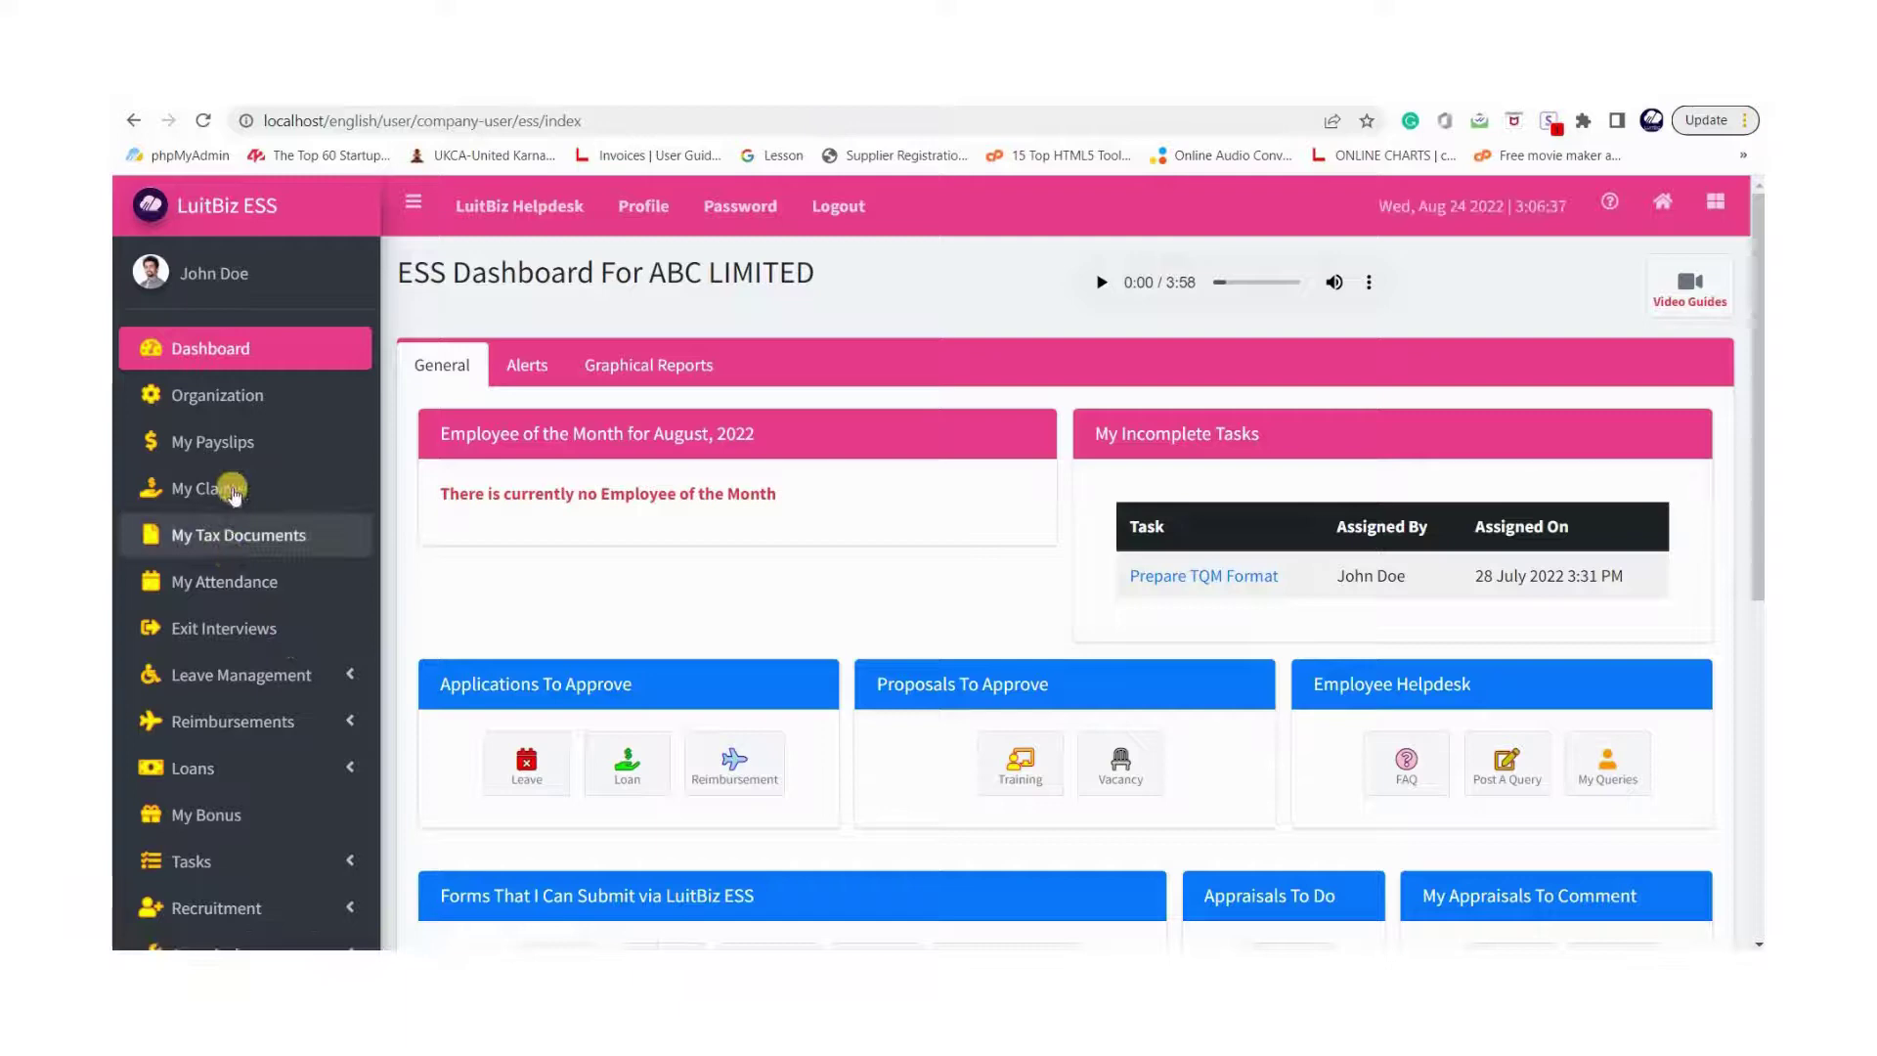
pyautogui.click(214, 441)
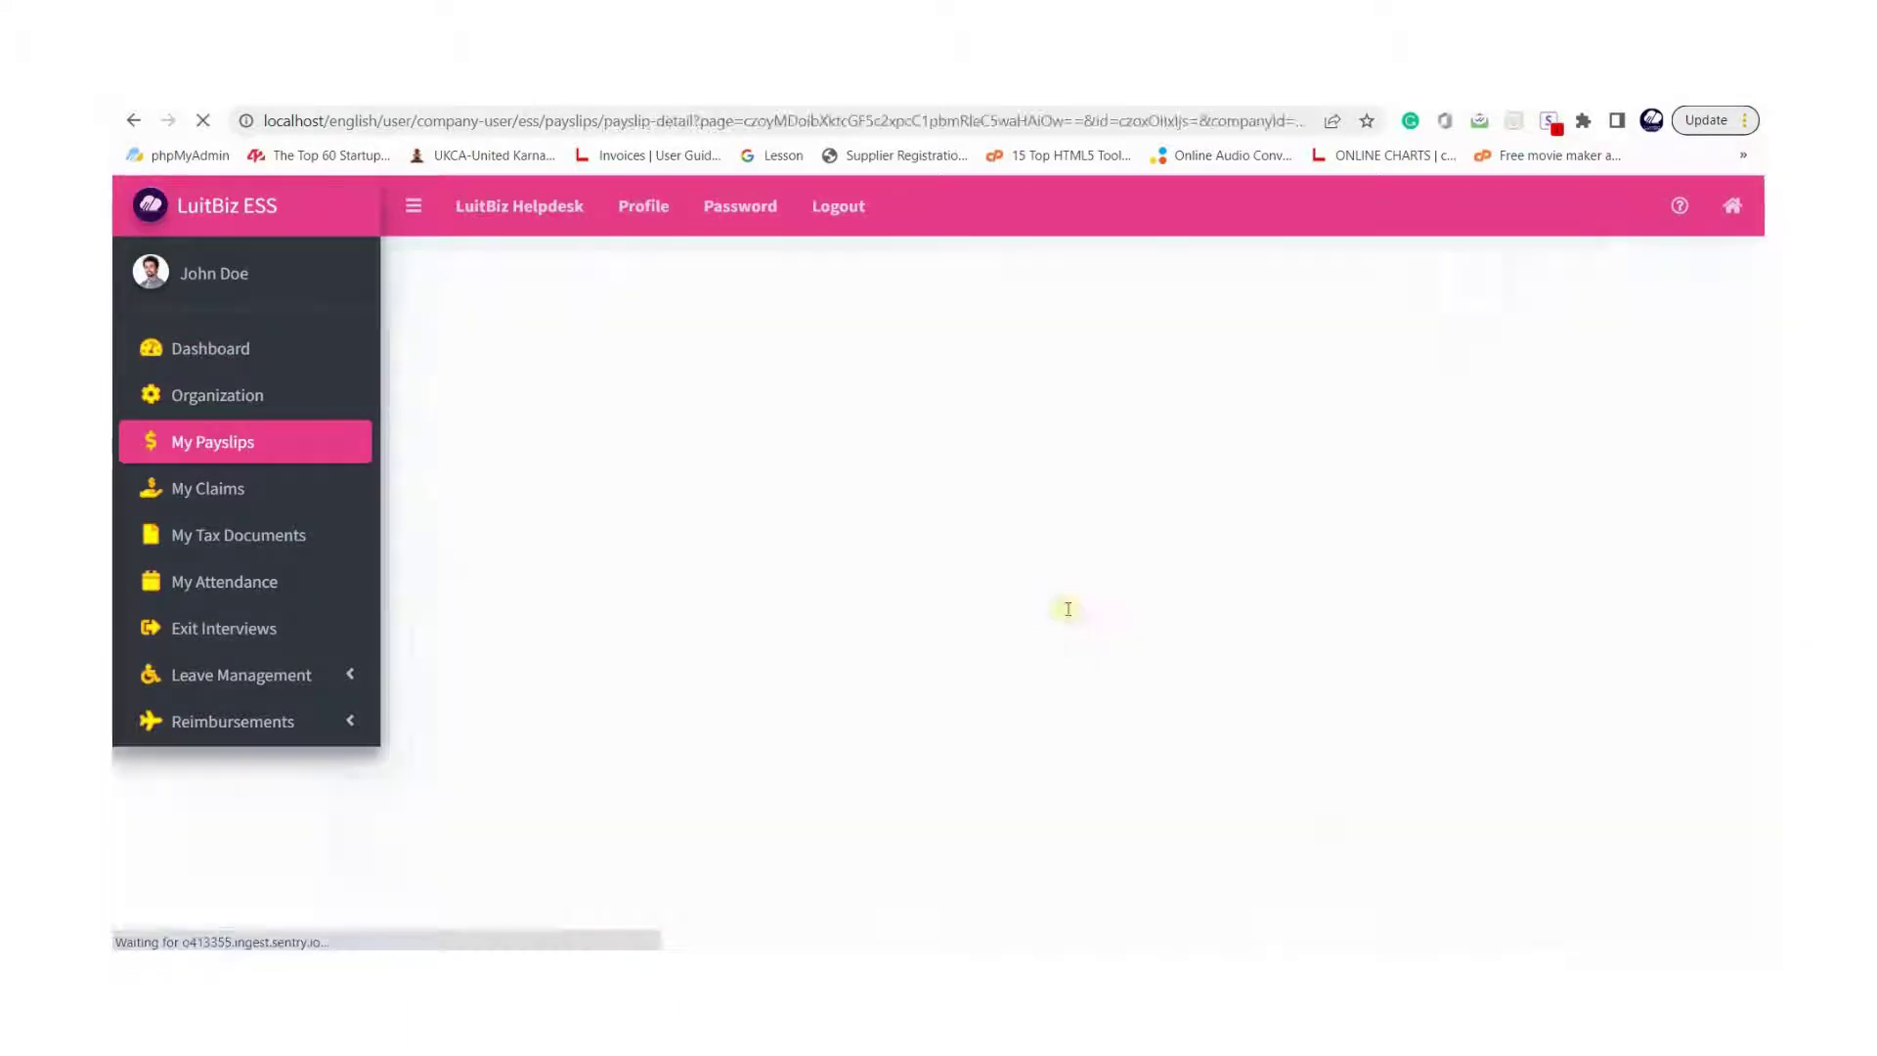
pyautogui.scroll(-5, 1218, 679)
pyautogui.scroll(5, 1227, 678)
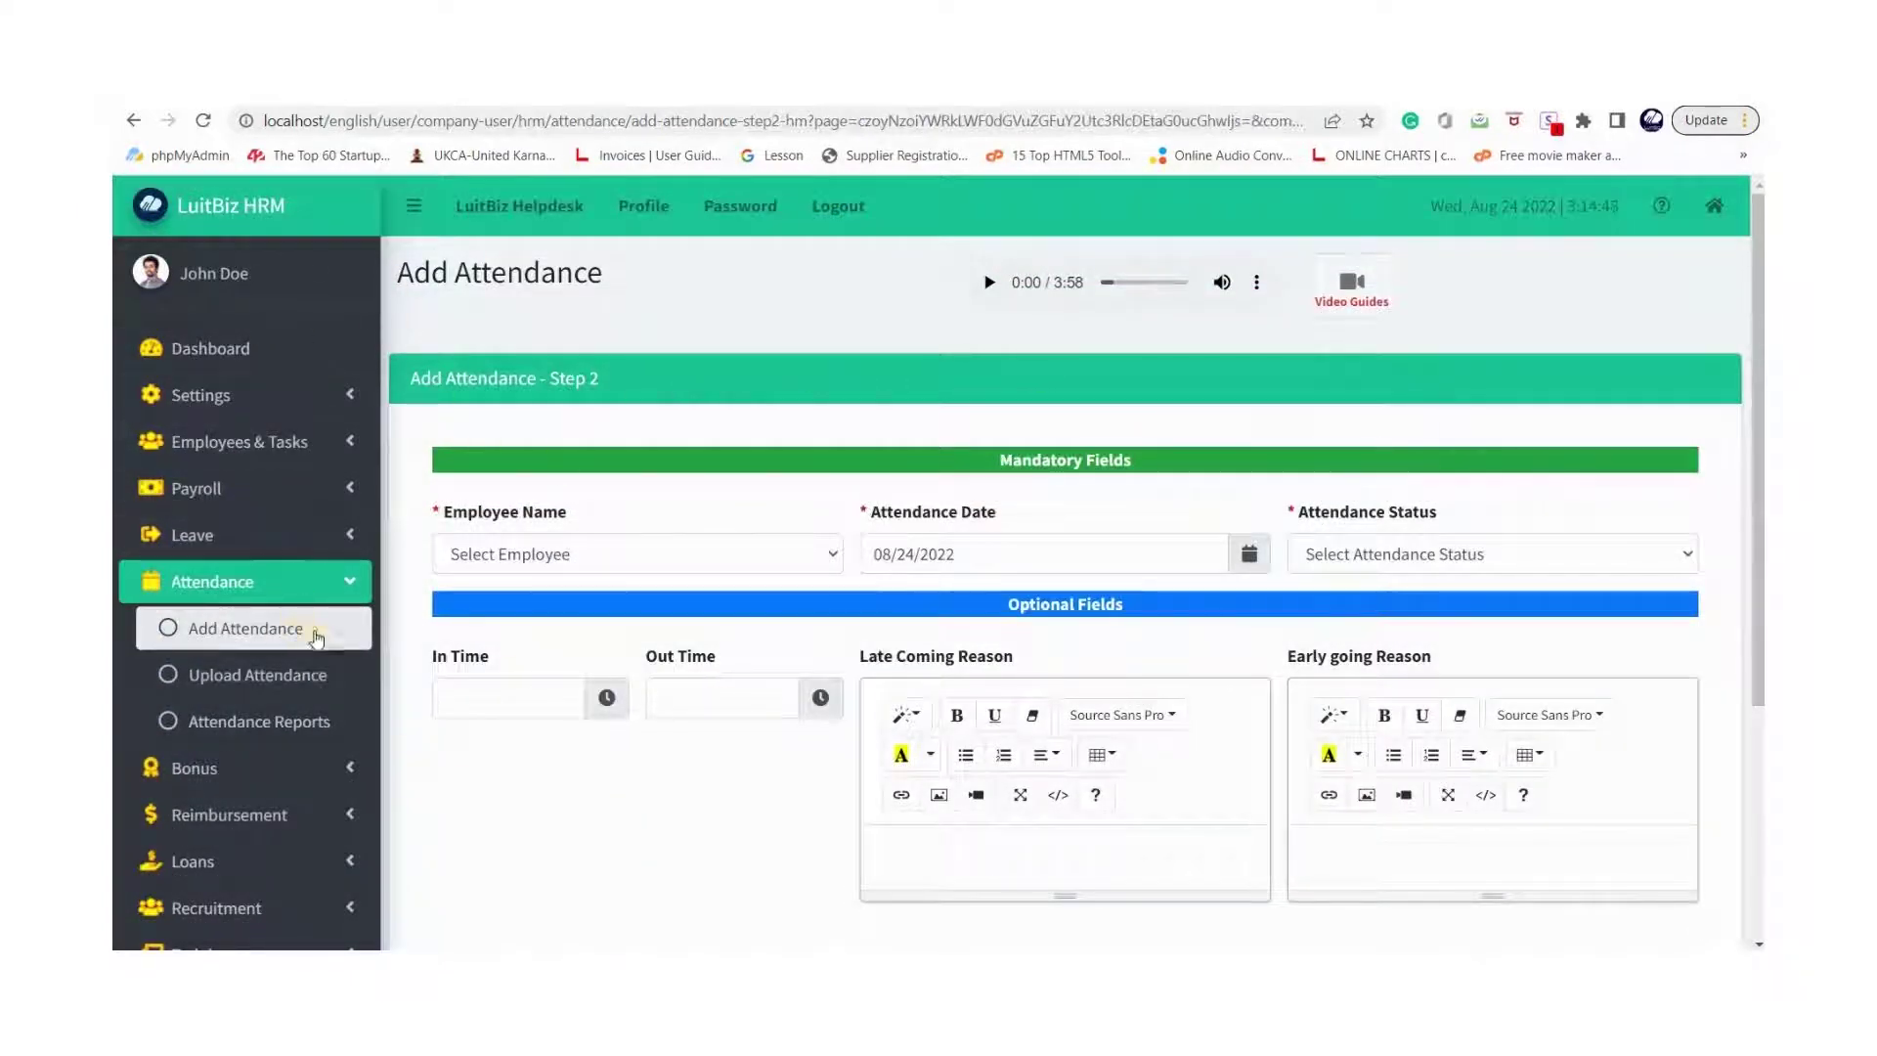
# Choose an employee in the attendance forms and open the Add Attendance page.
pyautogui.click(580, 557)
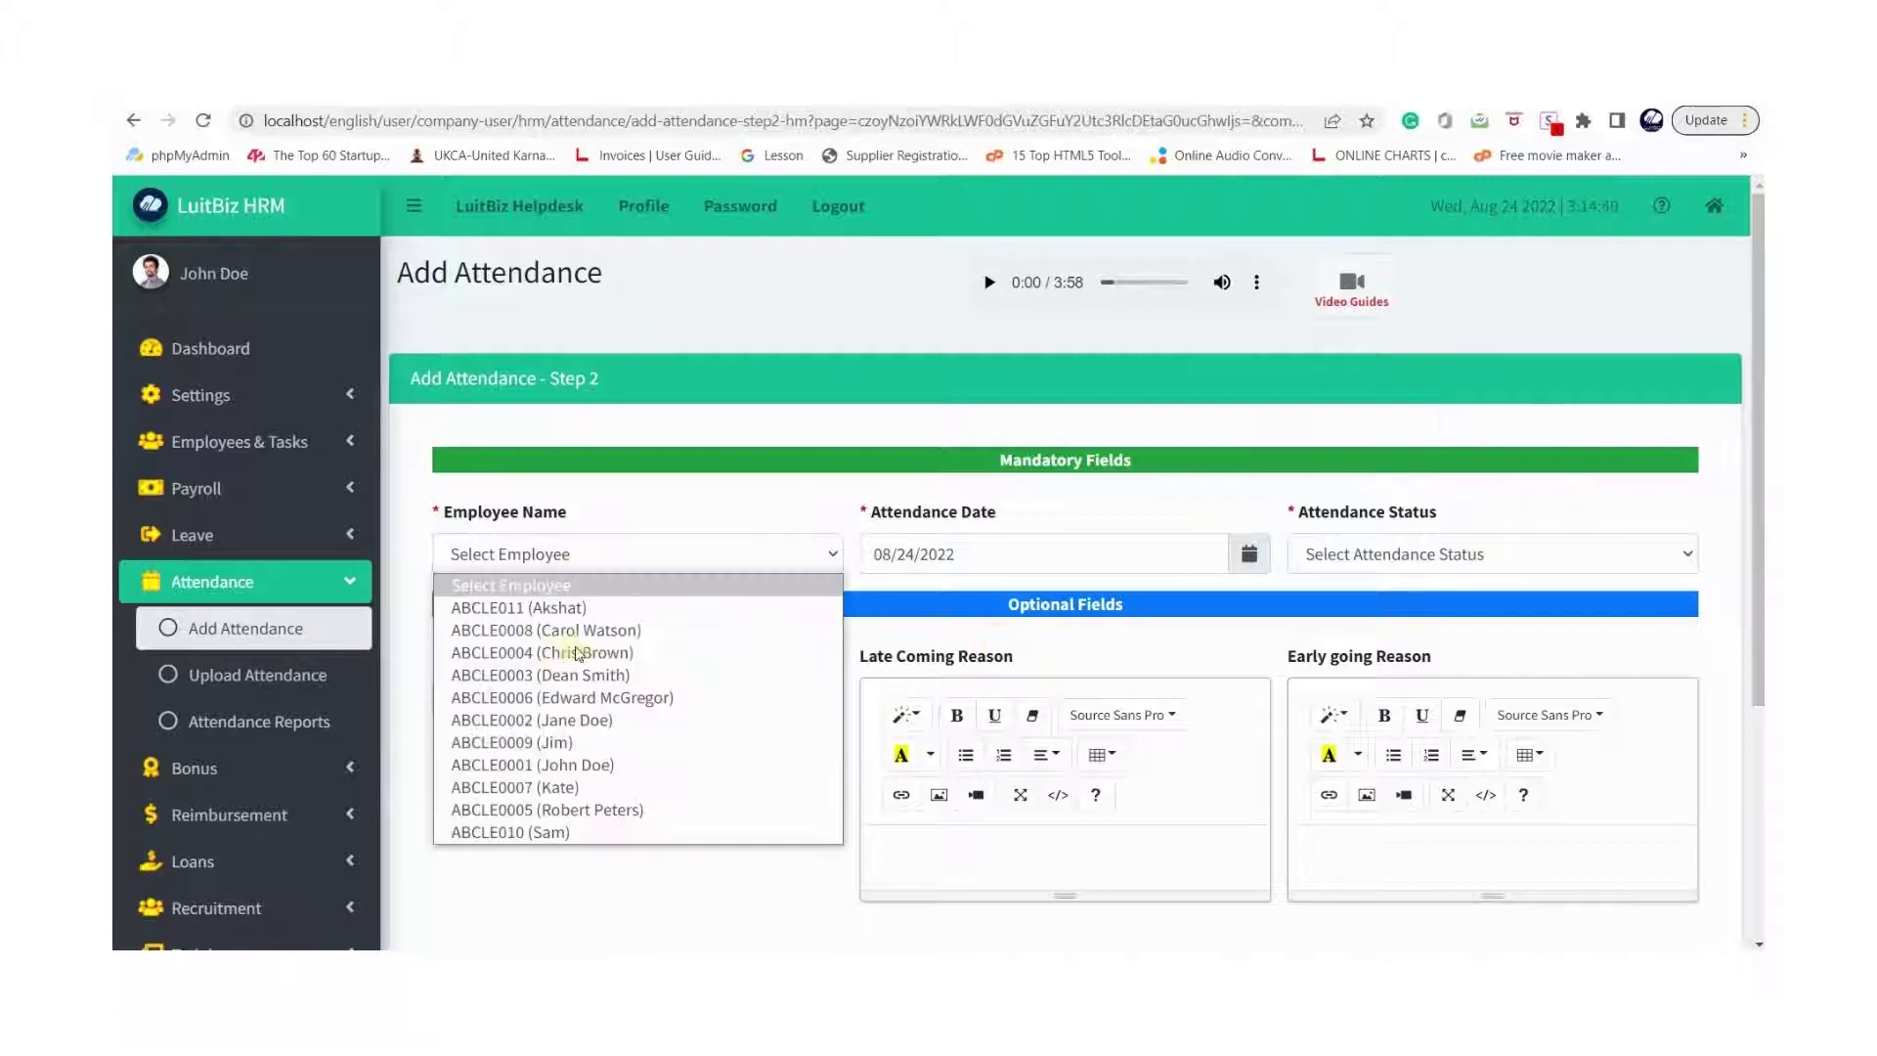
pyautogui.click(684, 674)
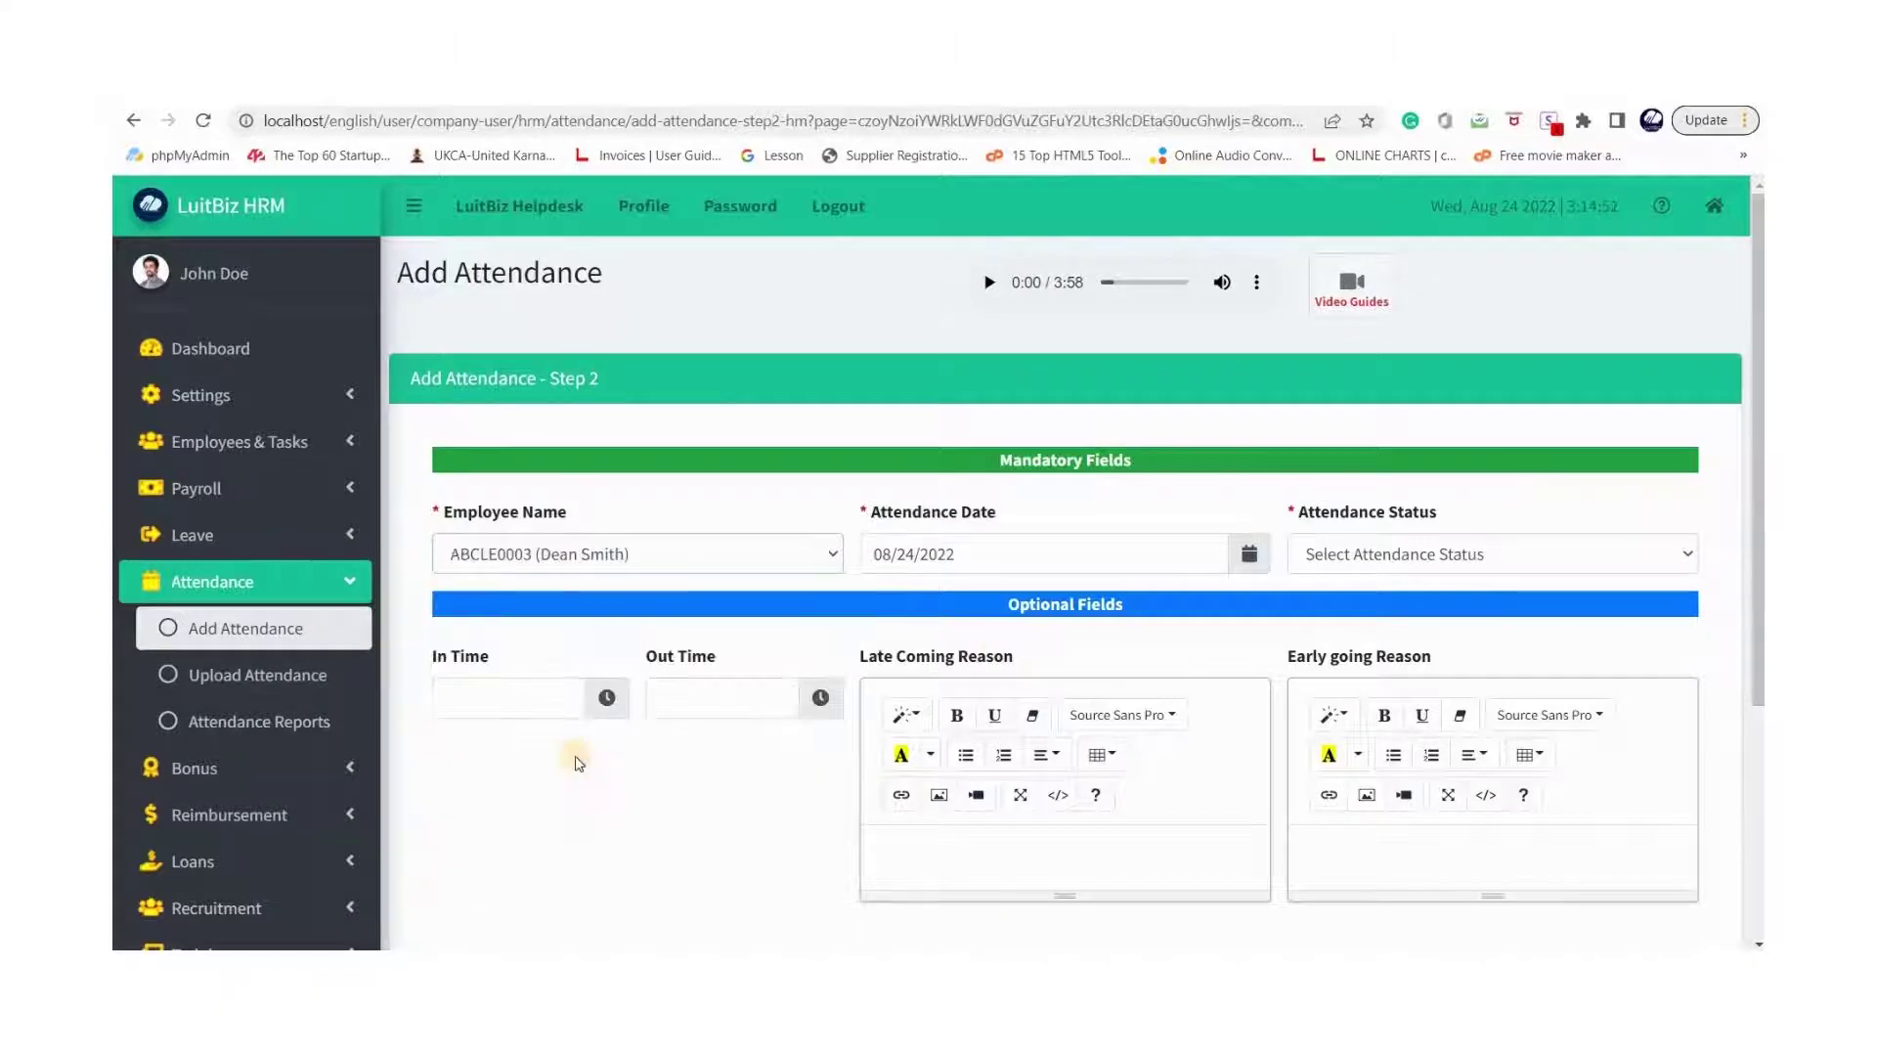
pyautogui.scroll(-2, 293, 391)
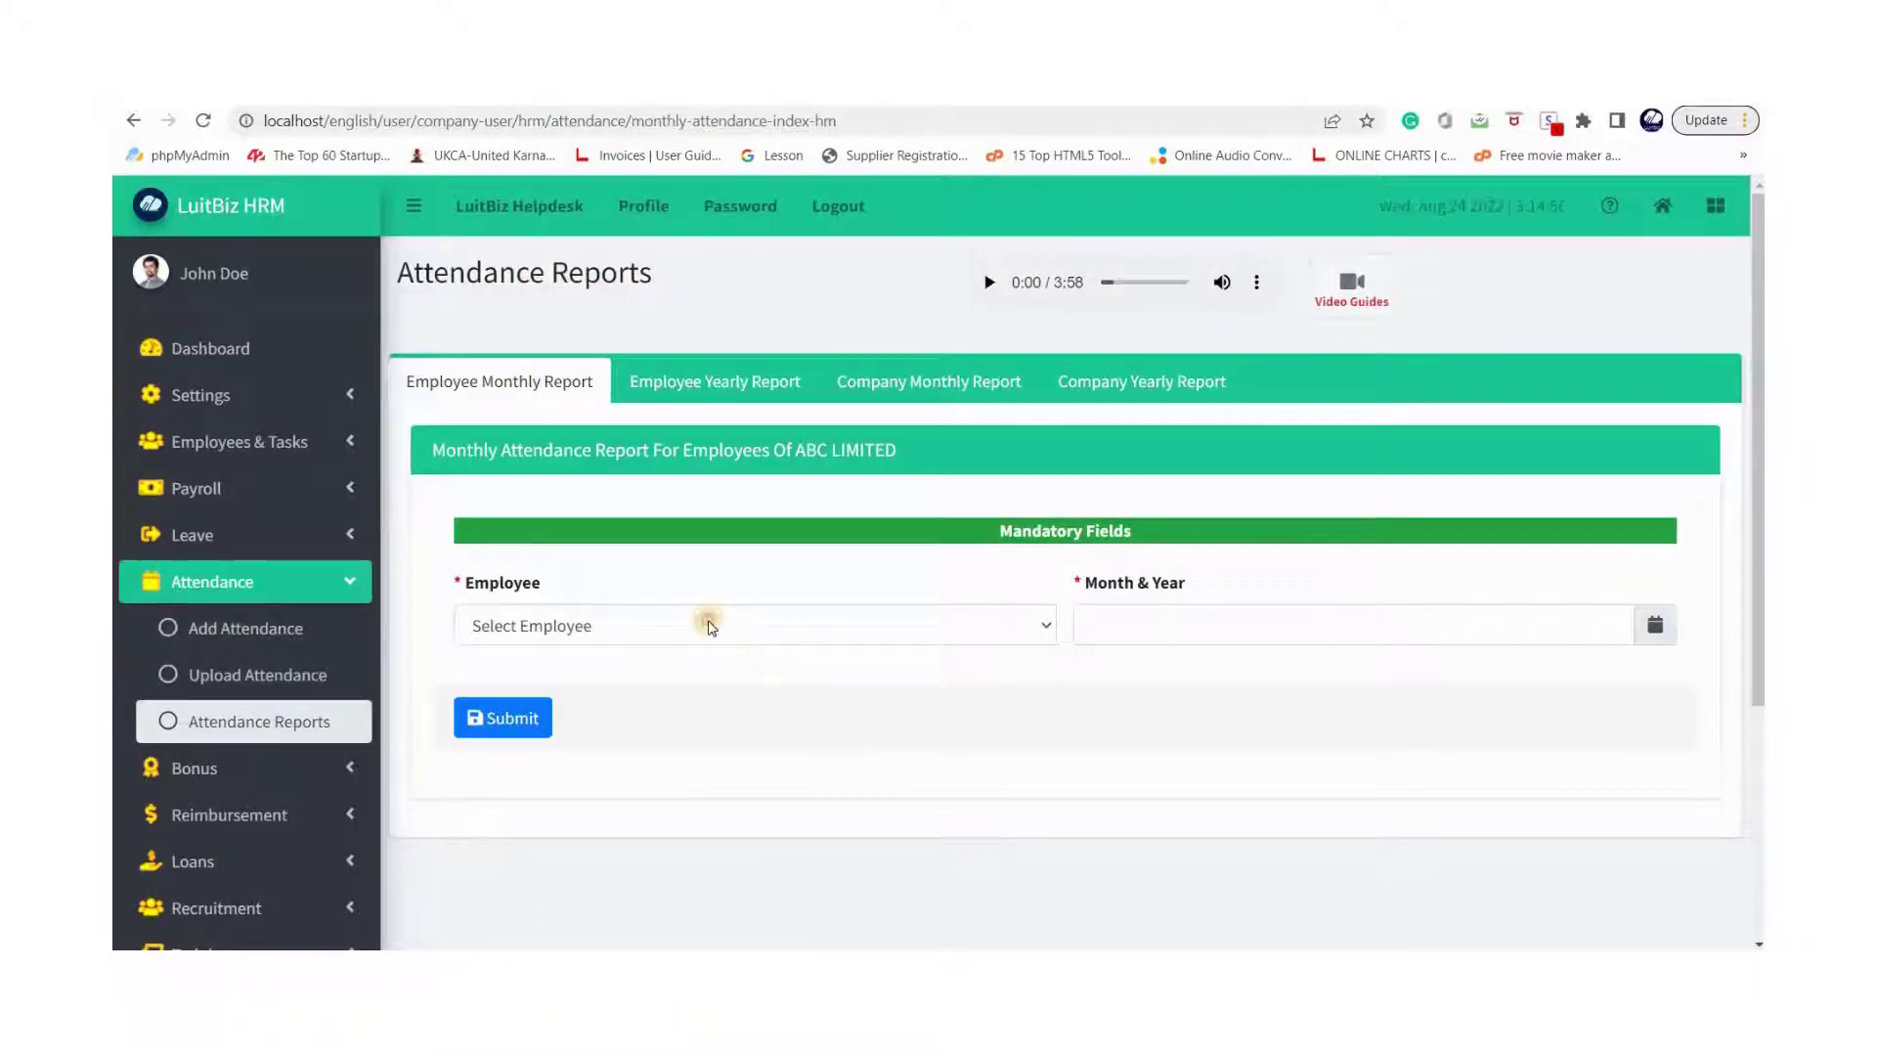
pyautogui.click(700, 624)
pyautogui.click(284, 622)
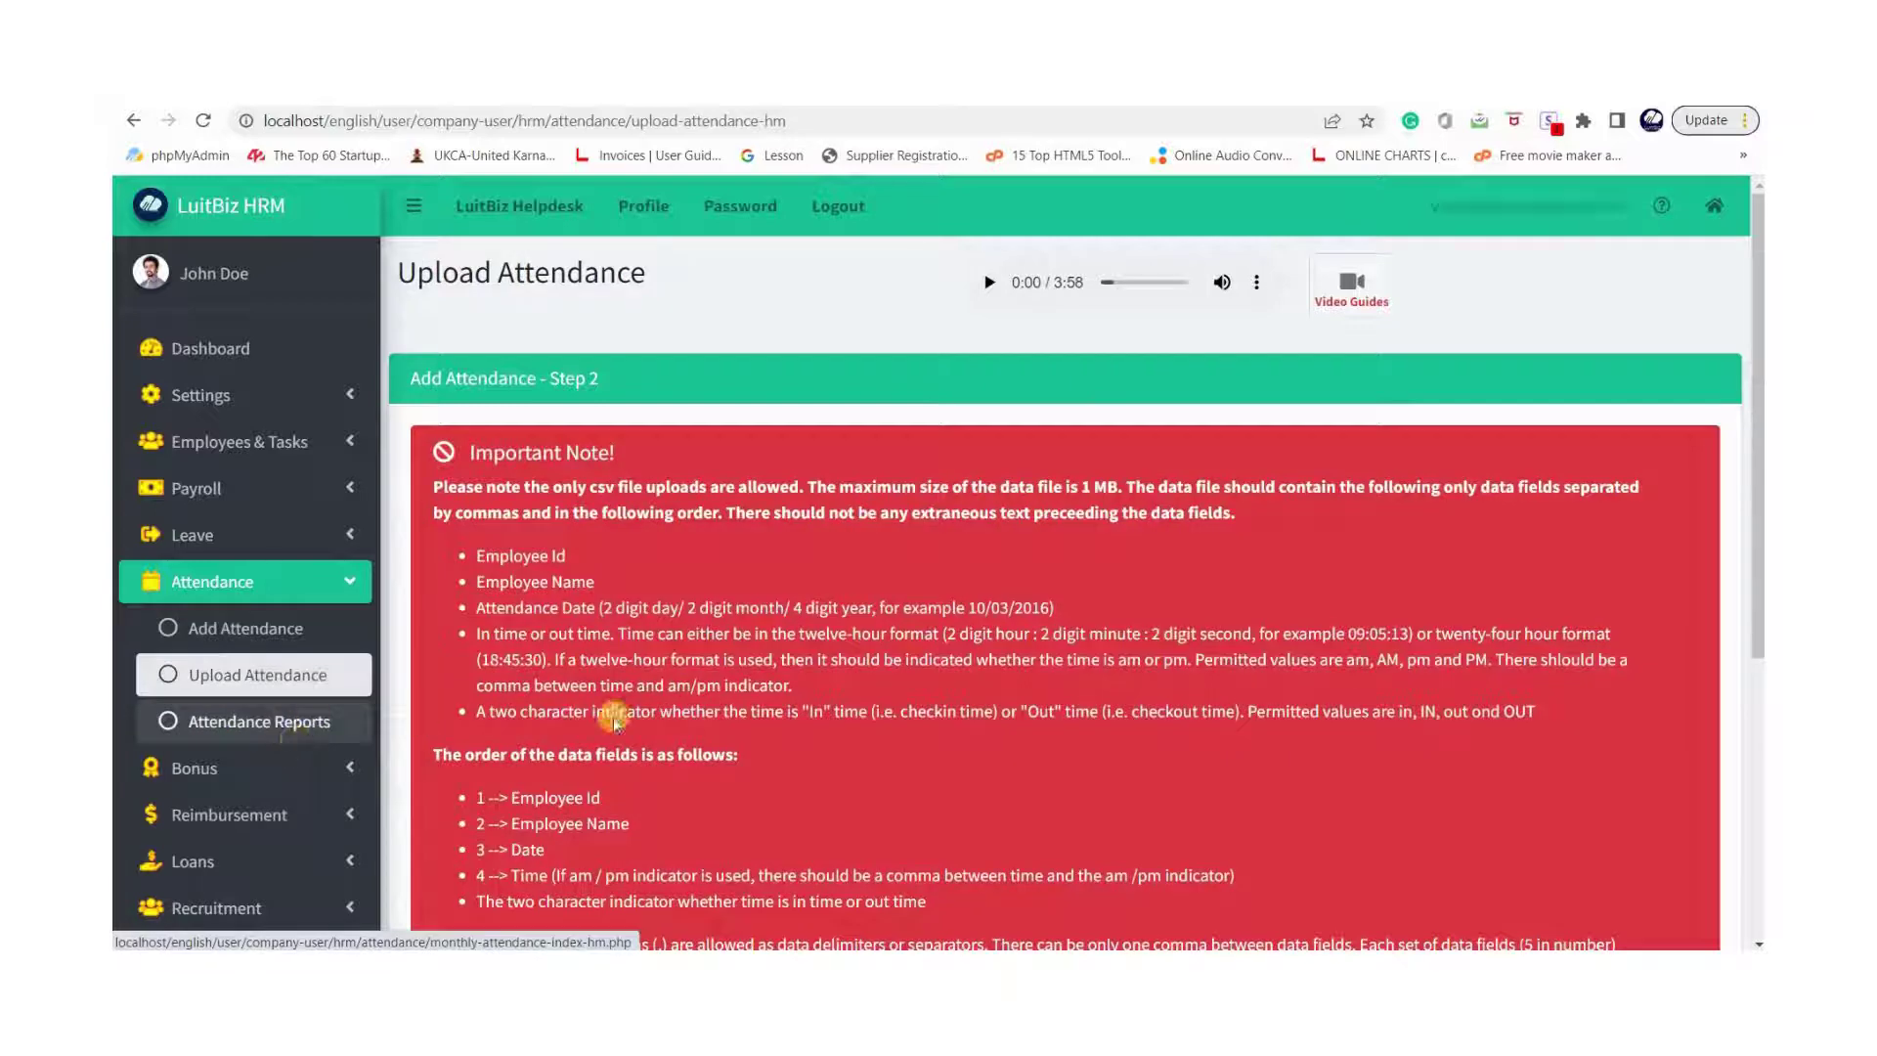
pyautogui.scroll(-5, 846, 741)
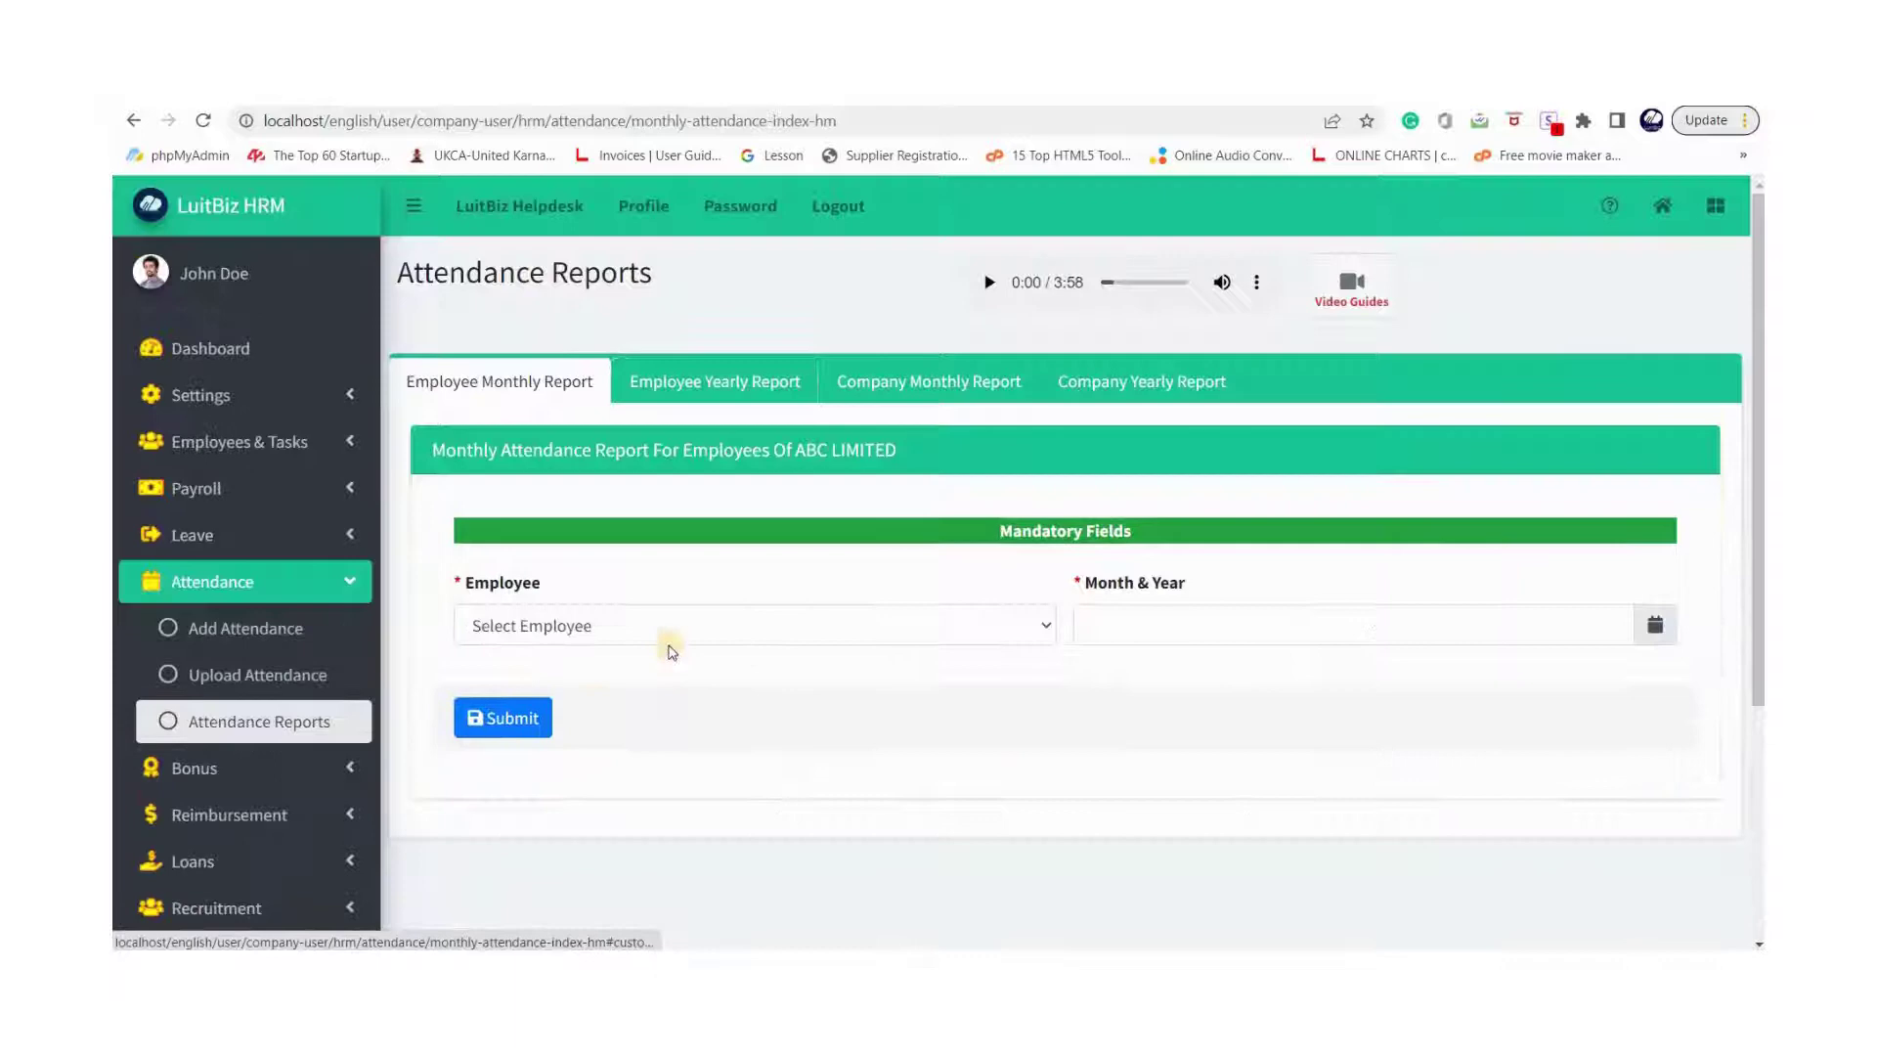
# Generate John Doe's monthly attendance report for 07/2022.
pyautogui.click(618, 631)
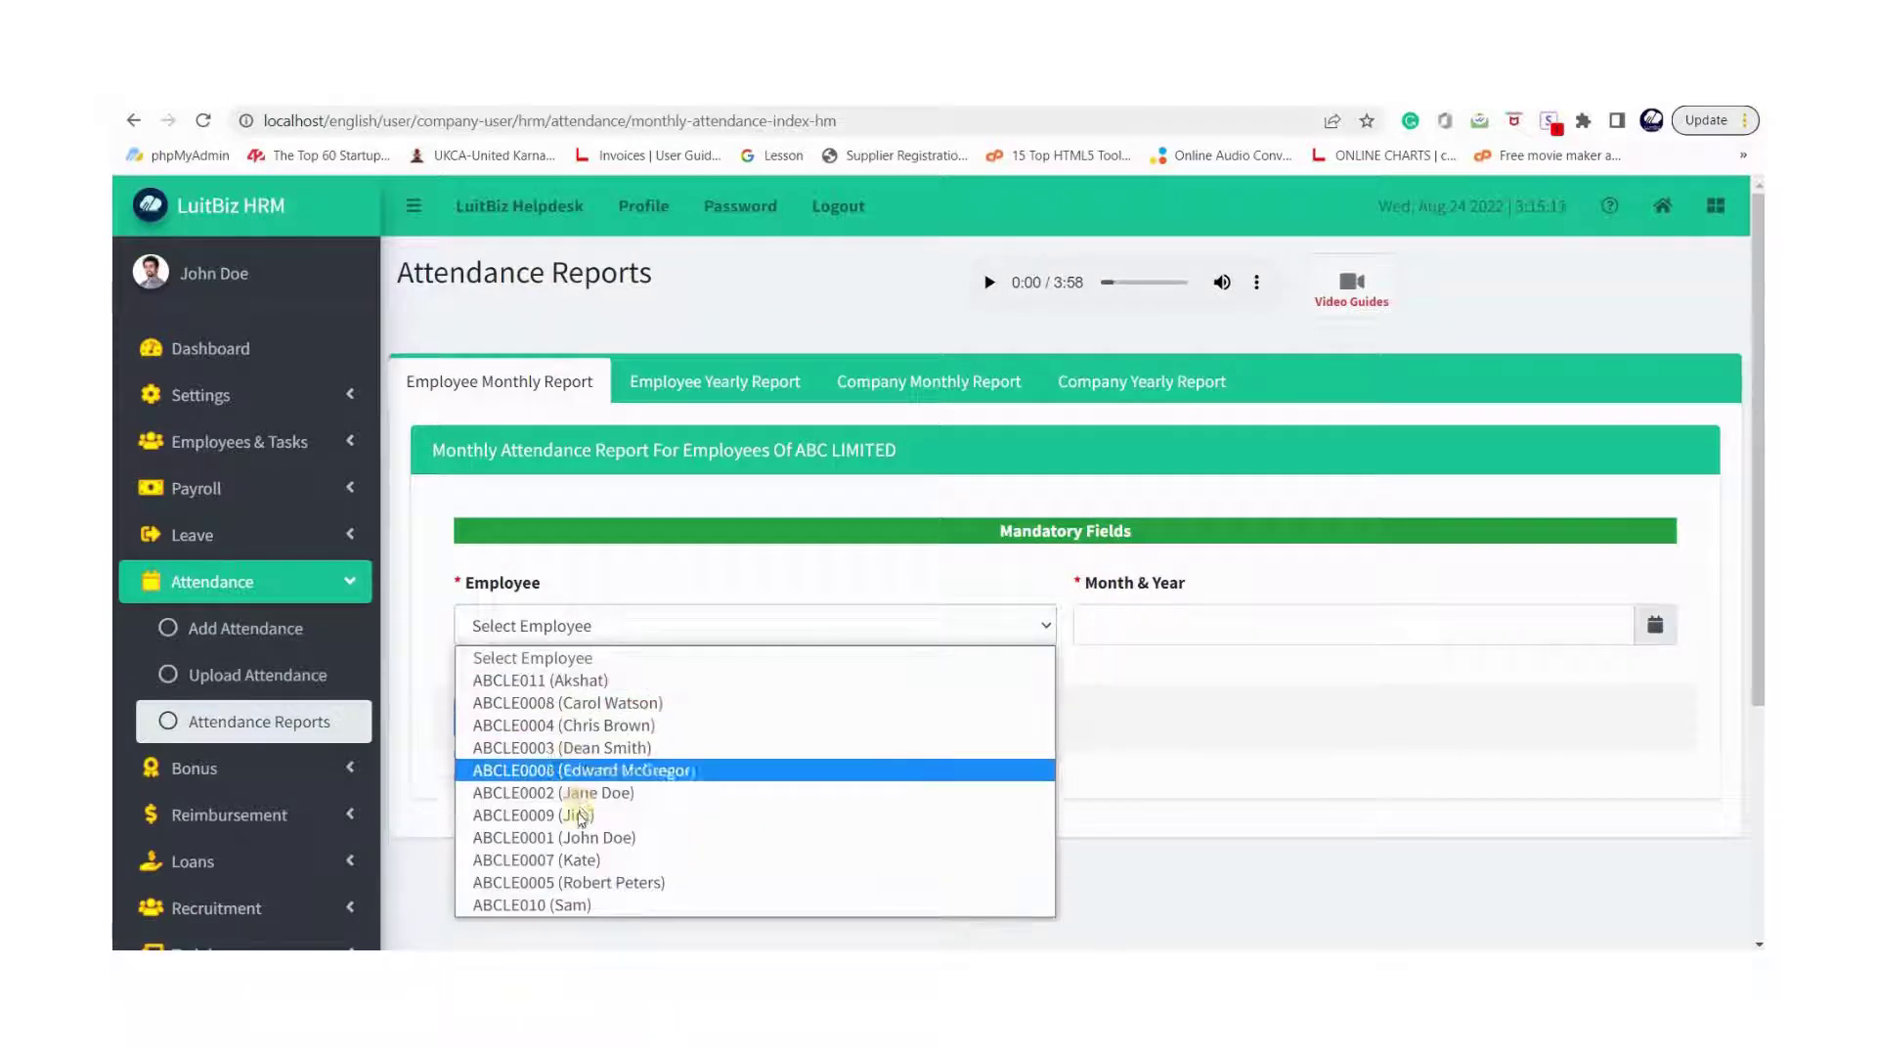
pyautogui.press('Return')
pyautogui.click(1188, 634)
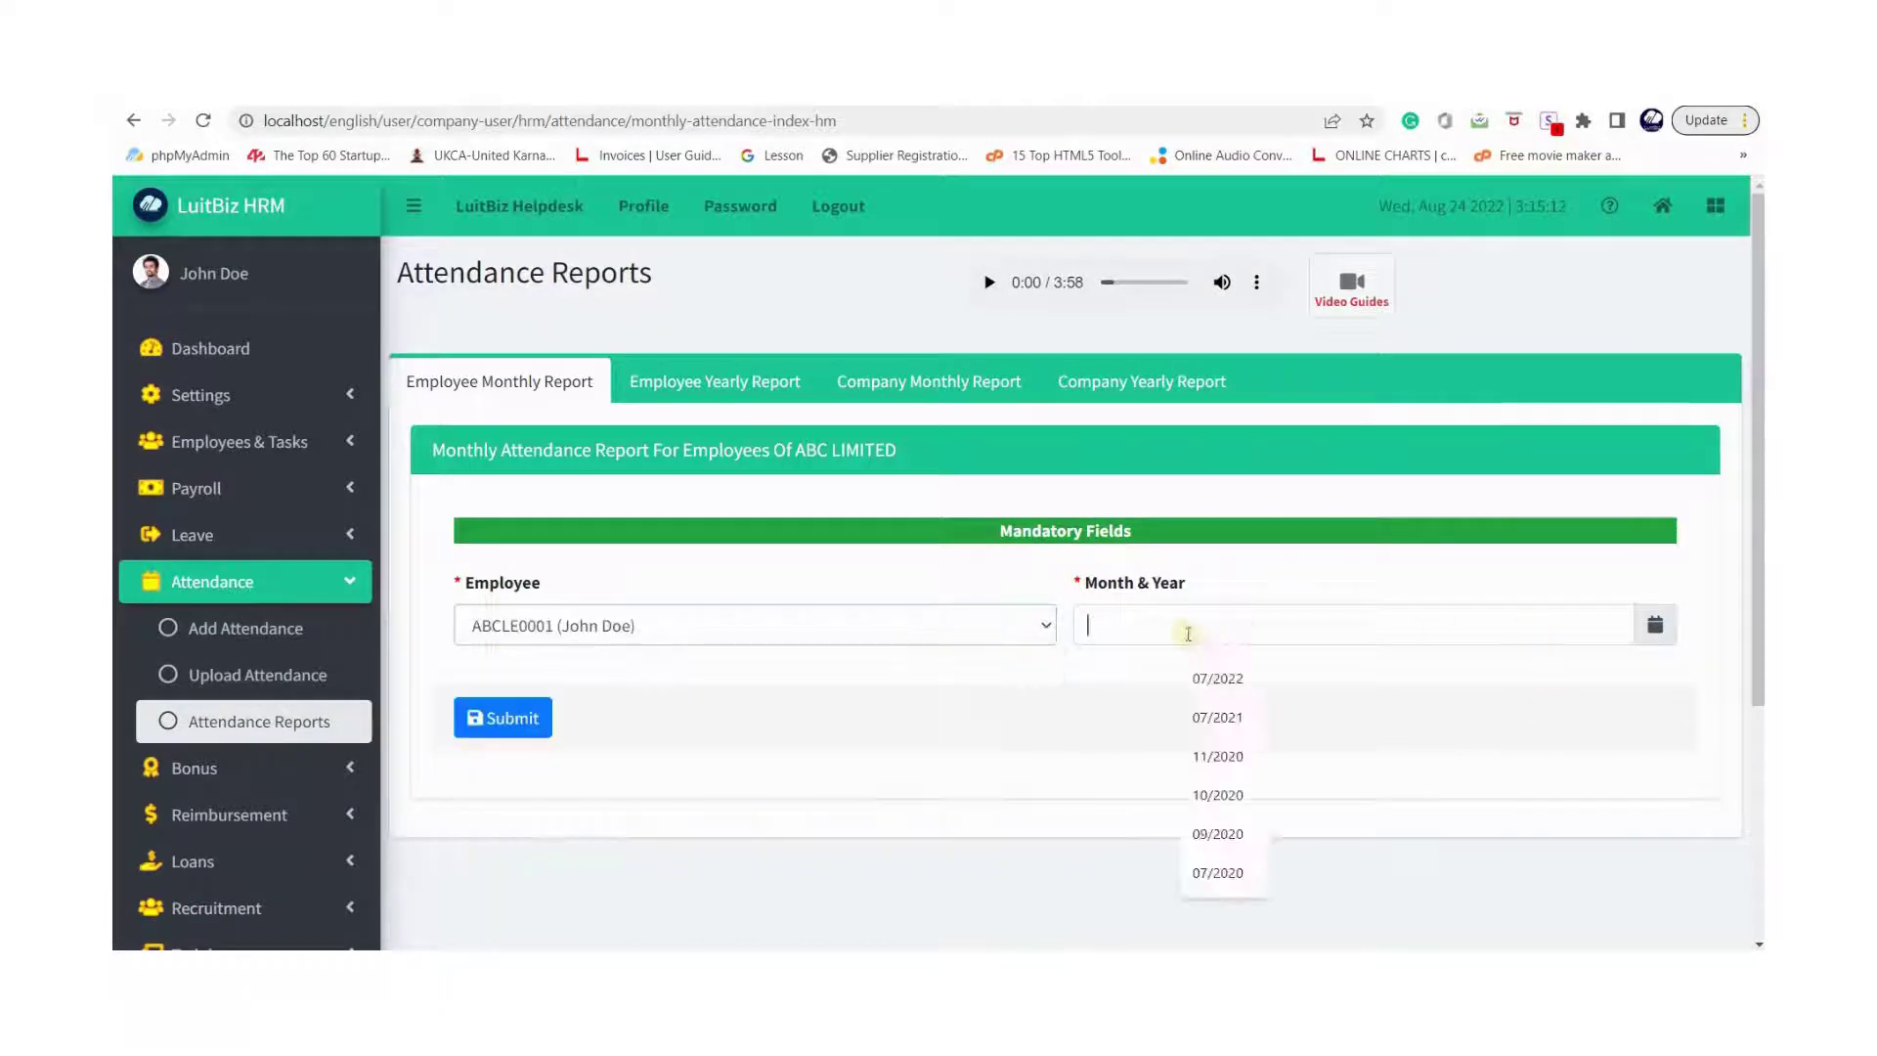
pyautogui.click(1200, 681)
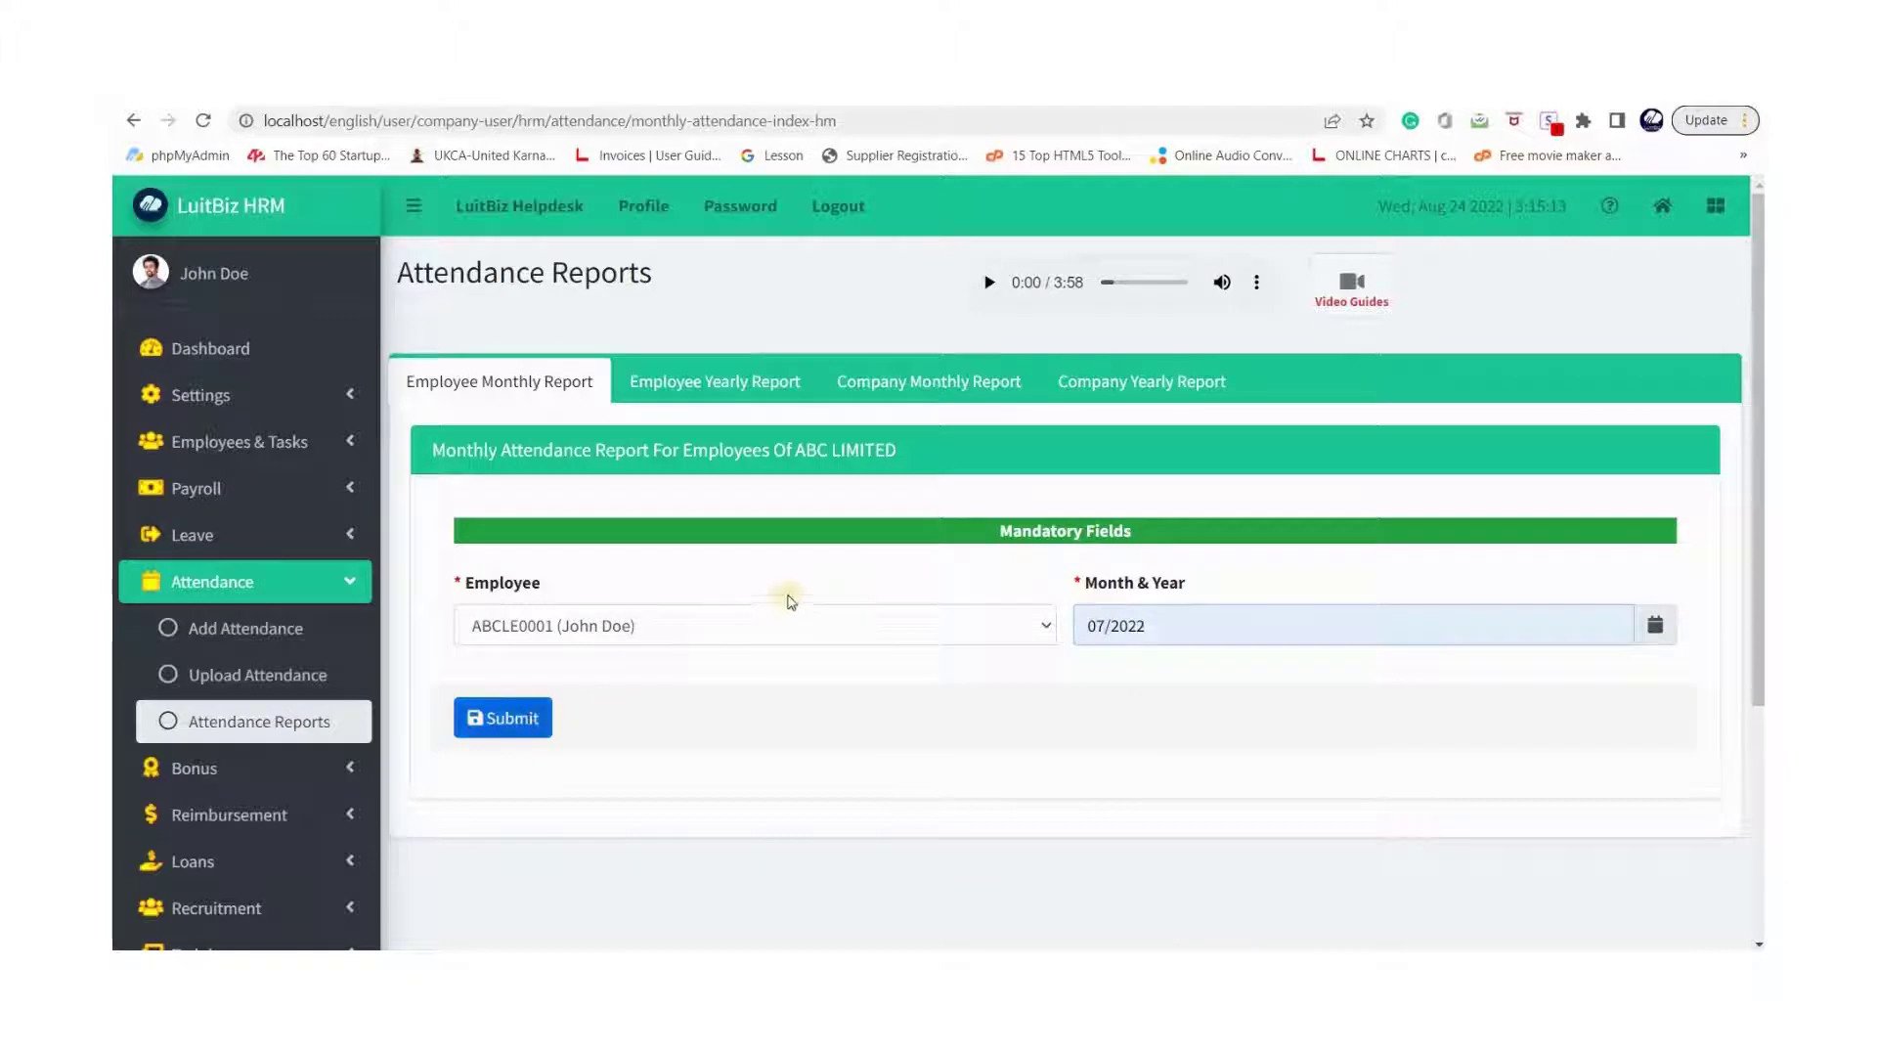
pyautogui.press('Return')
pyautogui.scroll(-4, 1241, 574)
pyautogui.scroll(-2, 1459, 528)
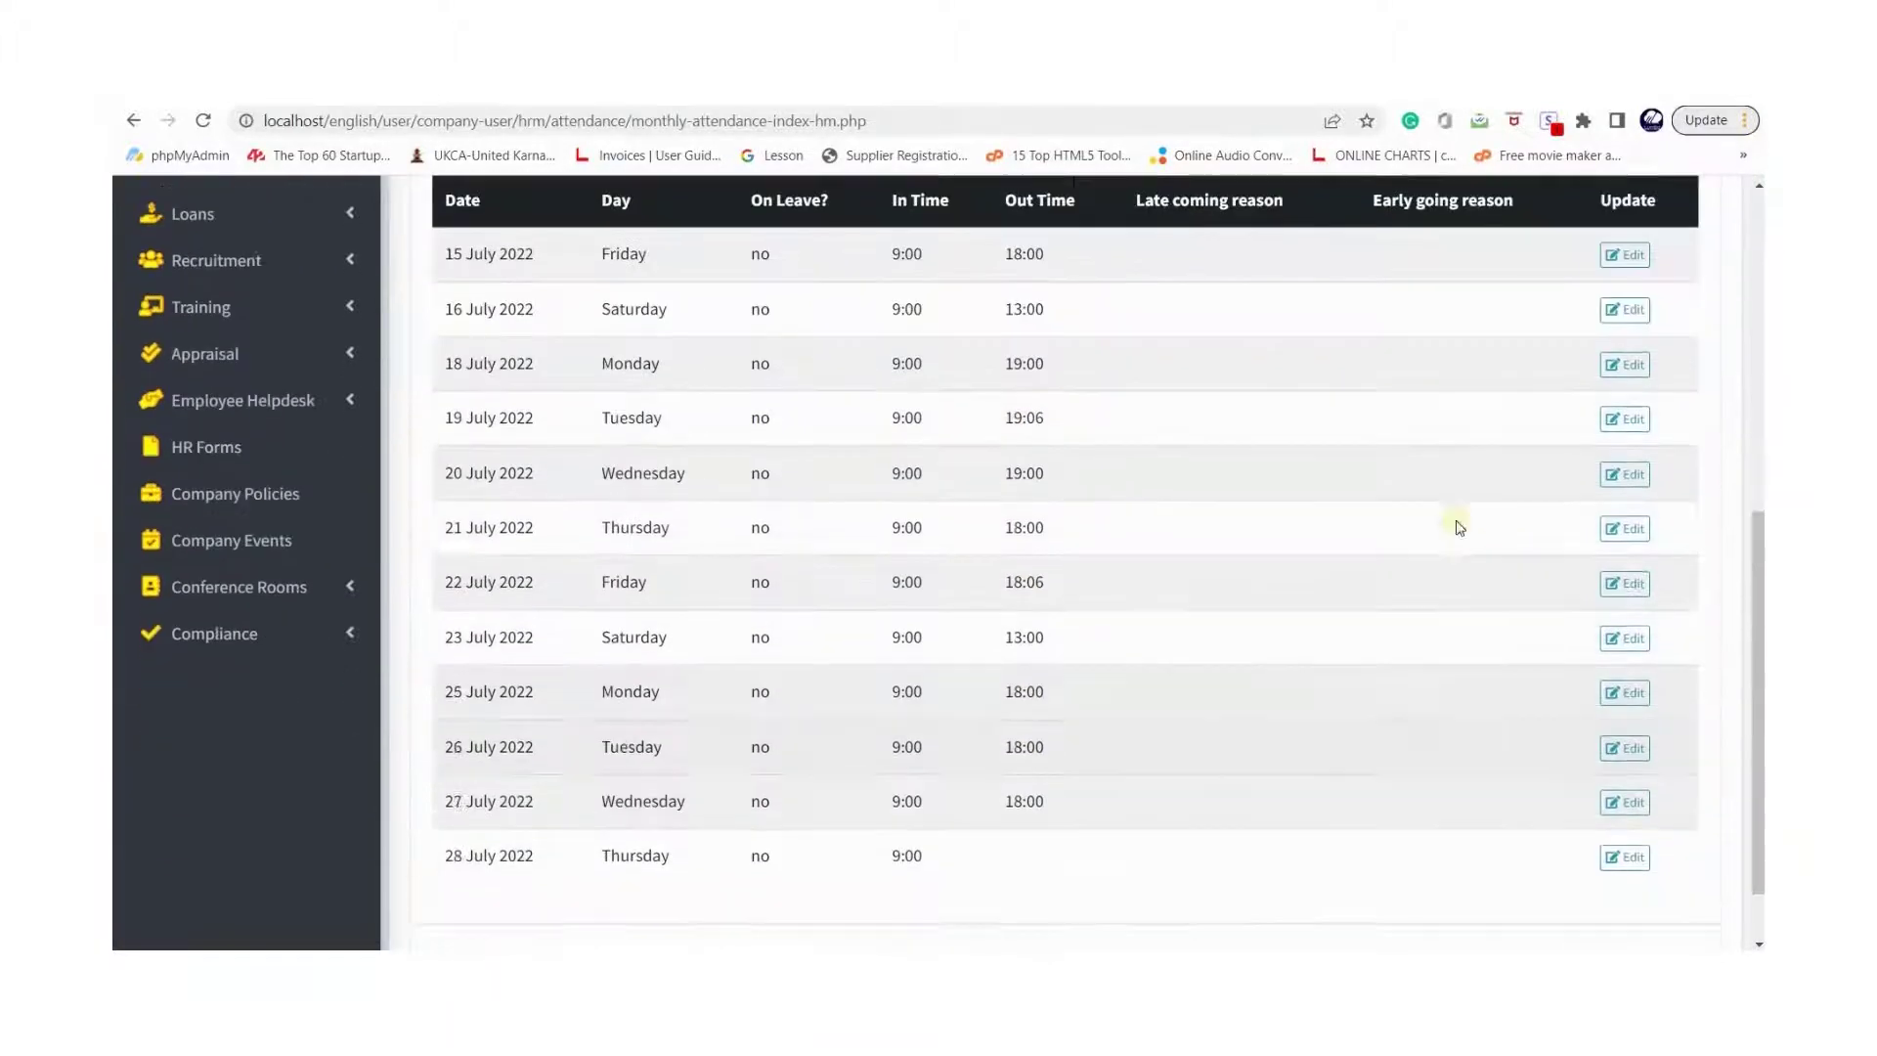
pyautogui.scroll(2, 880, 524)
pyautogui.scroll(5, 880, 524)
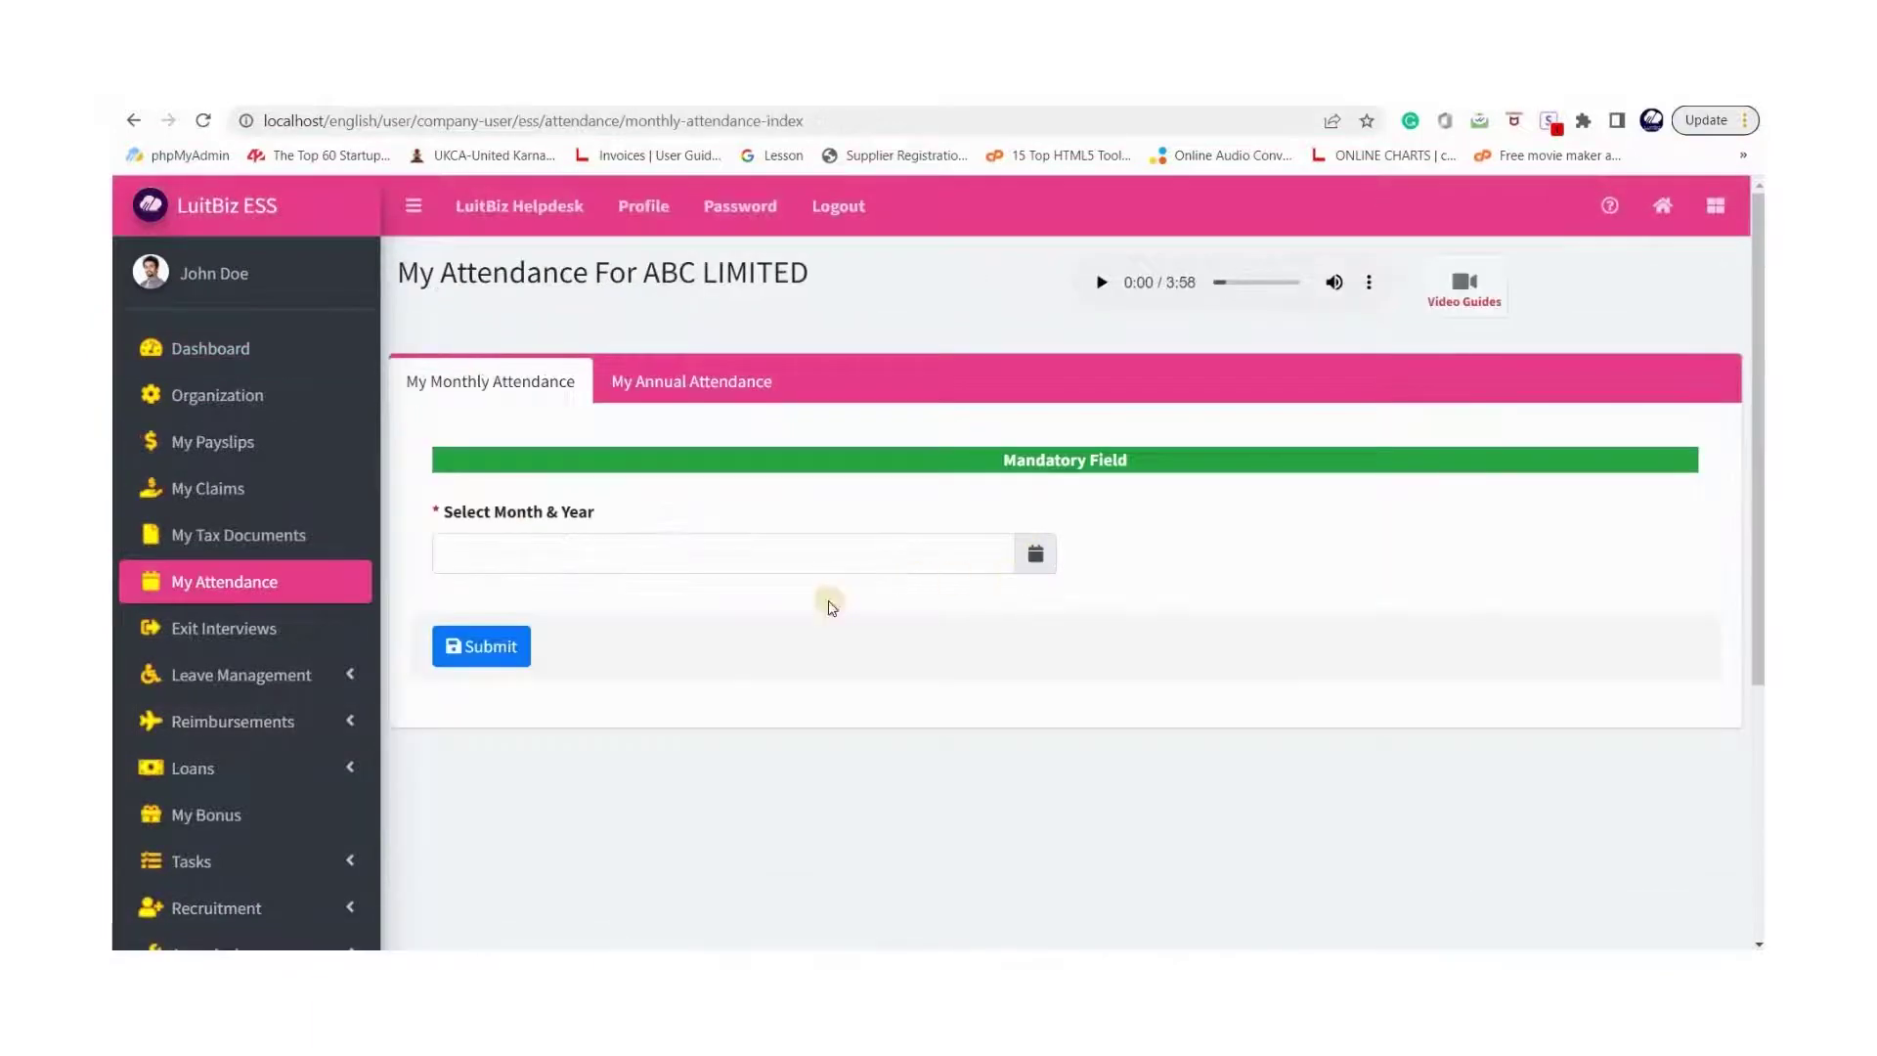
# Show own attendance for July 2022 in My Attendance.
pyautogui.click(540, 644)
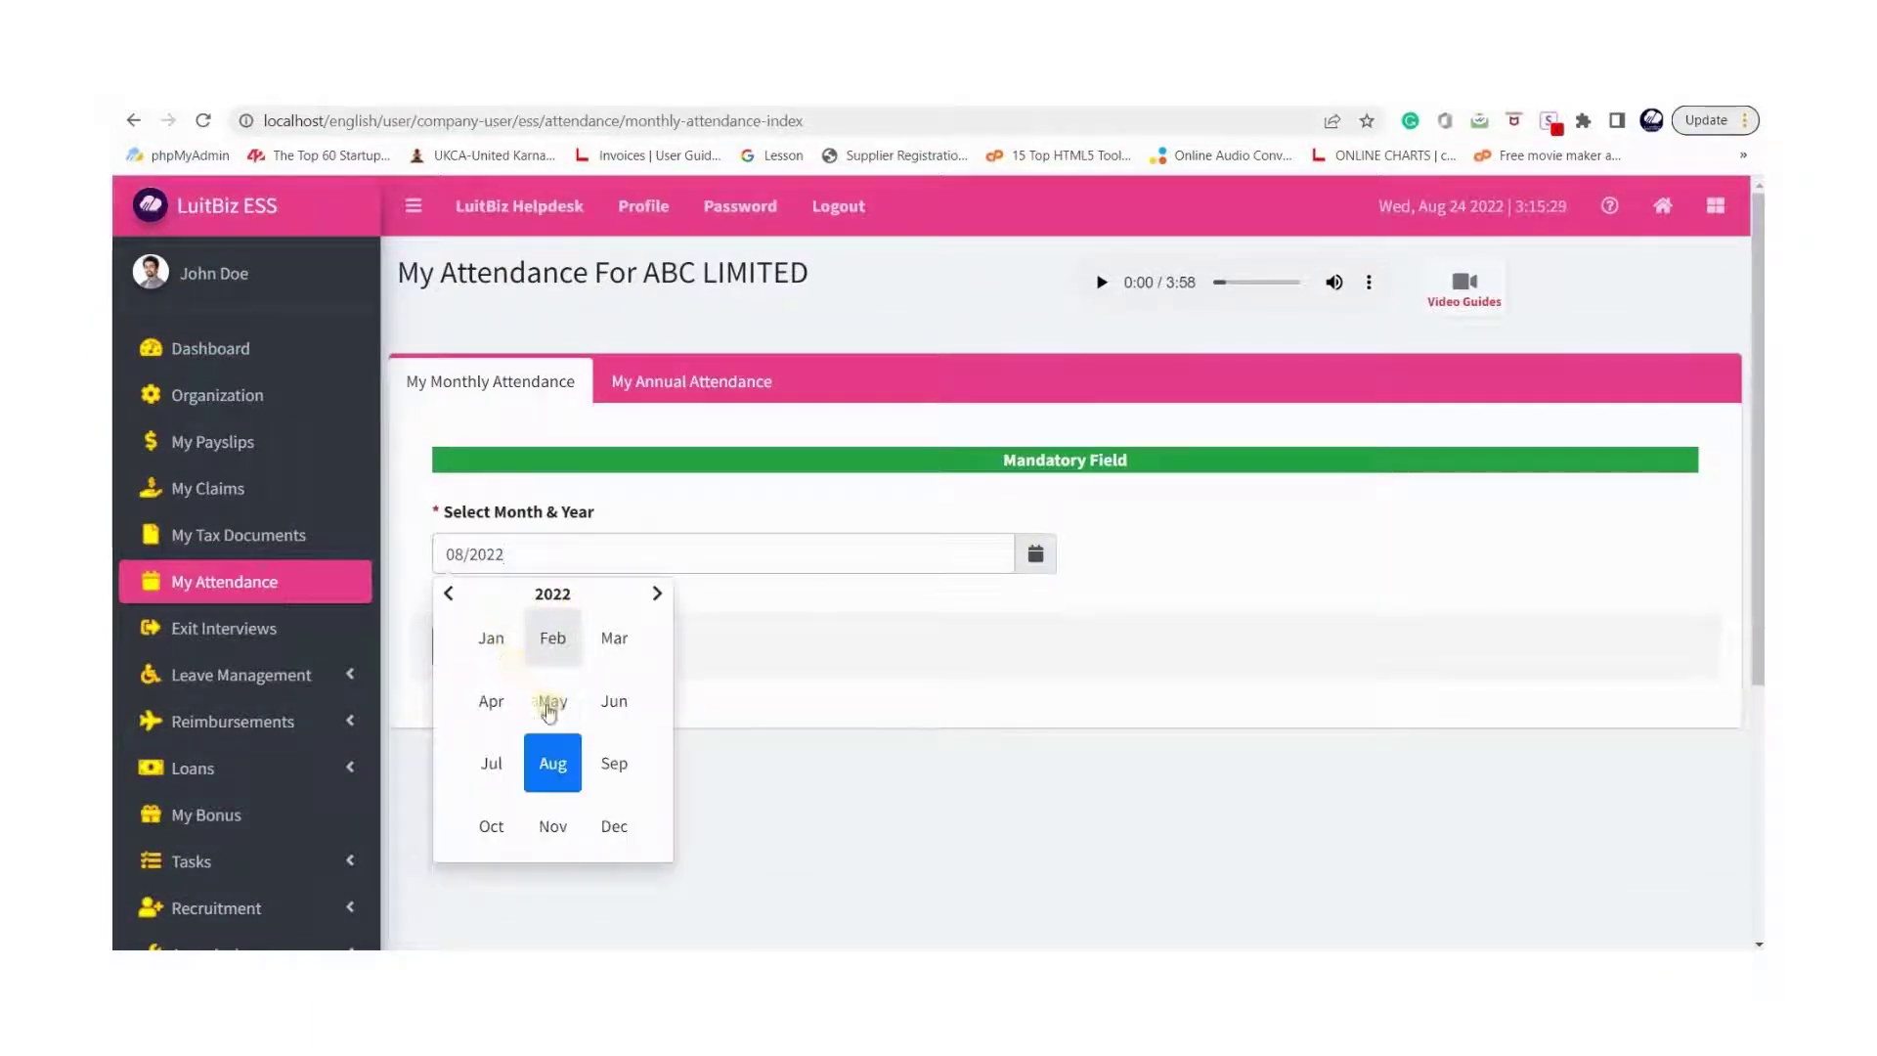
pyautogui.click(492, 762)
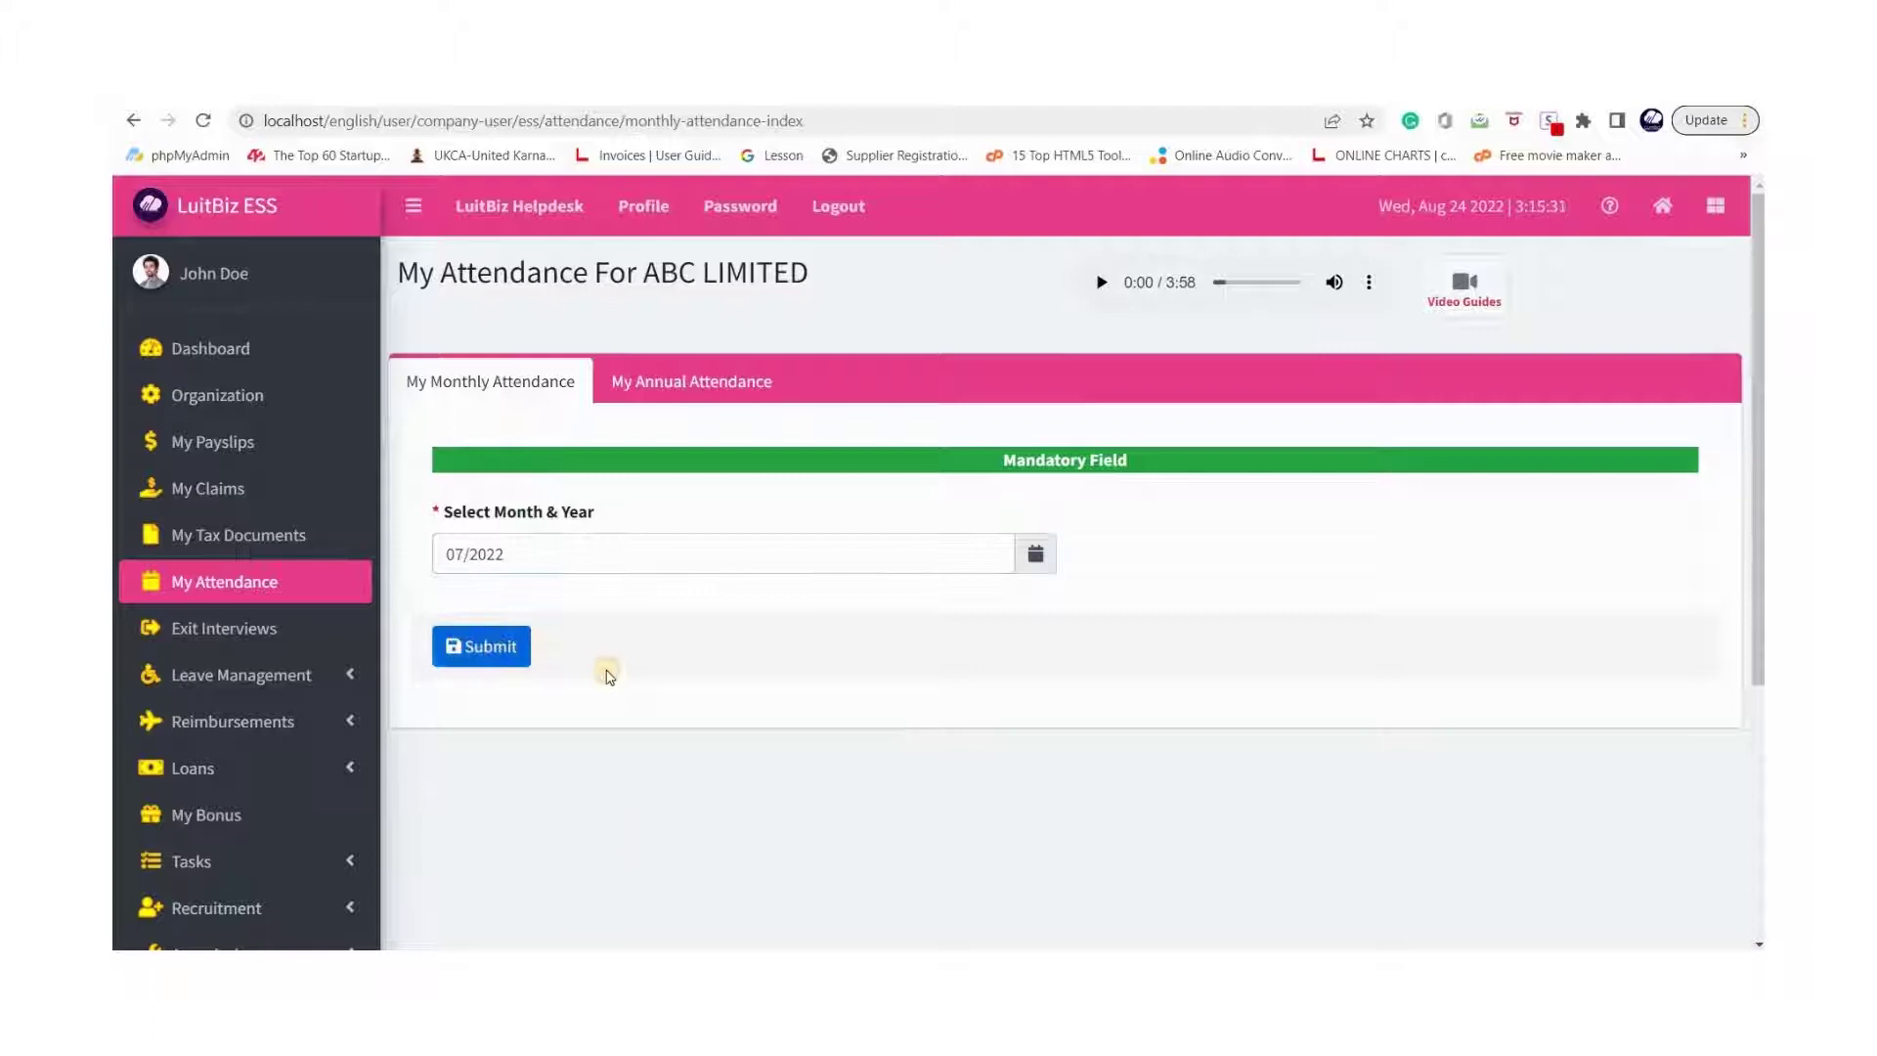
pyautogui.scroll(-5, 381, 507)
pyautogui.scroll(4, 223, 354)
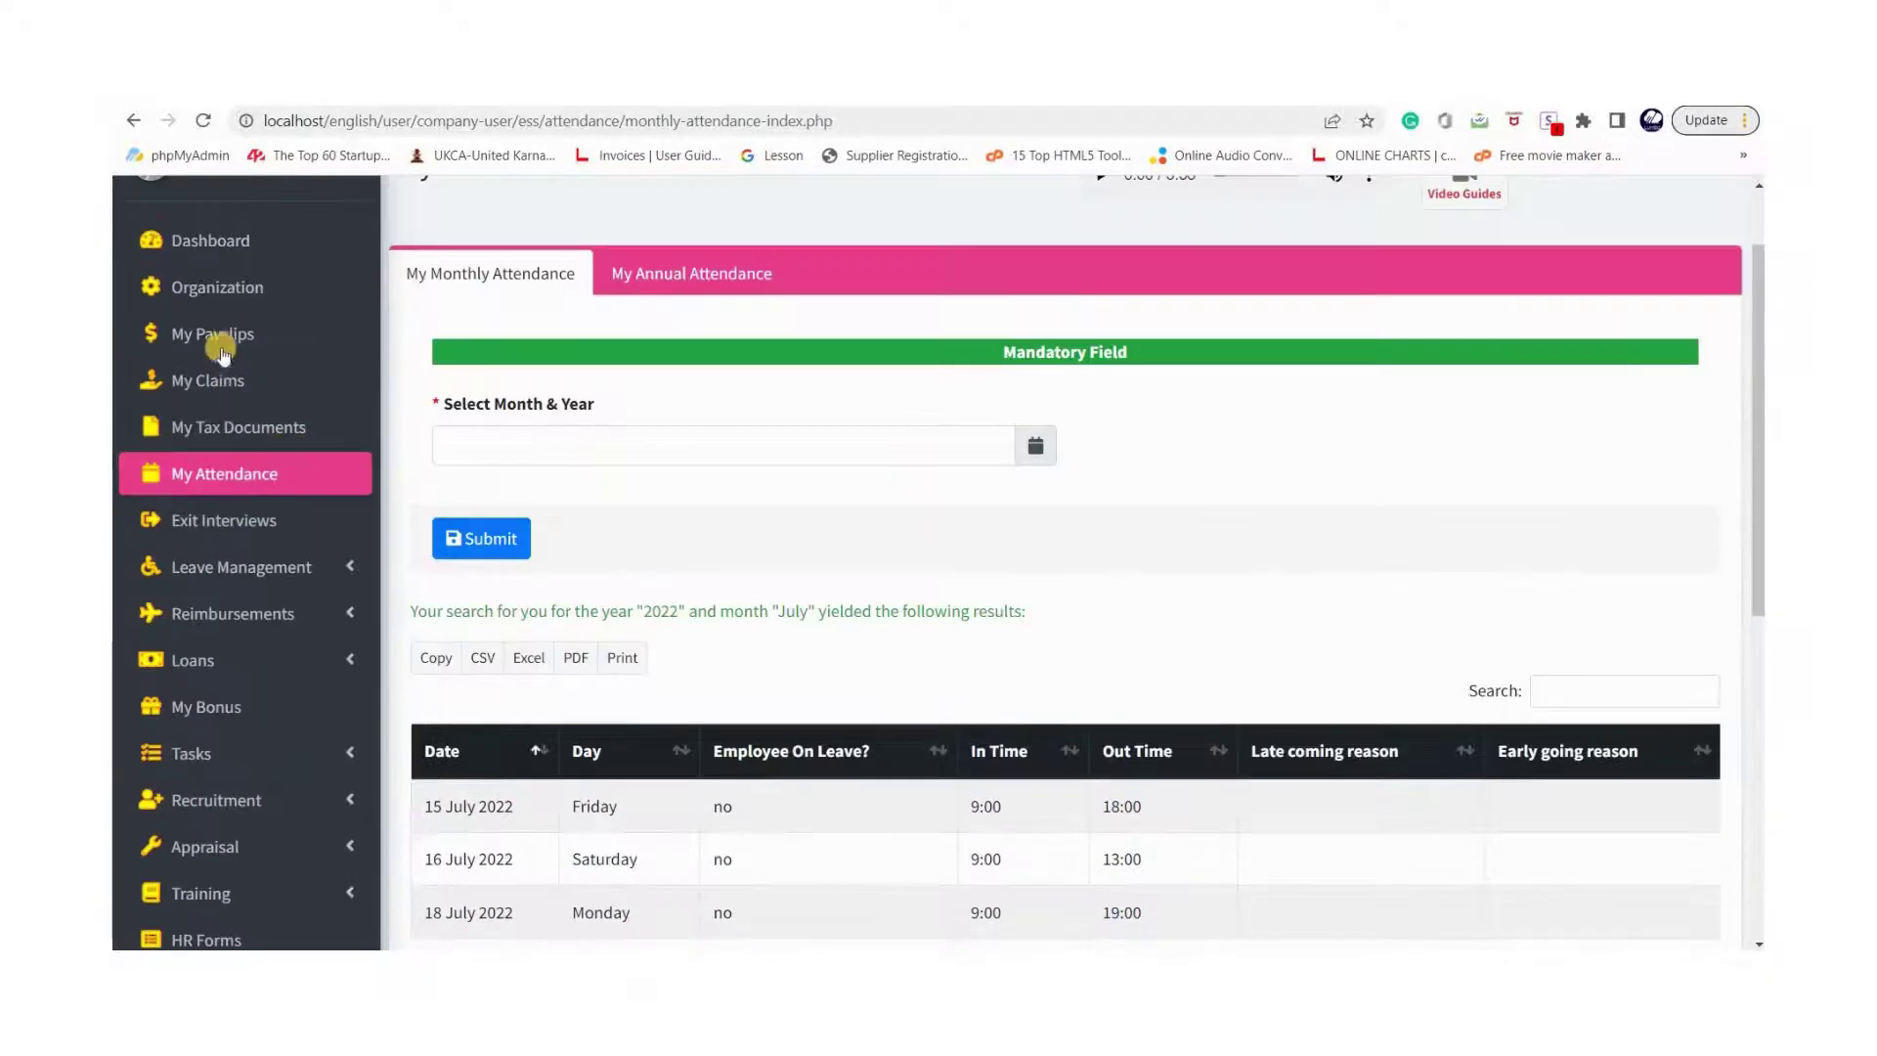
# Open a blank Leave Application form under Leave Management.
pyautogui.click(256, 567)
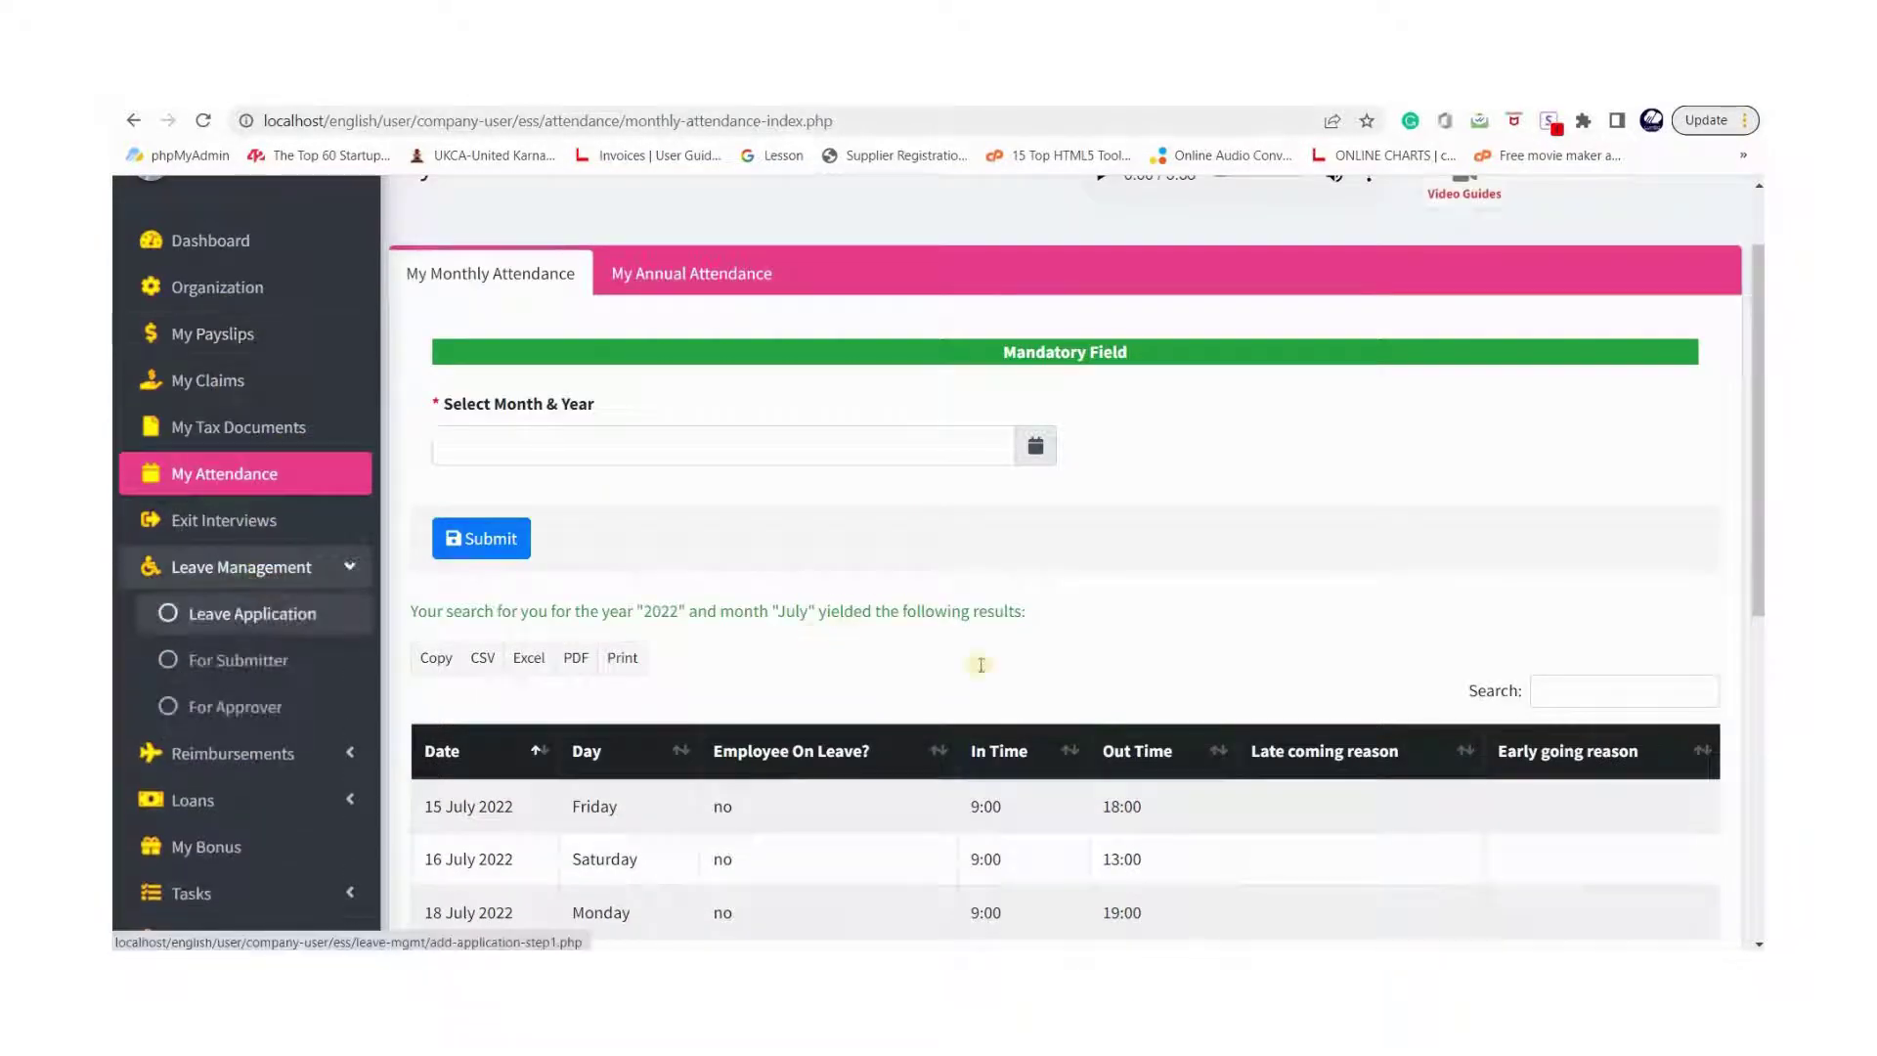
pyautogui.click(253, 613)
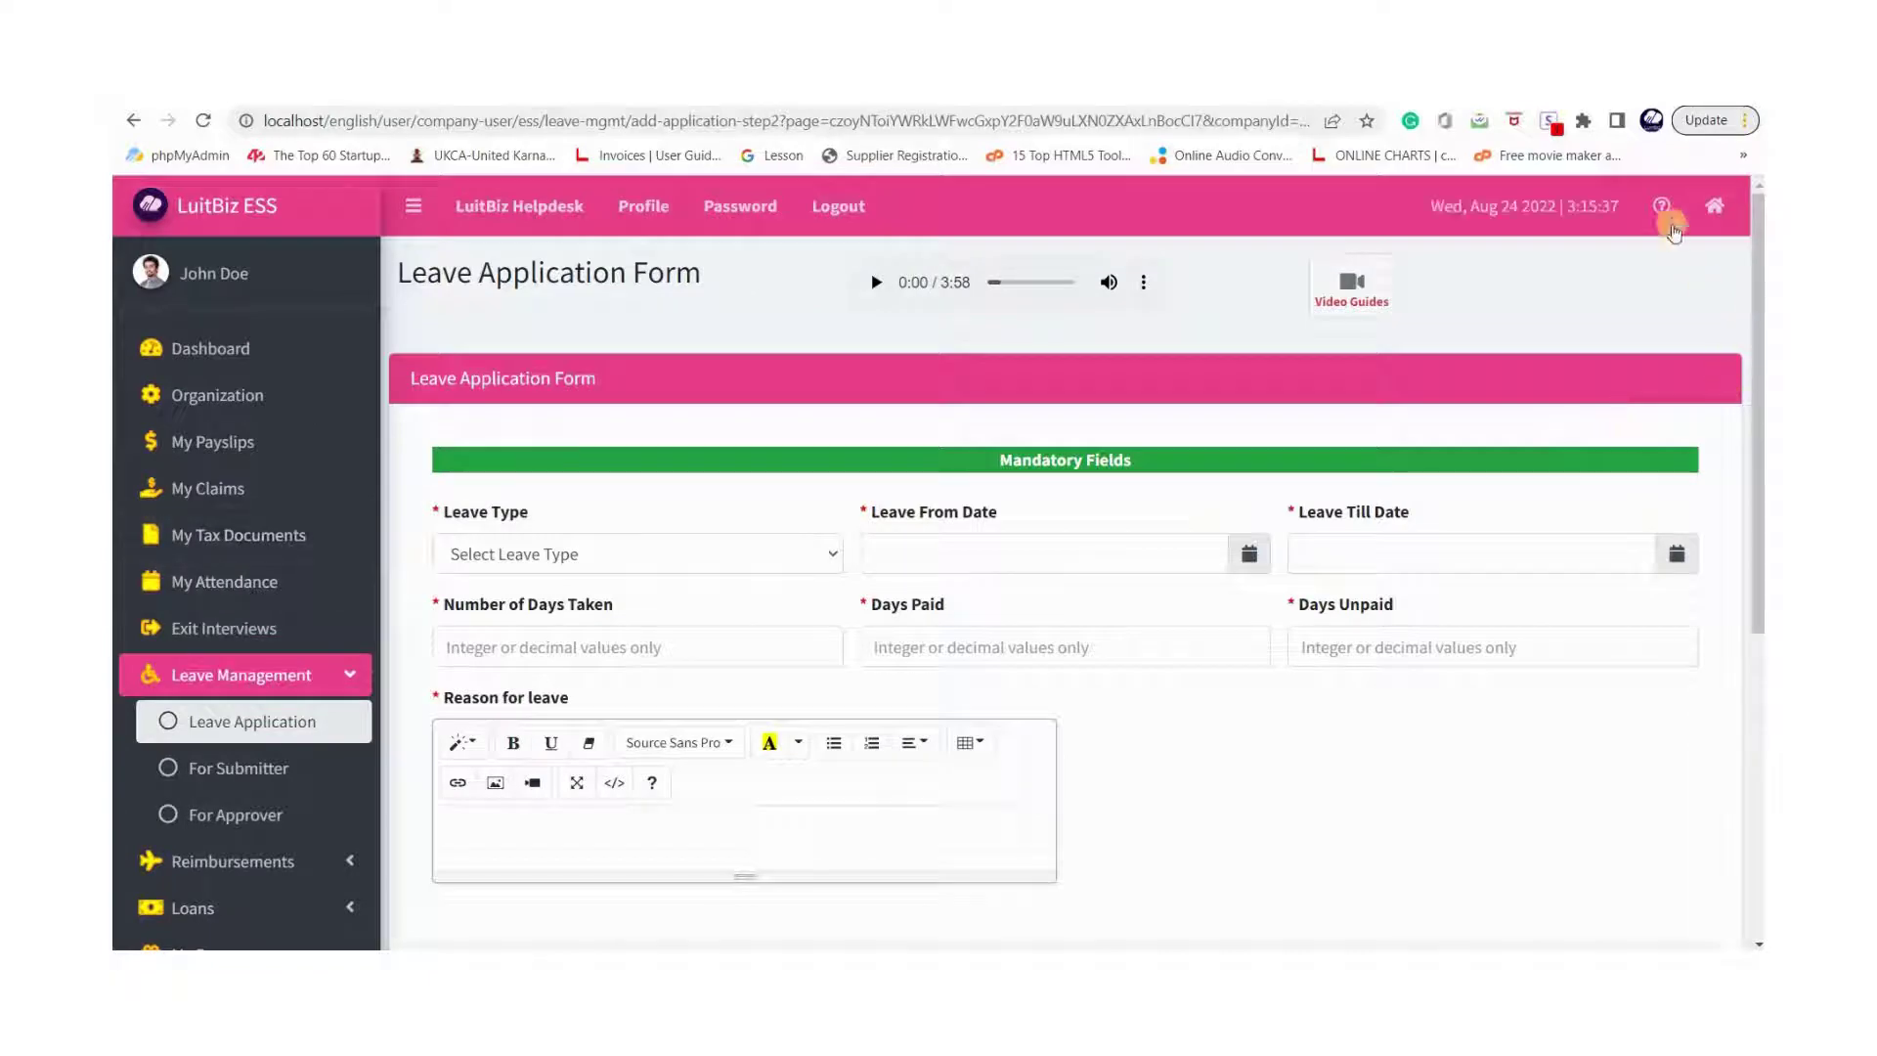
pyautogui.click(1707, 209)
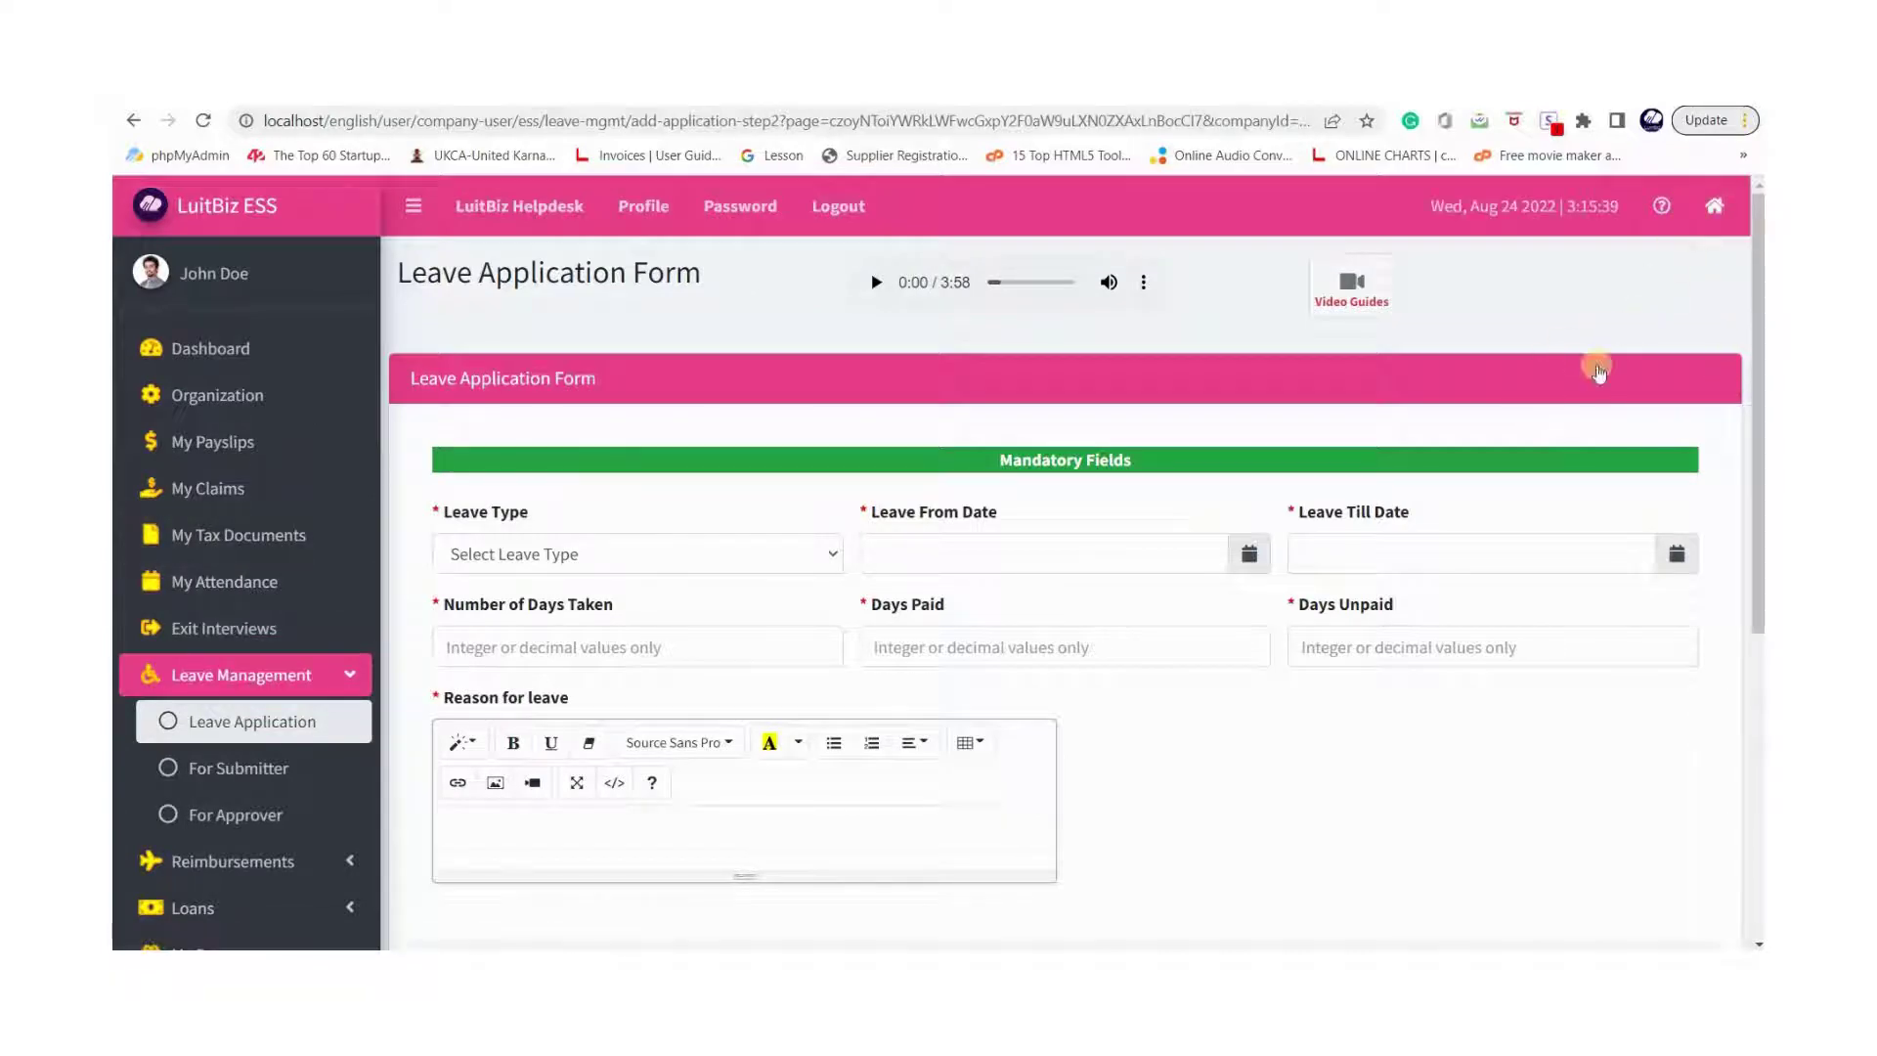
# In HRM, review John Doe's pending sick leave application, then move to ESS.
pyautogui.click(1519, 561)
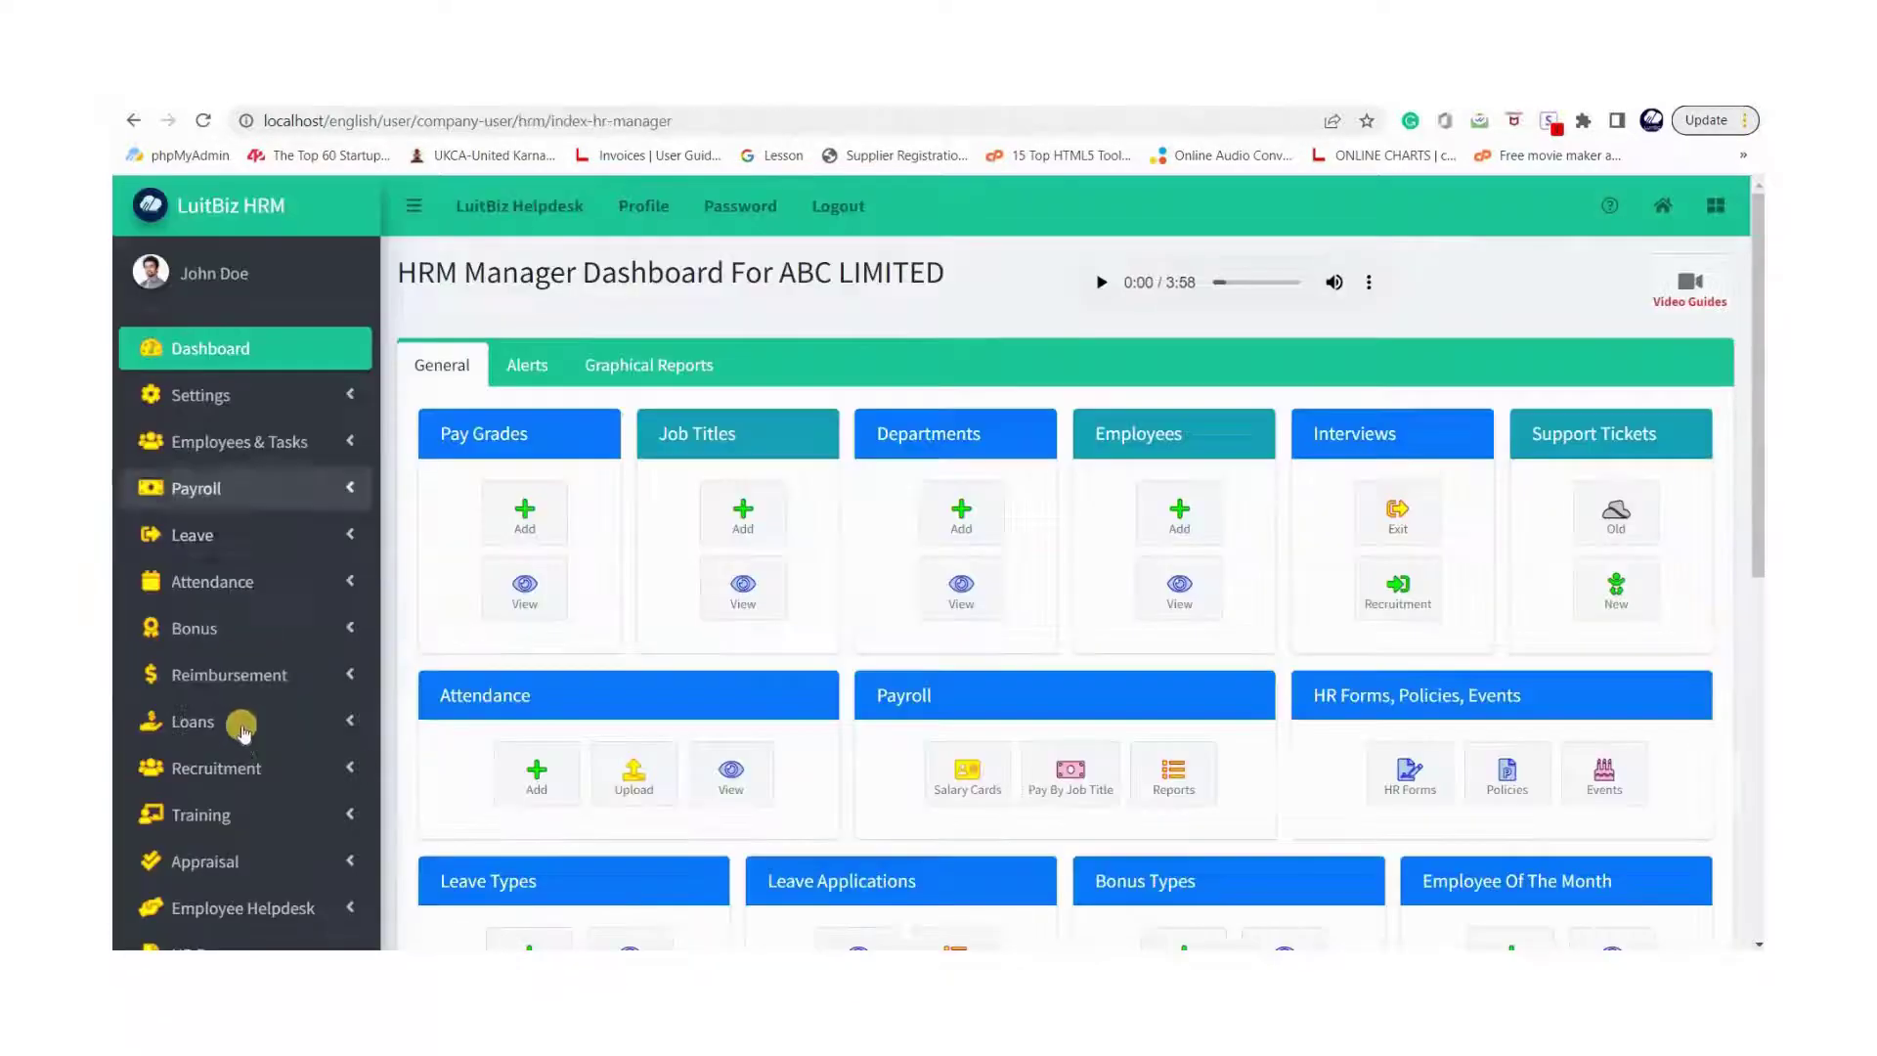
pyautogui.click(205, 536)
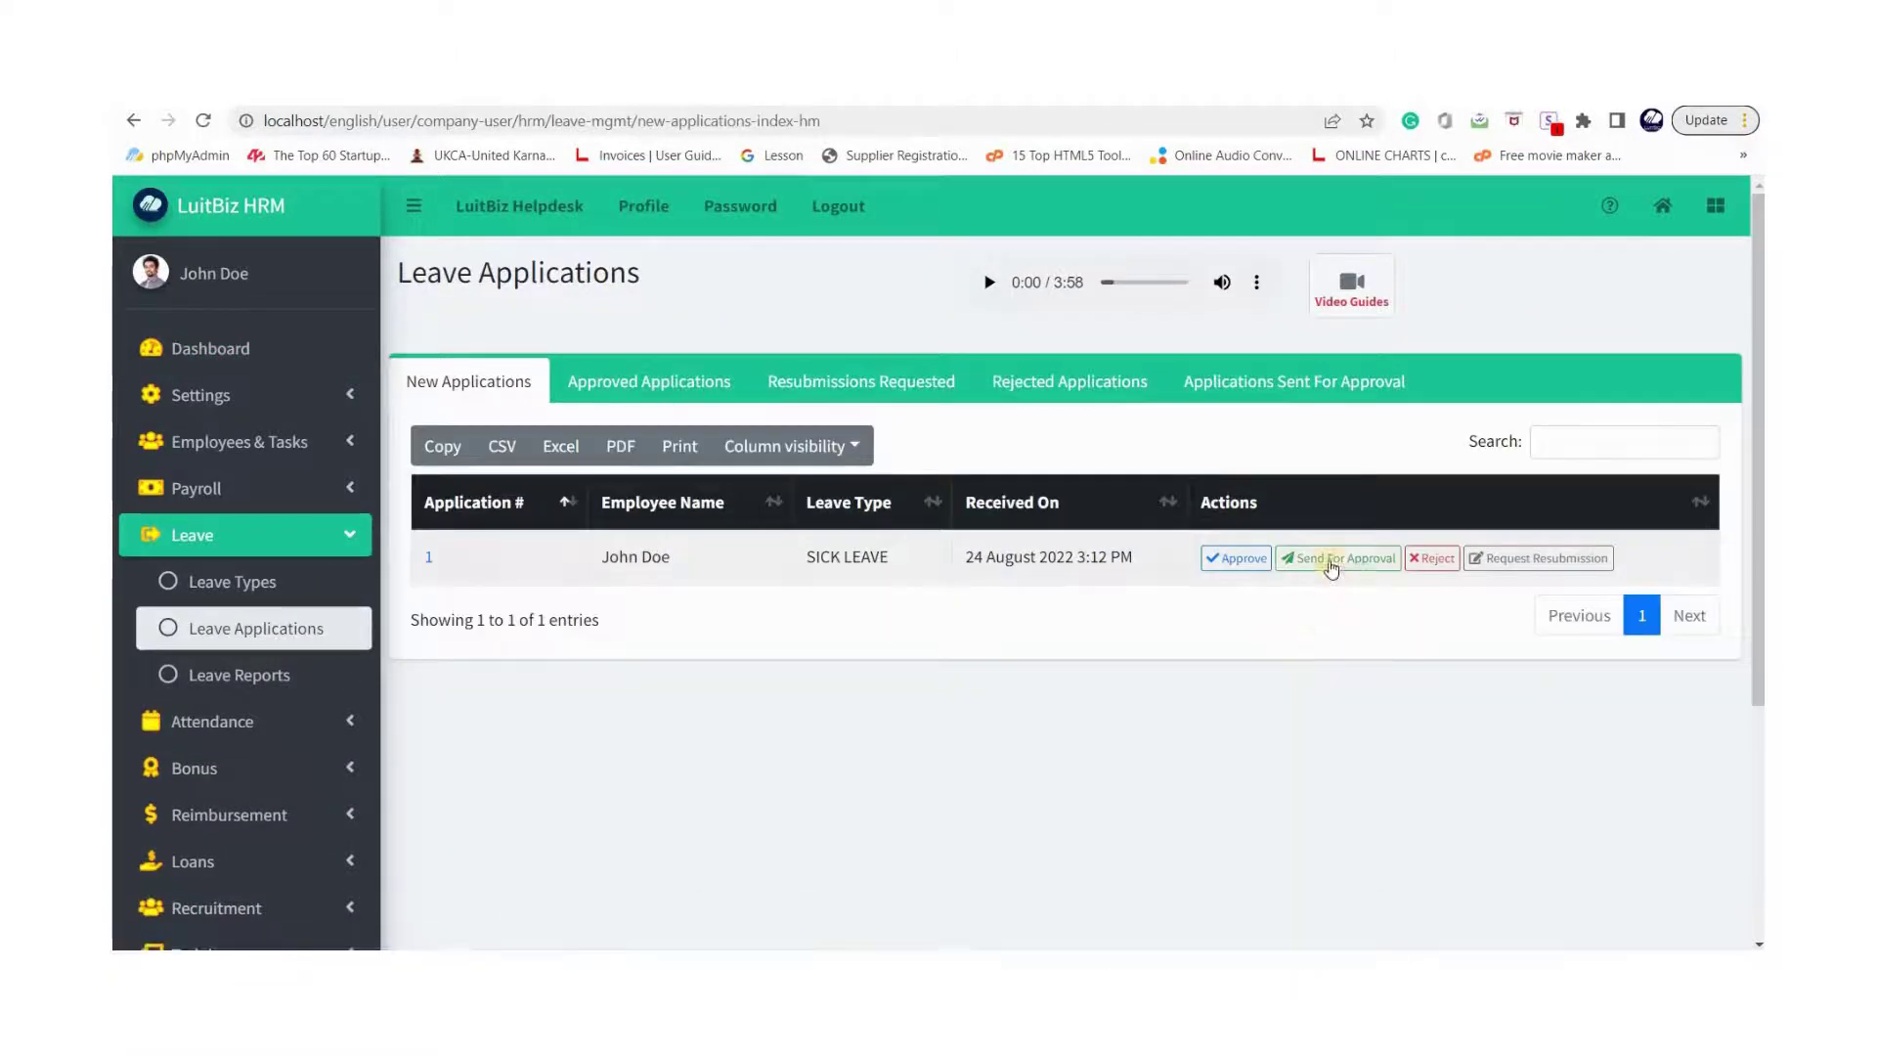
pyautogui.click(1369, 565)
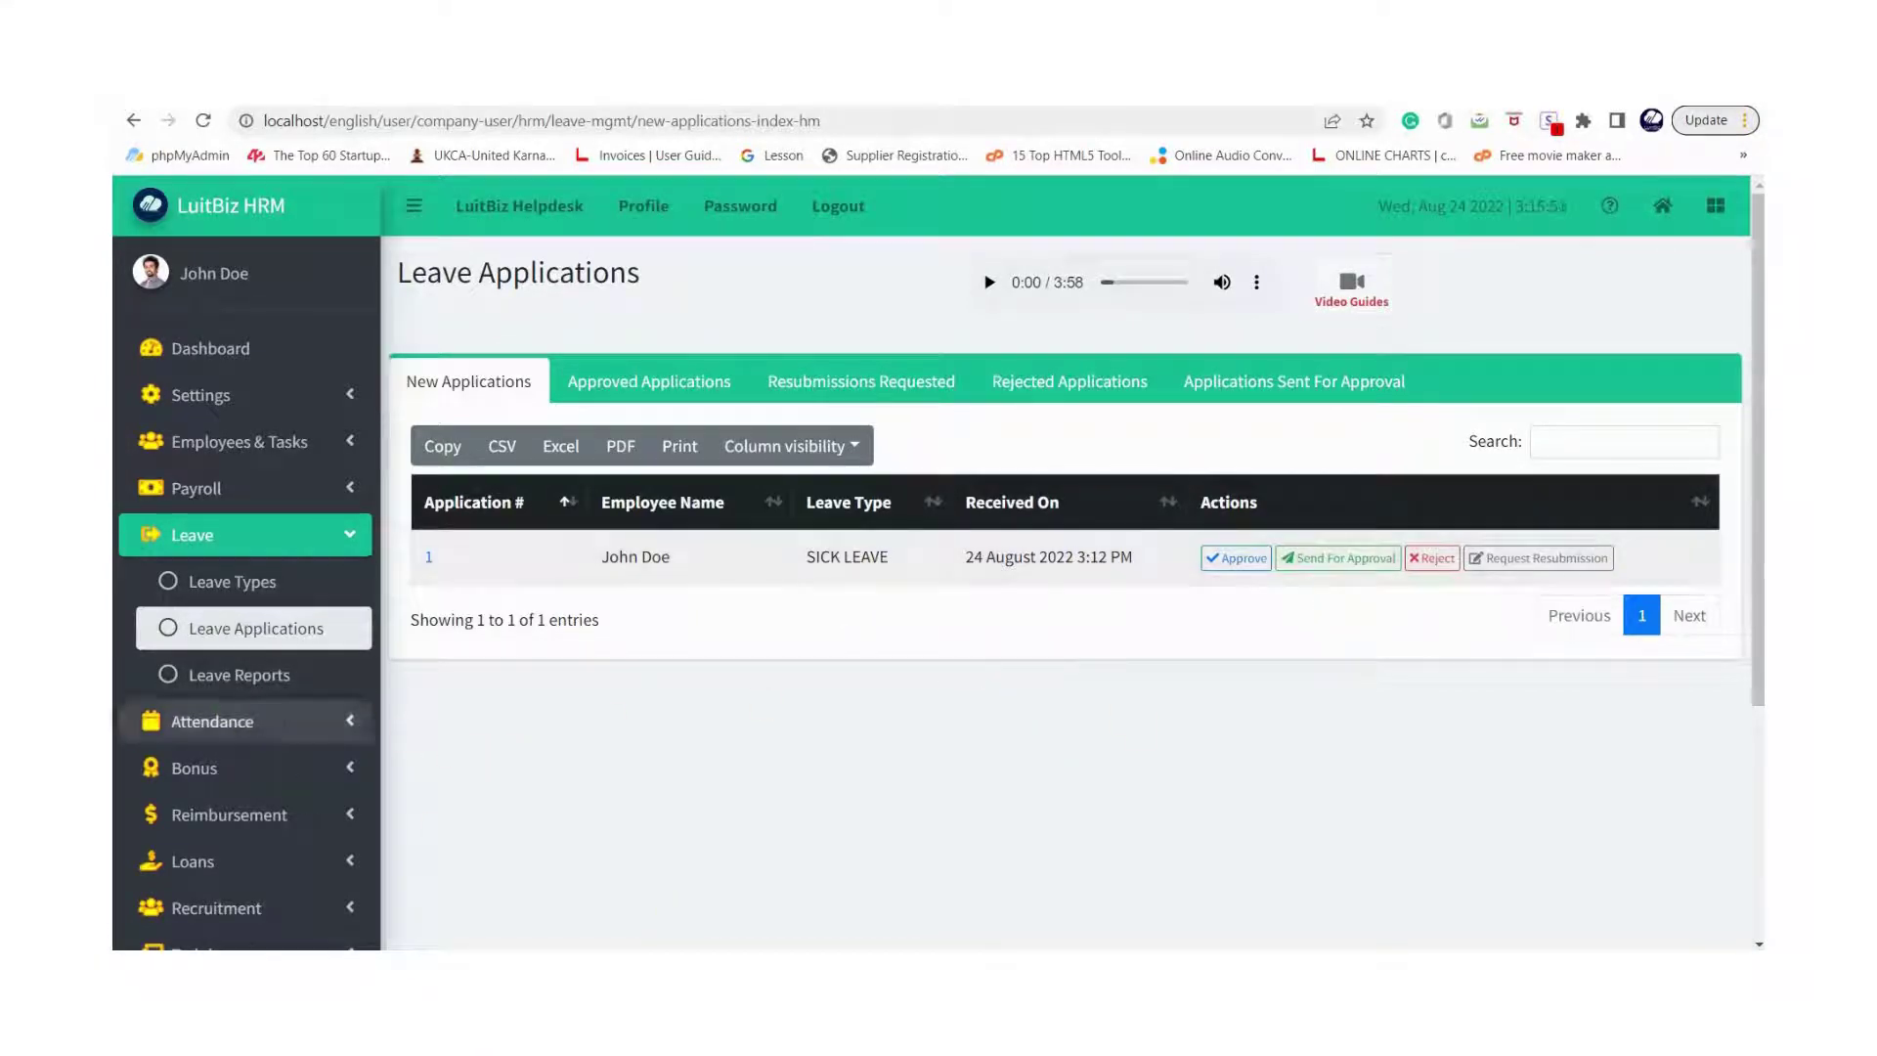
pyautogui.scroll(-1, 736, 546)
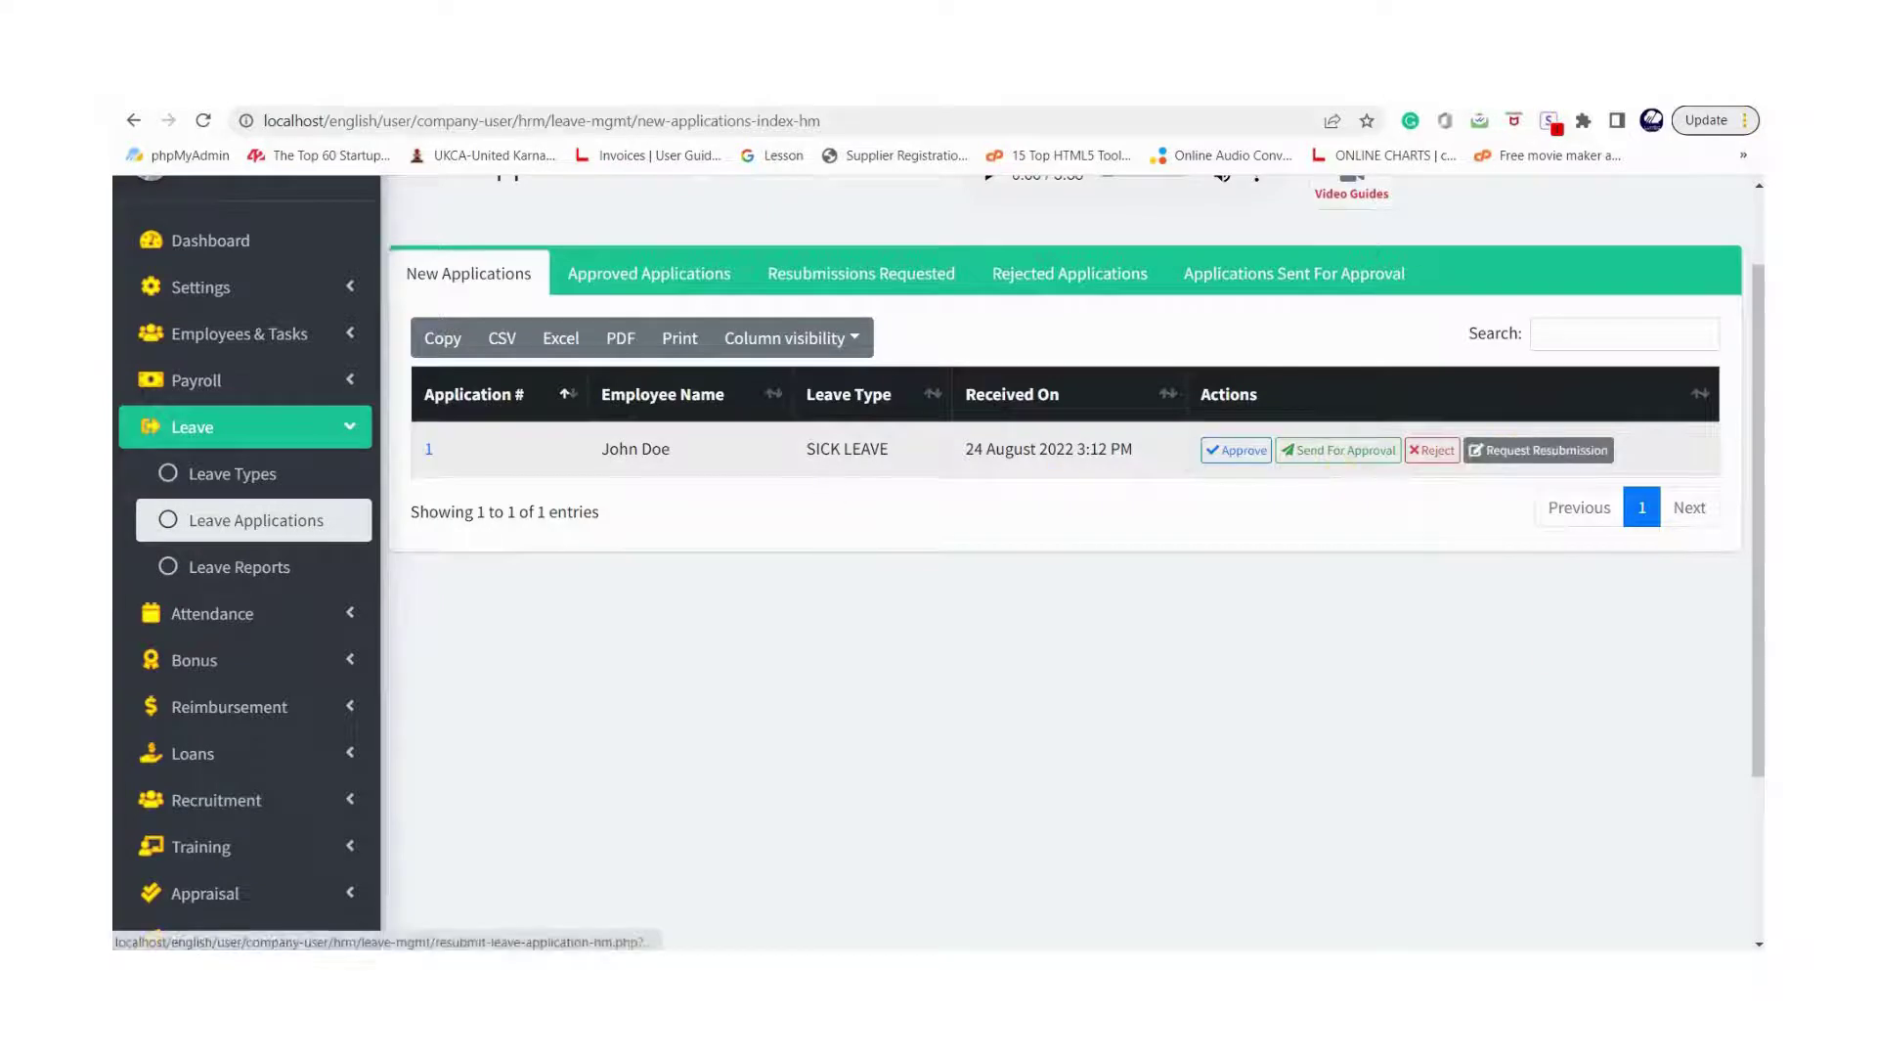
pyautogui.click(355, 655)
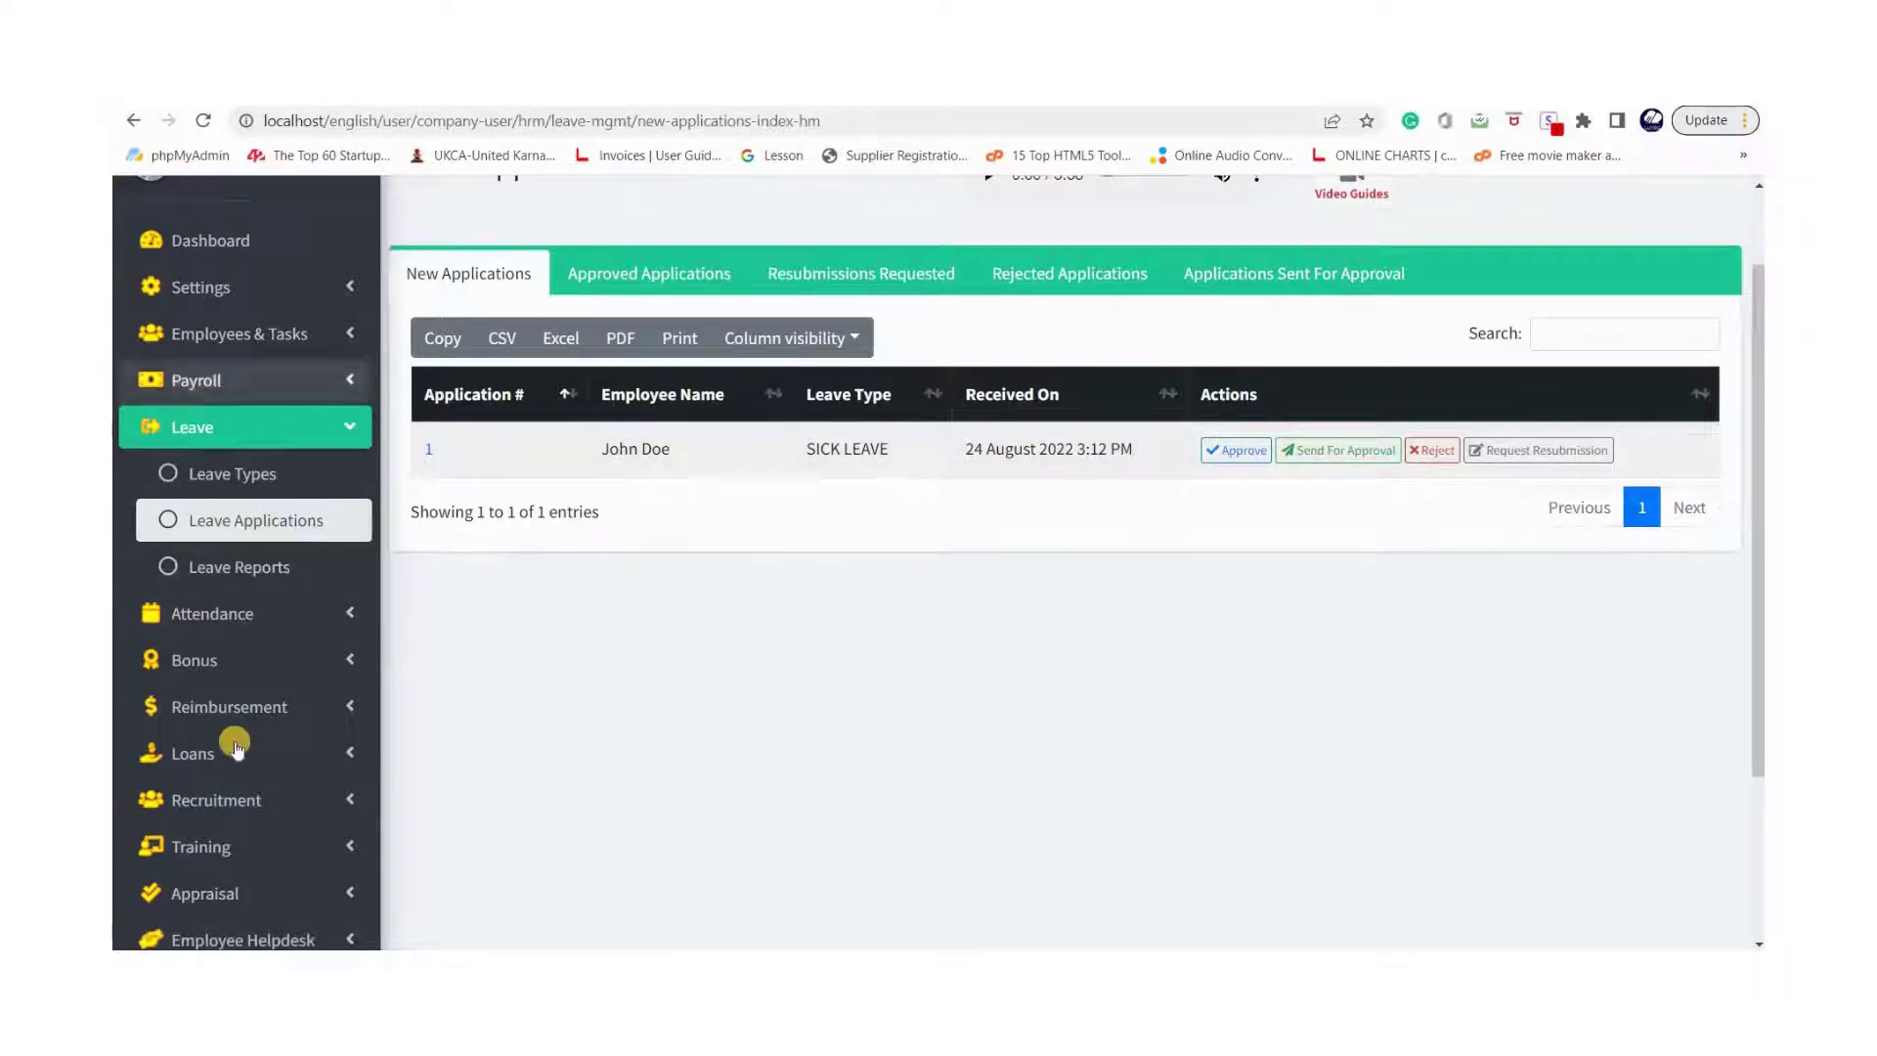
pyautogui.scroll(2, 1382, 495)
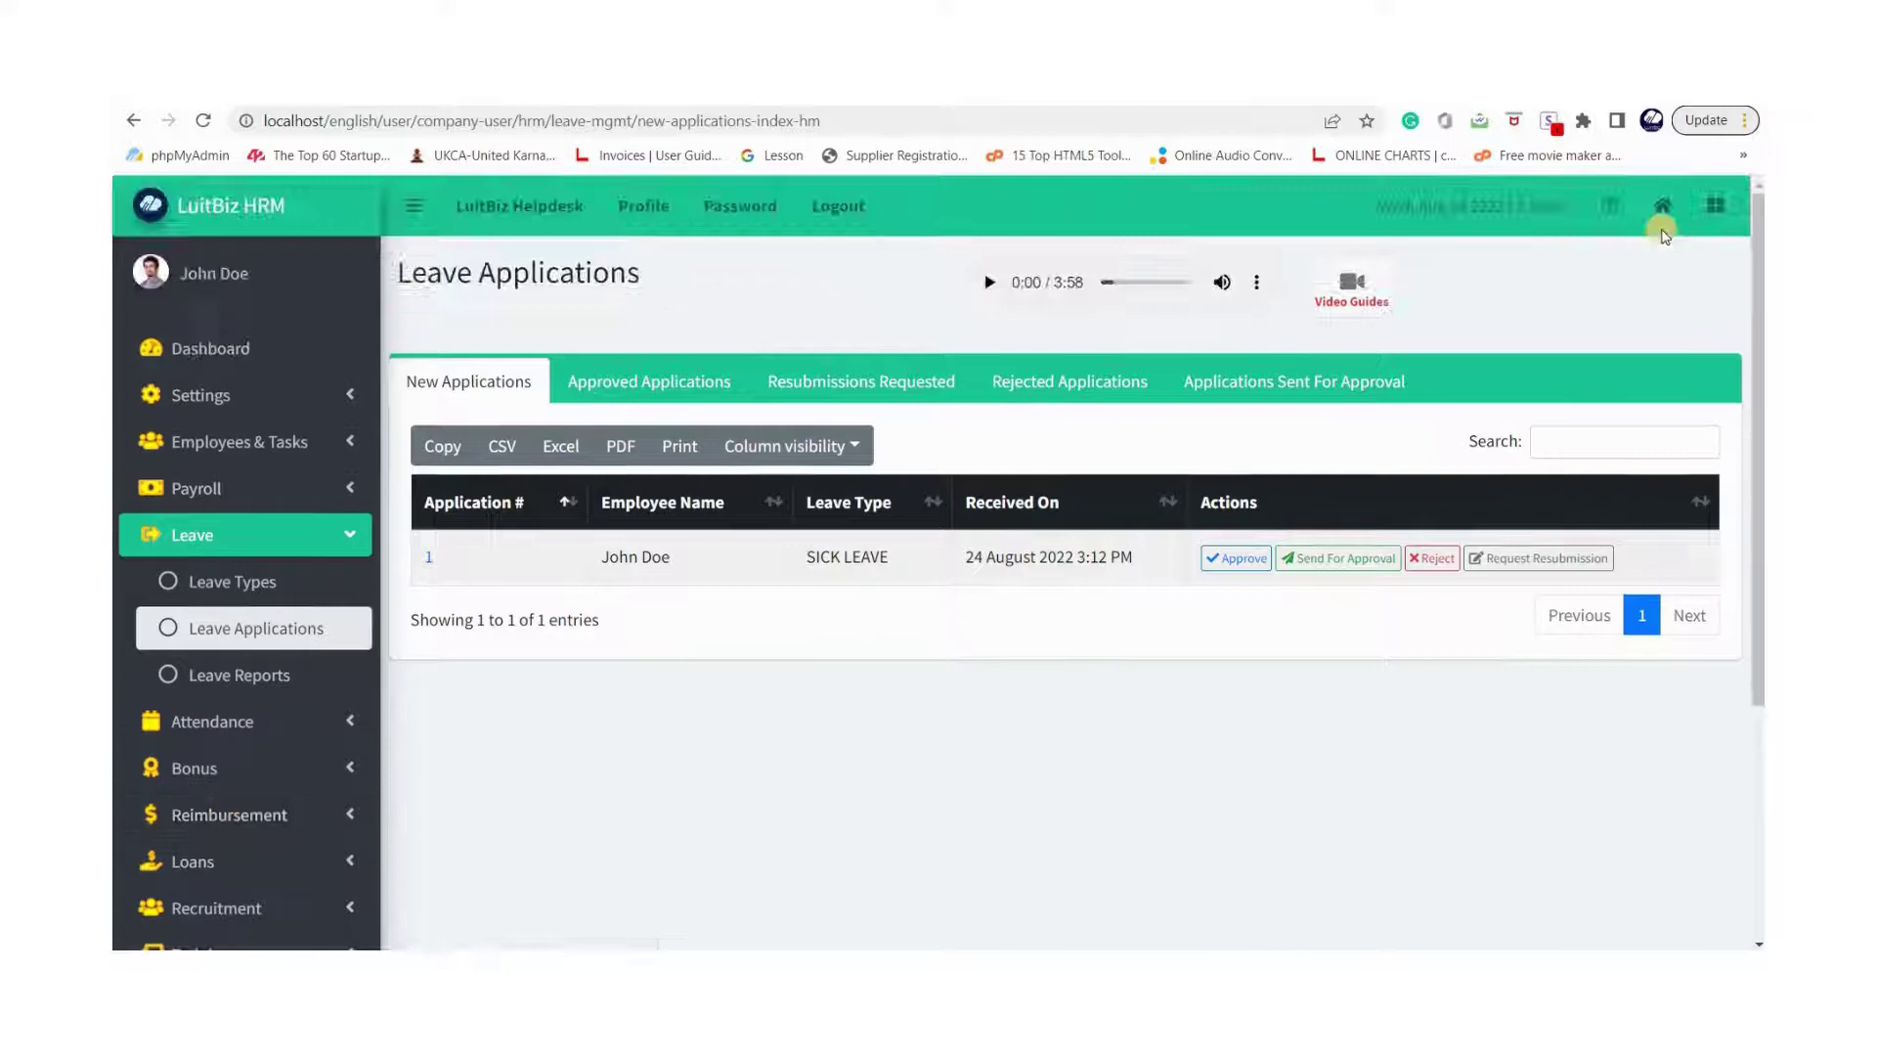
pyautogui.click(1472, 562)
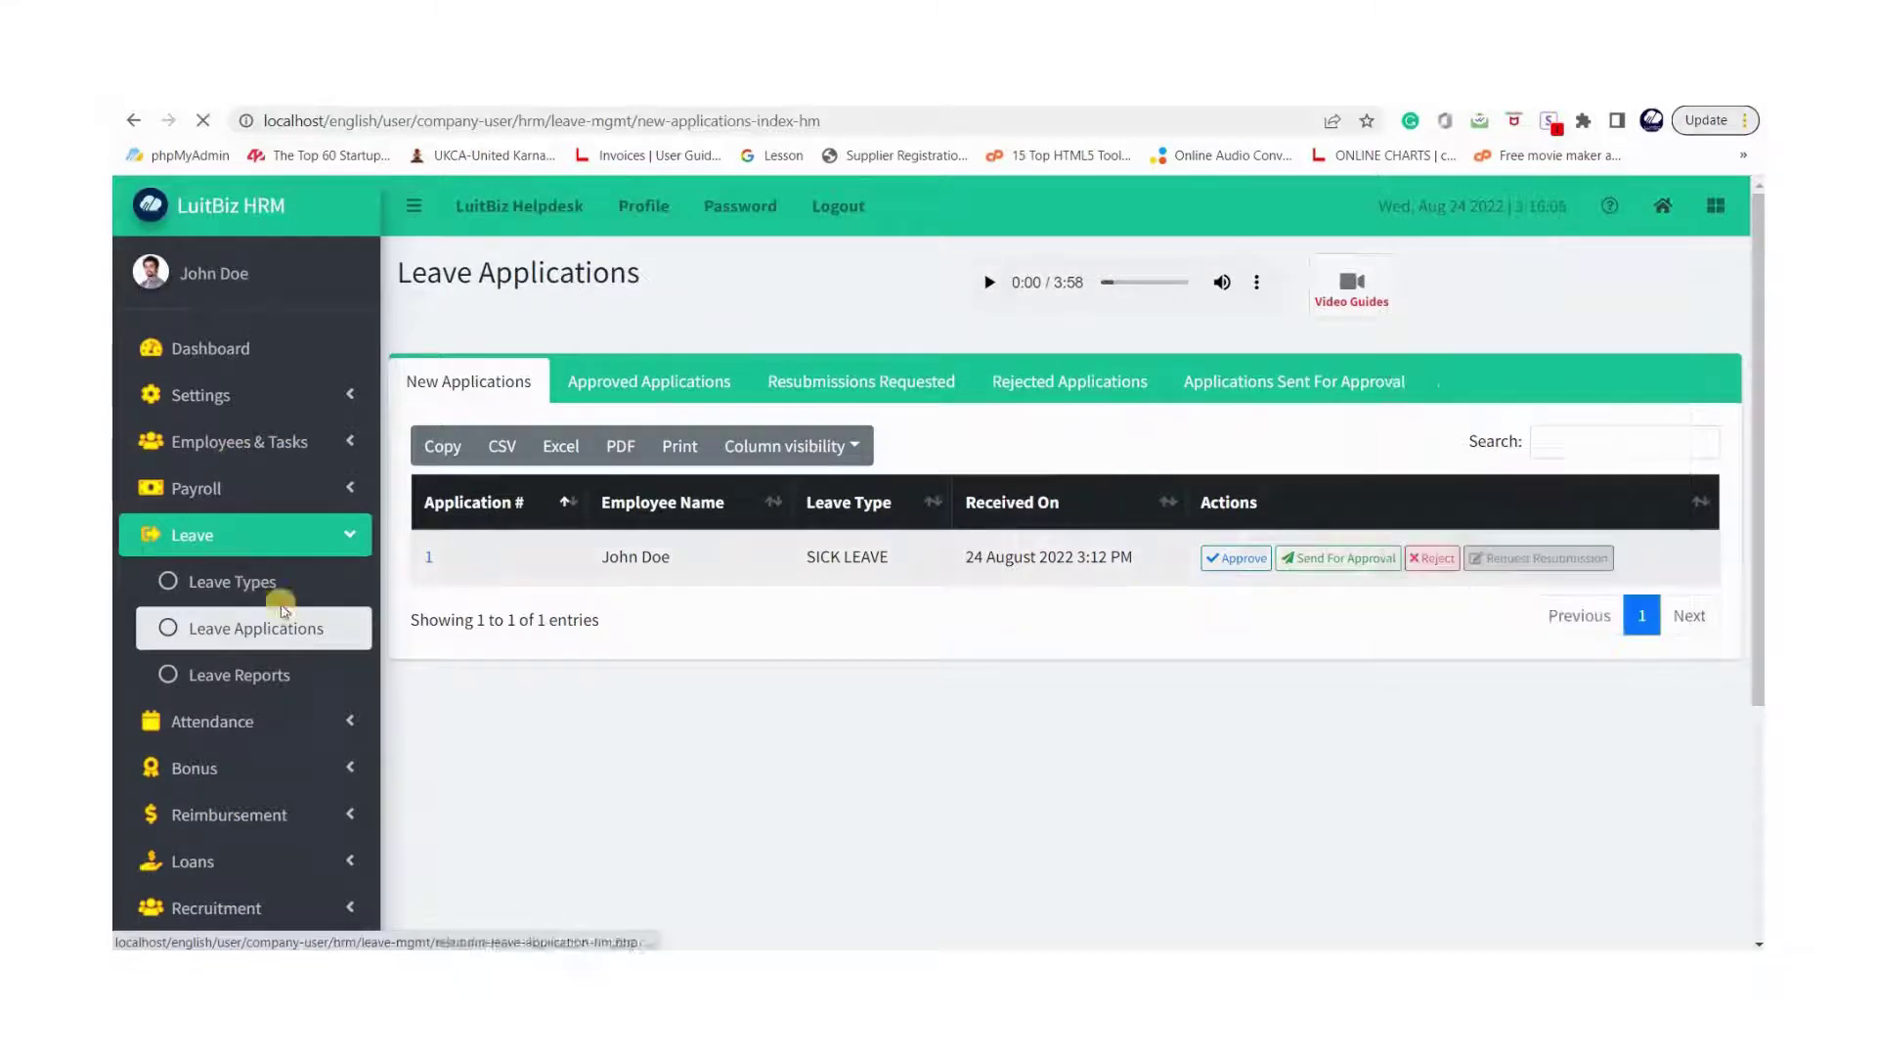
pyautogui.click(269, 742)
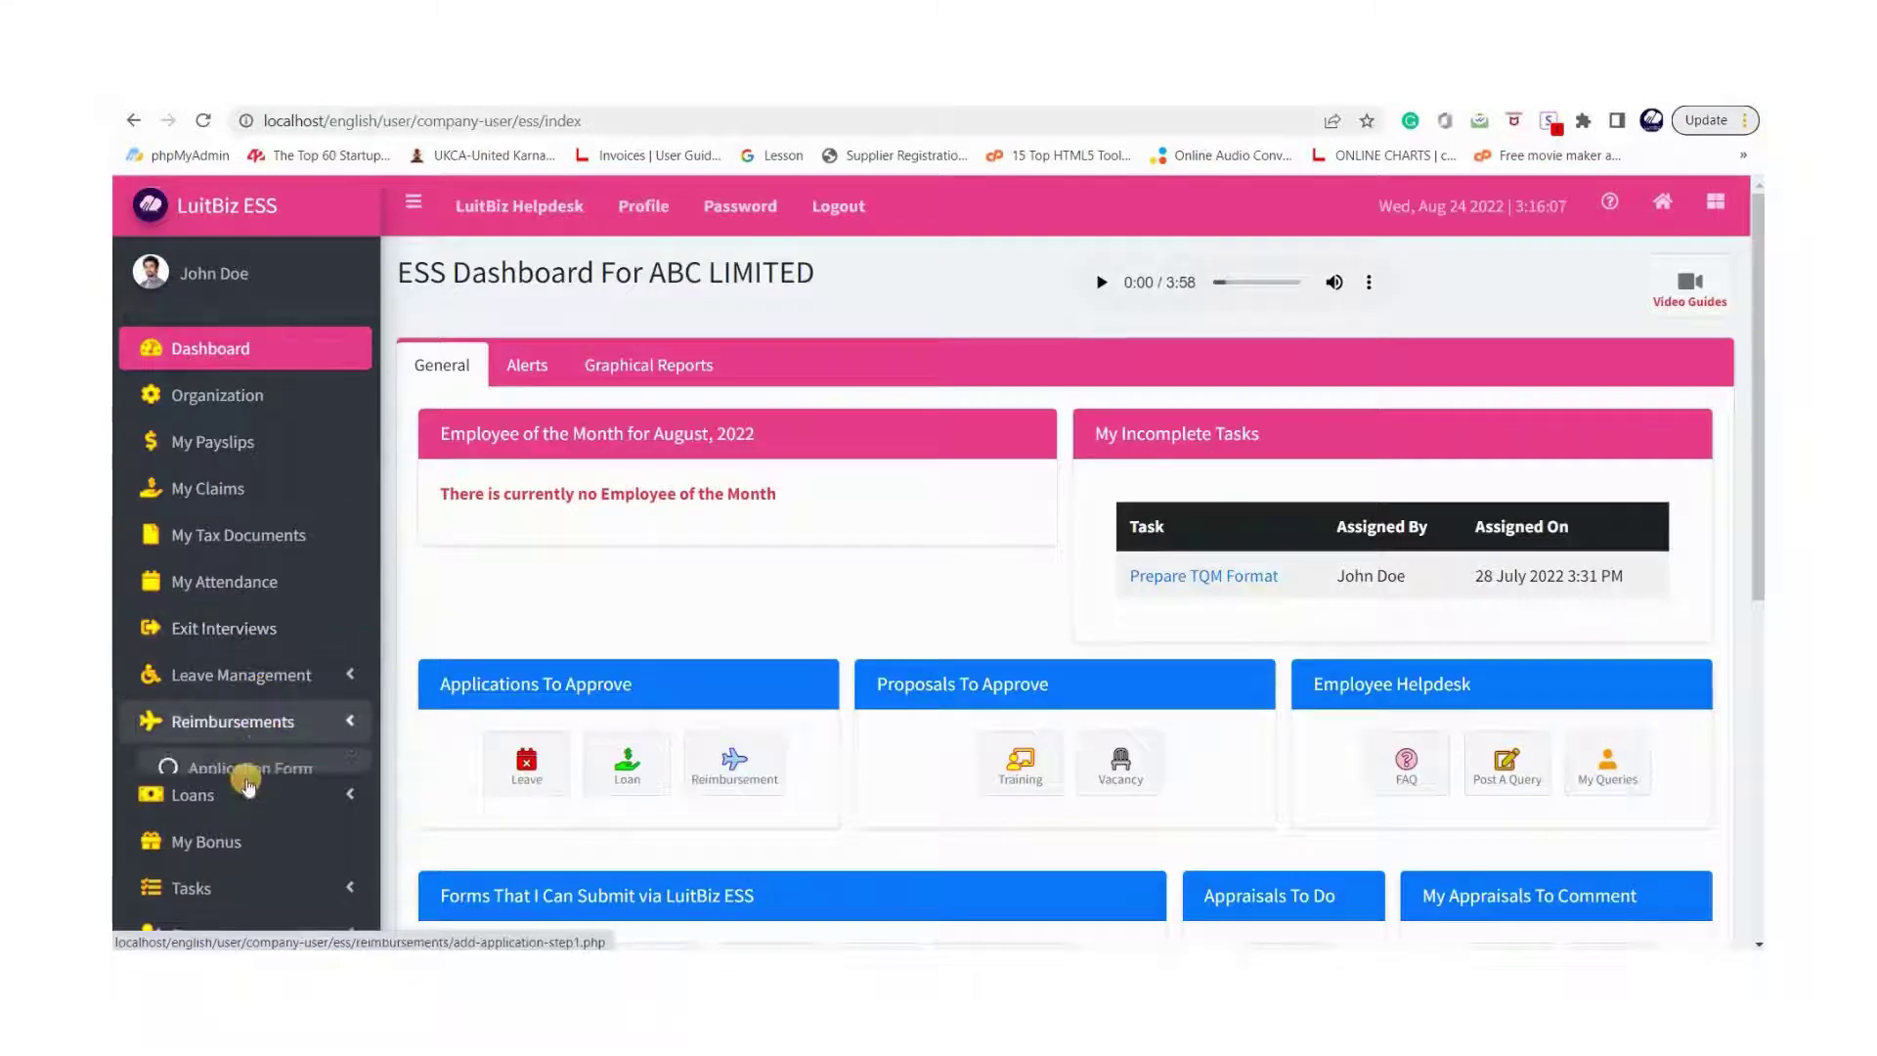
pyautogui.scroll(-2, 587, 684)
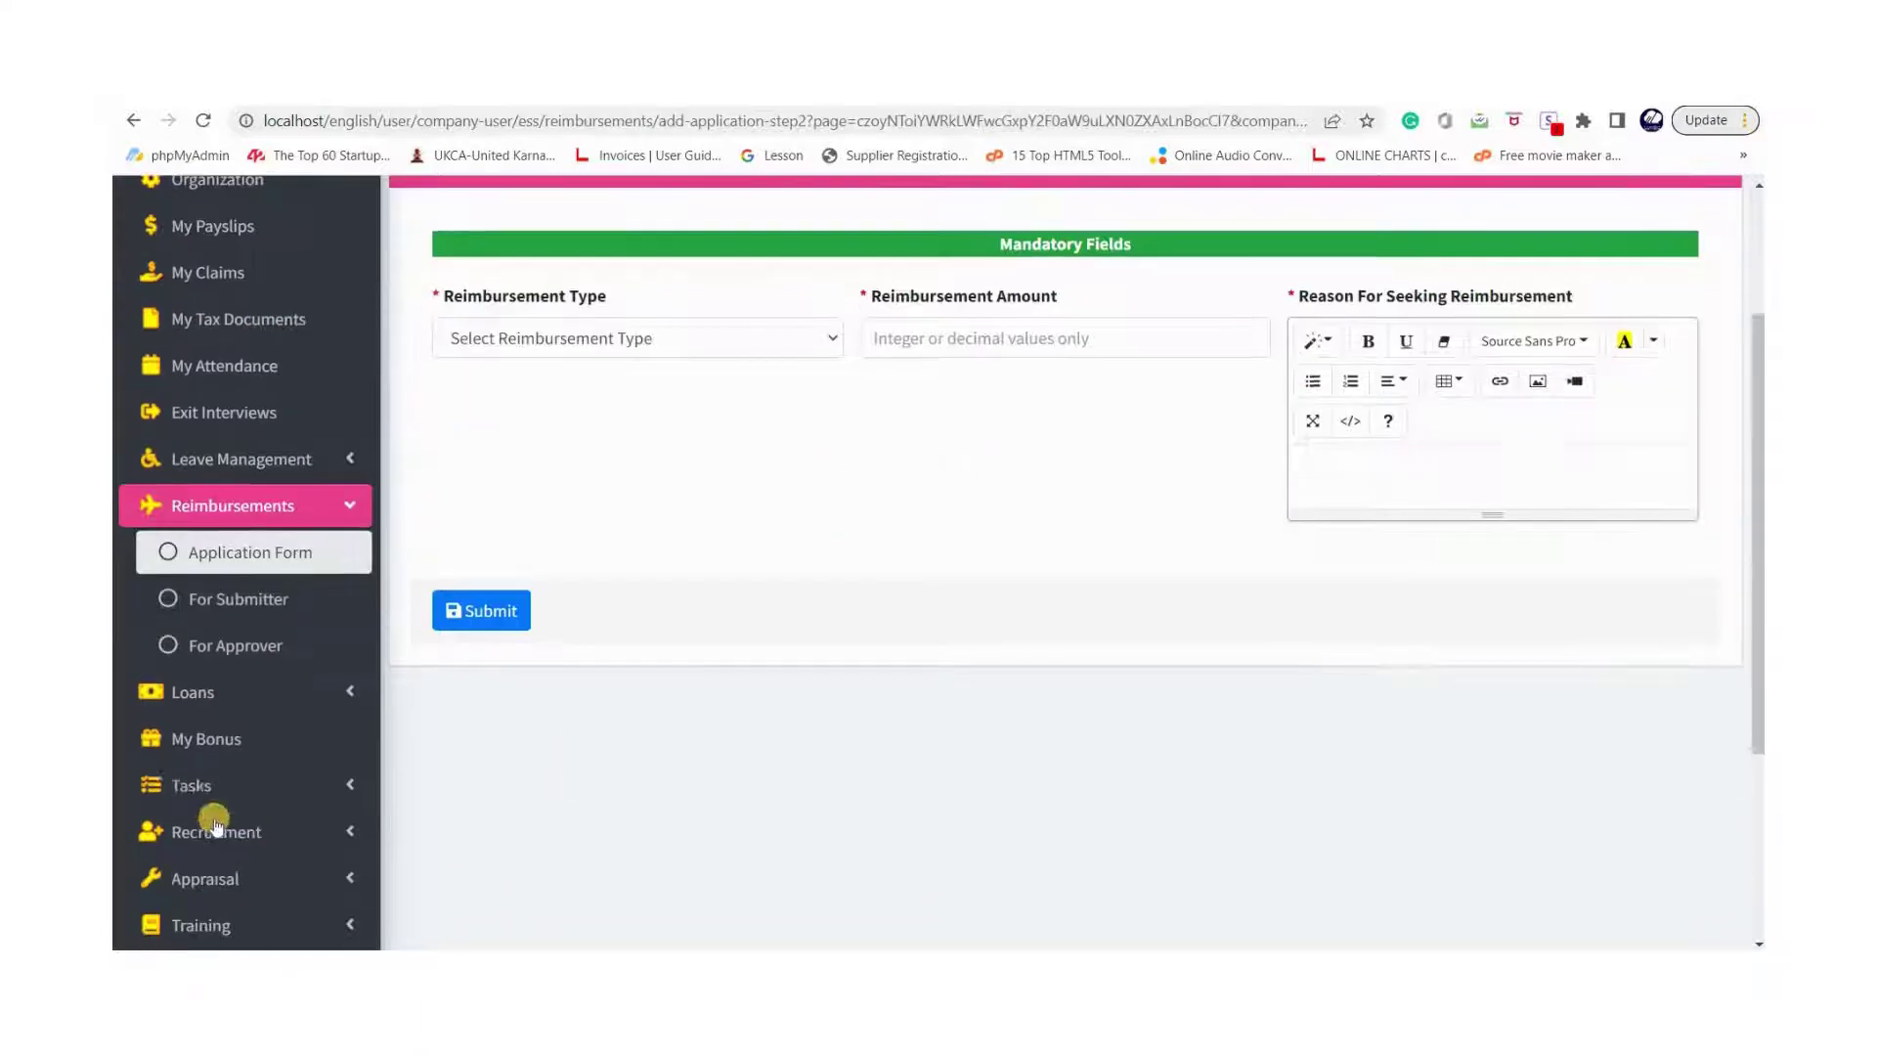
pyautogui.click(232, 700)
pyautogui.click(234, 600)
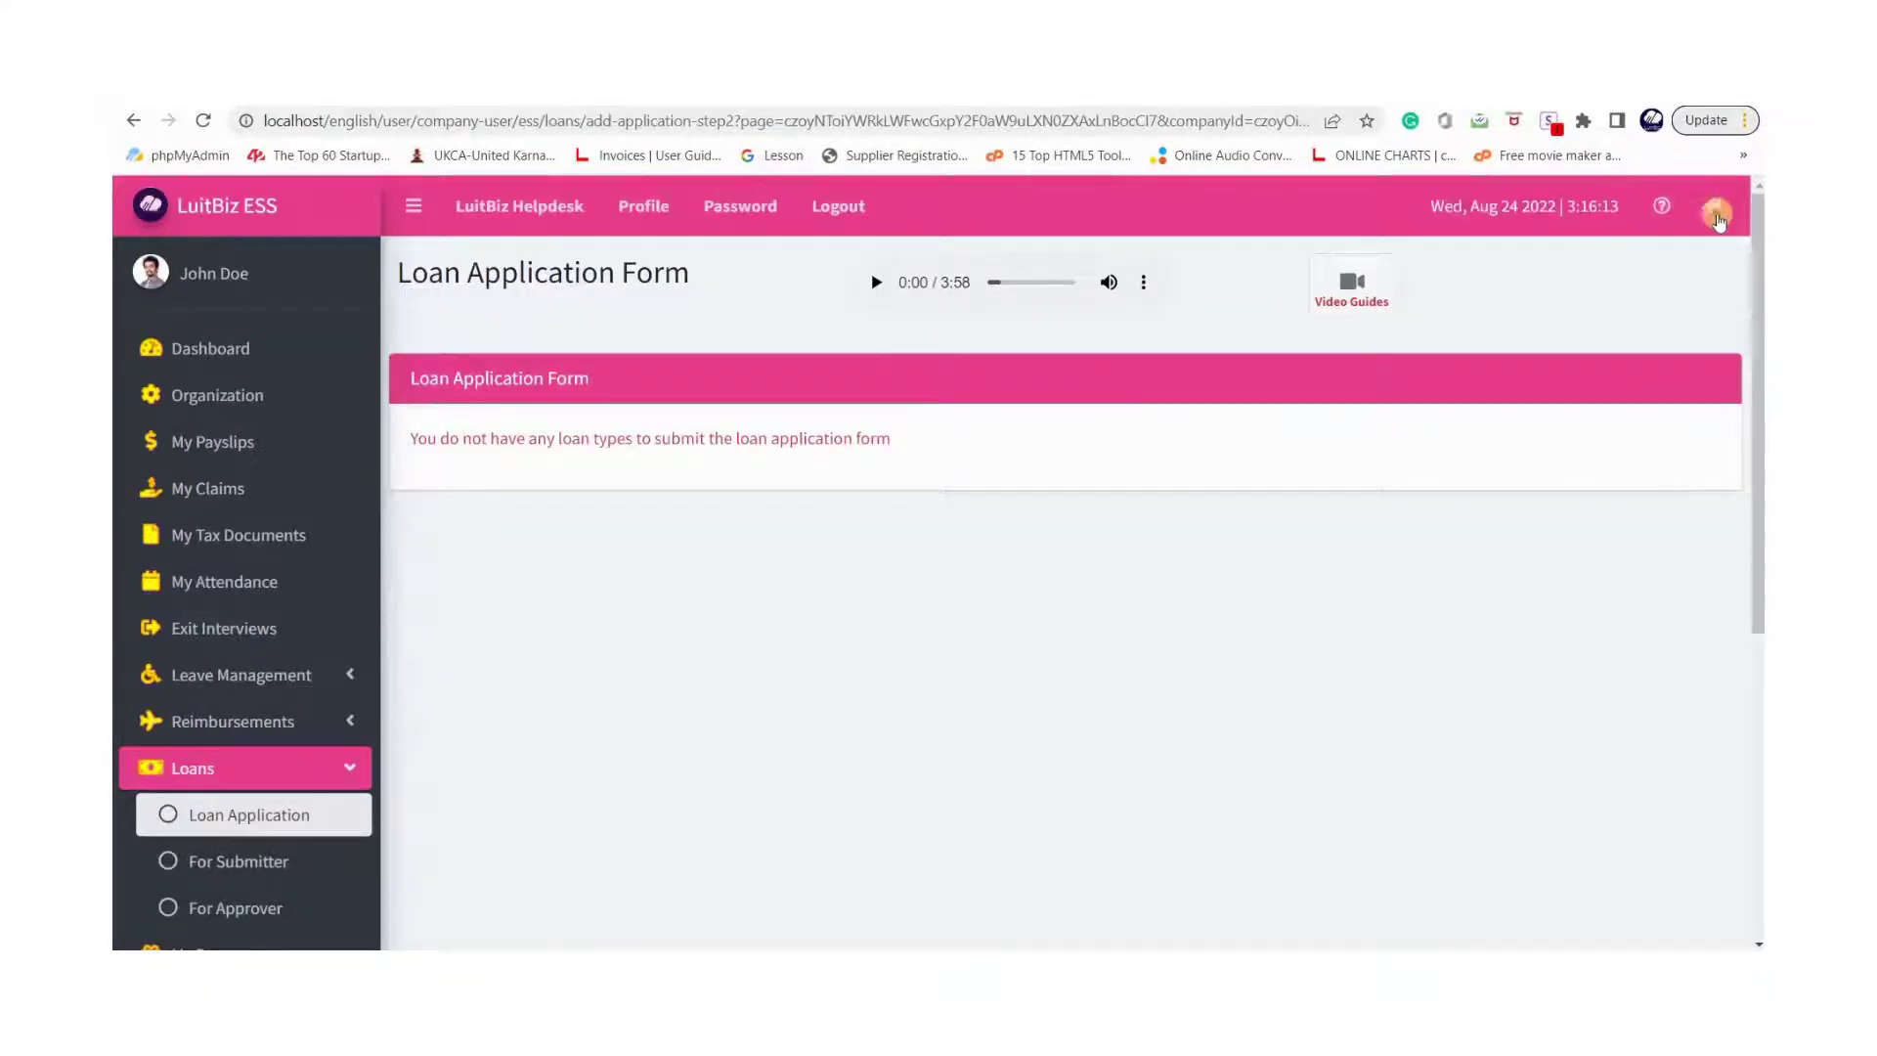
pyautogui.click(1718, 217)
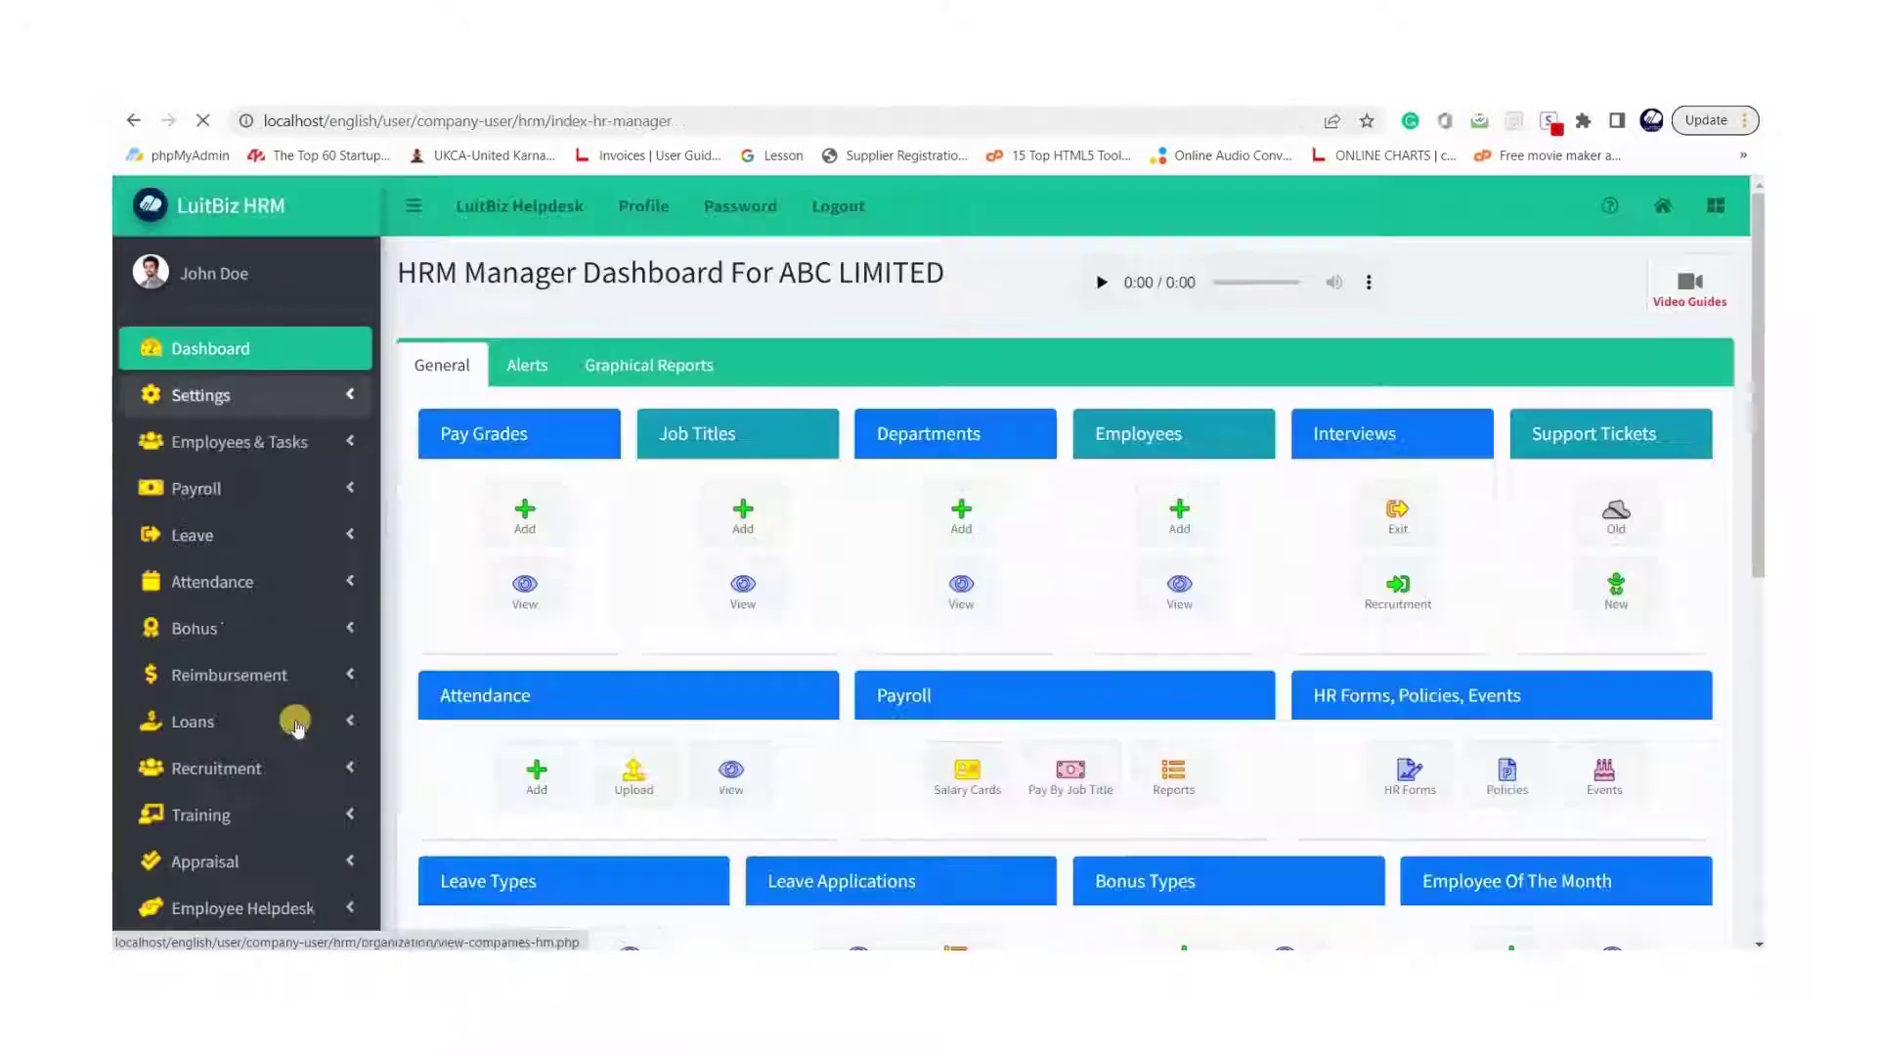
pyautogui.click(242, 679)
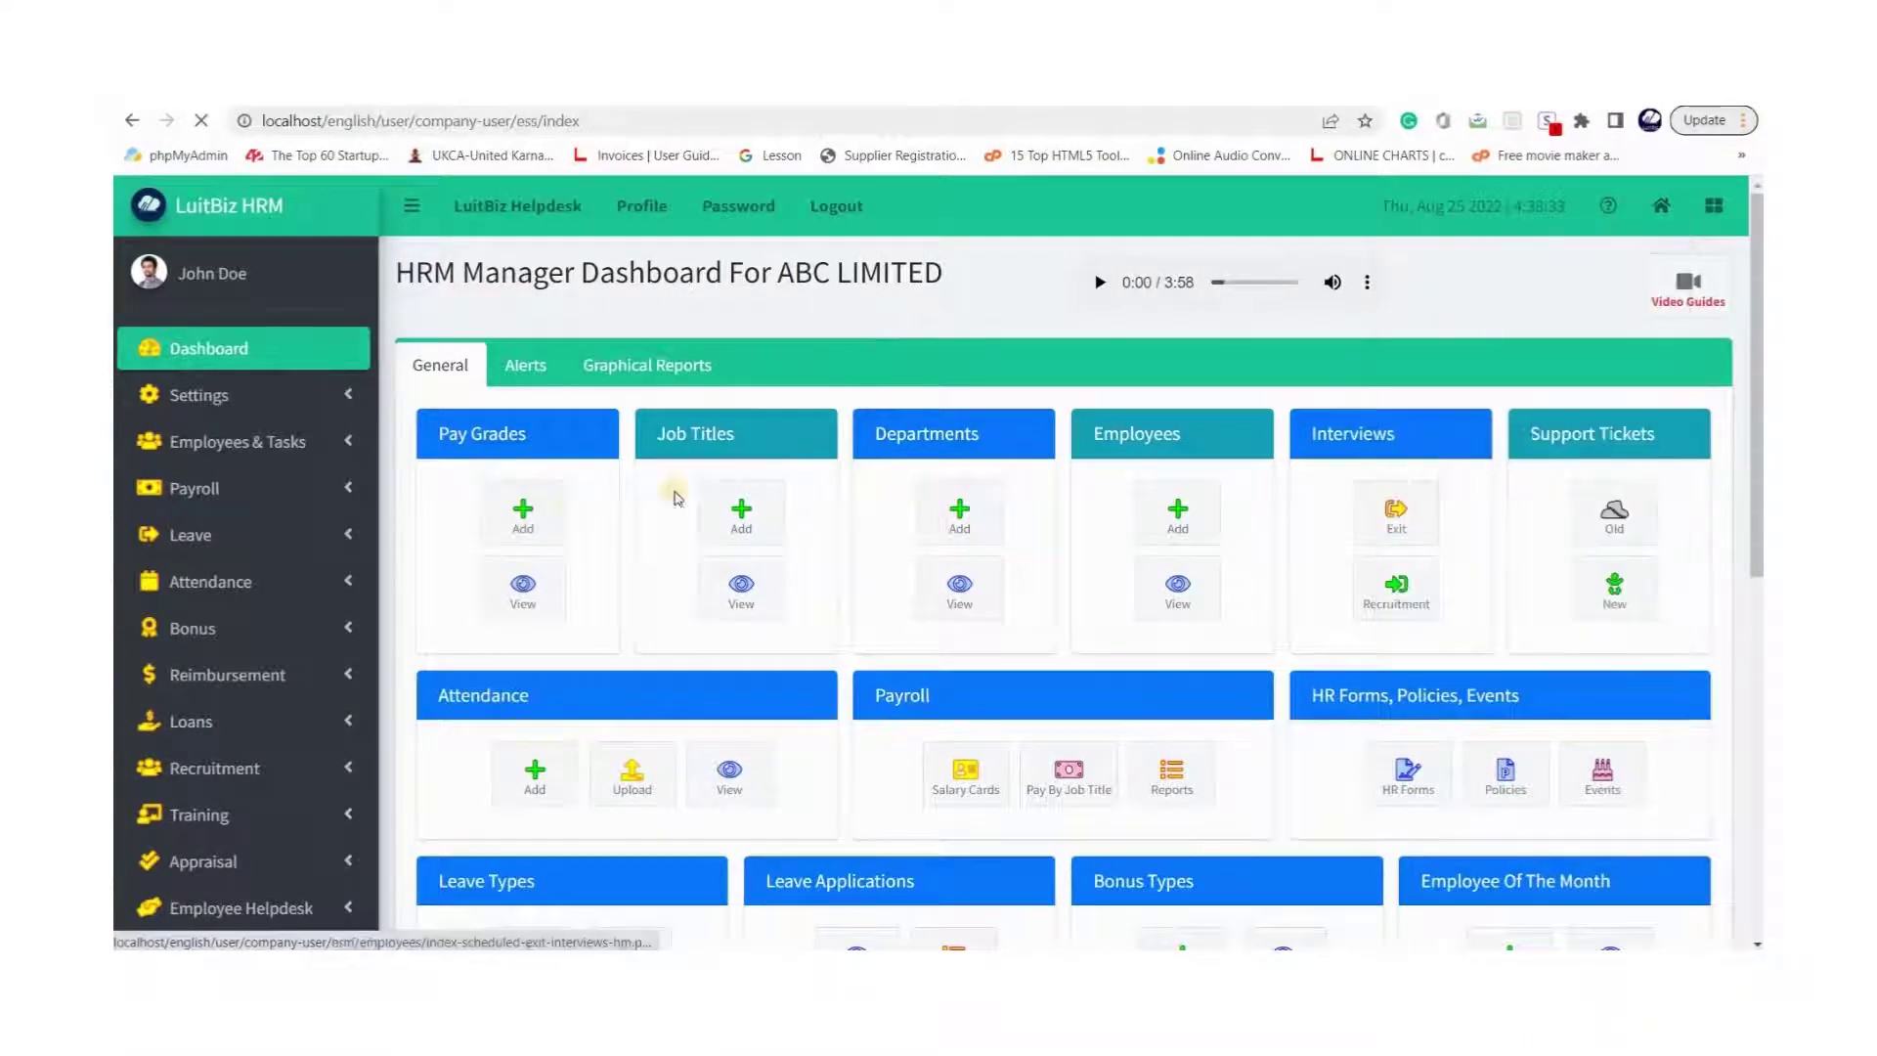
# View ESS's Sales Executive request and blank Submit Employee Requirement form, then return to HRM Manager.
pyautogui.scroll(-1, 235, 808)
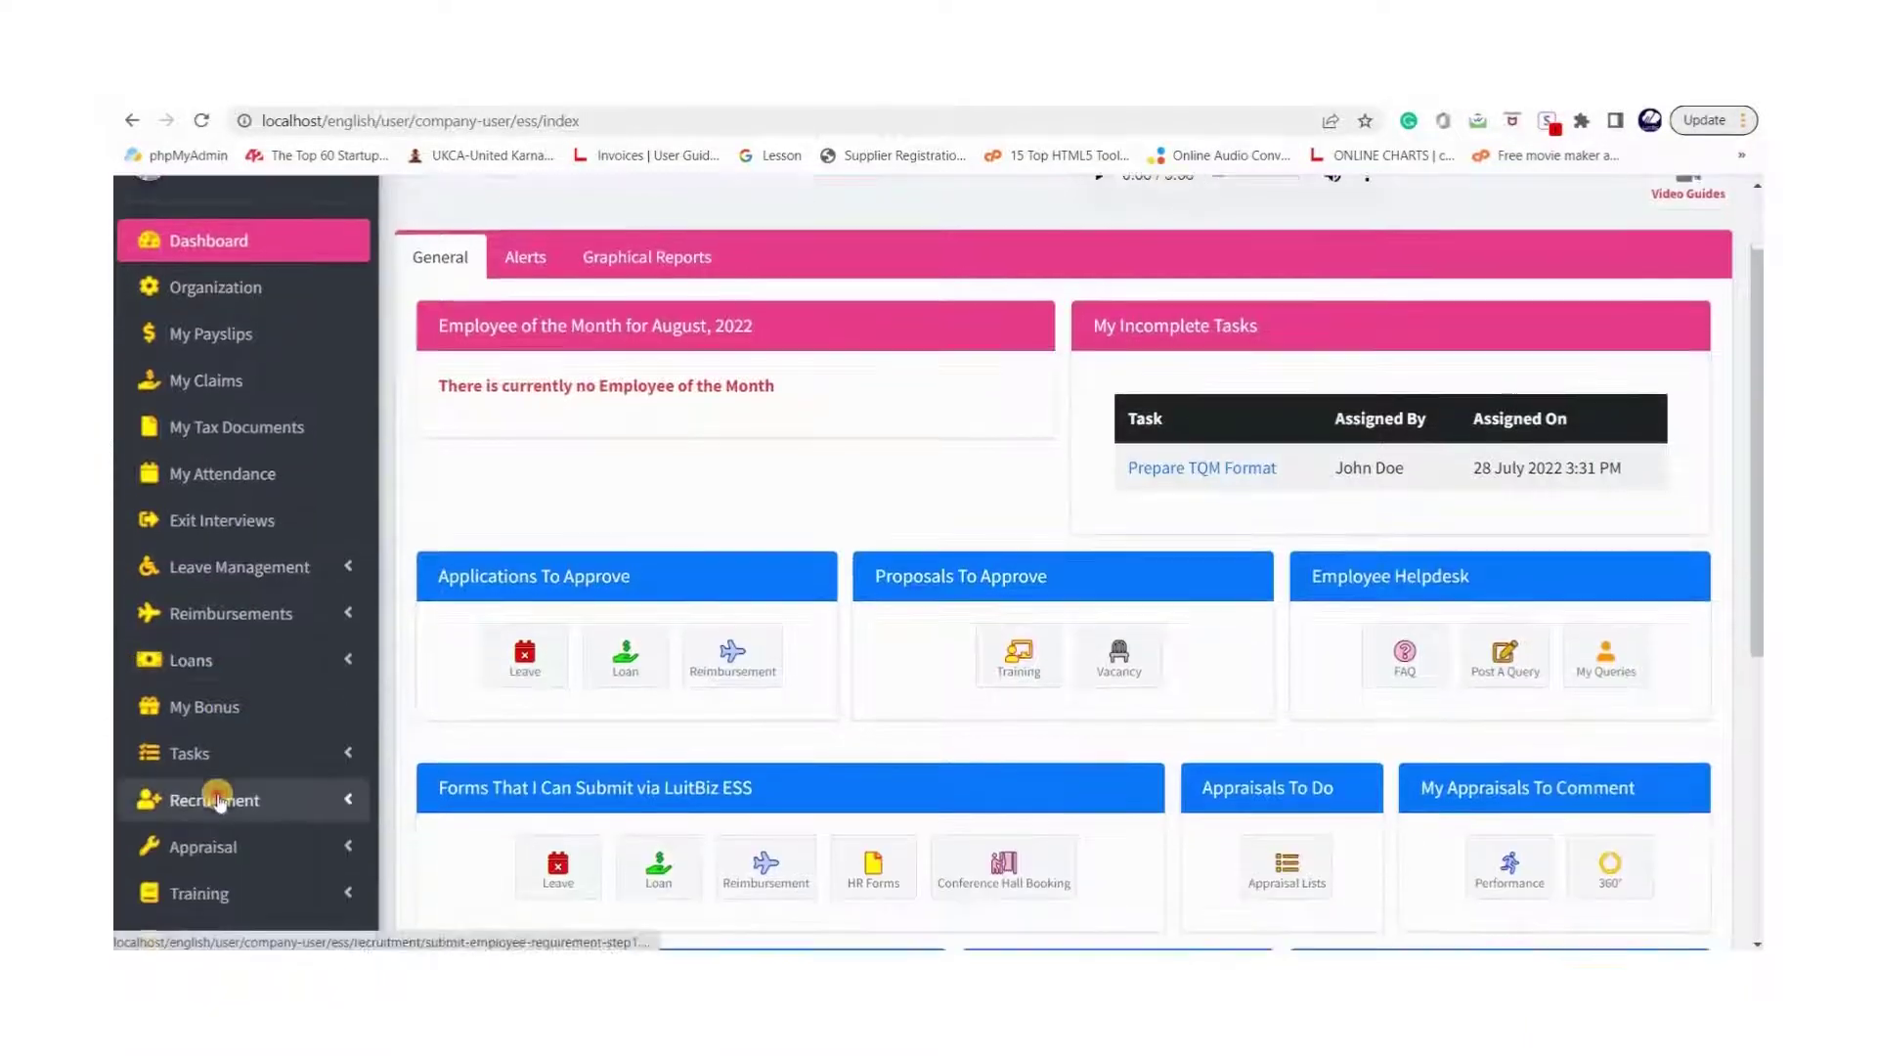
pyautogui.click(225, 800)
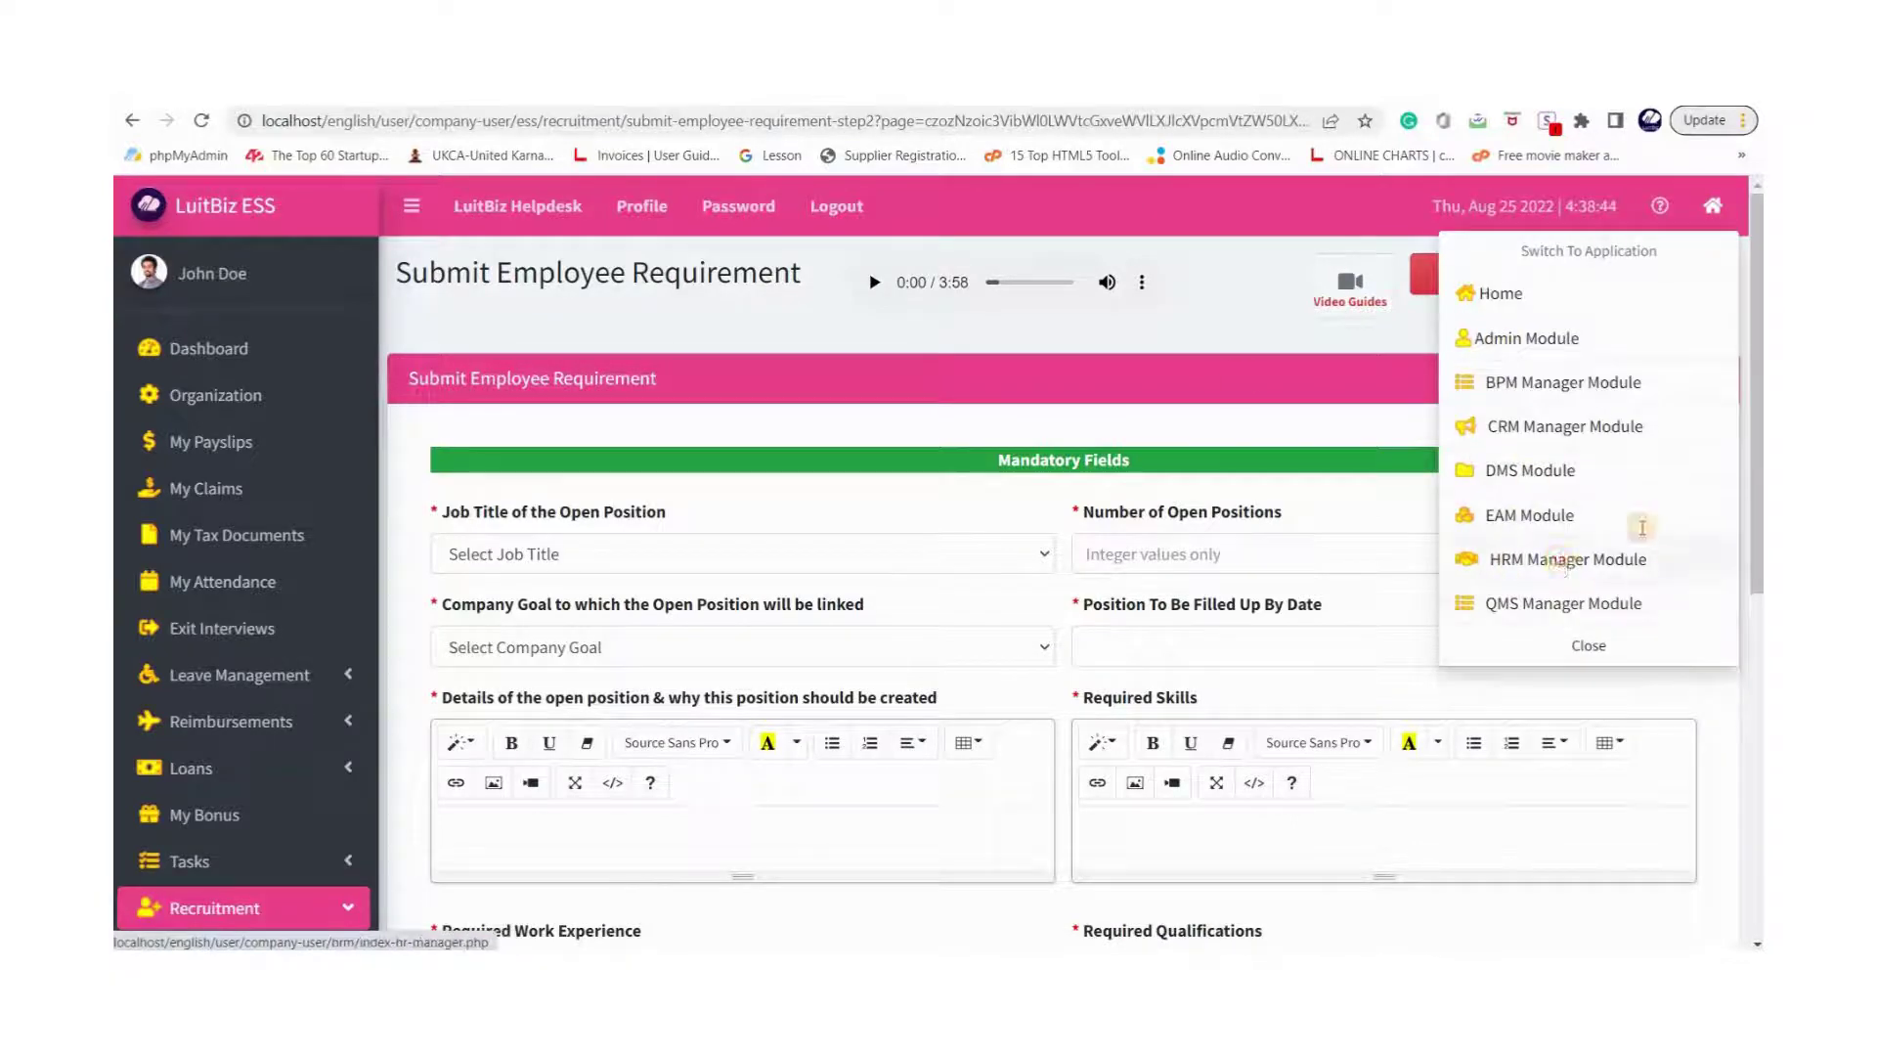
pyautogui.click(1564, 562)
pyautogui.scroll(-3, 256, 587)
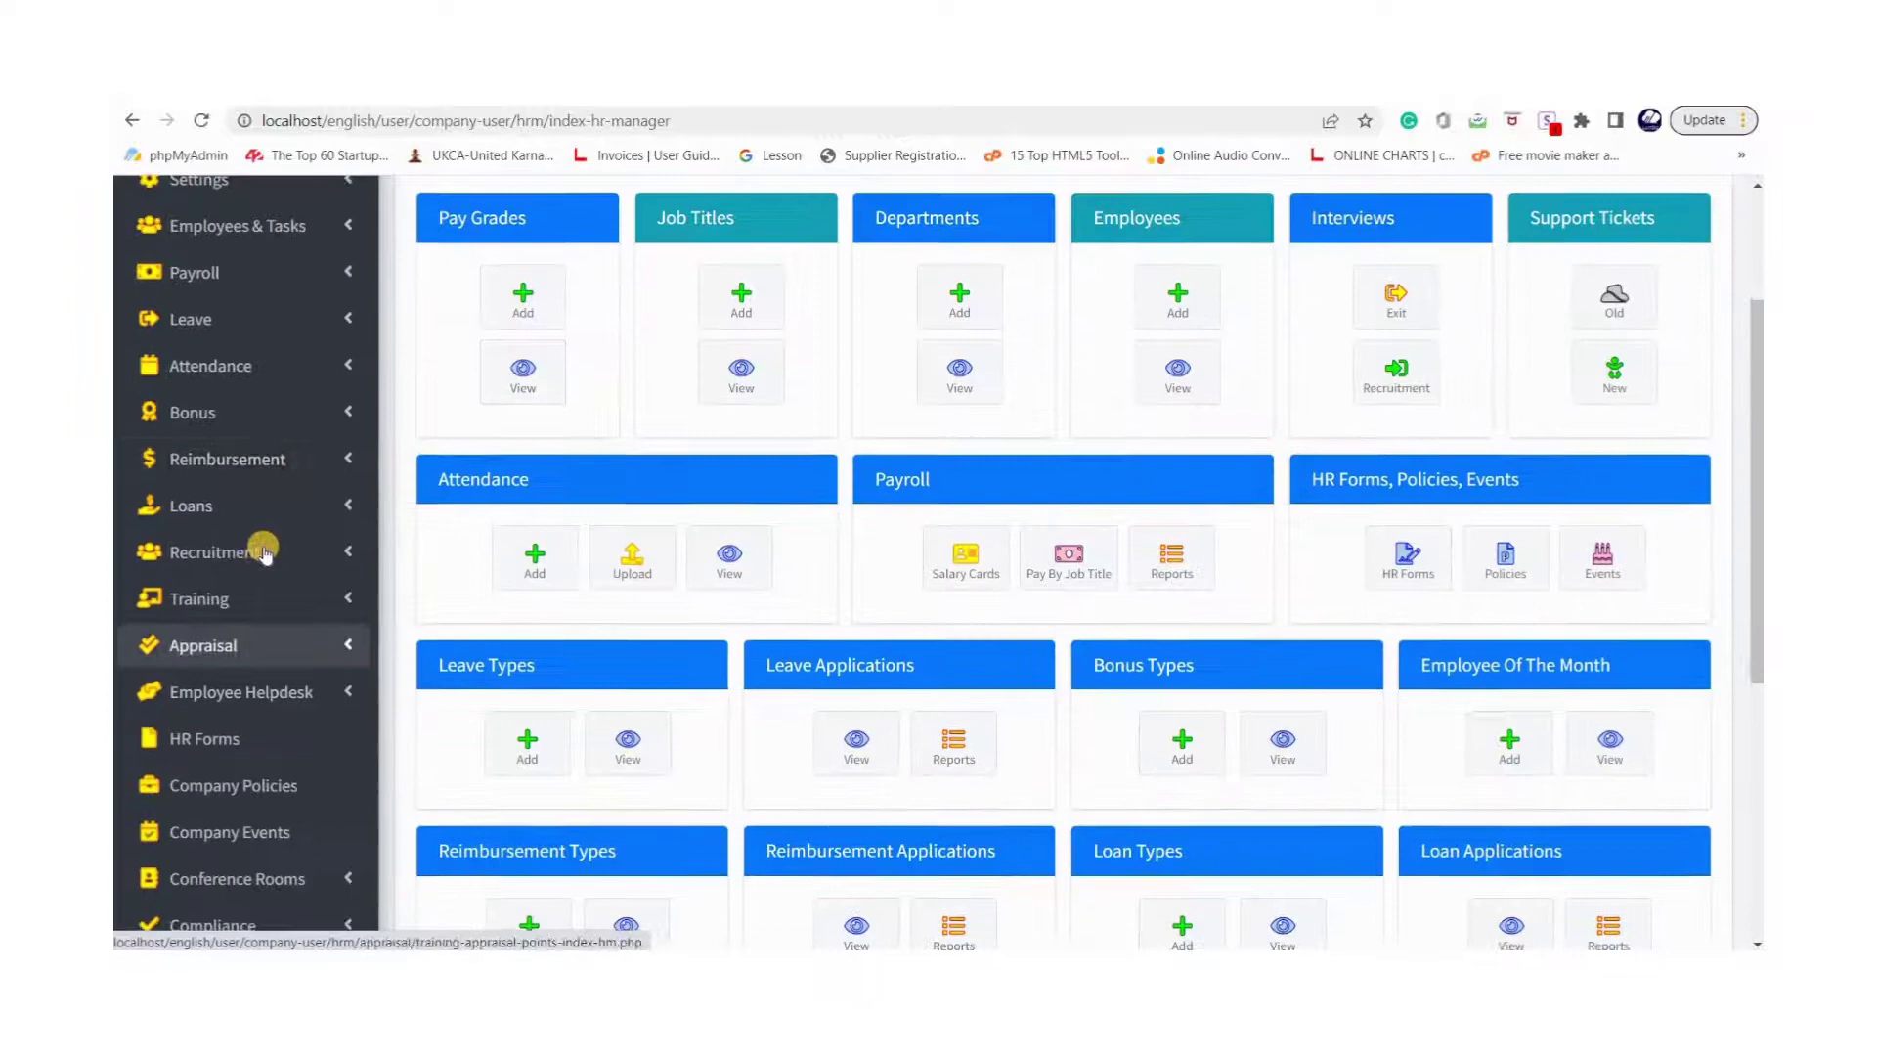
pyautogui.click(264, 552)
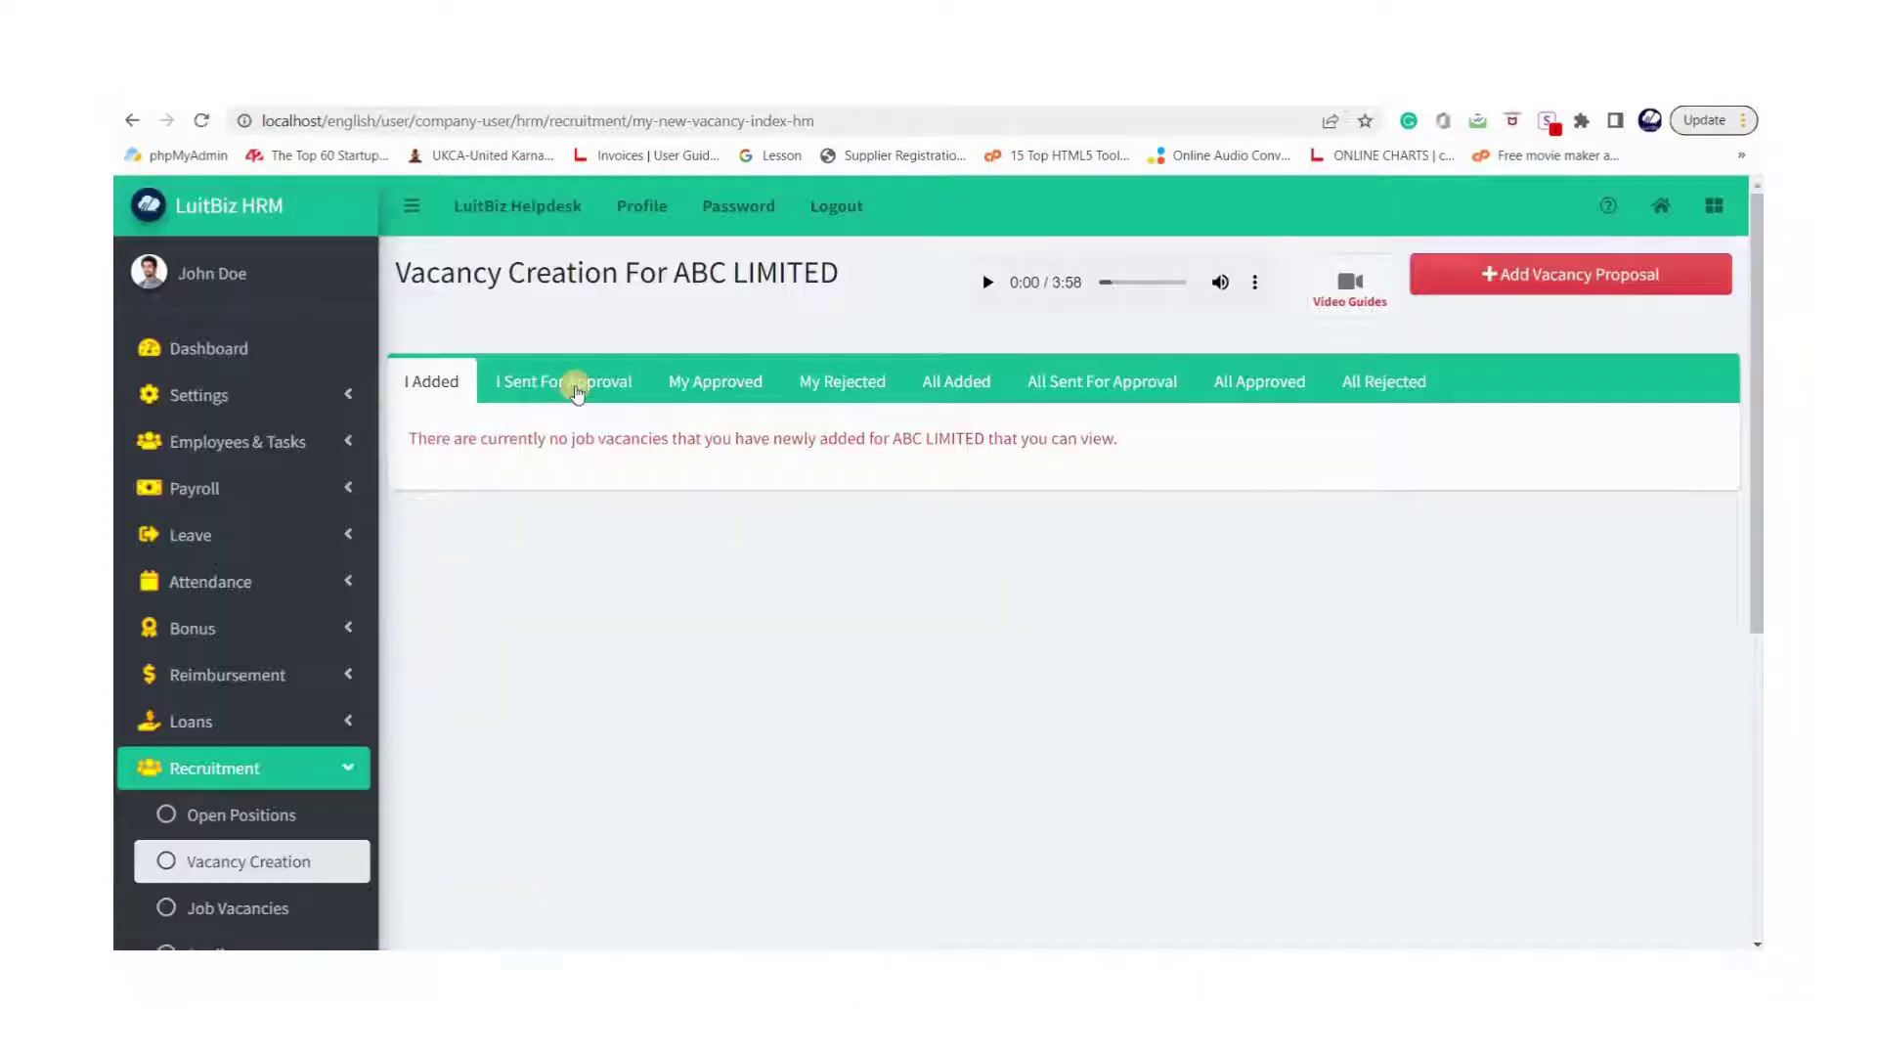
pyautogui.click(577, 389)
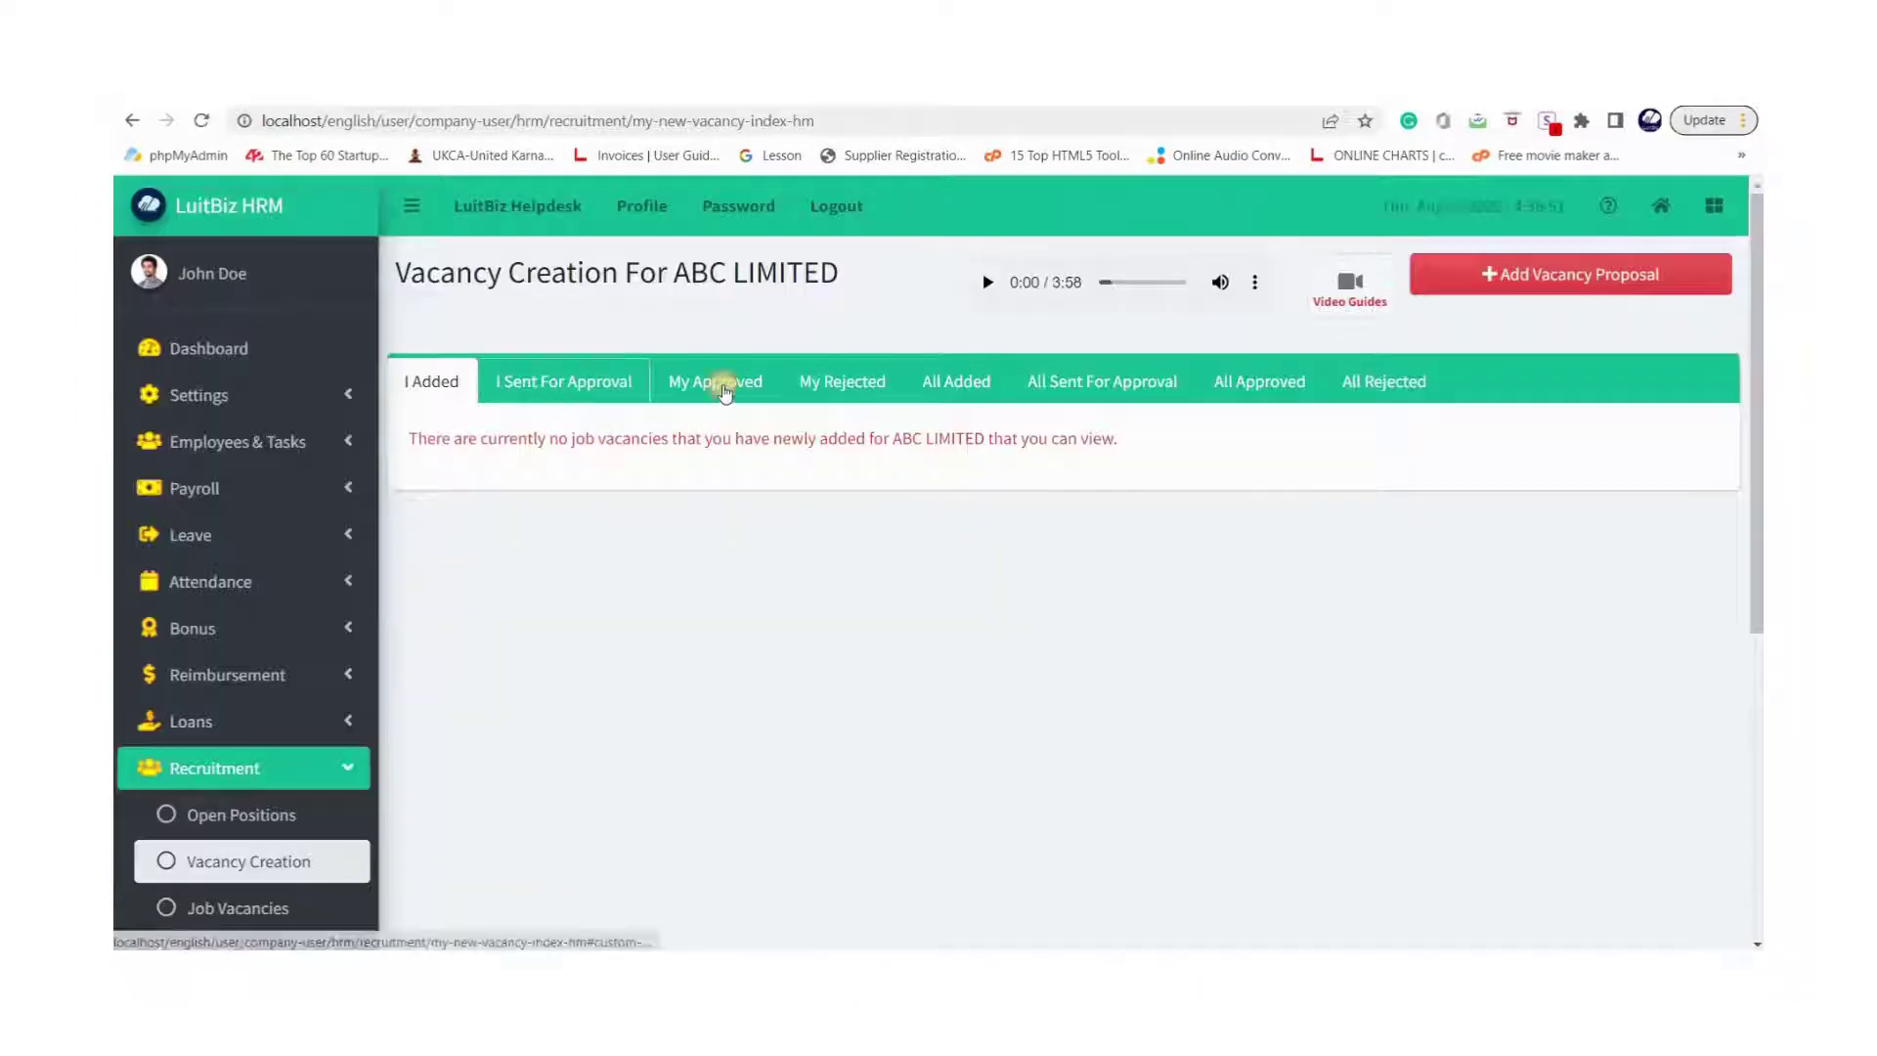
pyautogui.click(720, 381)
pyautogui.scroll(-5, 280, 582)
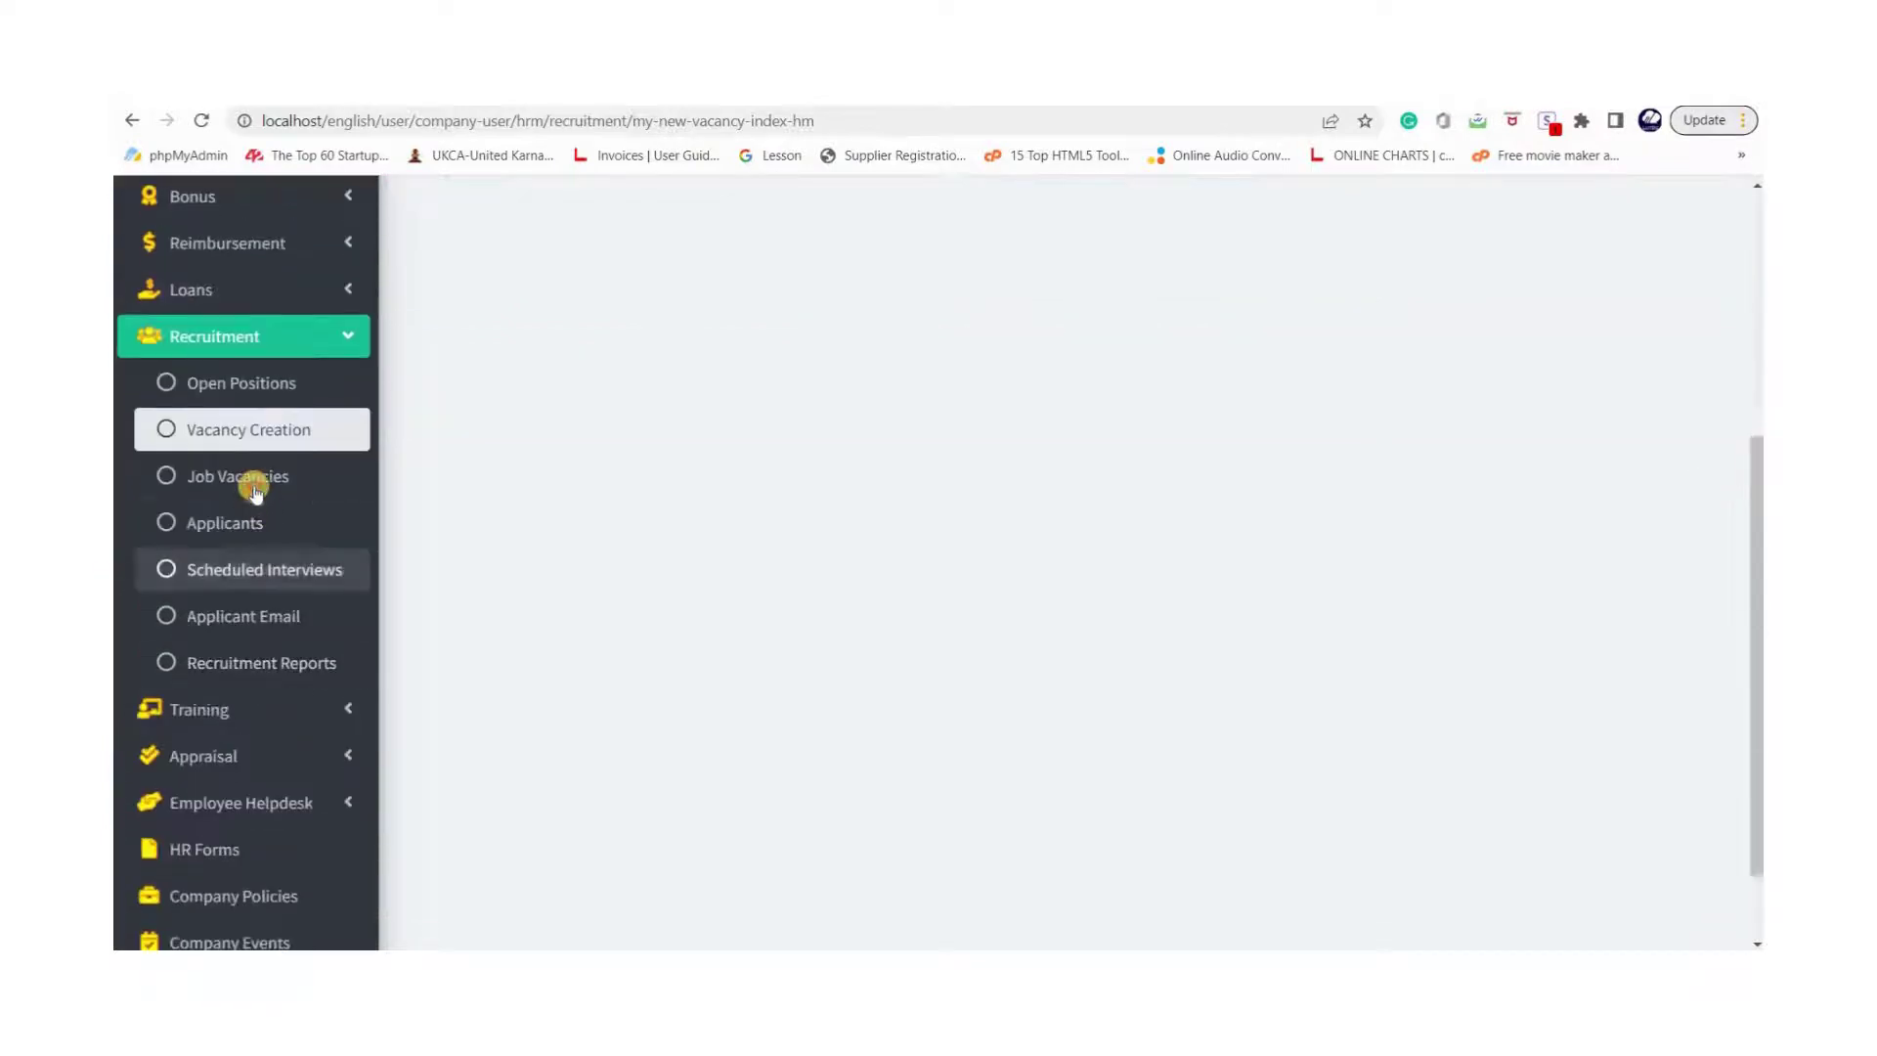
pyautogui.click(259, 474)
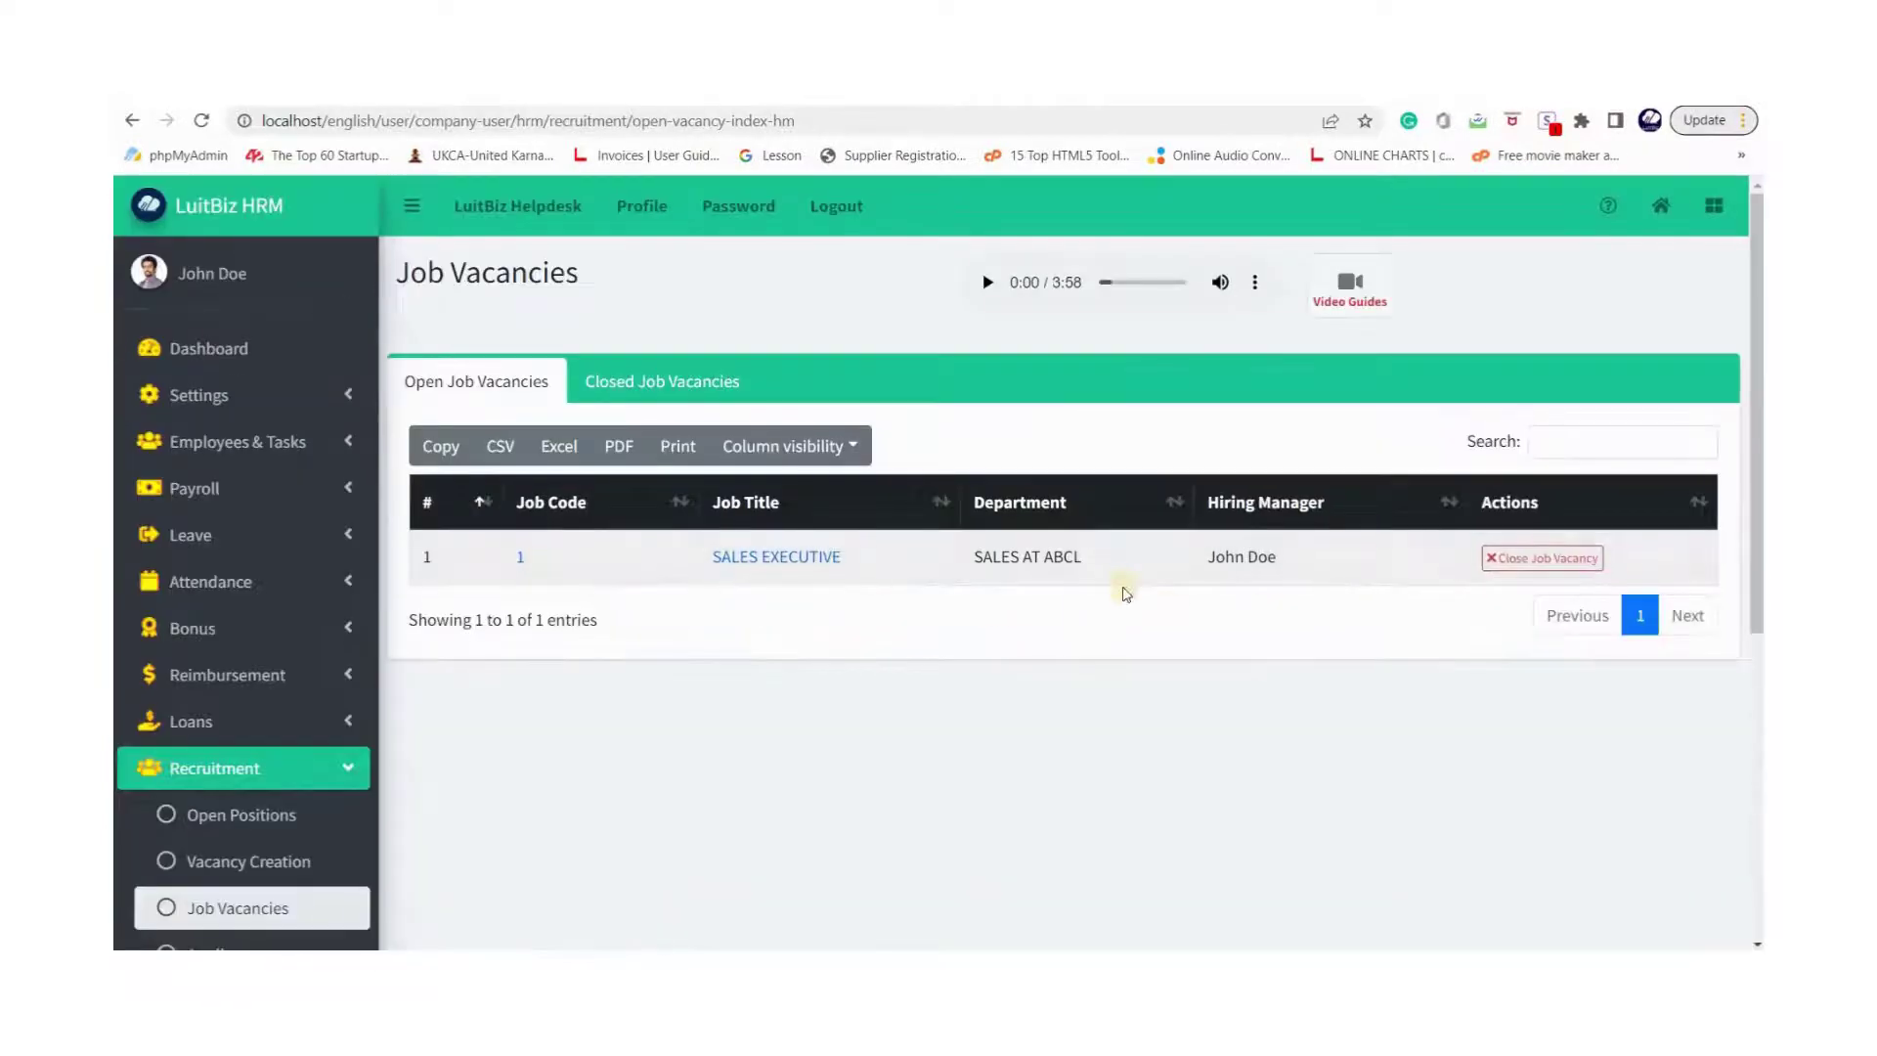
pyautogui.scroll(-3, 252, 724)
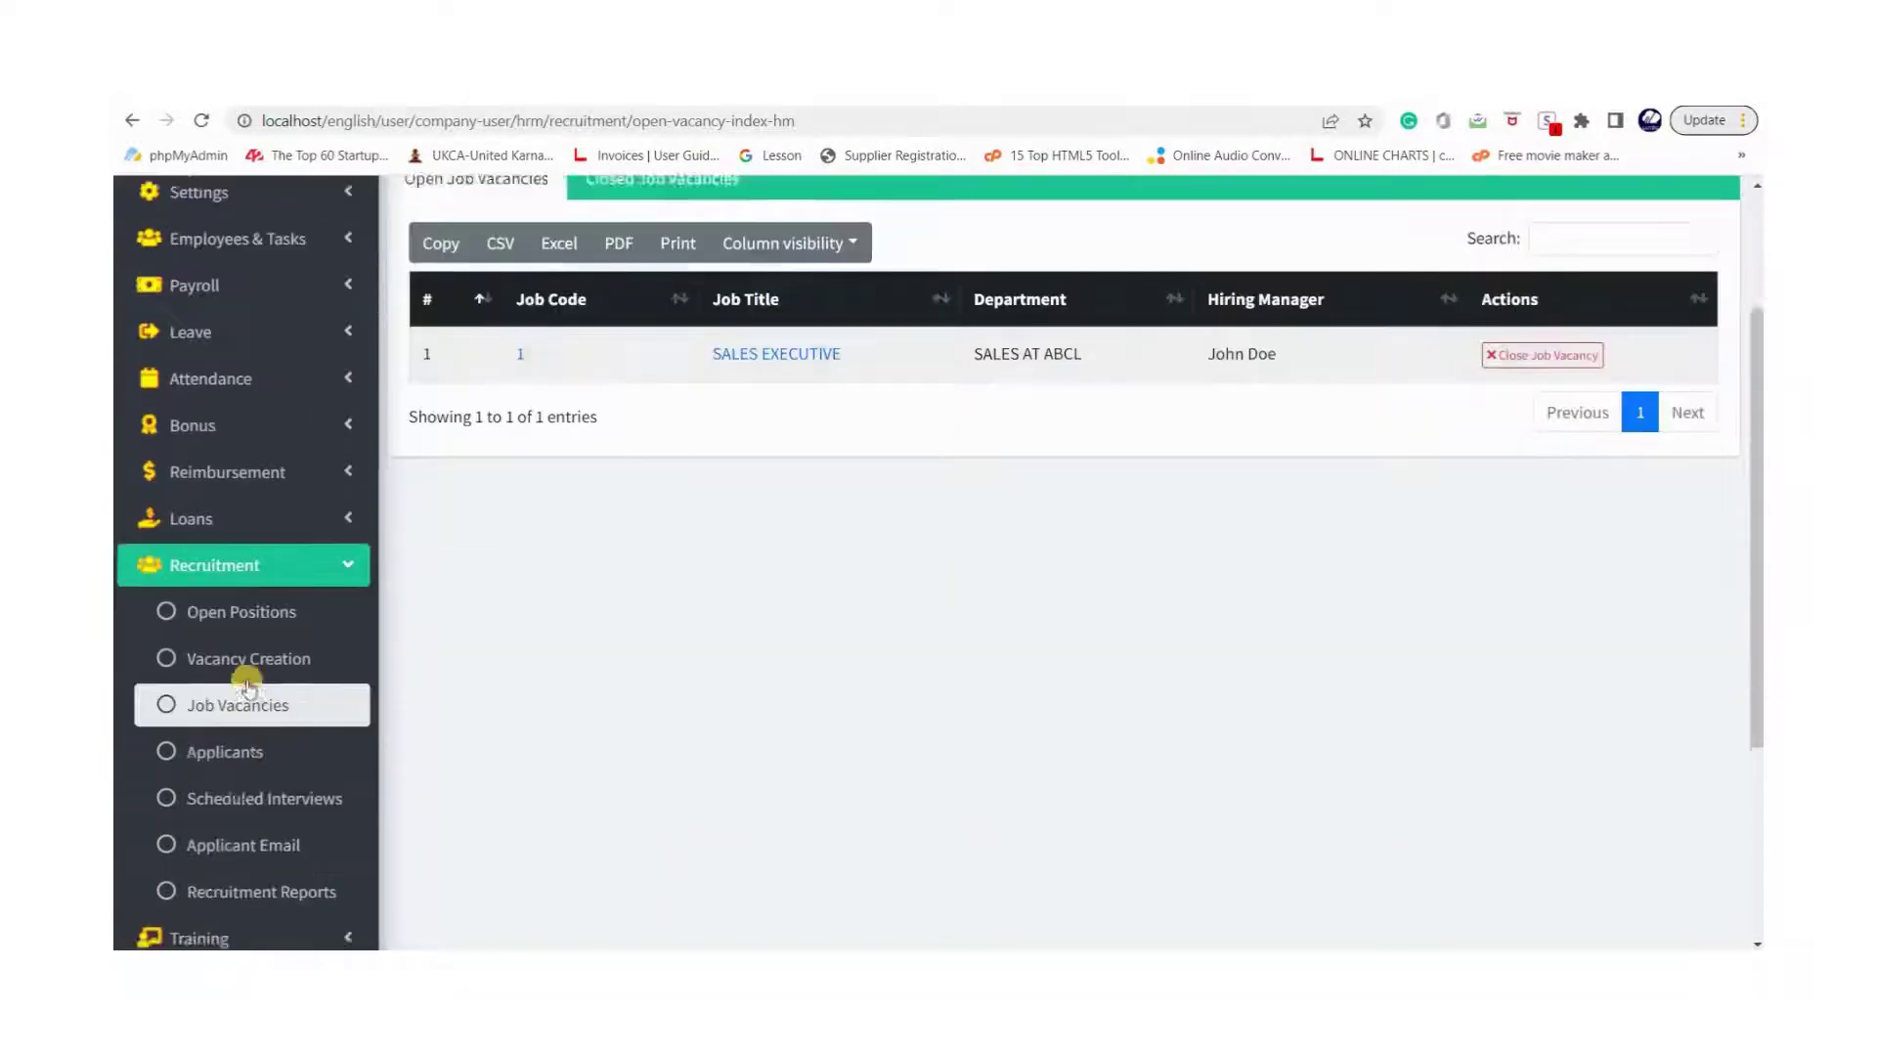
pyautogui.scroll(-2, 244, 627)
pyautogui.click(240, 629)
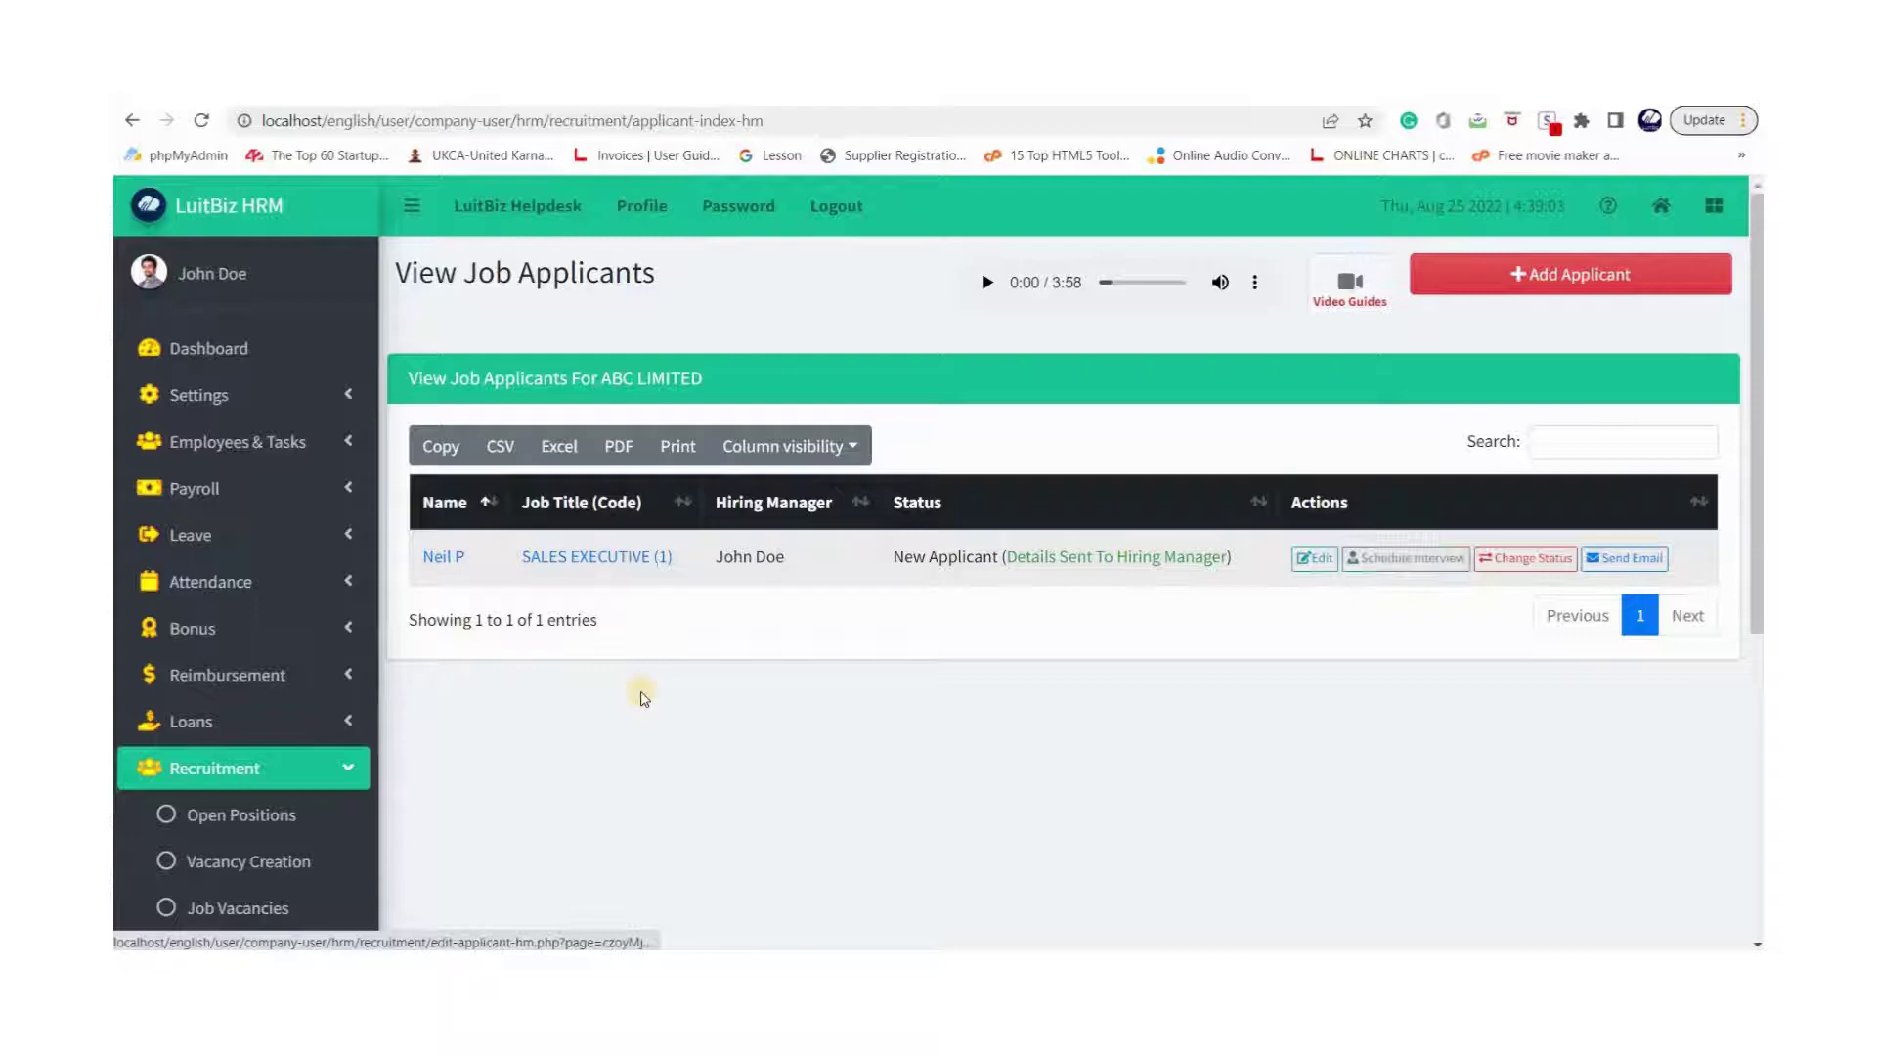
pyautogui.scroll(-3, 209, 729)
pyautogui.click(264, 675)
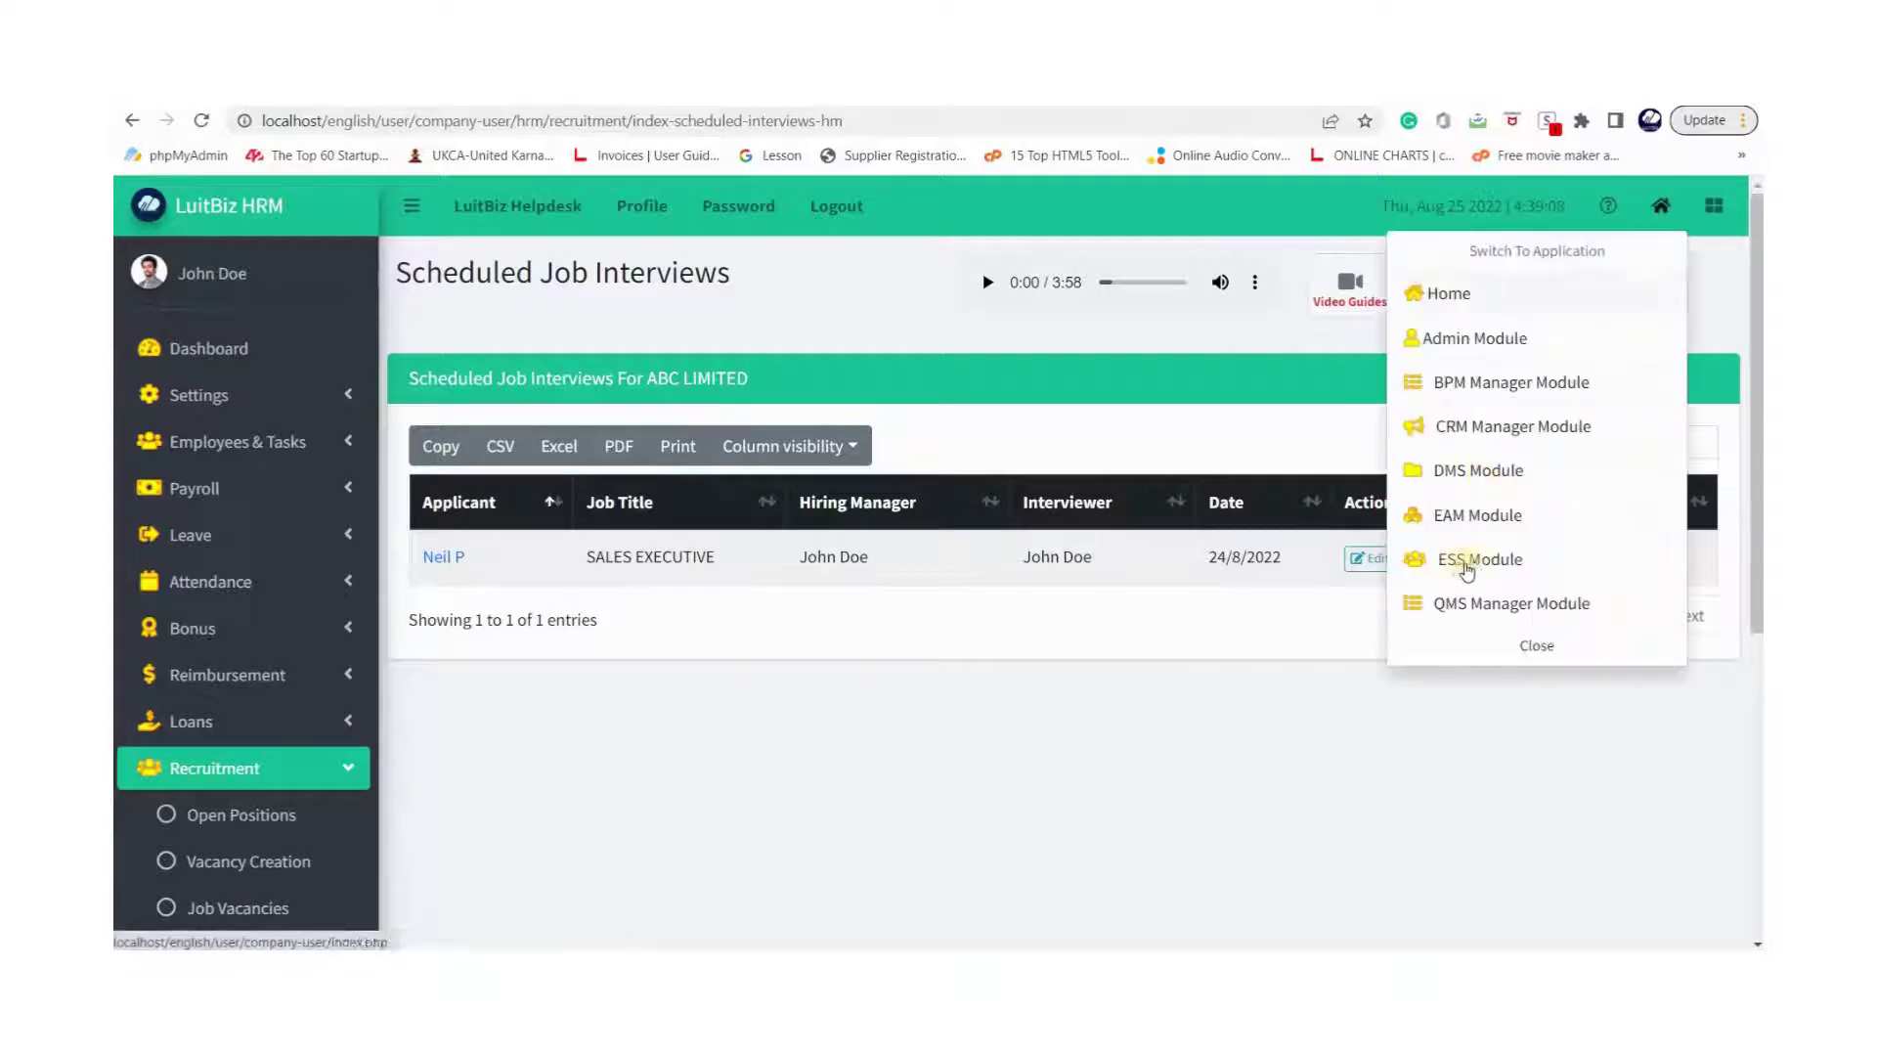
pyautogui.click(1524, 560)
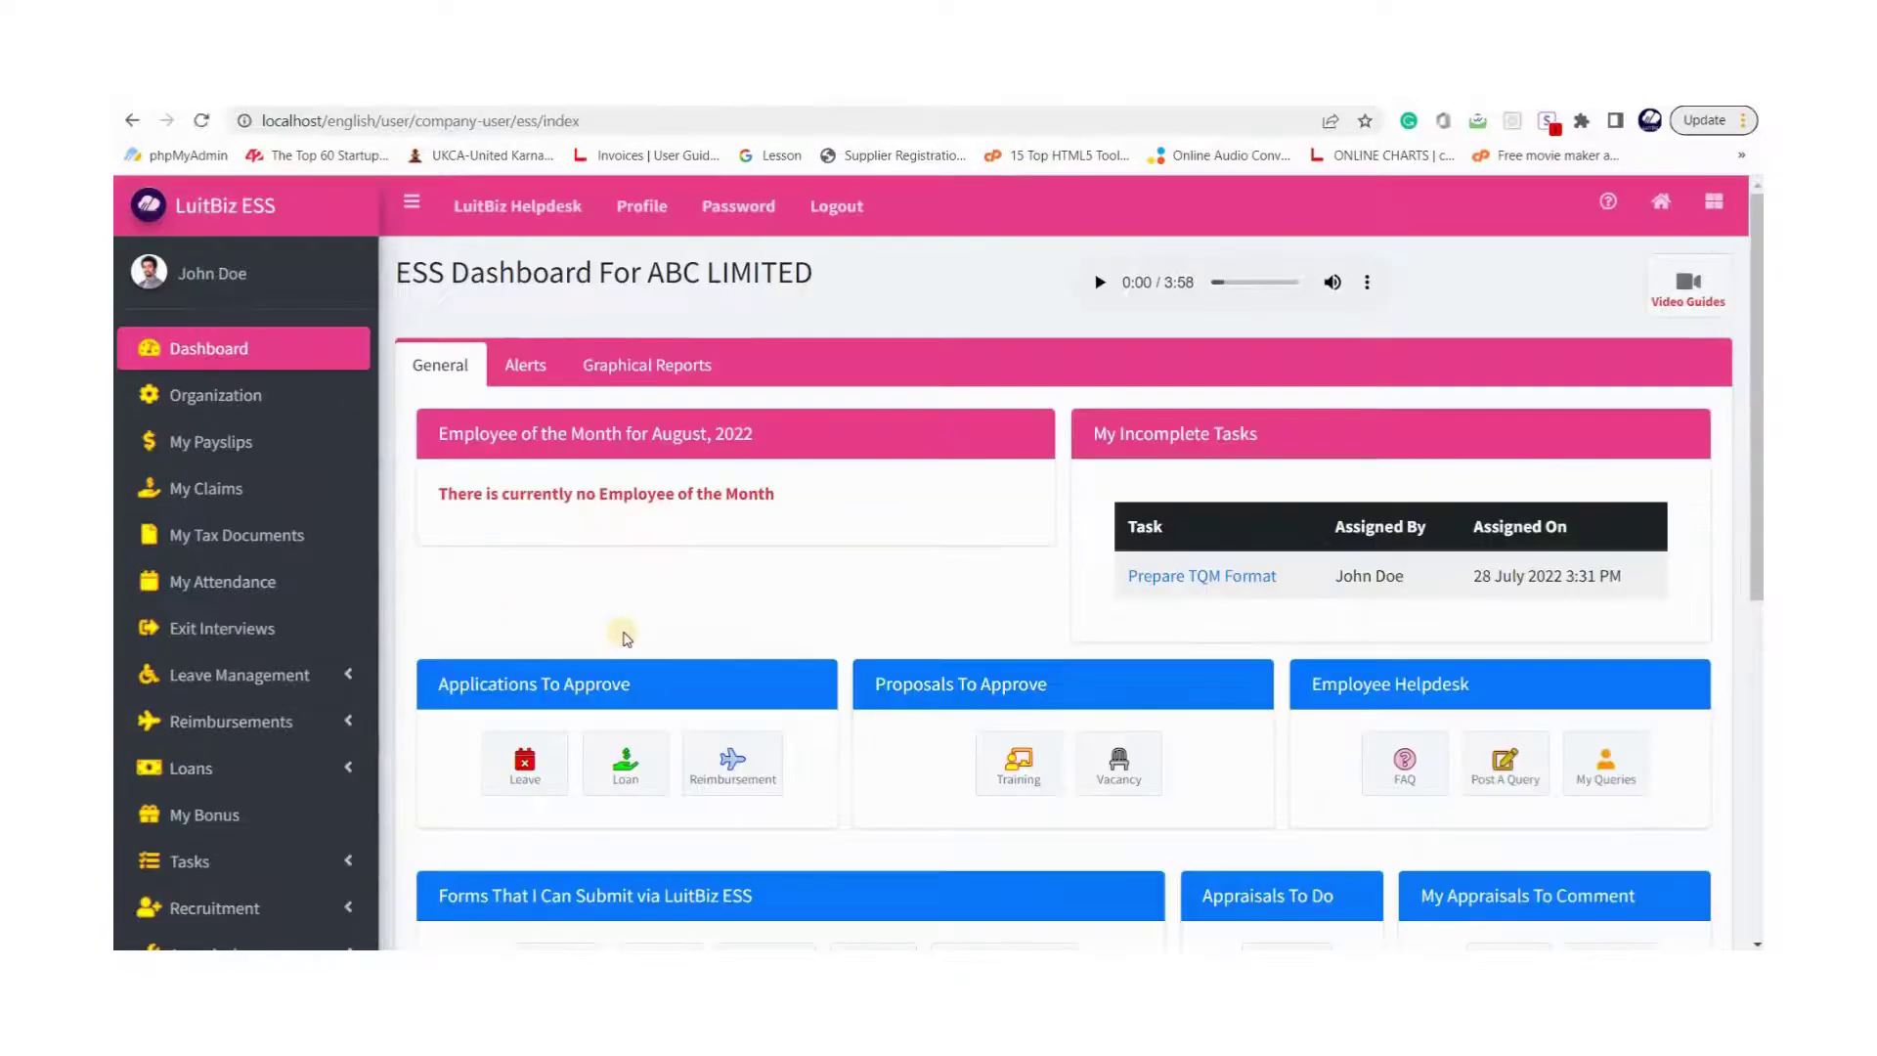
pyautogui.scroll(-1, 1198, 412)
pyautogui.scroll(-3, 1198, 413)
pyautogui.scroll(4, 1087, 415)
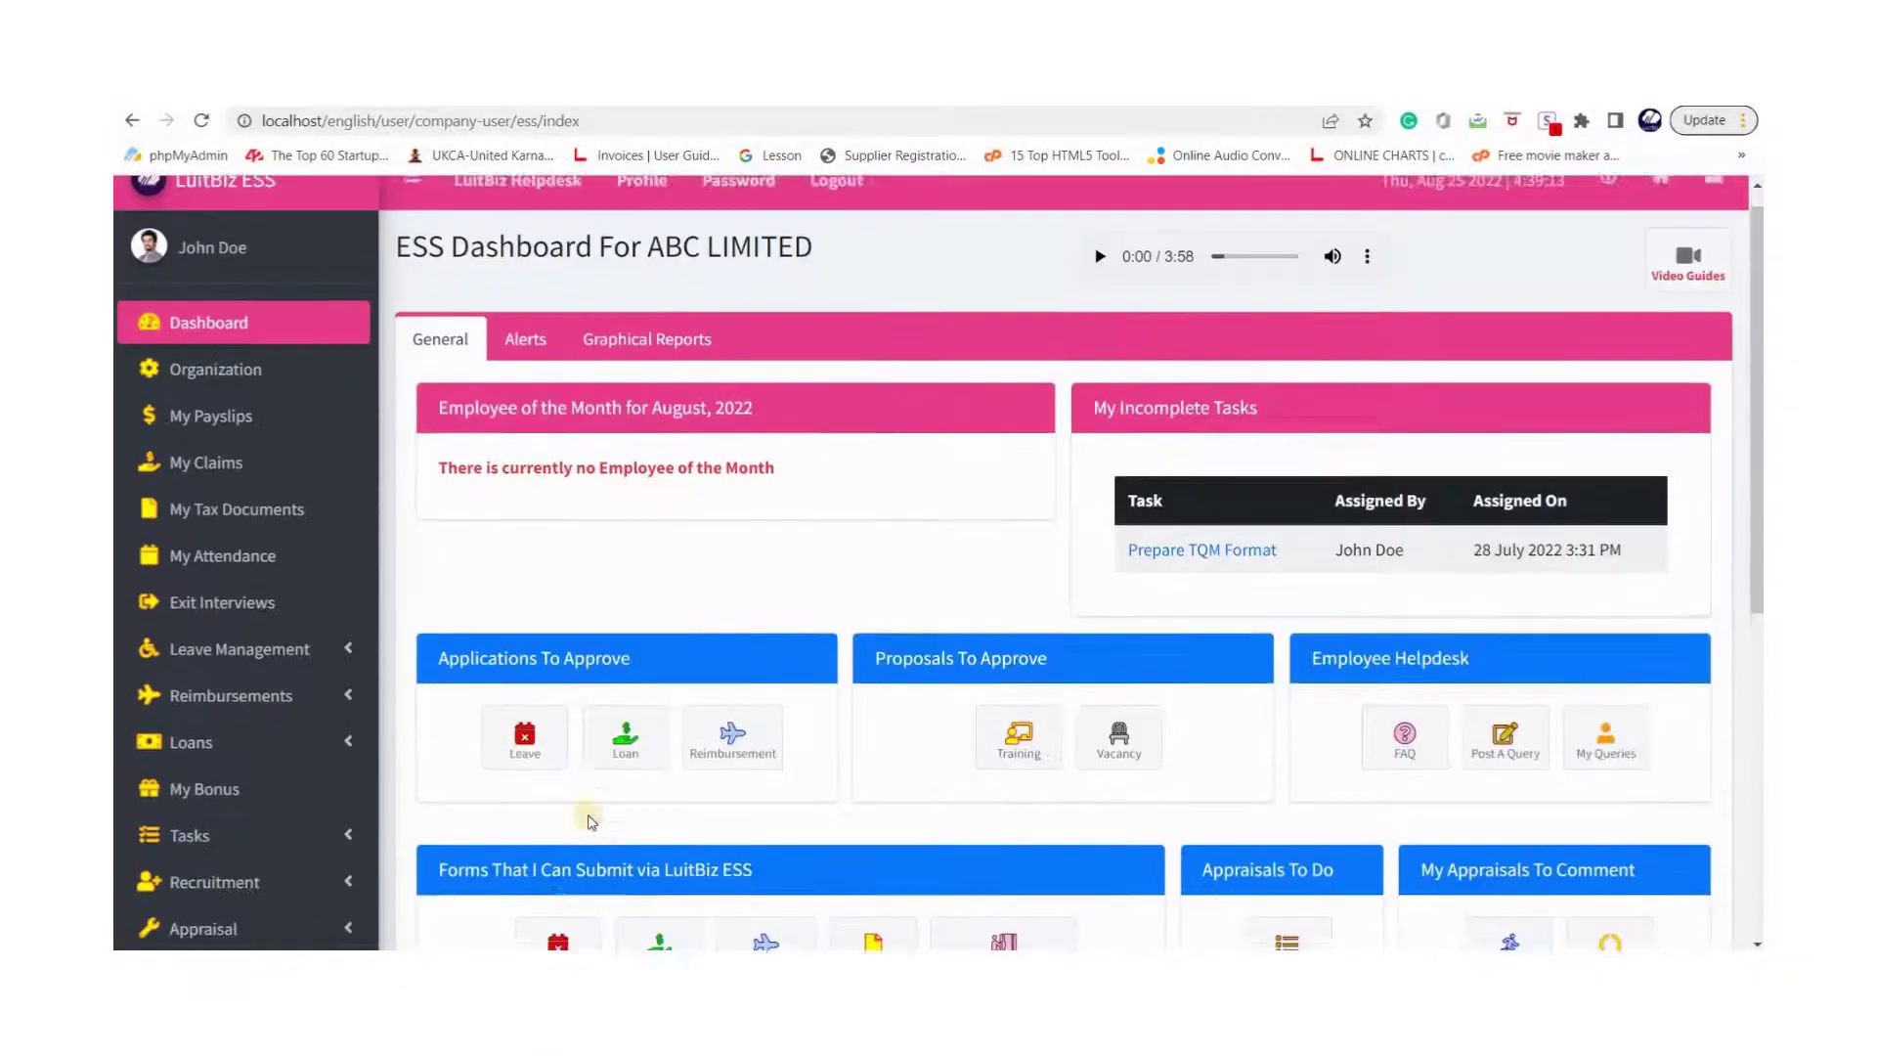
pyautogui.scroll(-3, 624, 773)
pyautogui.scroll(-2, 704, 684)
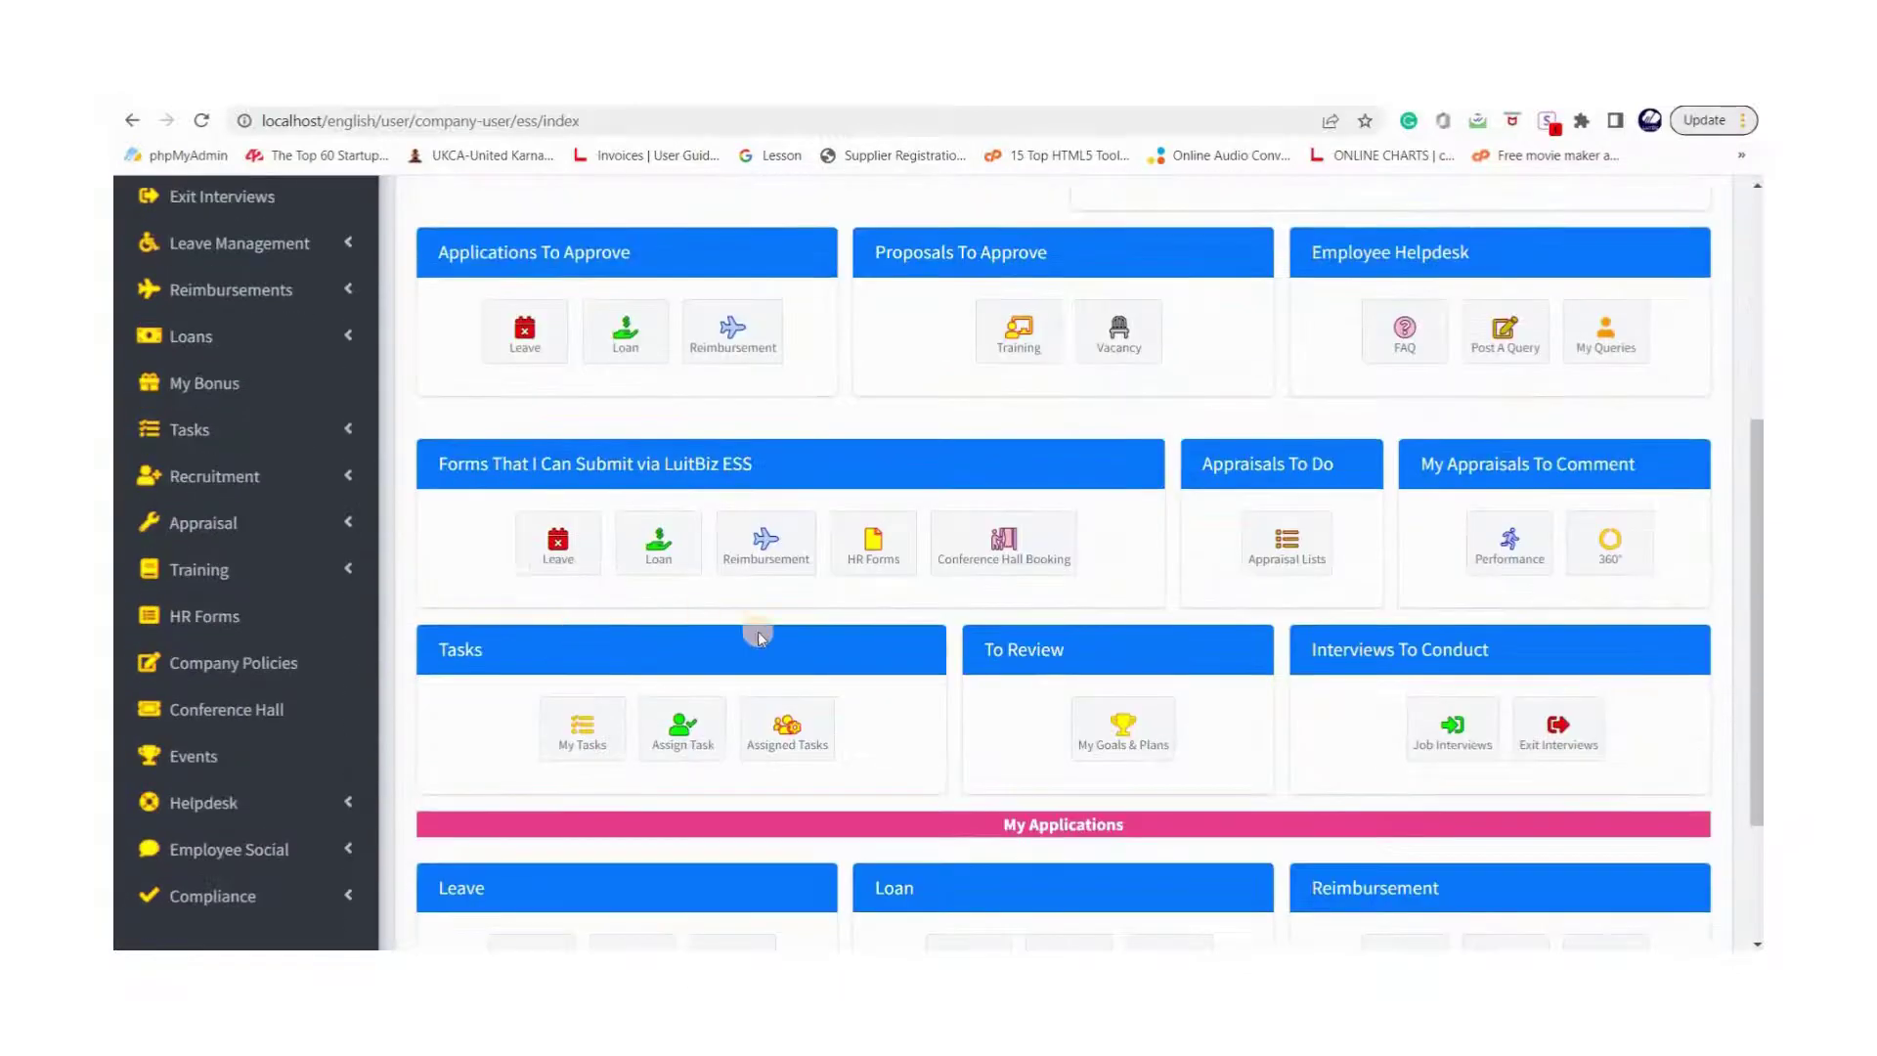
pyautogui.scroll(-2, 857, 682)
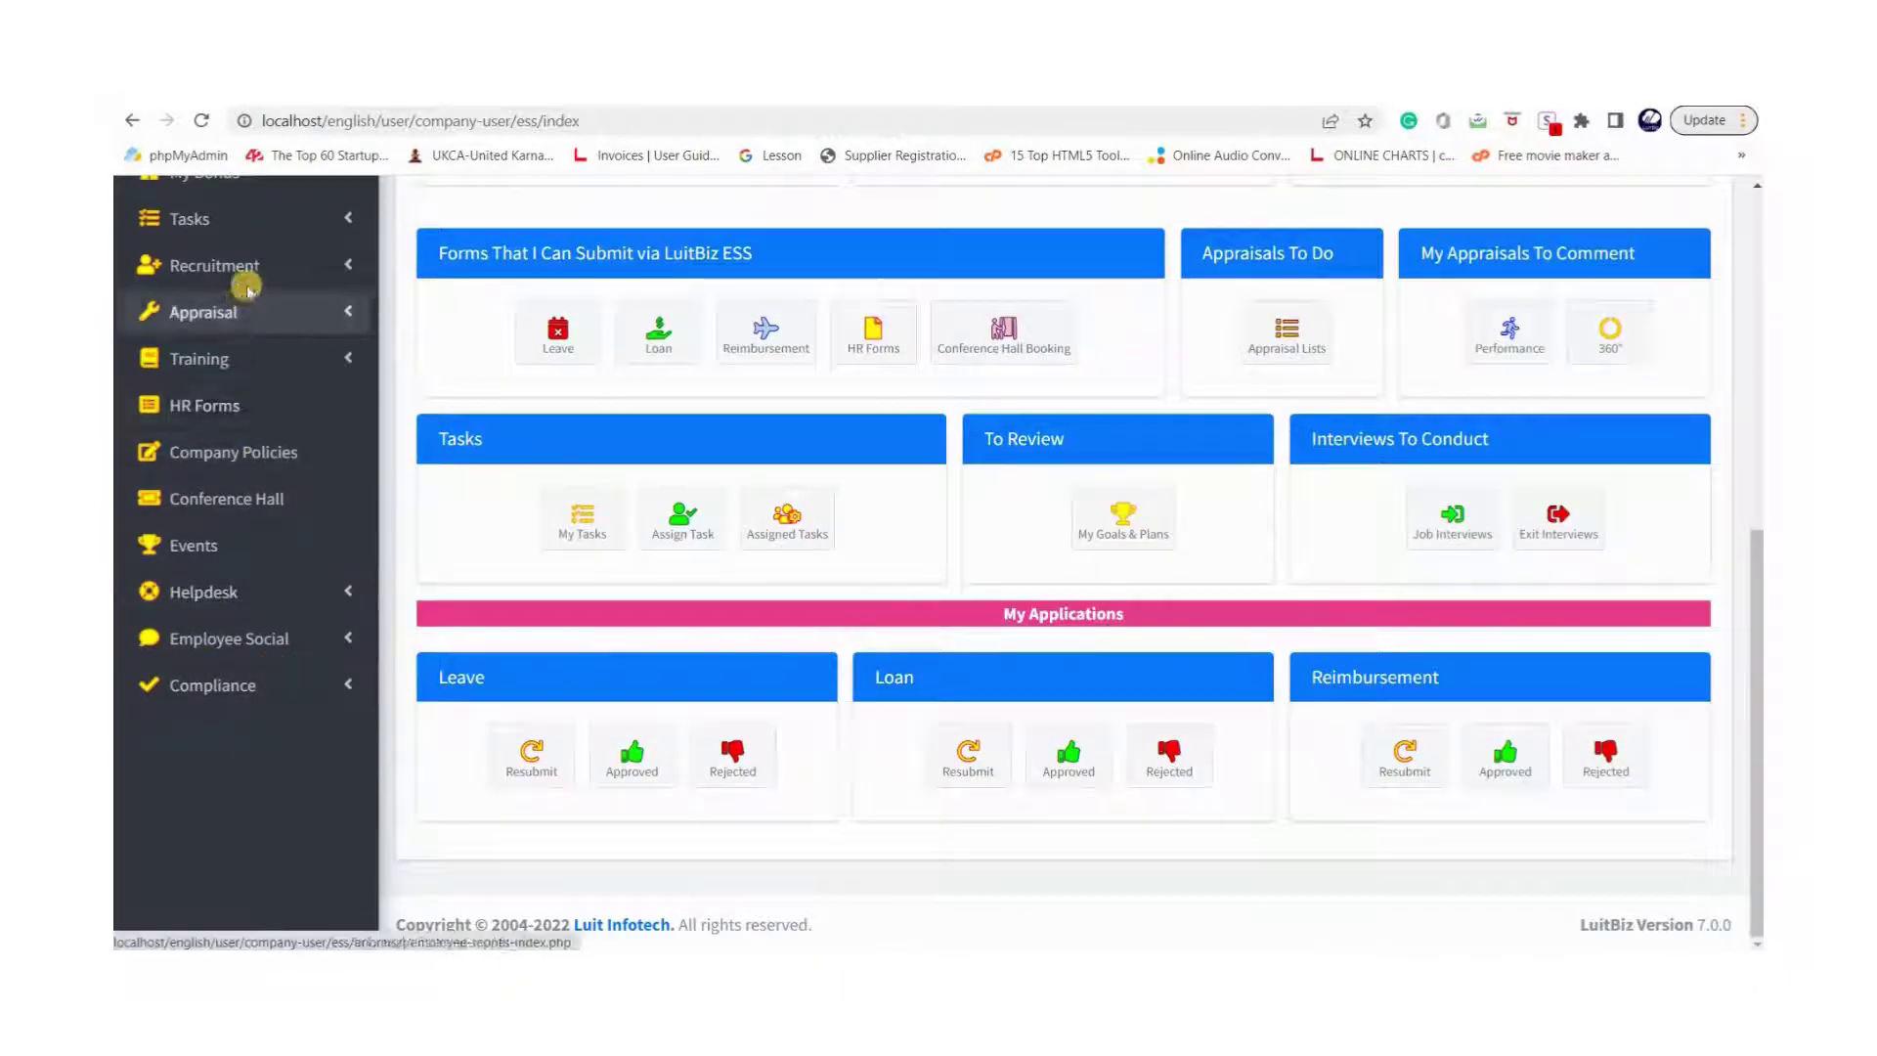
pyautogui.click(214, 265)
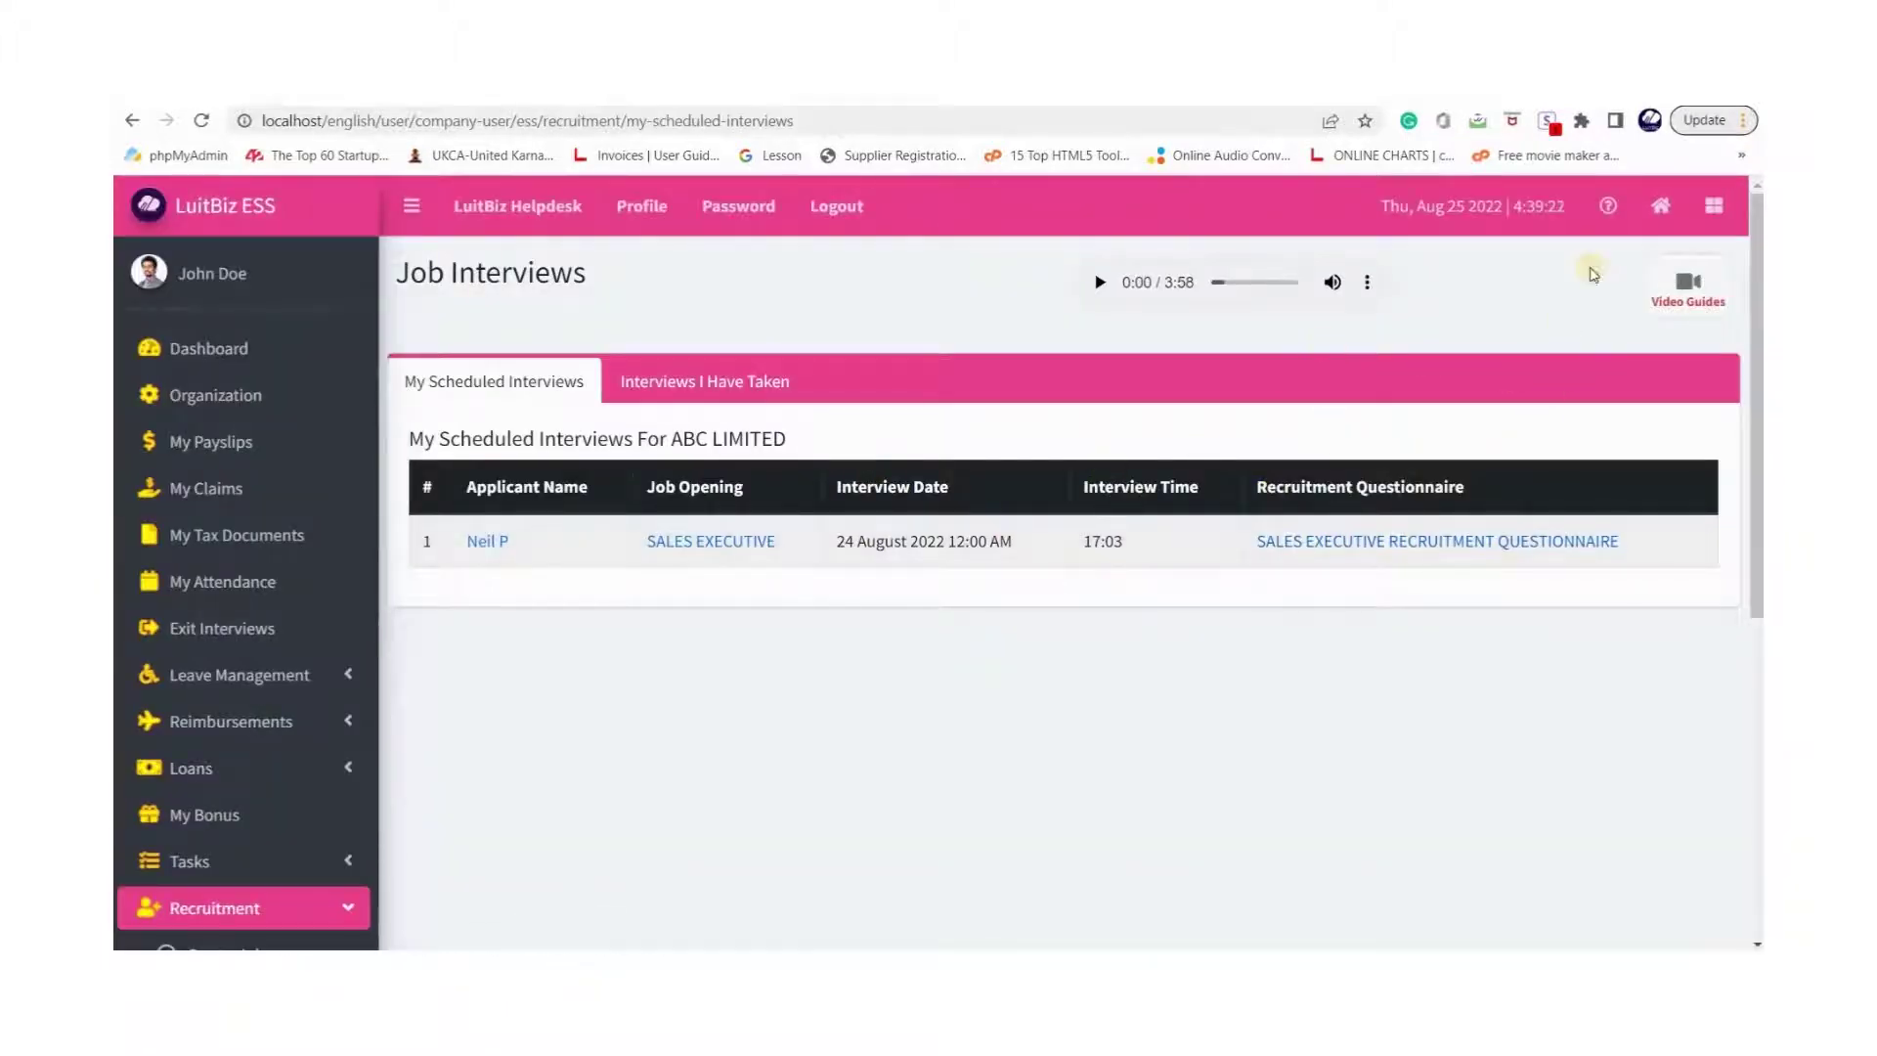
pyautogui.click(1658, 215)
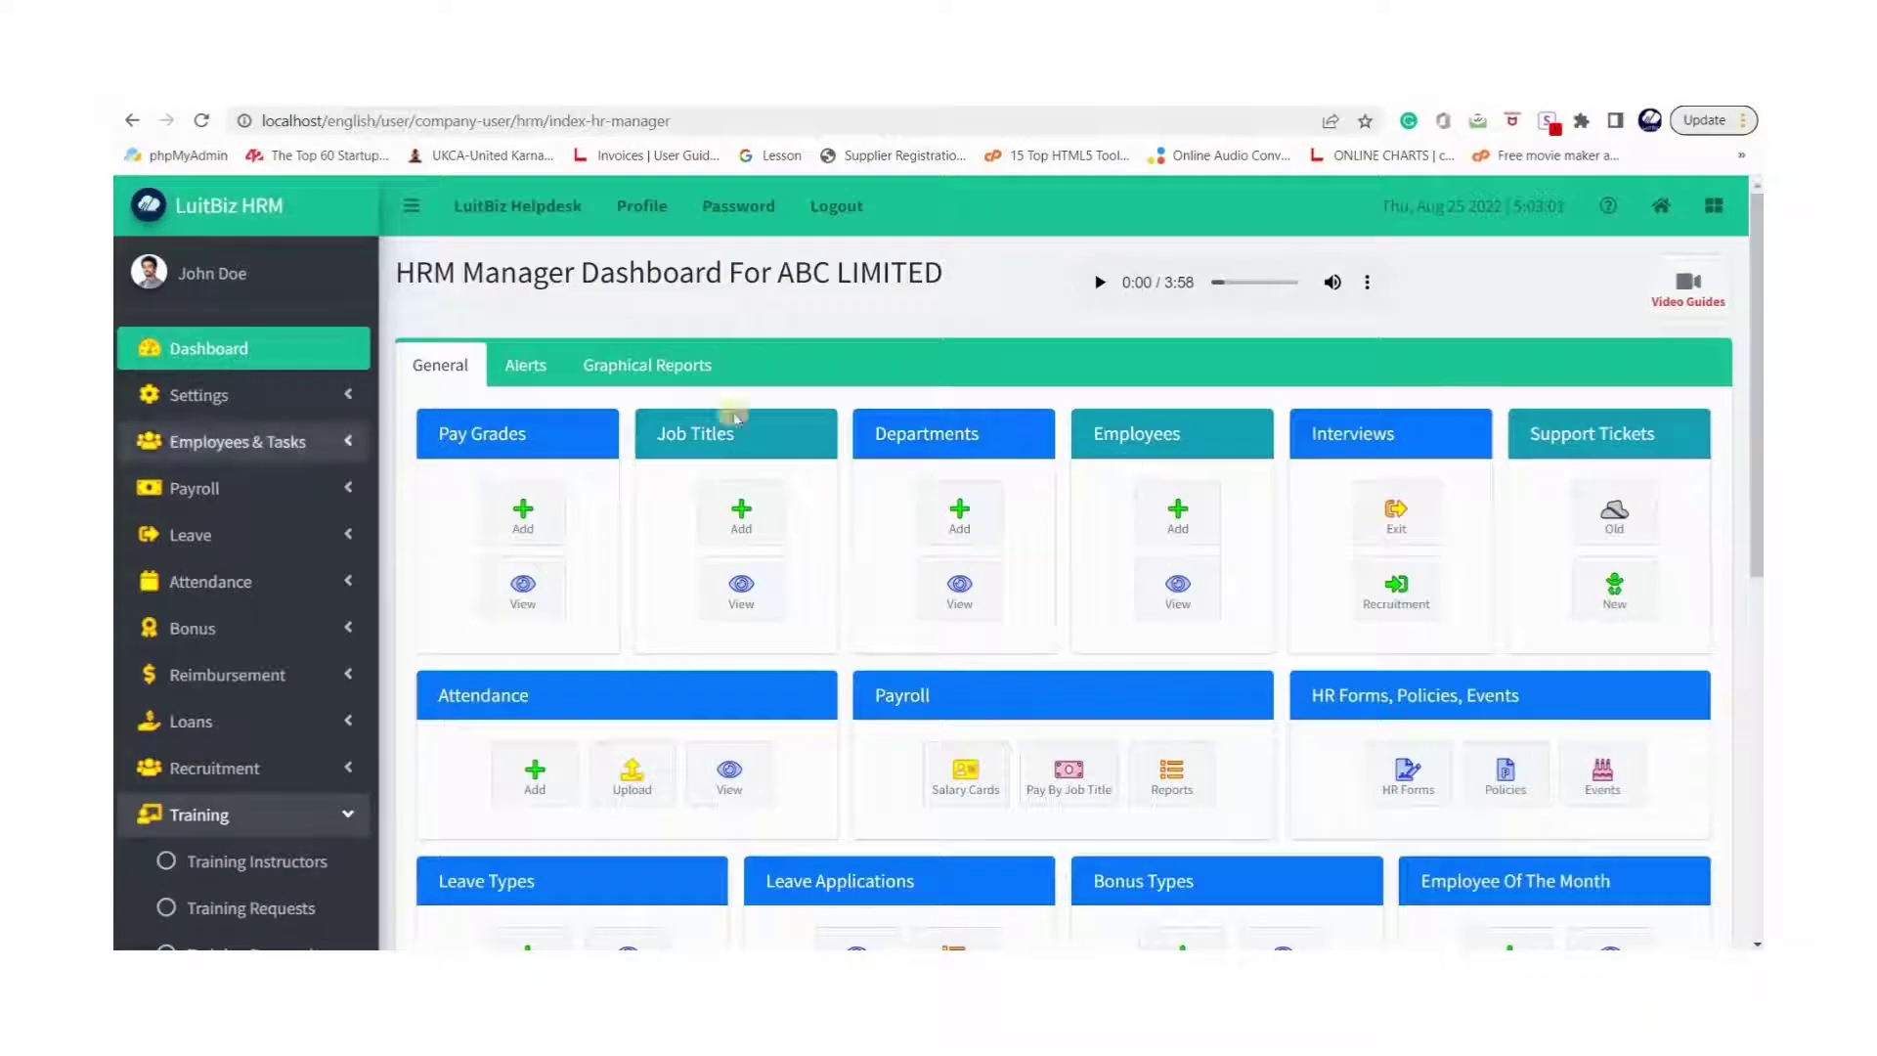
# Review the HRM training instructors list and the German Language training requests.
pyautogui.scroll(-2, 249, 816)
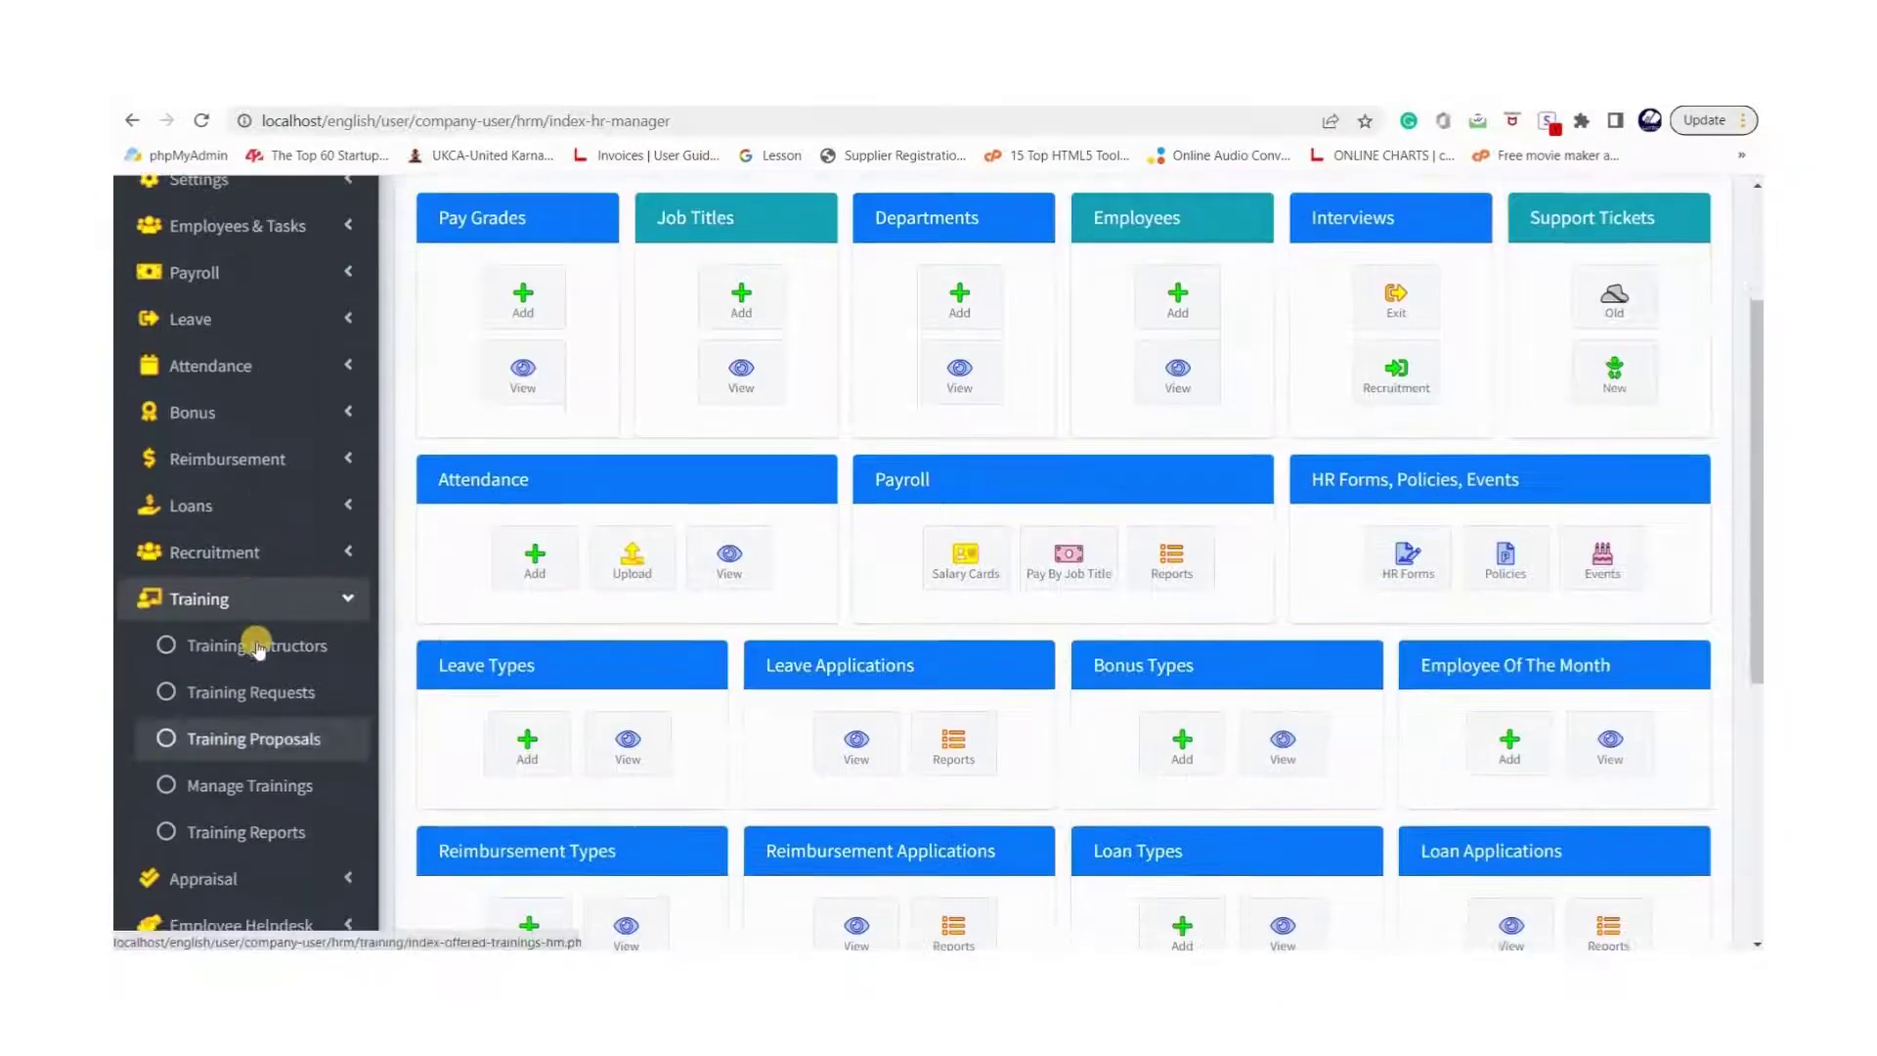
pyautogui.click(217, 634)
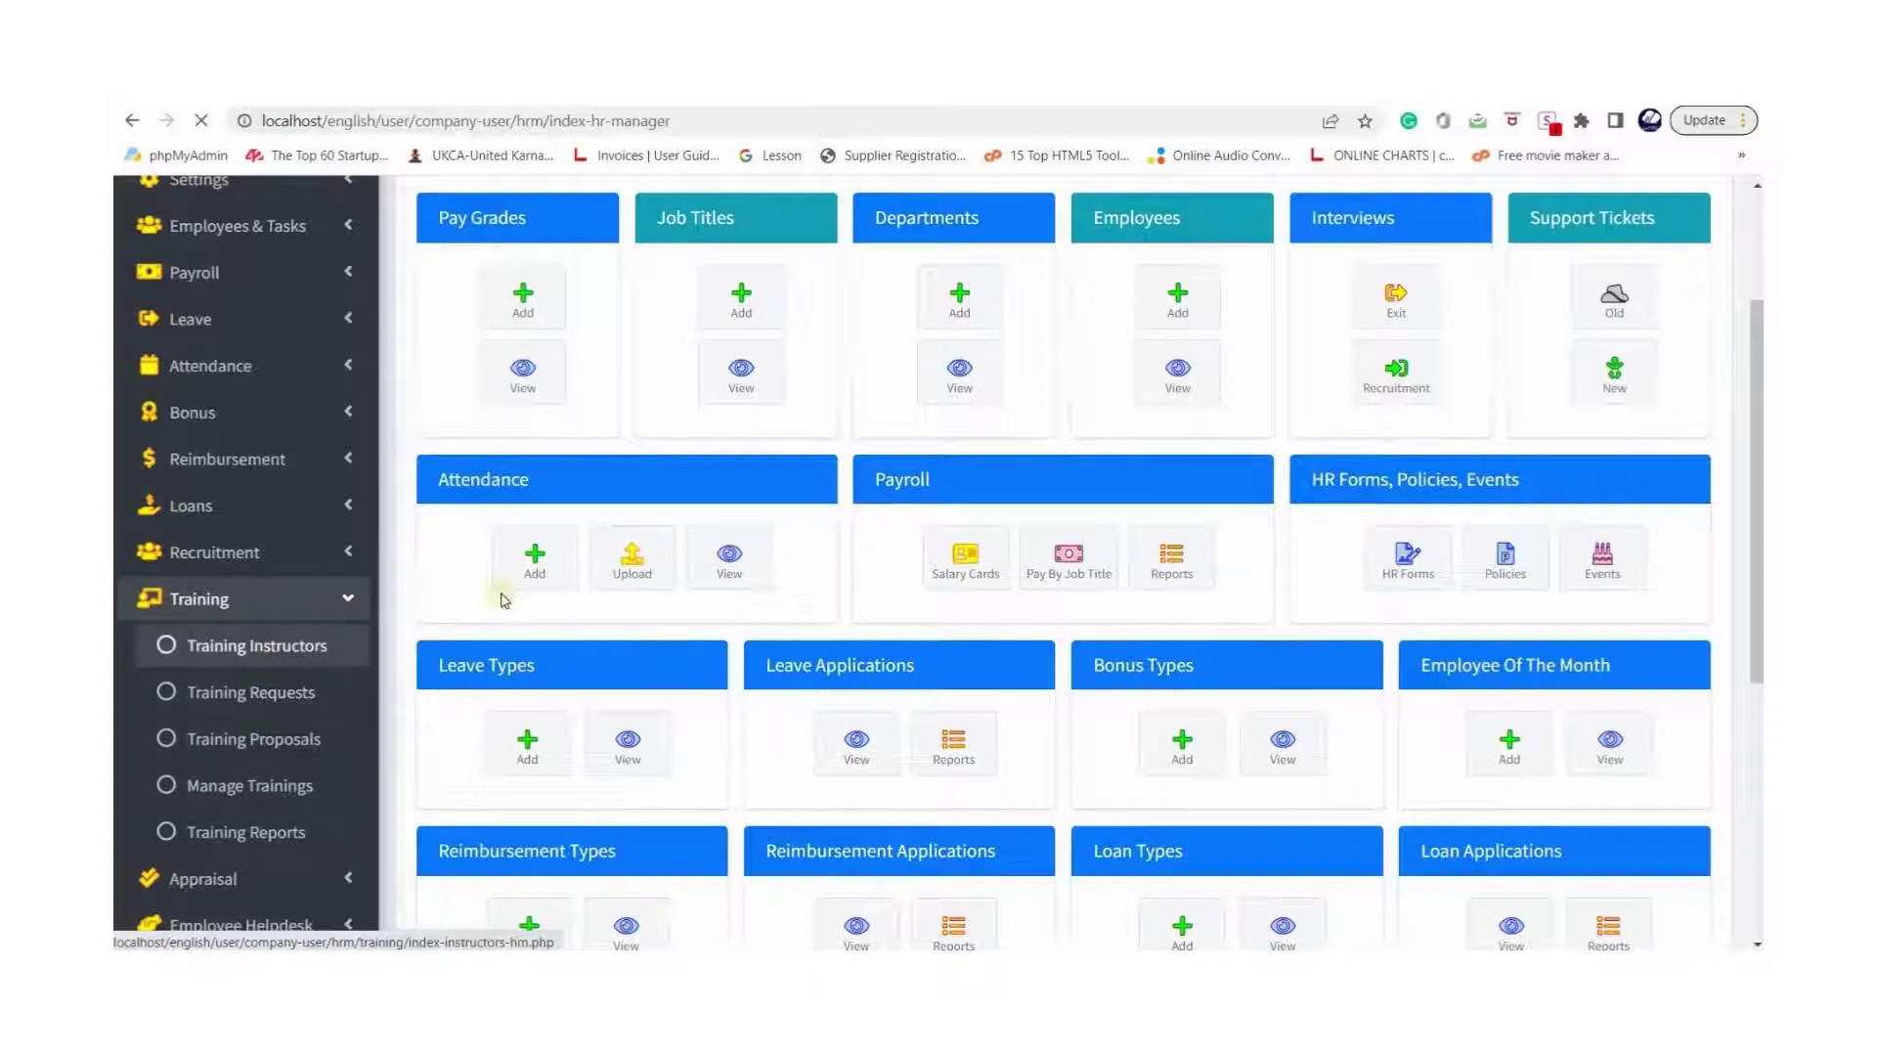
pyautogui.scroll(-5, 499, 626)
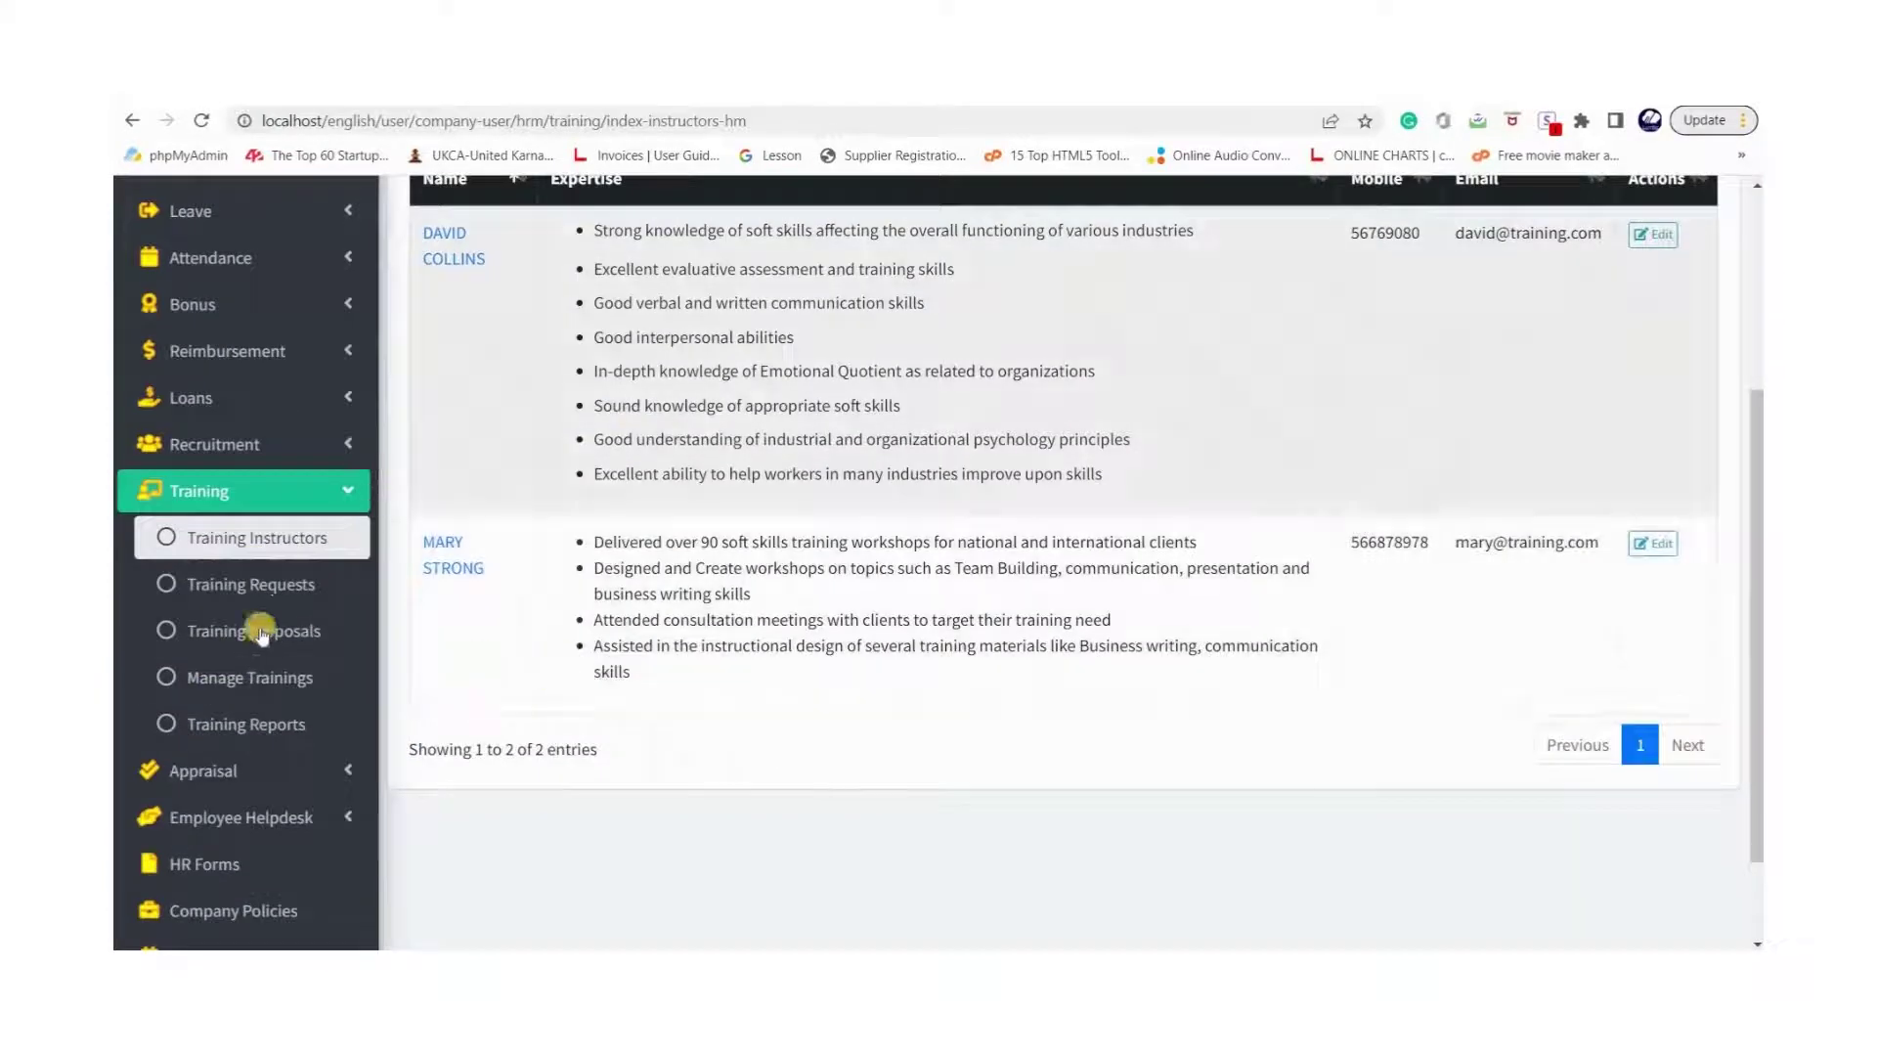
pyautogui.click(251, 584)
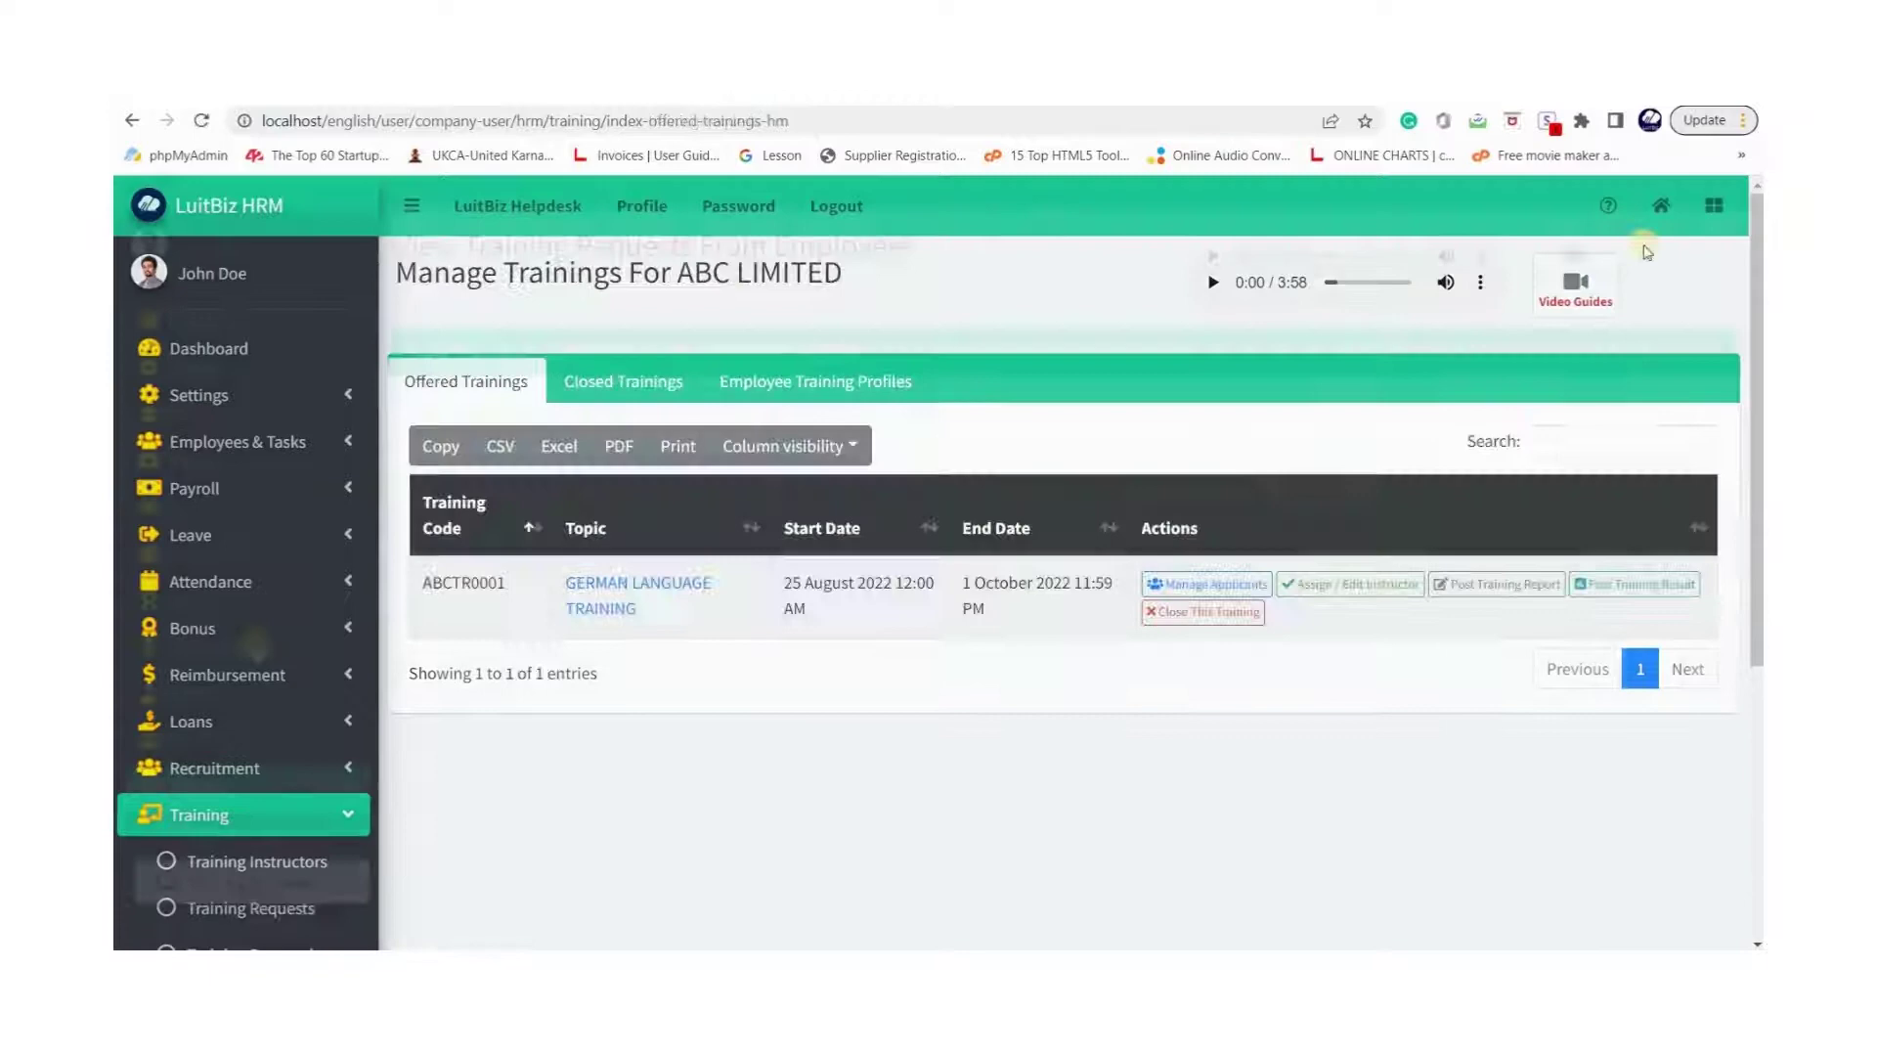
pyautogui.click(1661, 205)
pyautogui.click(1482, 567)
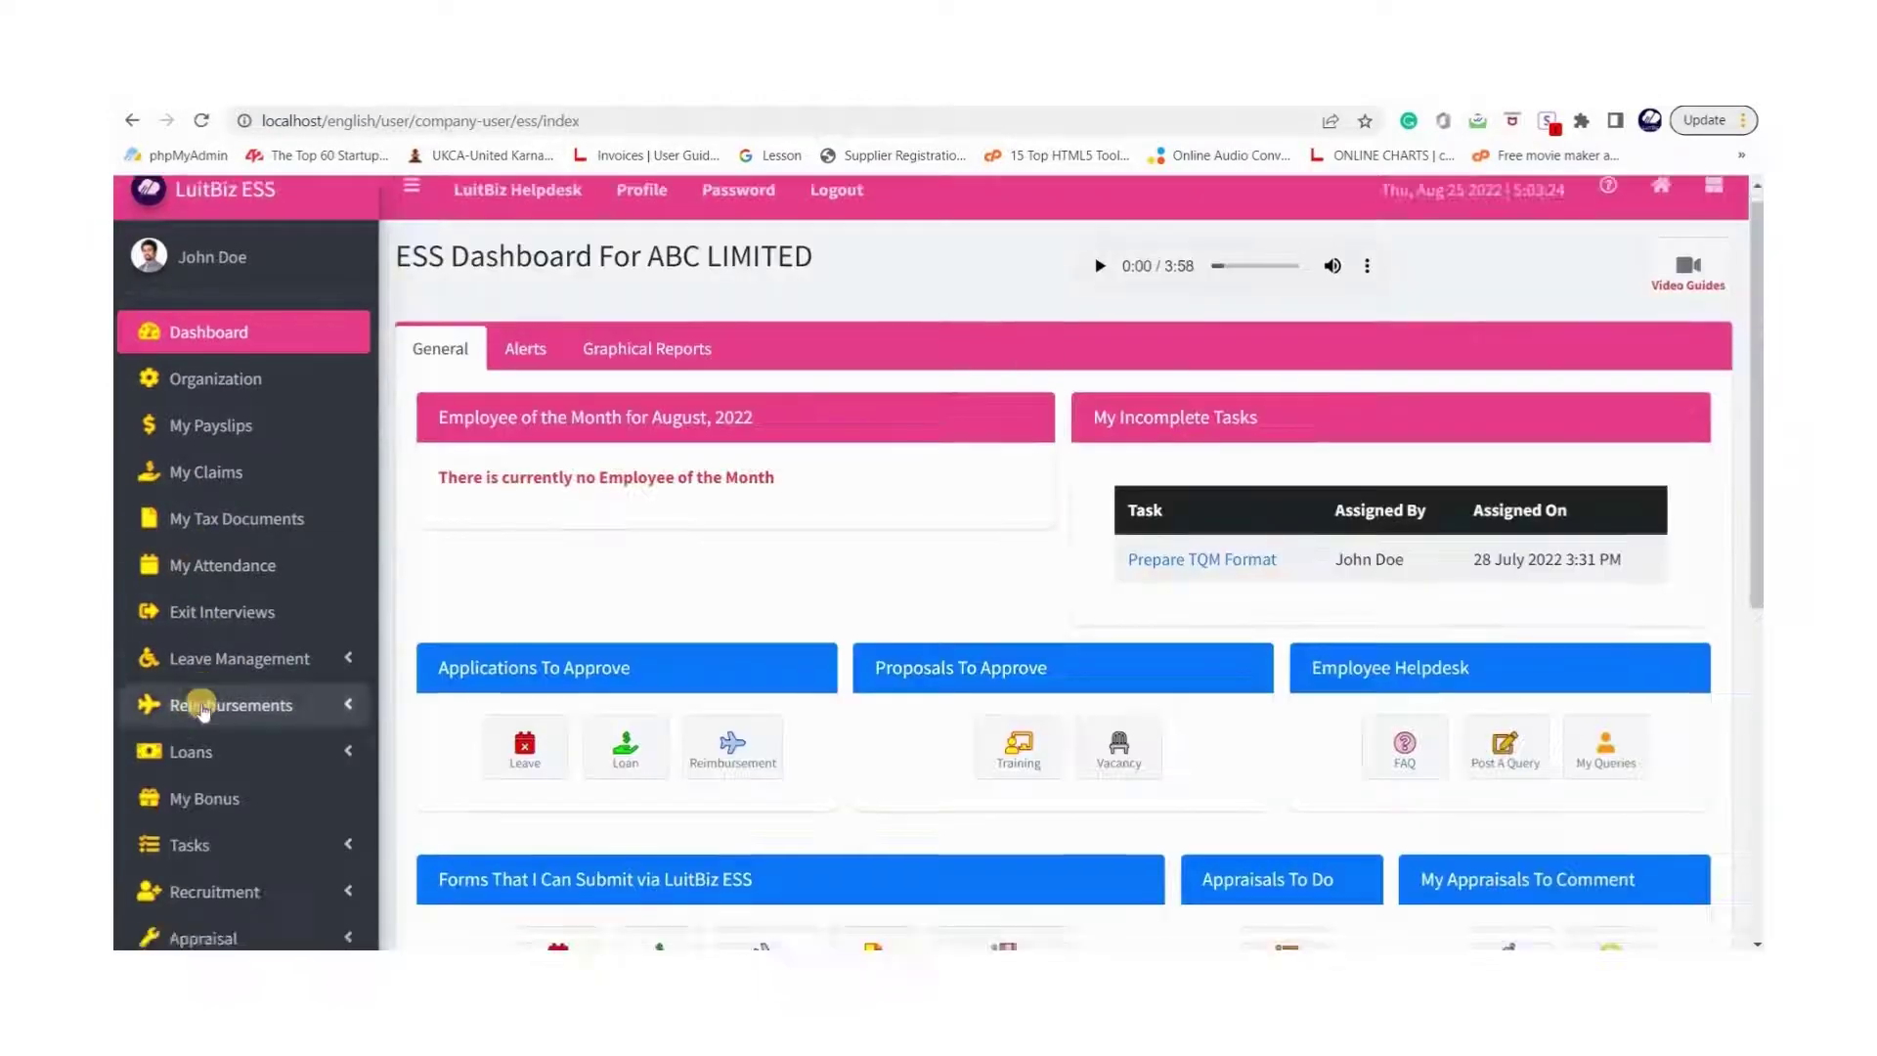
pyautogui.scroll(-2, 195, 728)
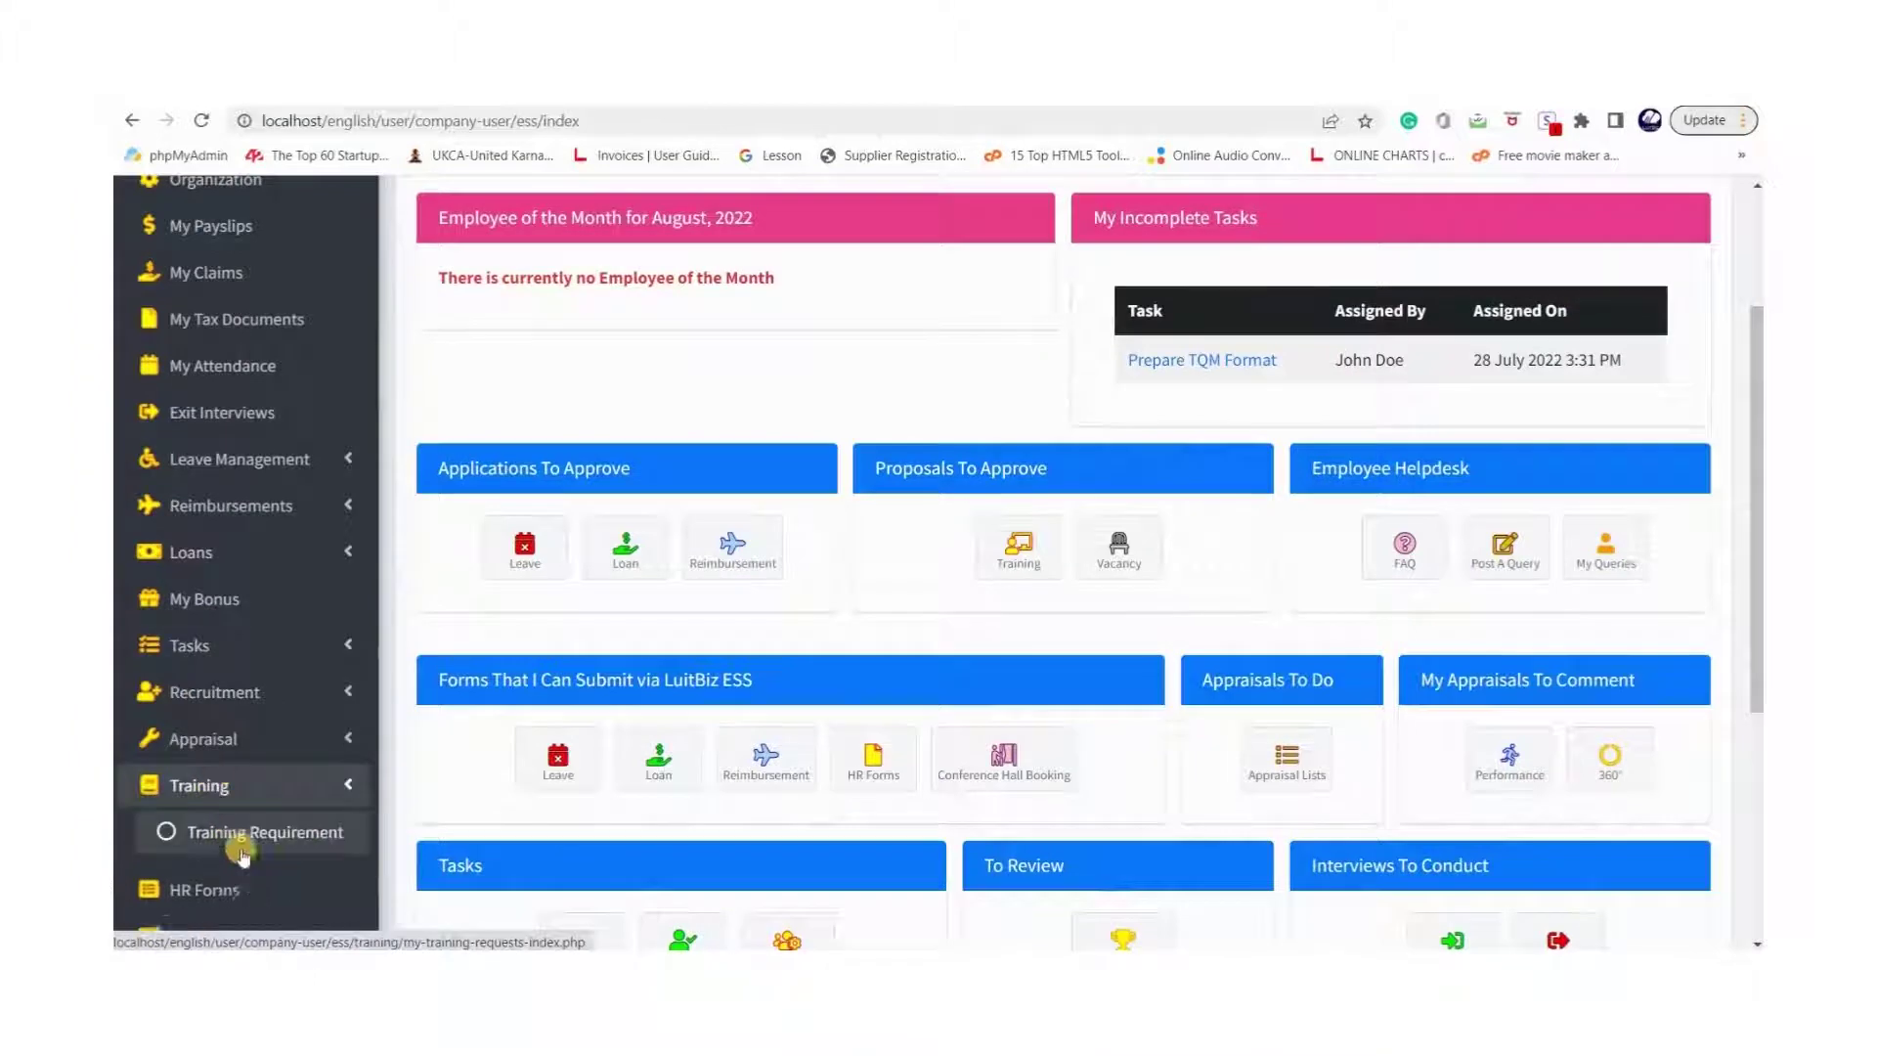
pyautogui.click(333, 859)
pyautogui.click(843, 380)
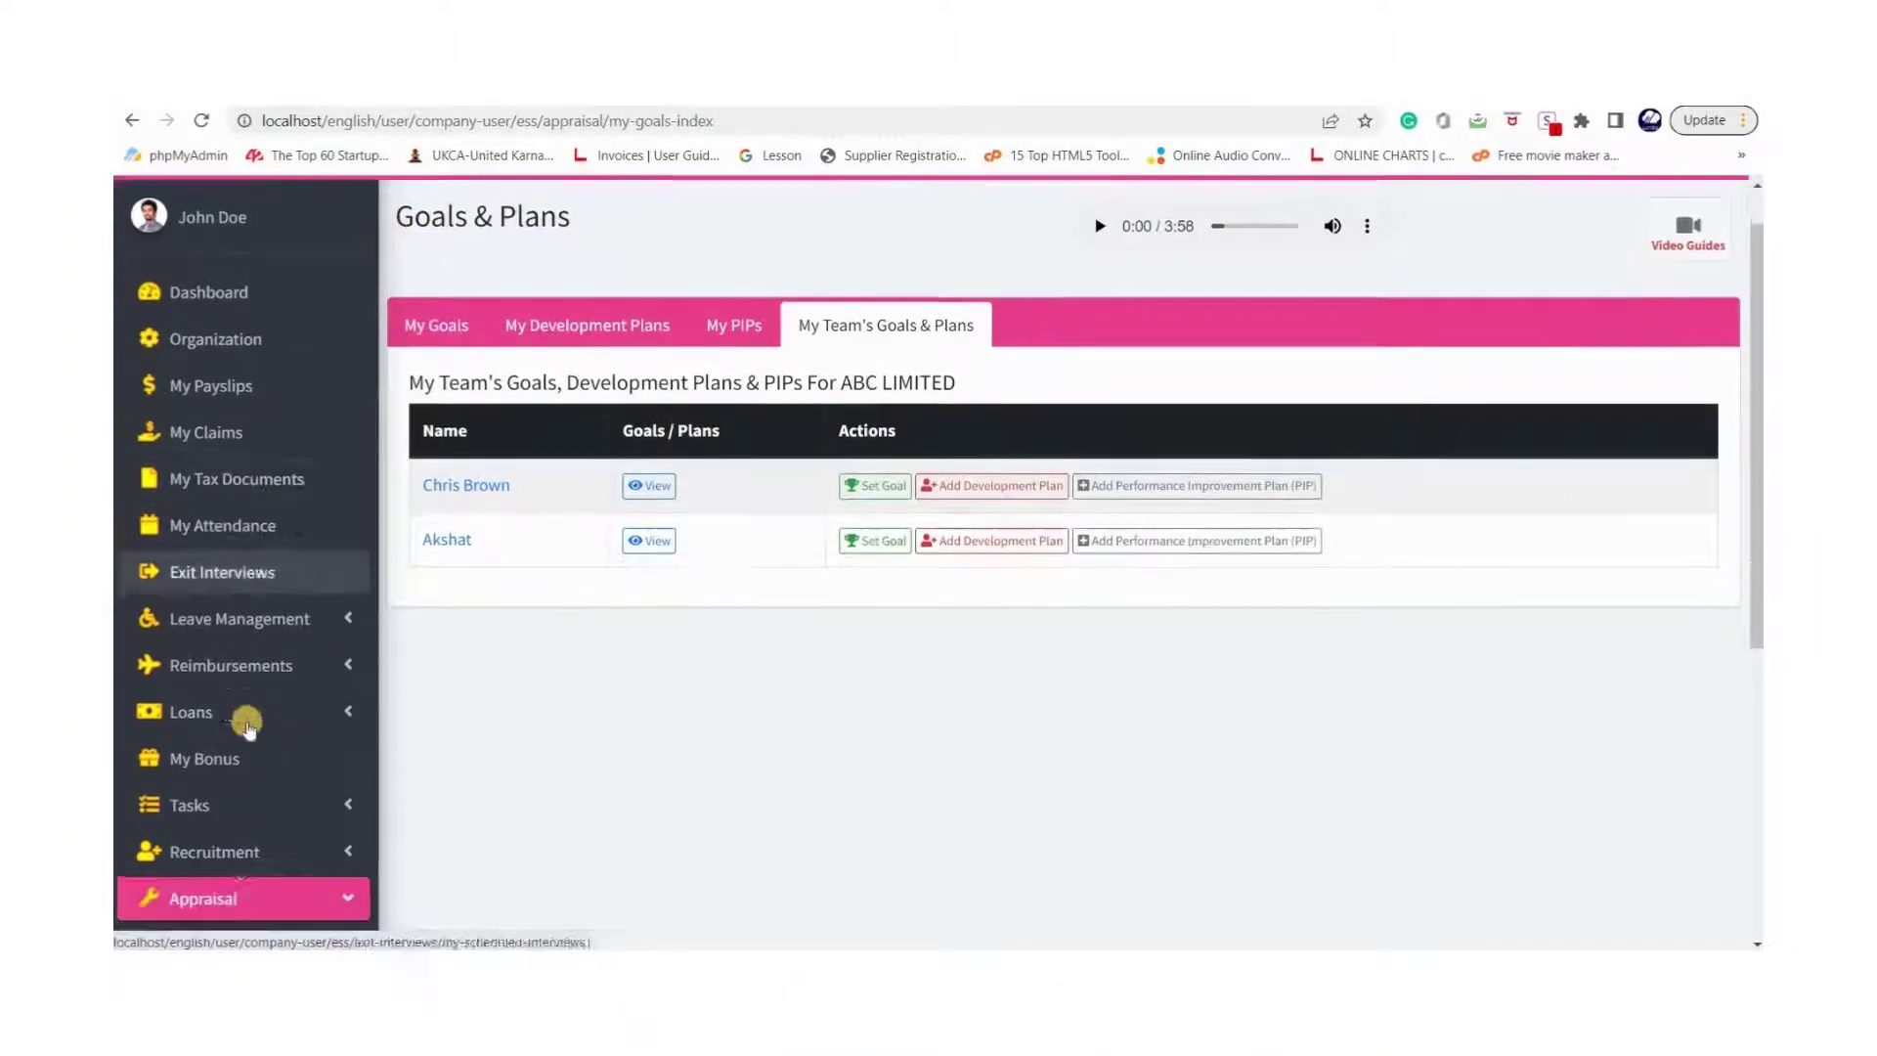
# Open the first team member's goals and plans in ESS.
pyautogui.scroll(-2, 238, 719)
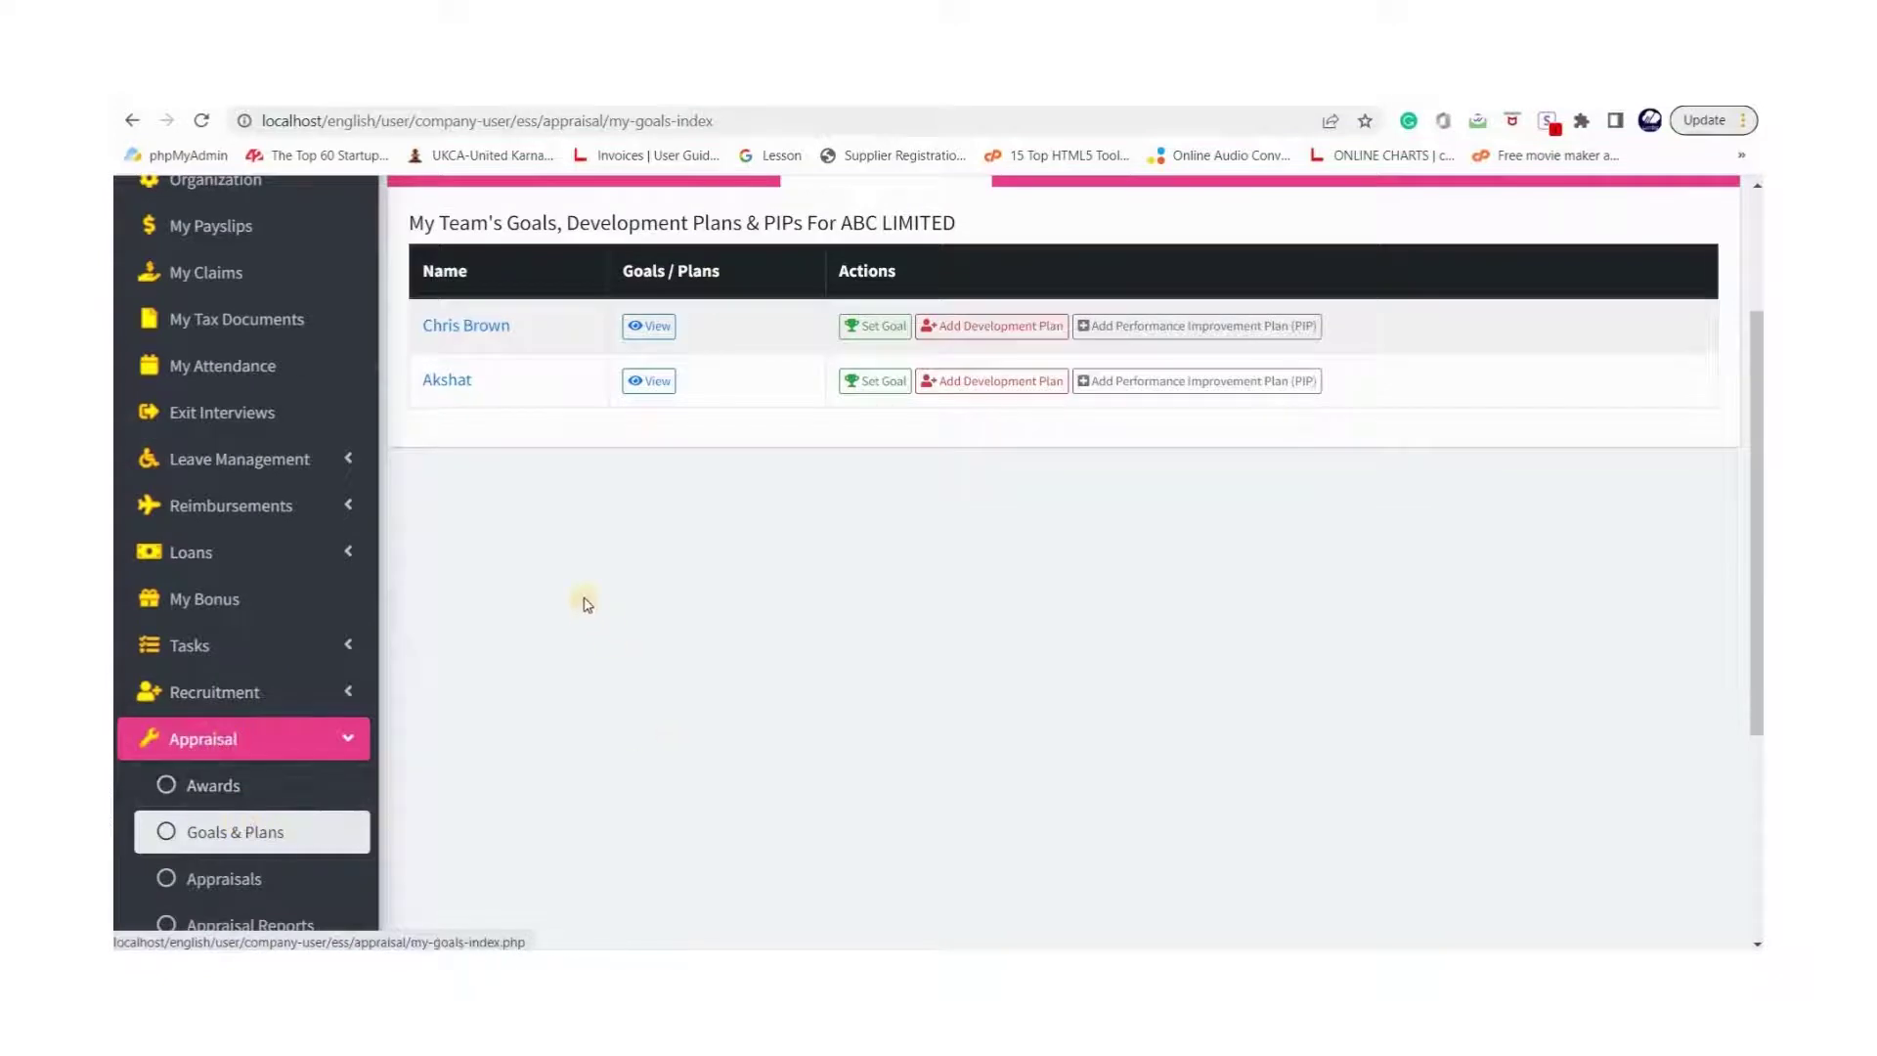
pyautogui.scroll(2, 586, 603)
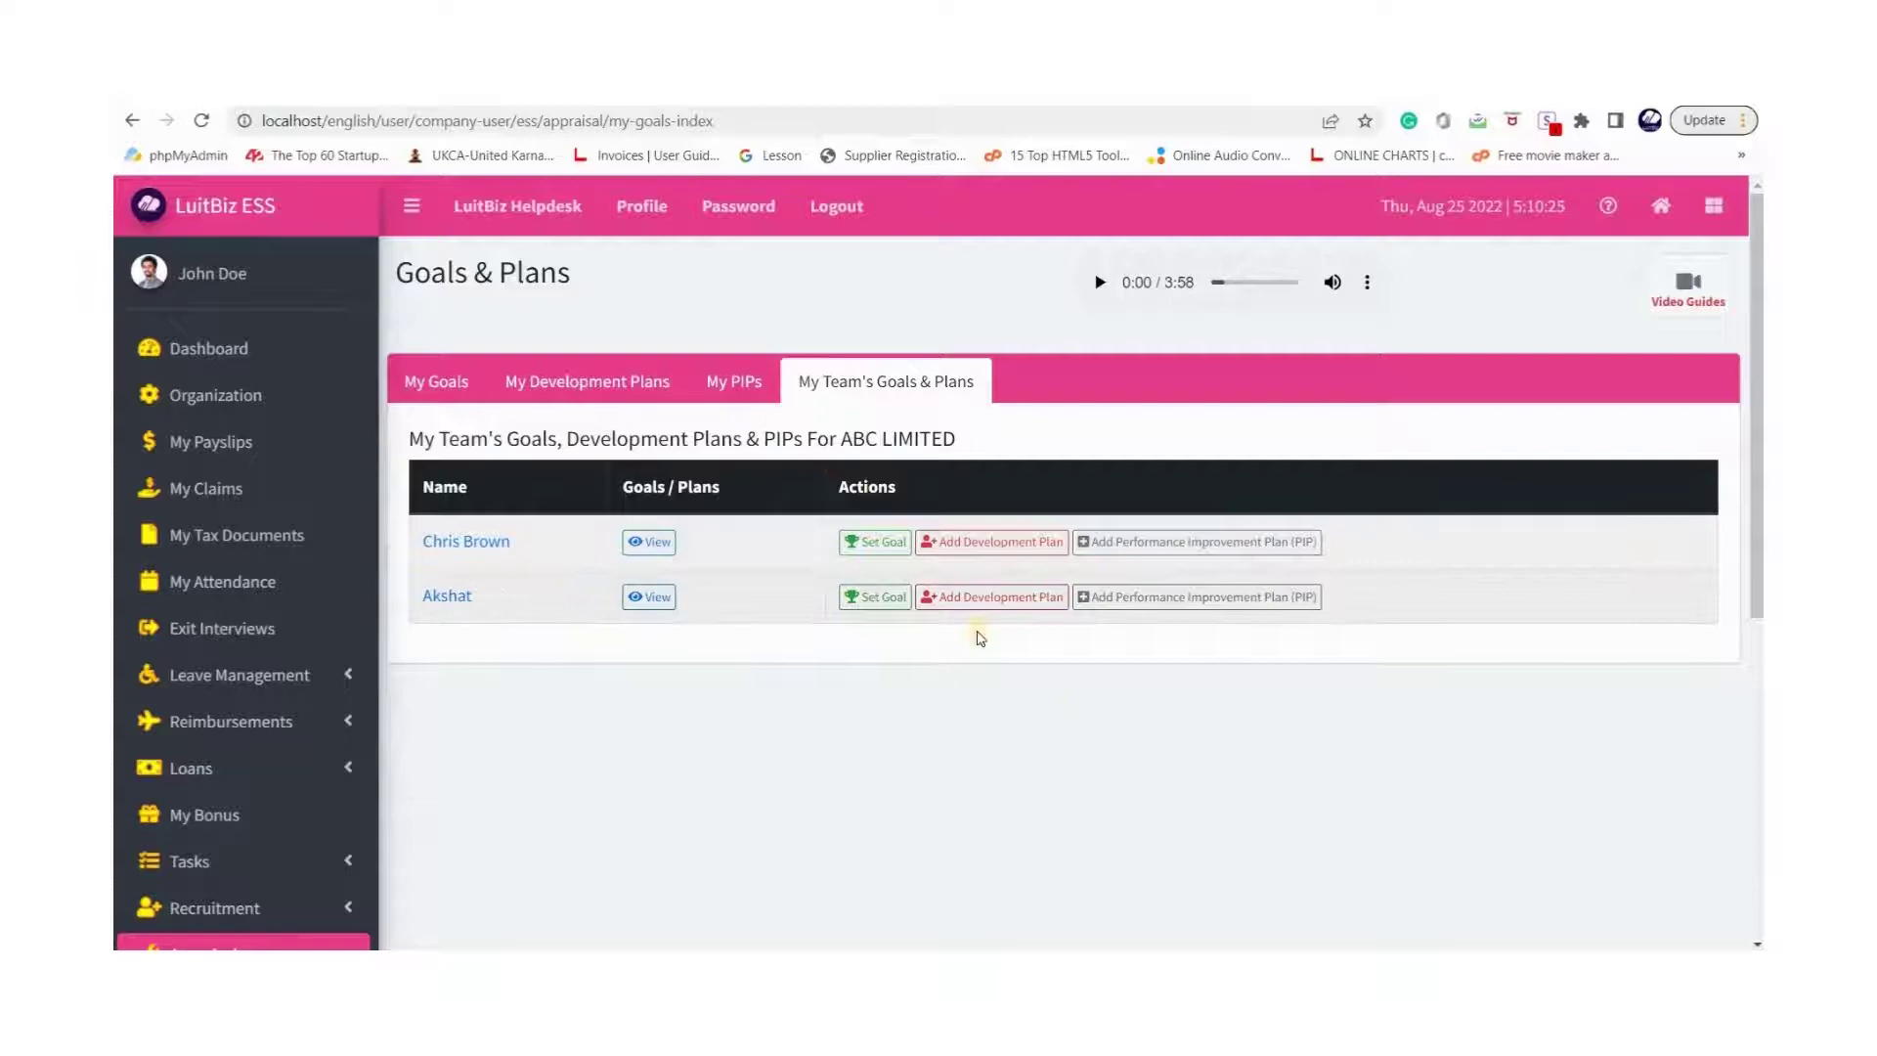
pyautogui.scroll(-2, 690, 572)
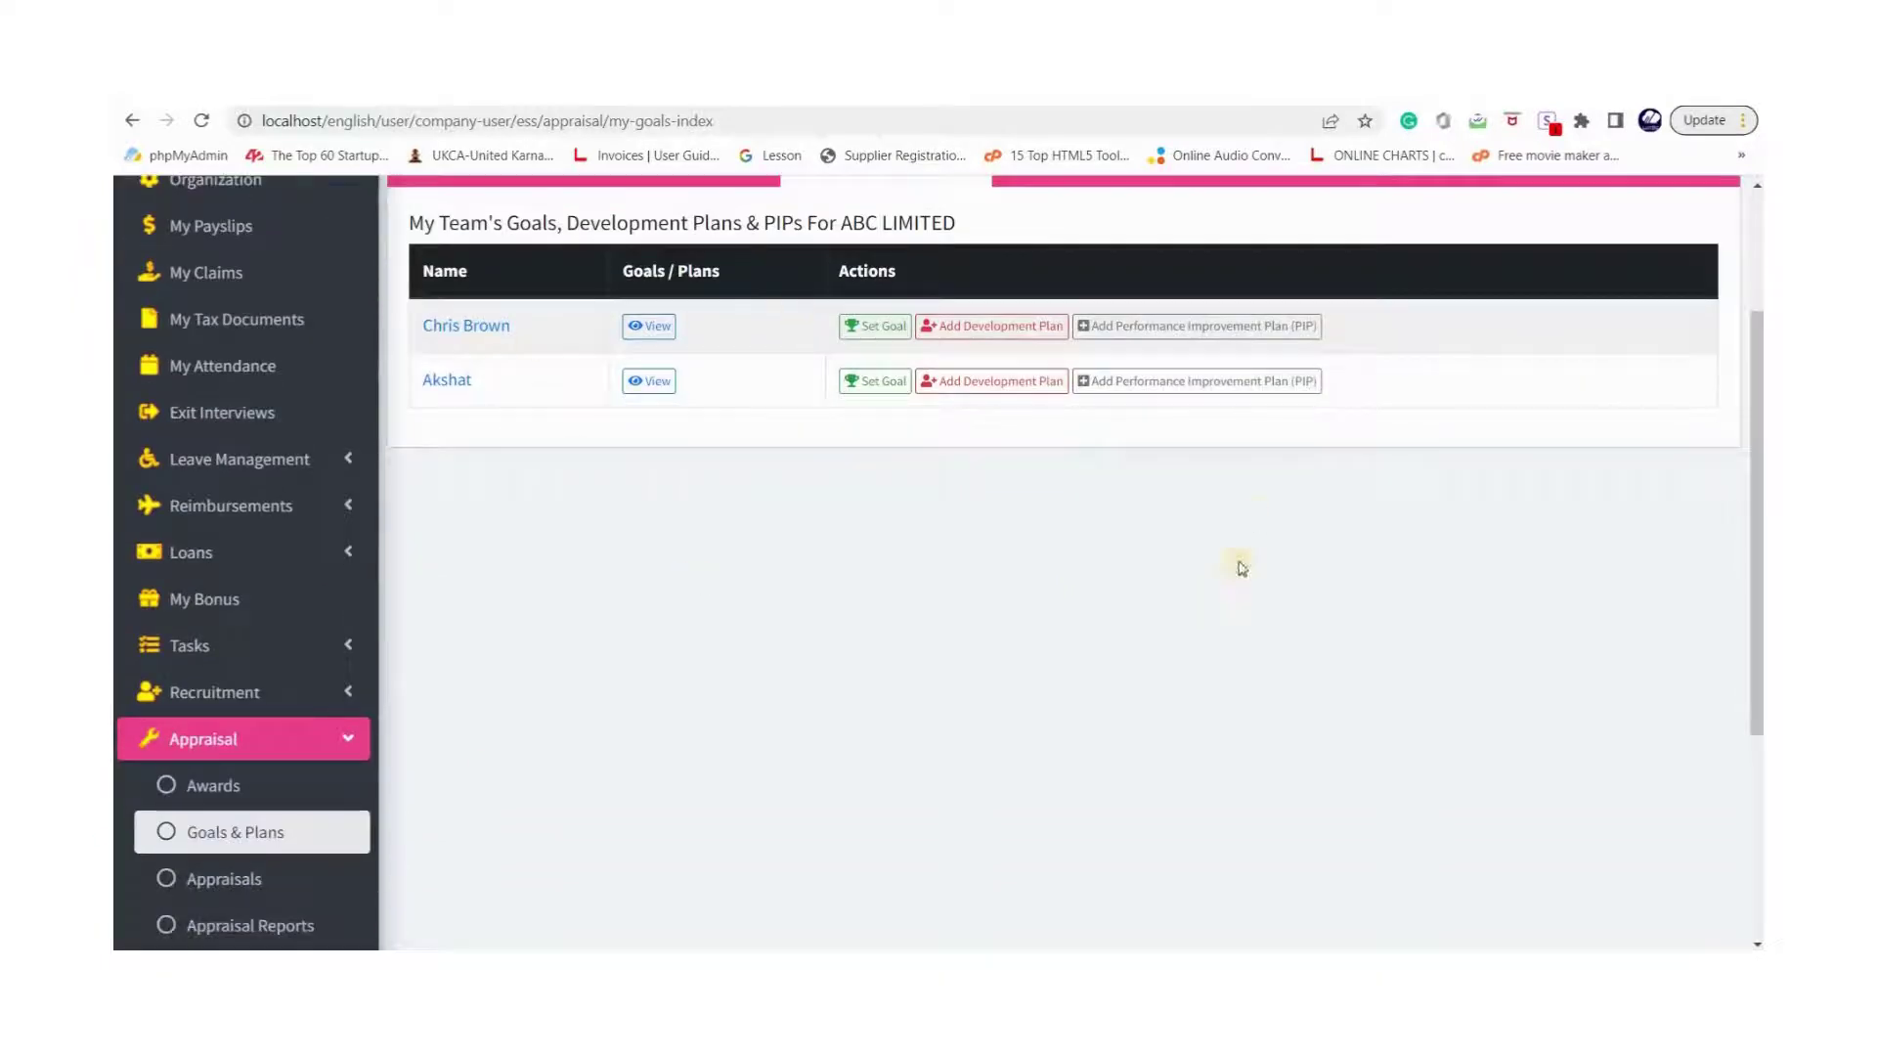
pyautogui.scroll(2, 627, 595)
pyautogui.click(459, 542)
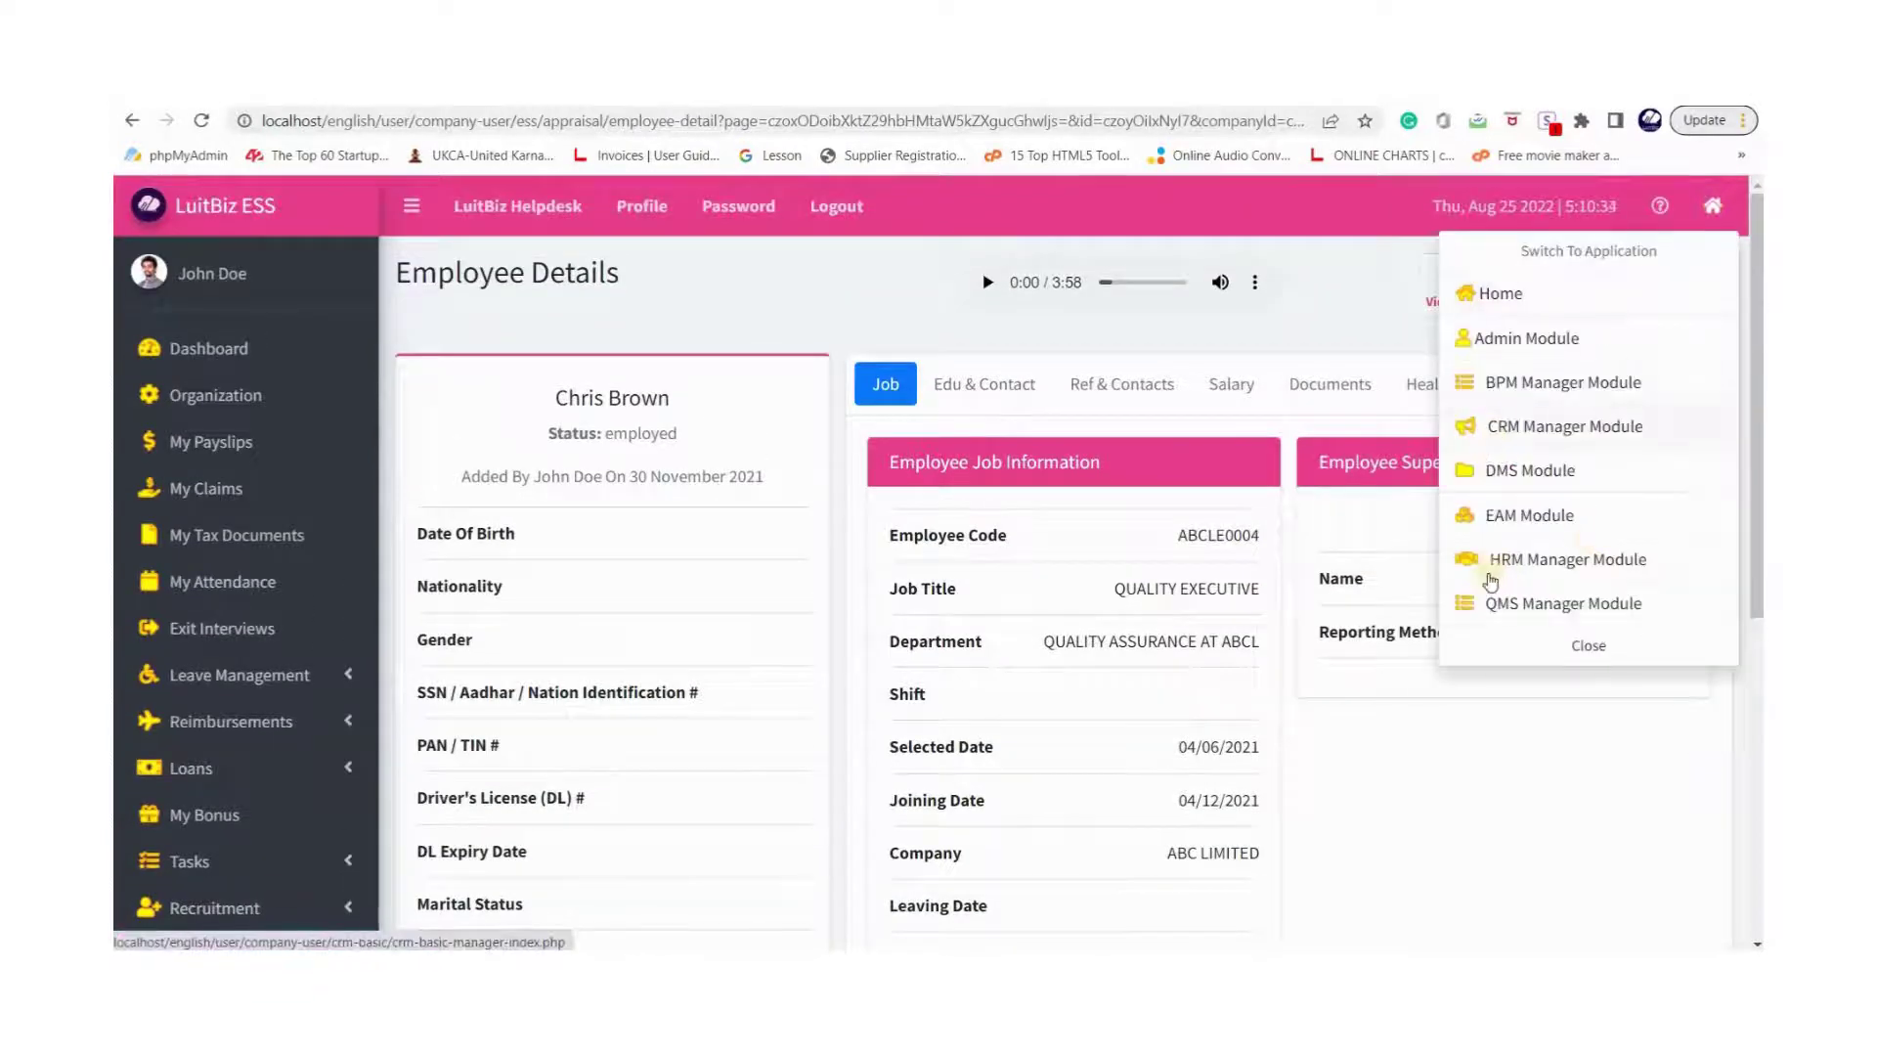
# Switch to HRM Manager Module and review Appraisal > Training Points.
pyautogui.click(1526, 571)
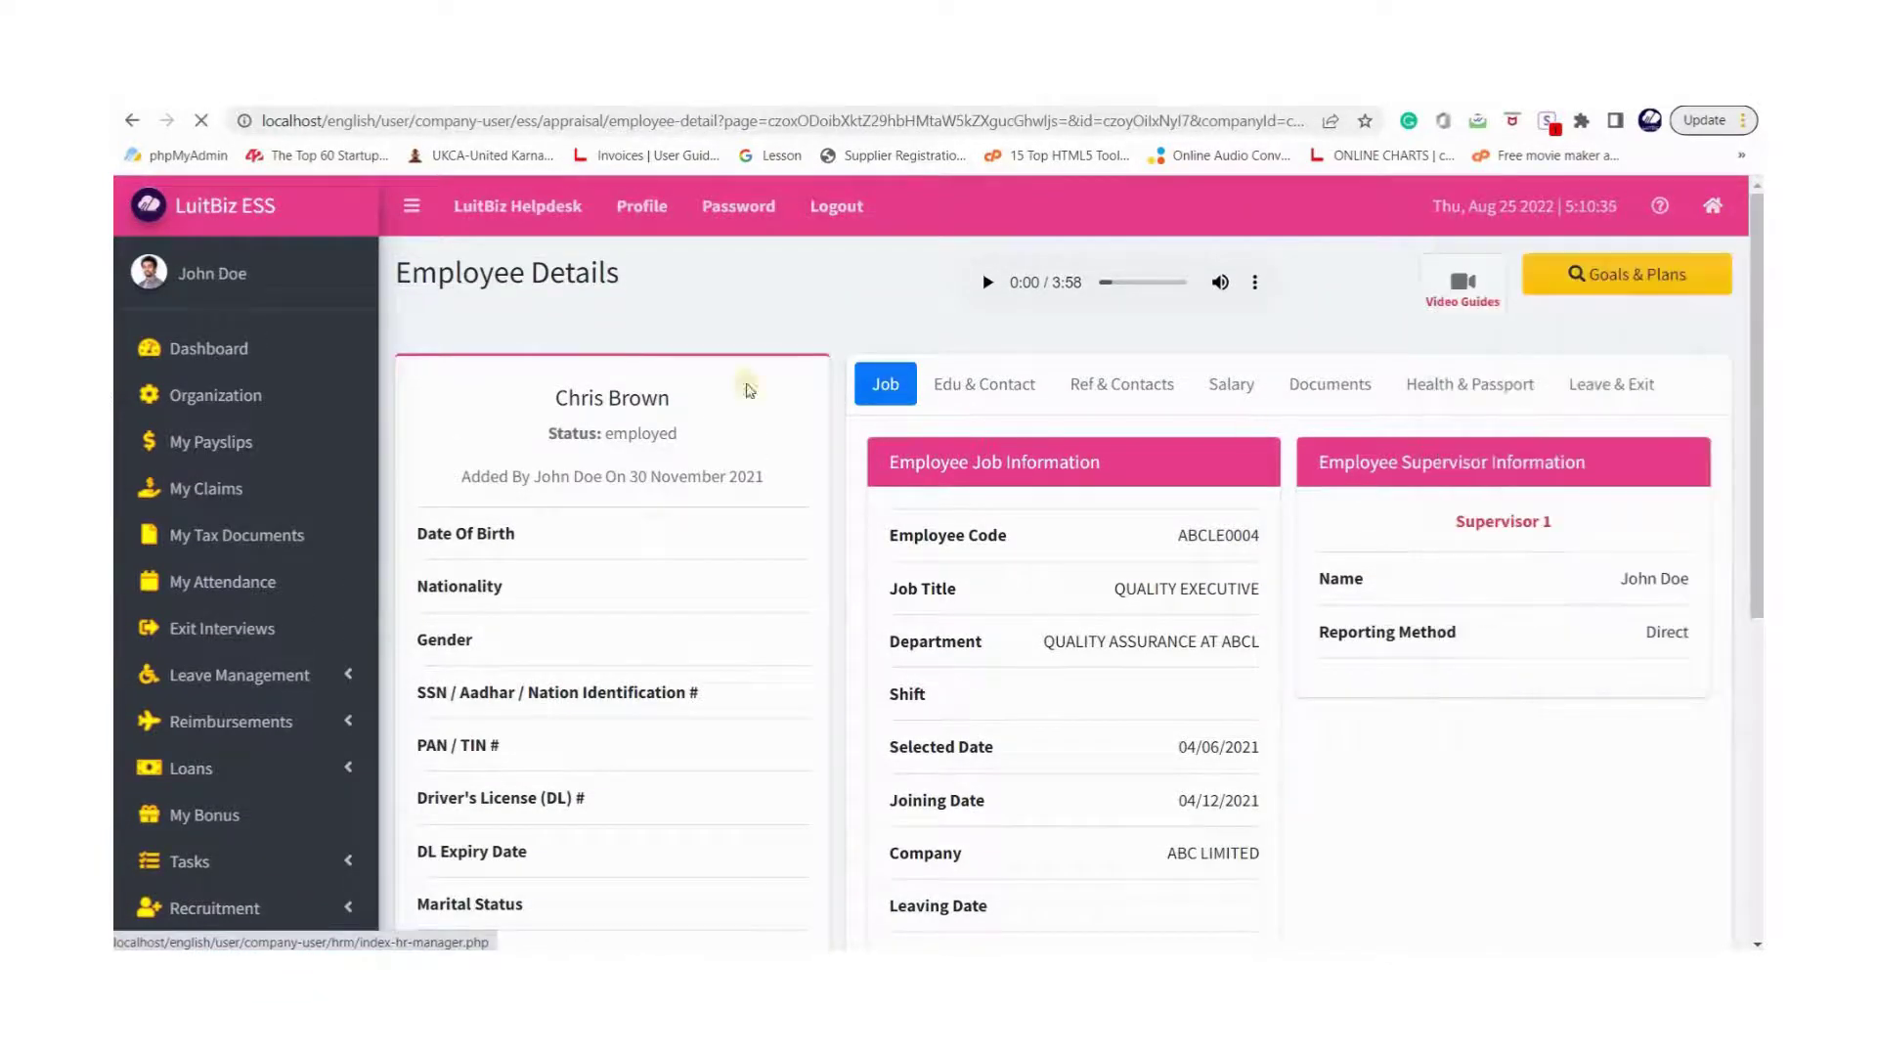
pyautogui.scroll(-2, 244, 684)
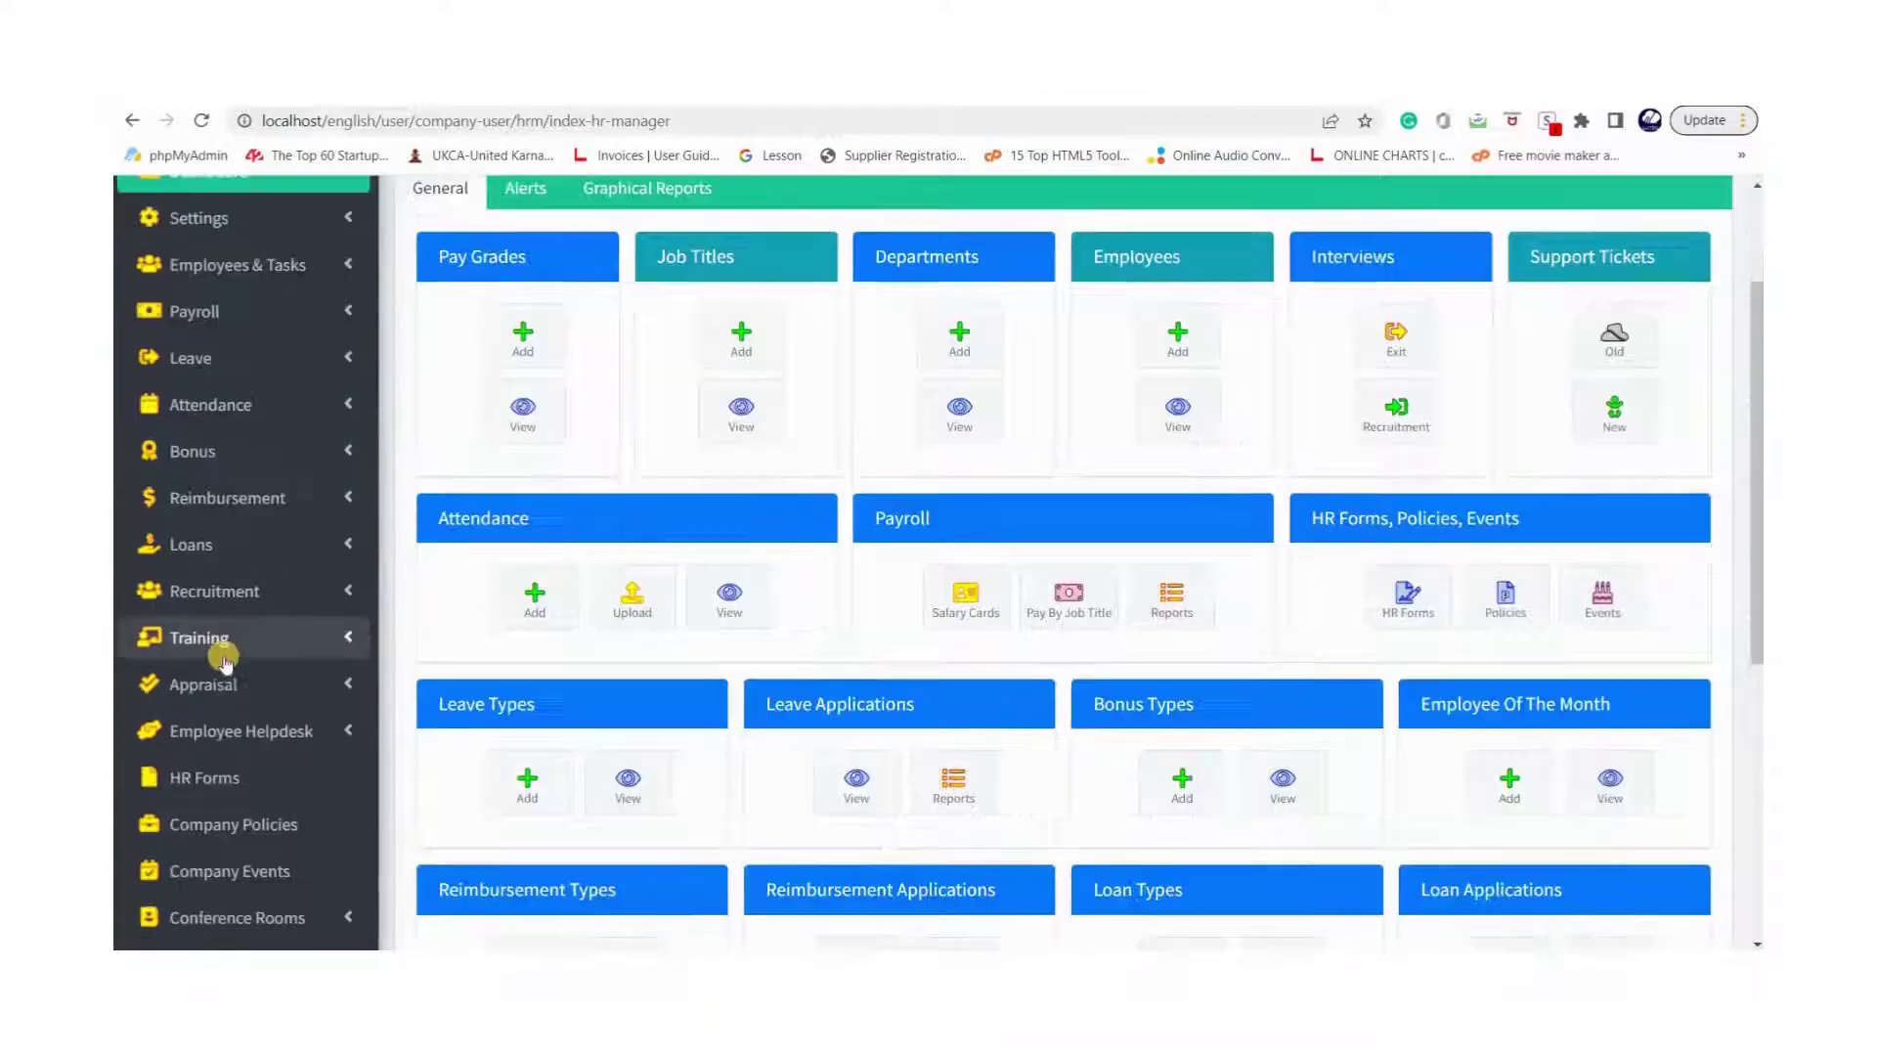
pyautogui.click(305, 657)
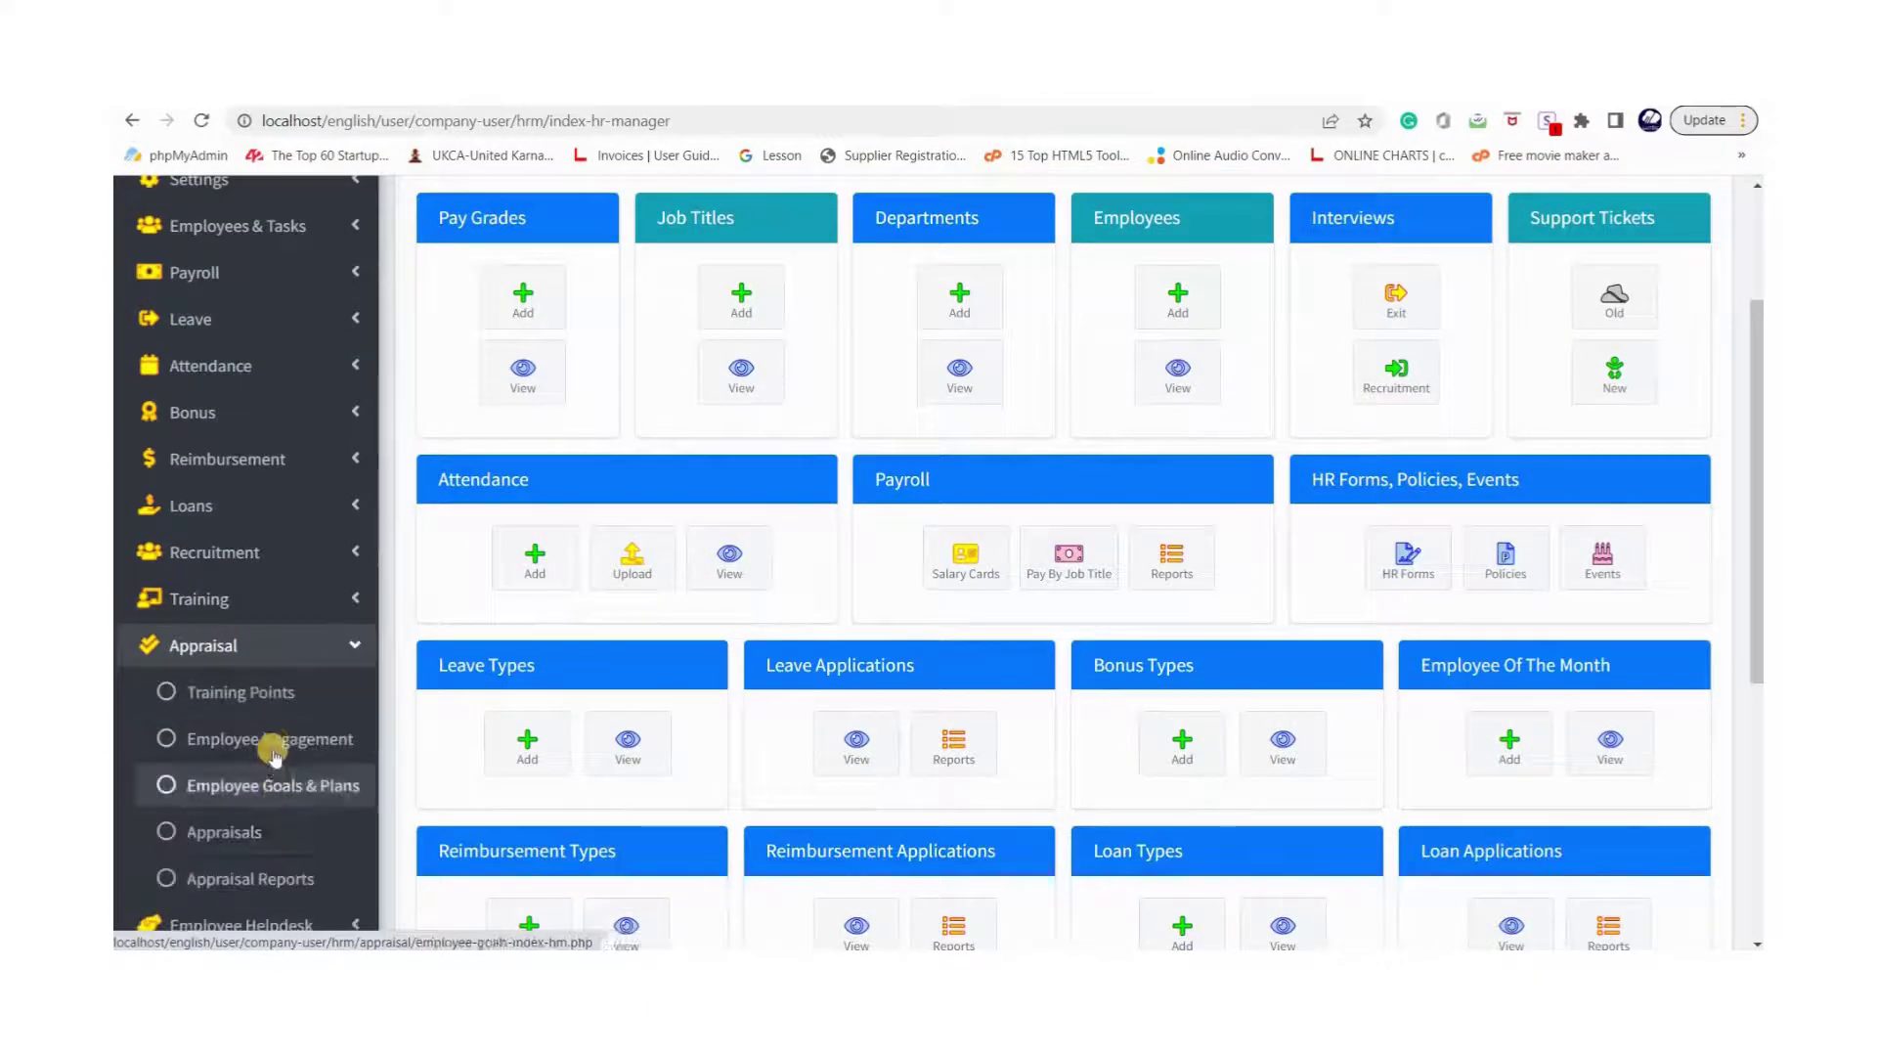
pyautogui.click(352, 693)
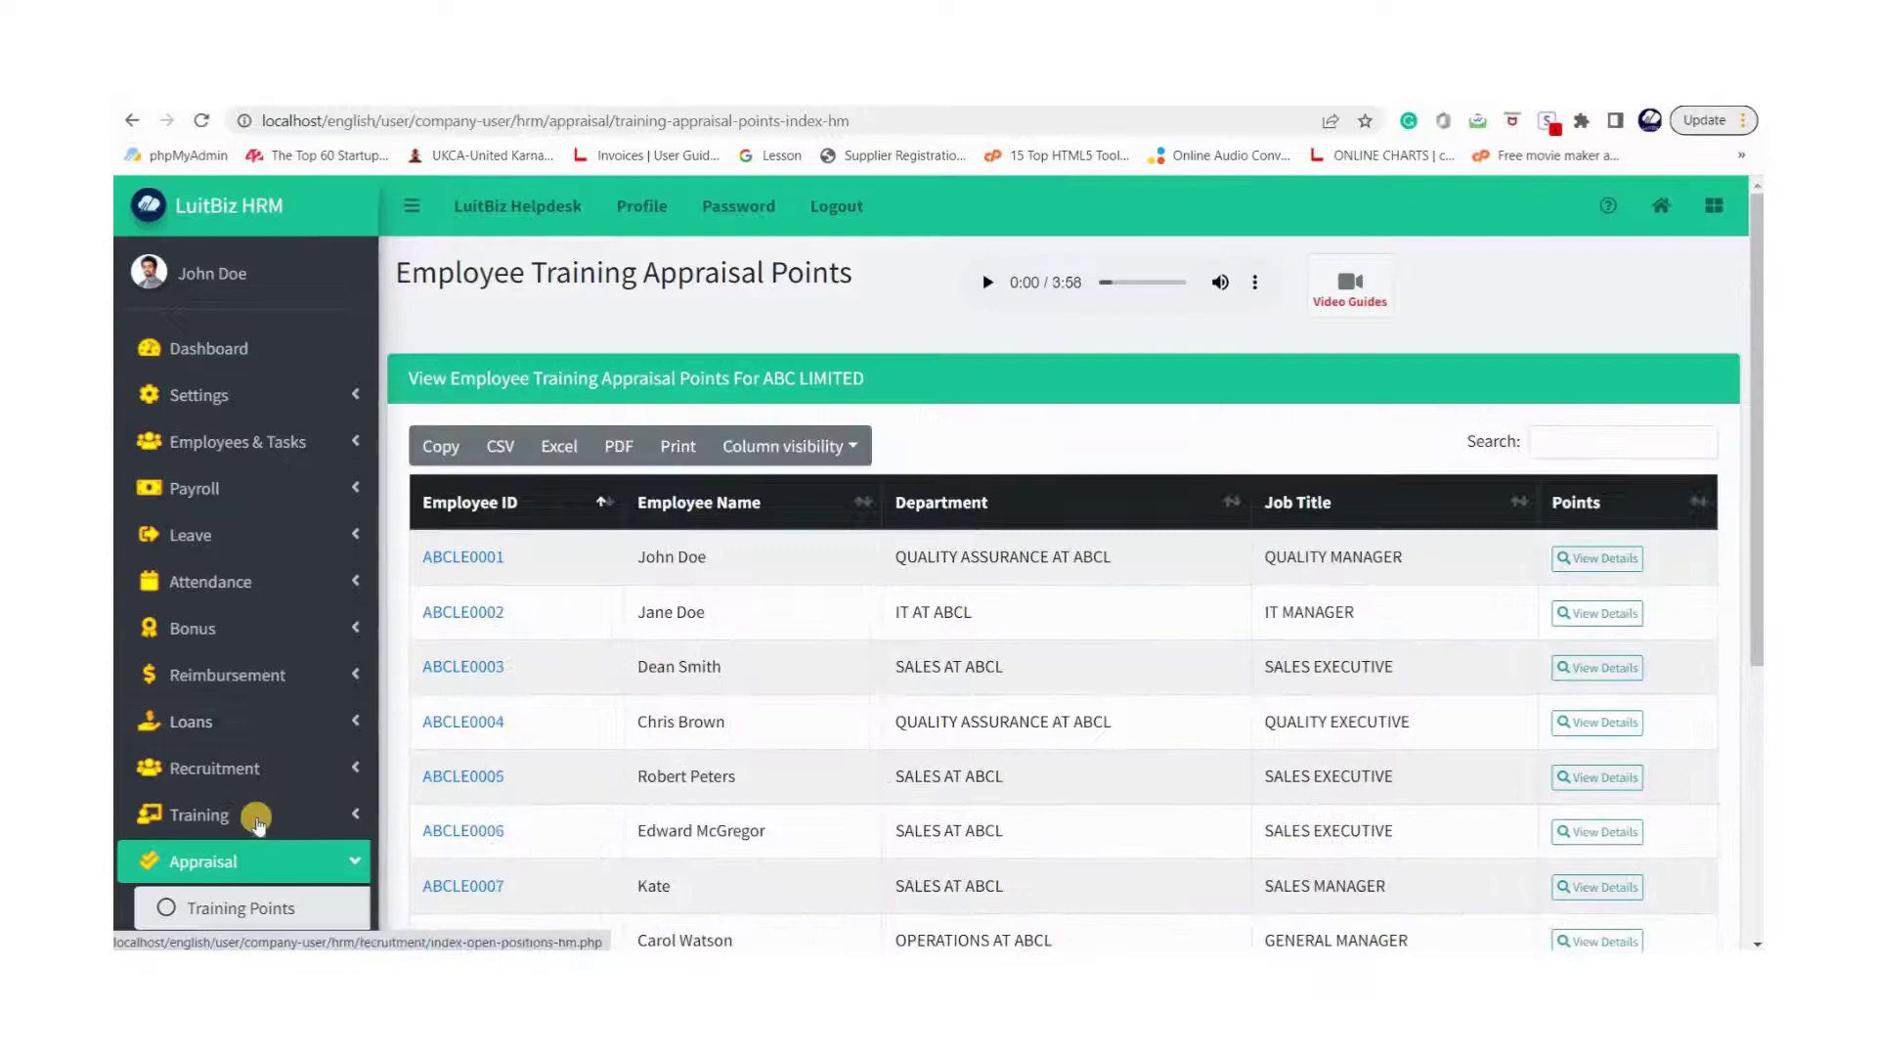
pyautogui.scroll(-3, 262, 773)
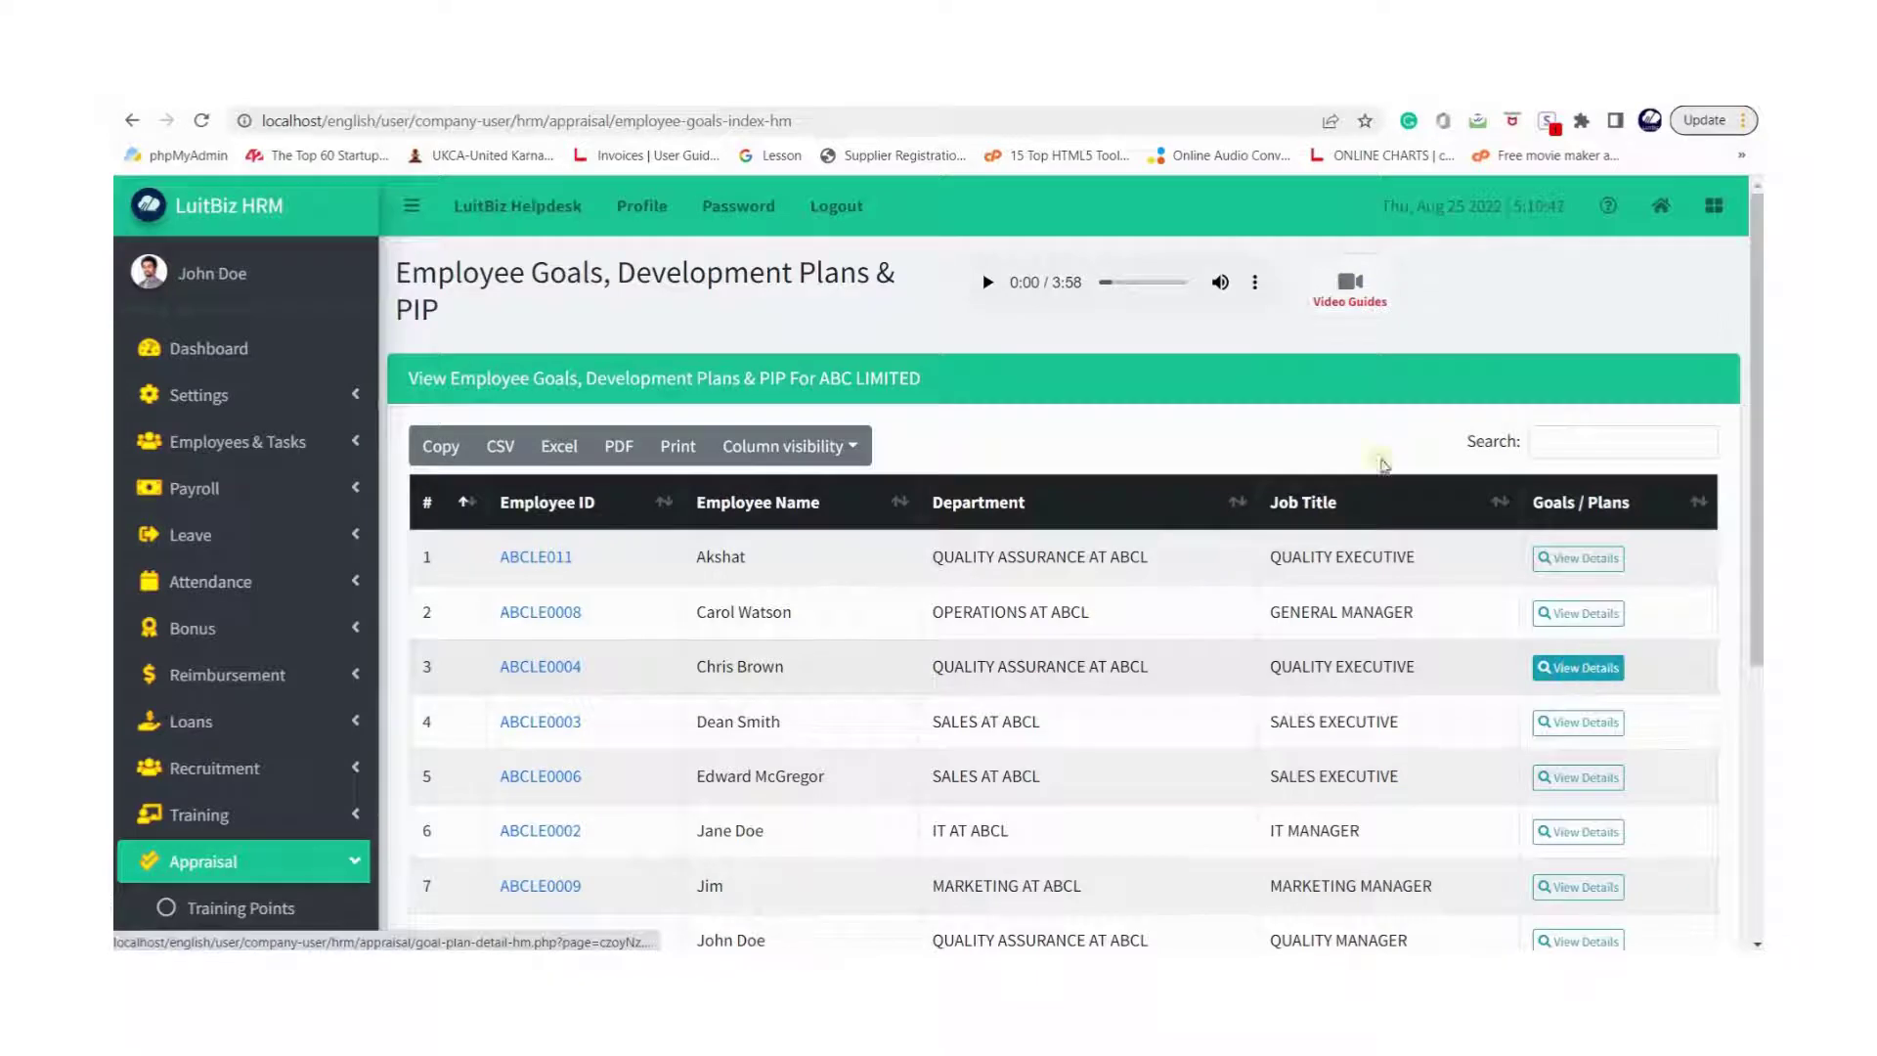
pyautogui.scroll(-3, 893, 633)
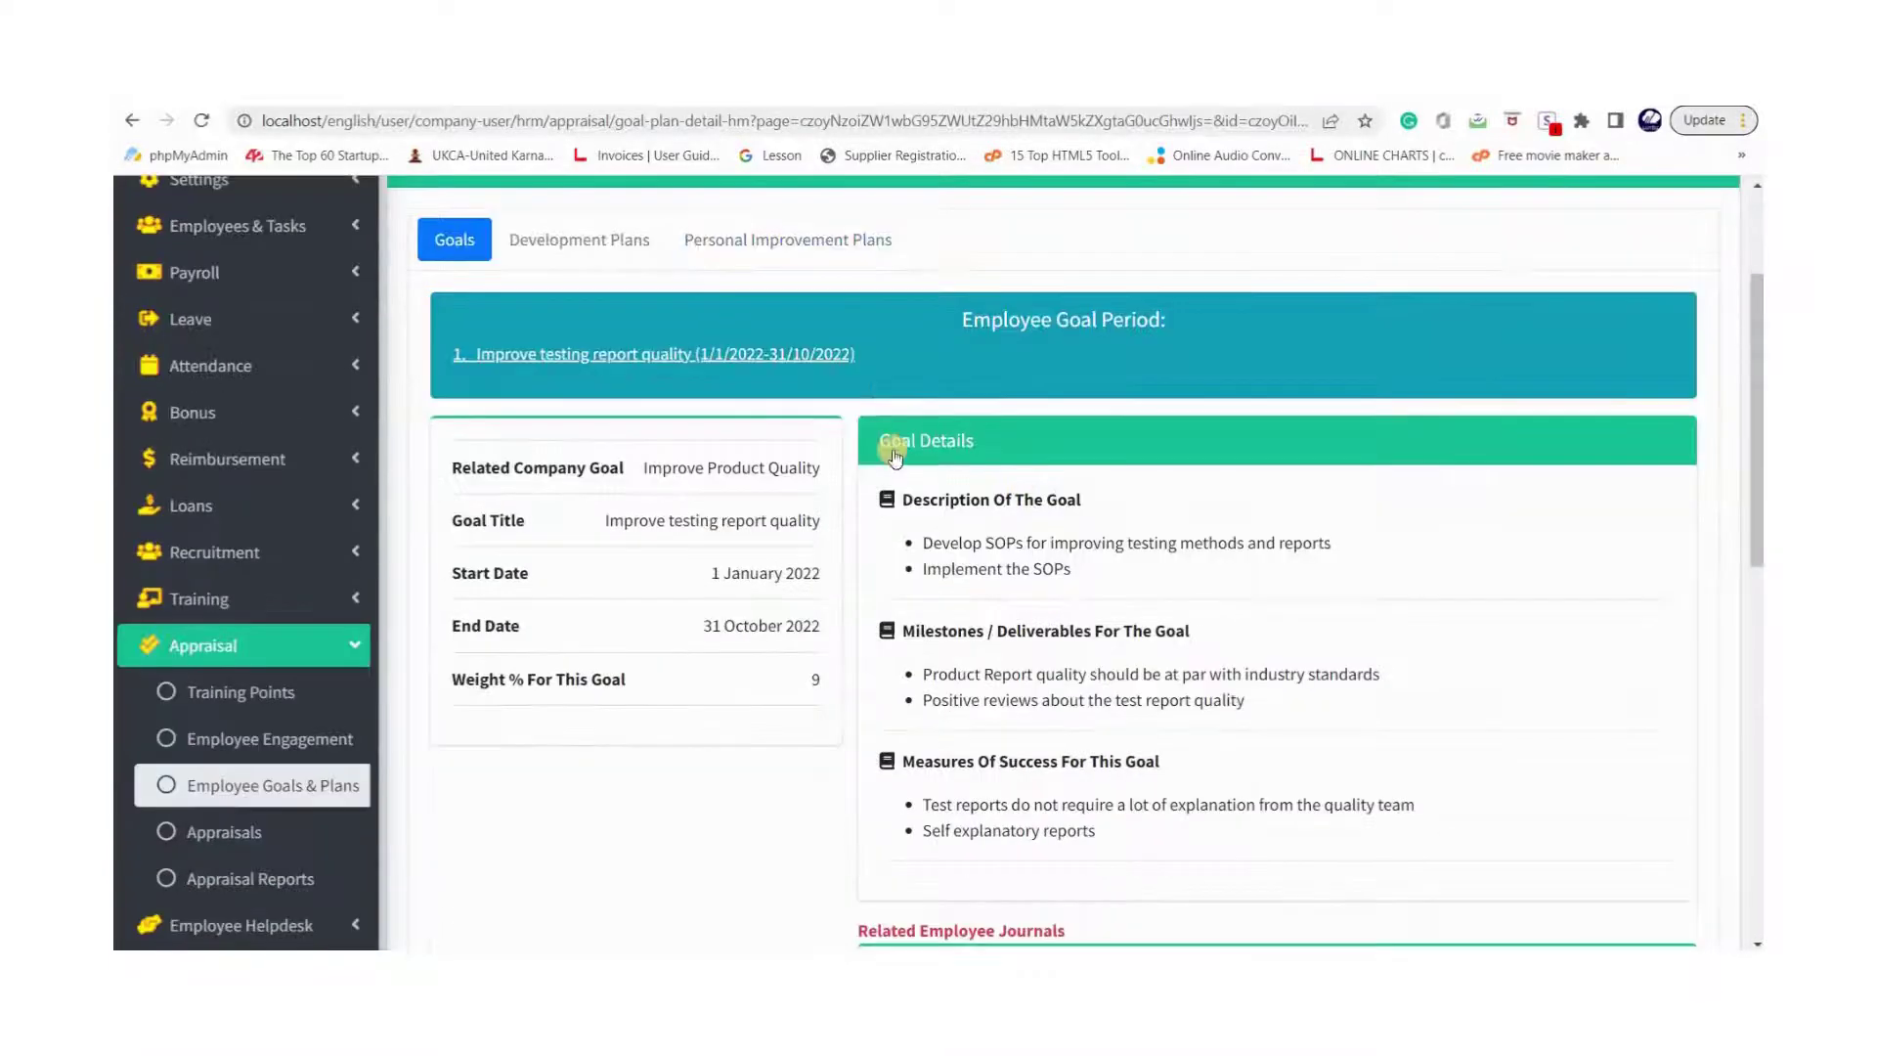
pyautogui.scroll(2, 893, 436)
pyautogui.scroll(1, 621, 481)
pyautogui.click(580, 456)
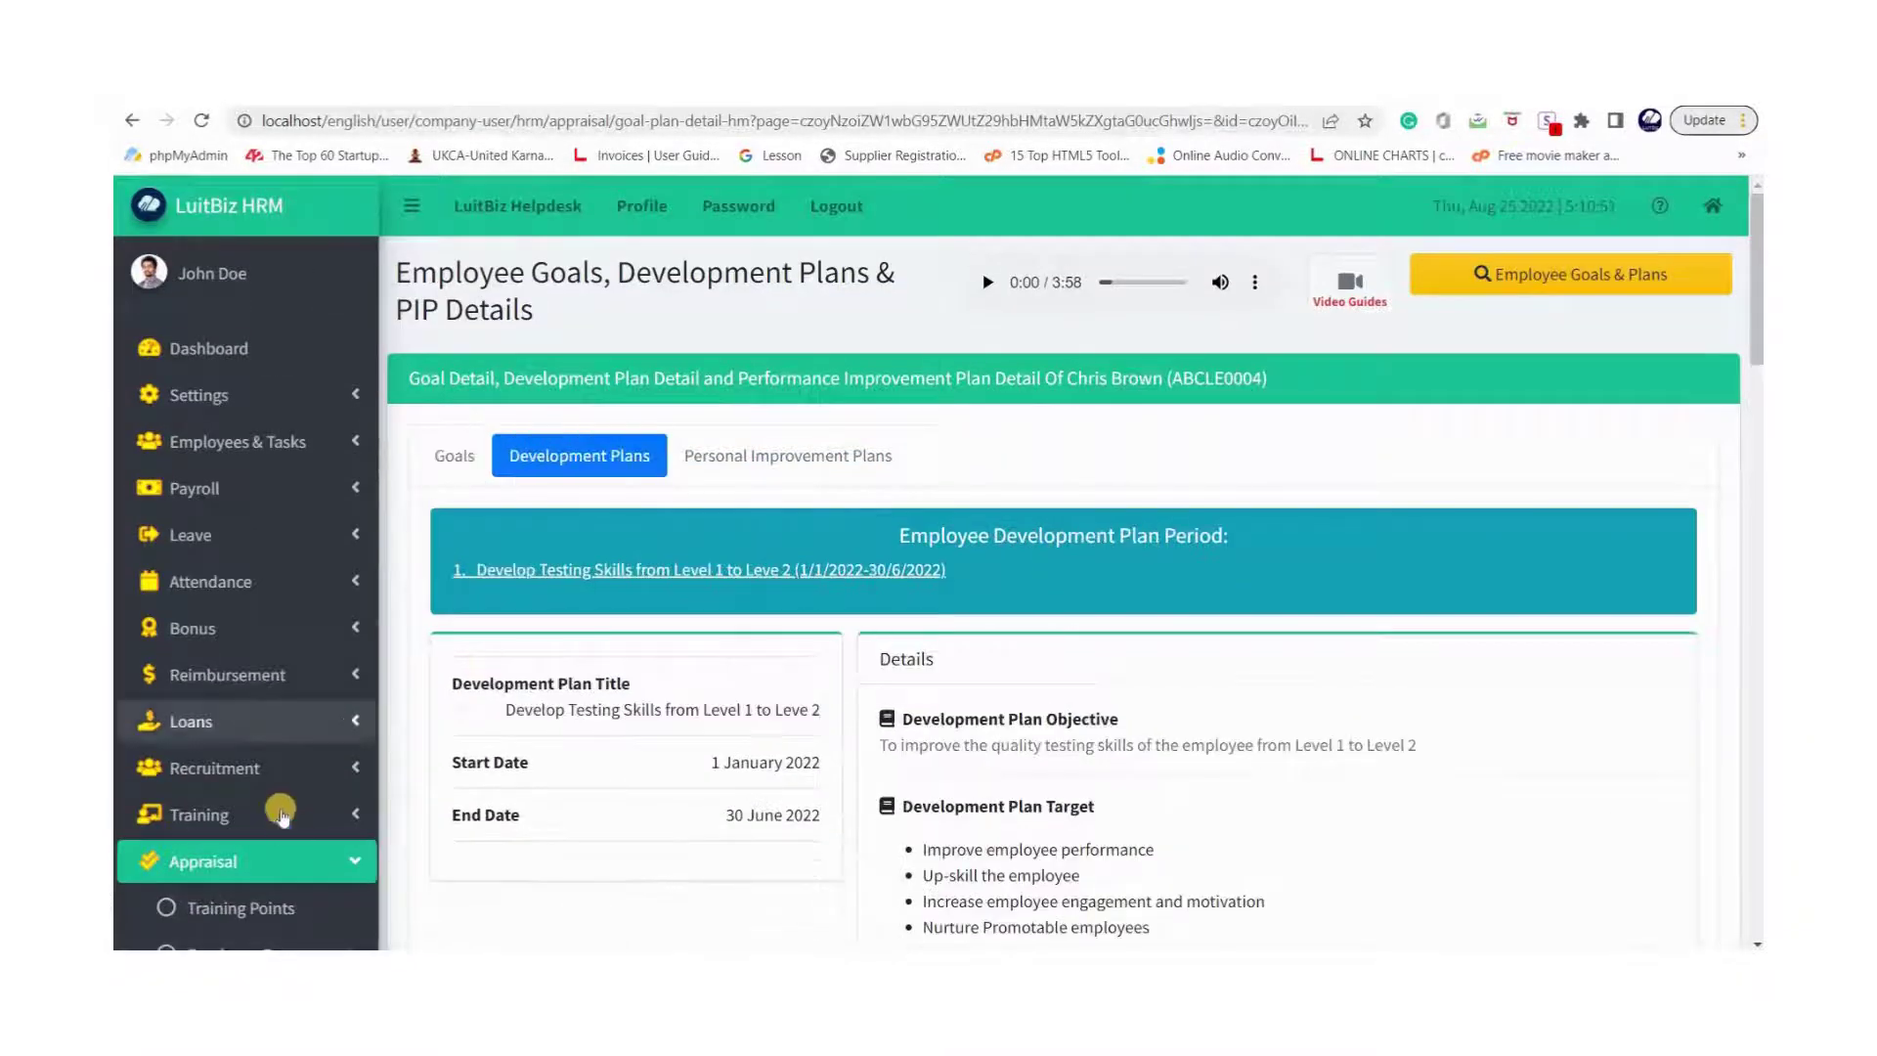
pyautogui.scroll(-2, 281, 817)
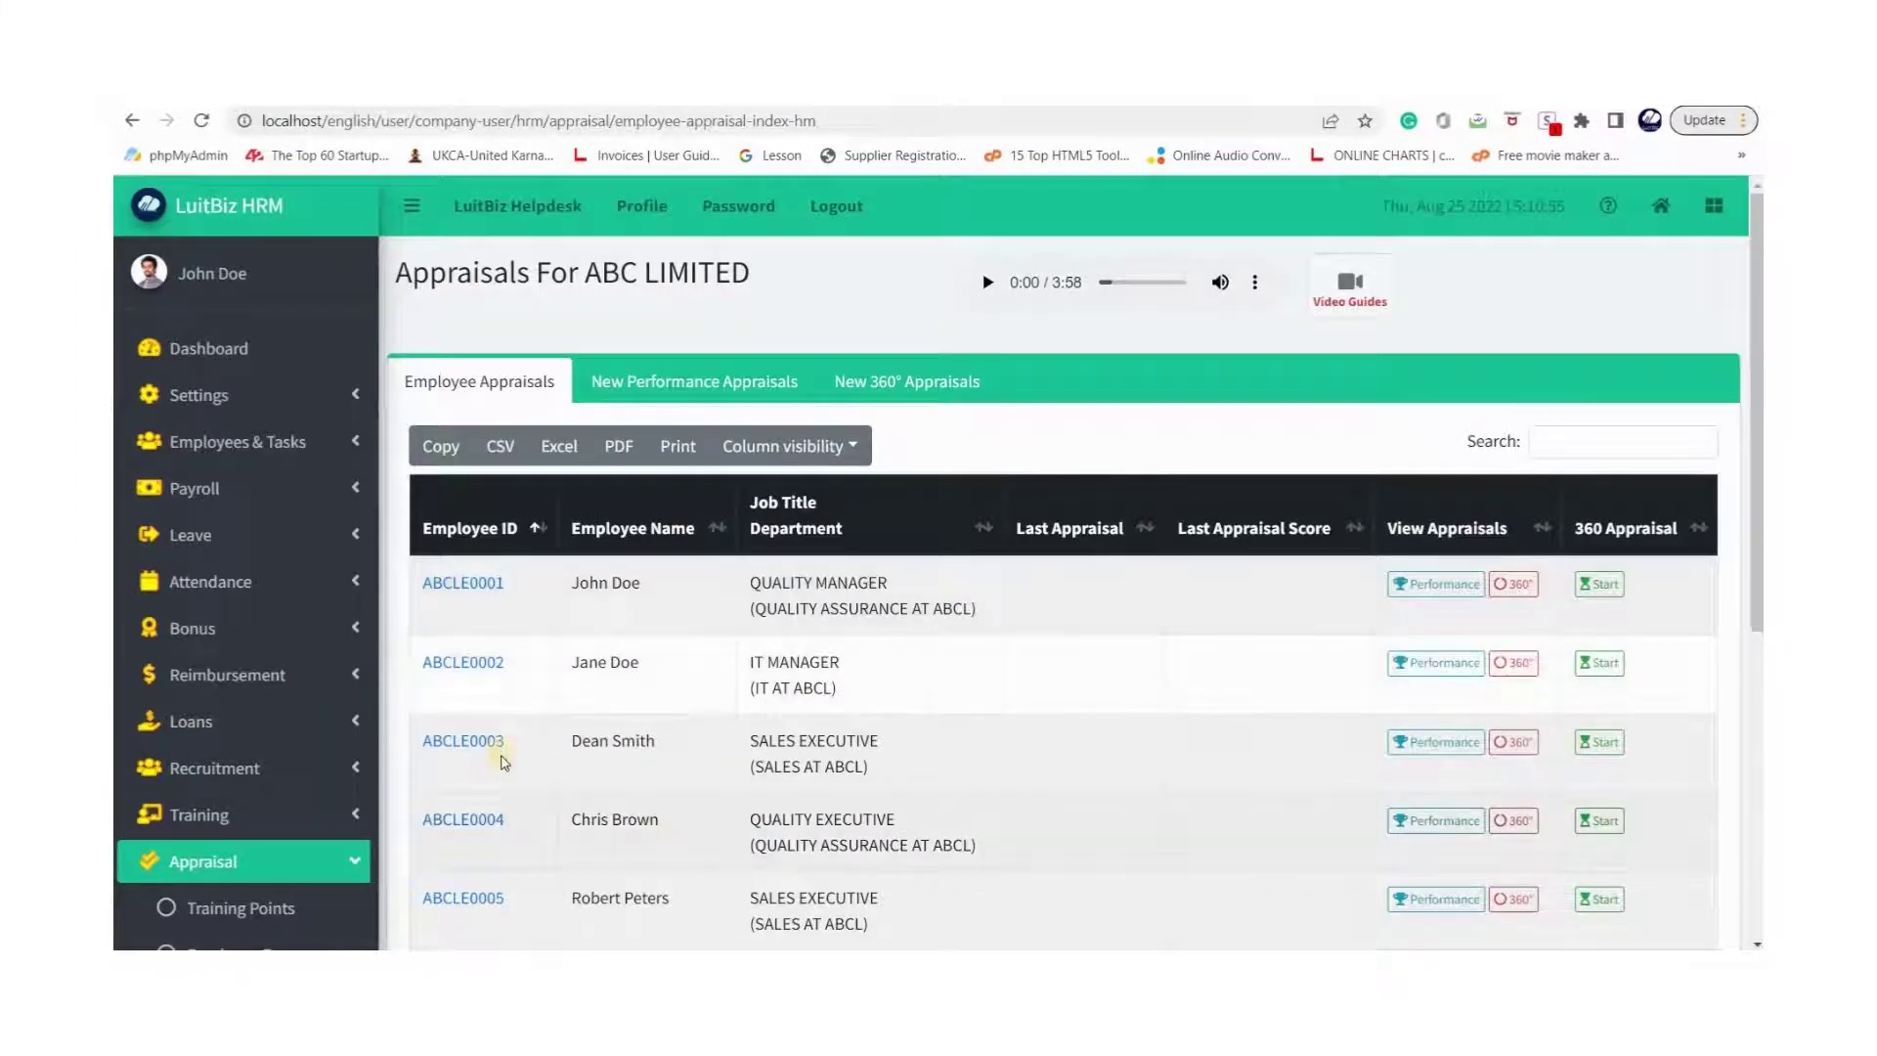
pyautogui.scroll(-1, 432, 785)
pyautogui.scroll(-3, 453, 570)
pyautogui.scroll(-1, 587, 586)
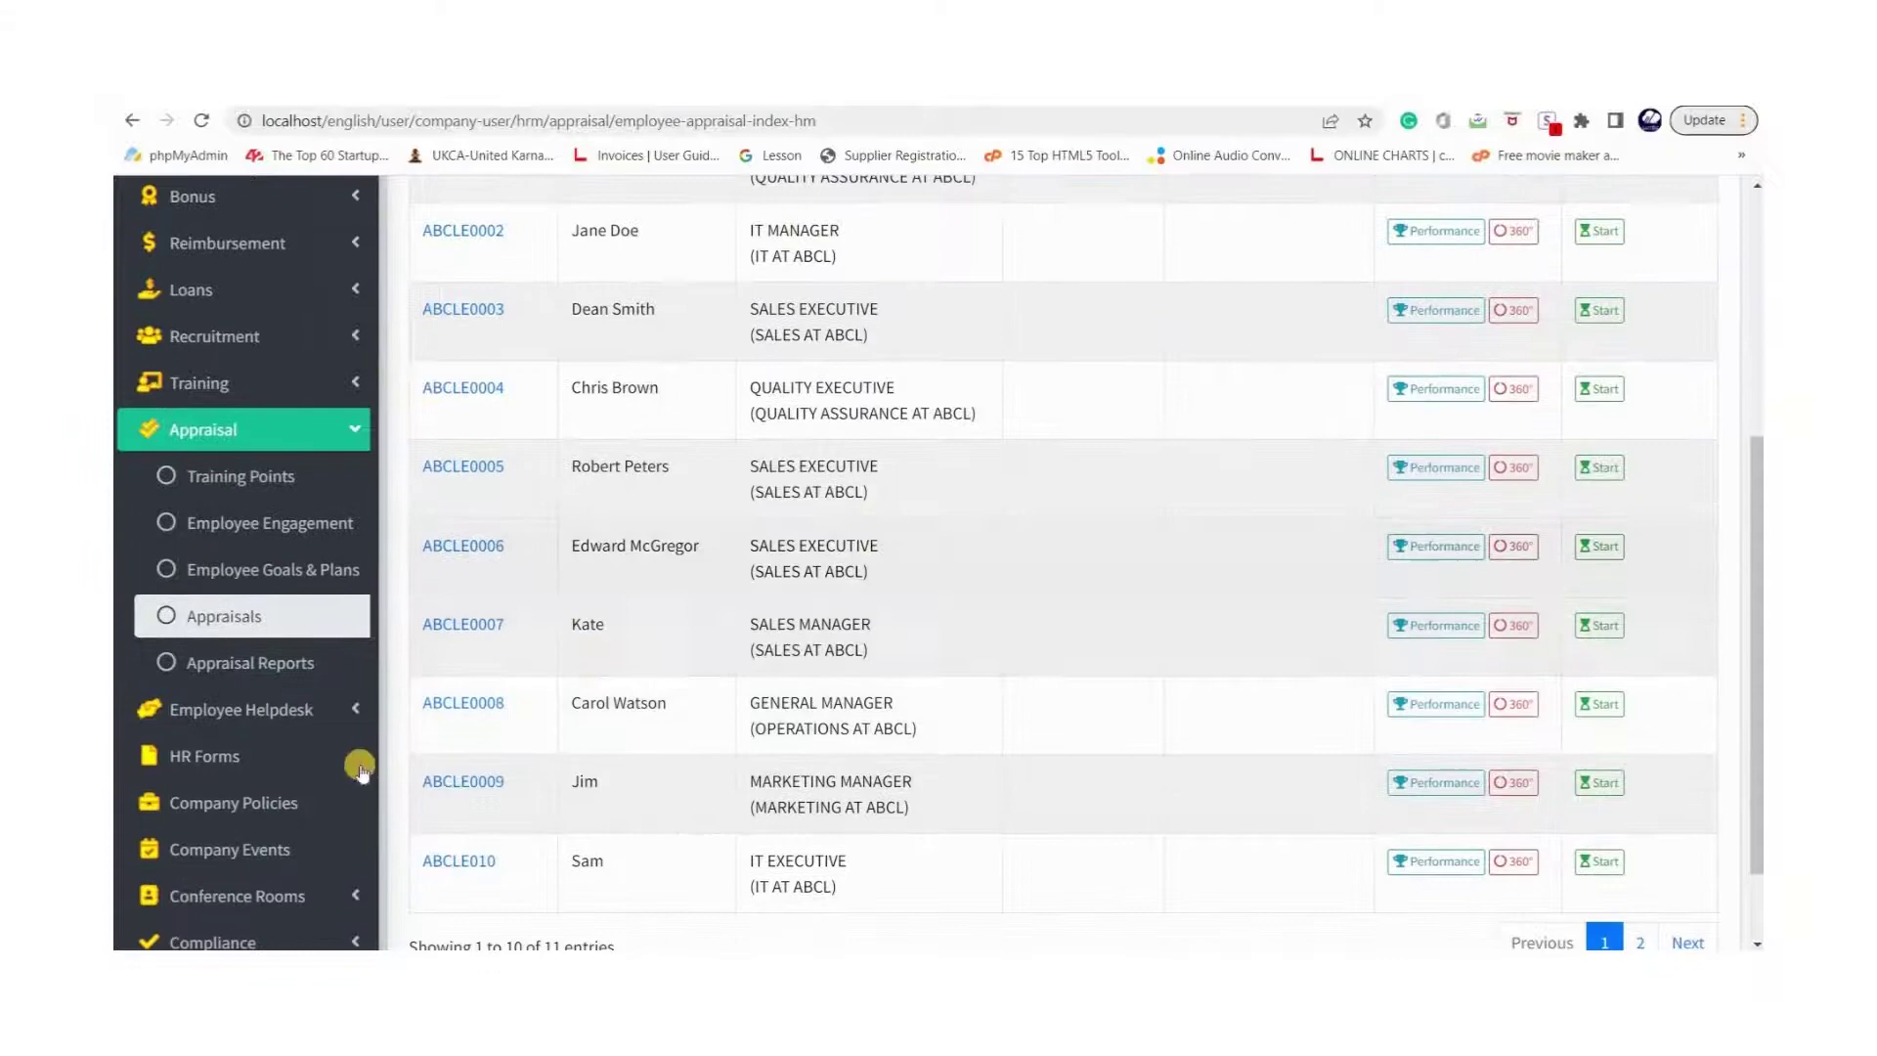
pyautogui.click(249, 802)
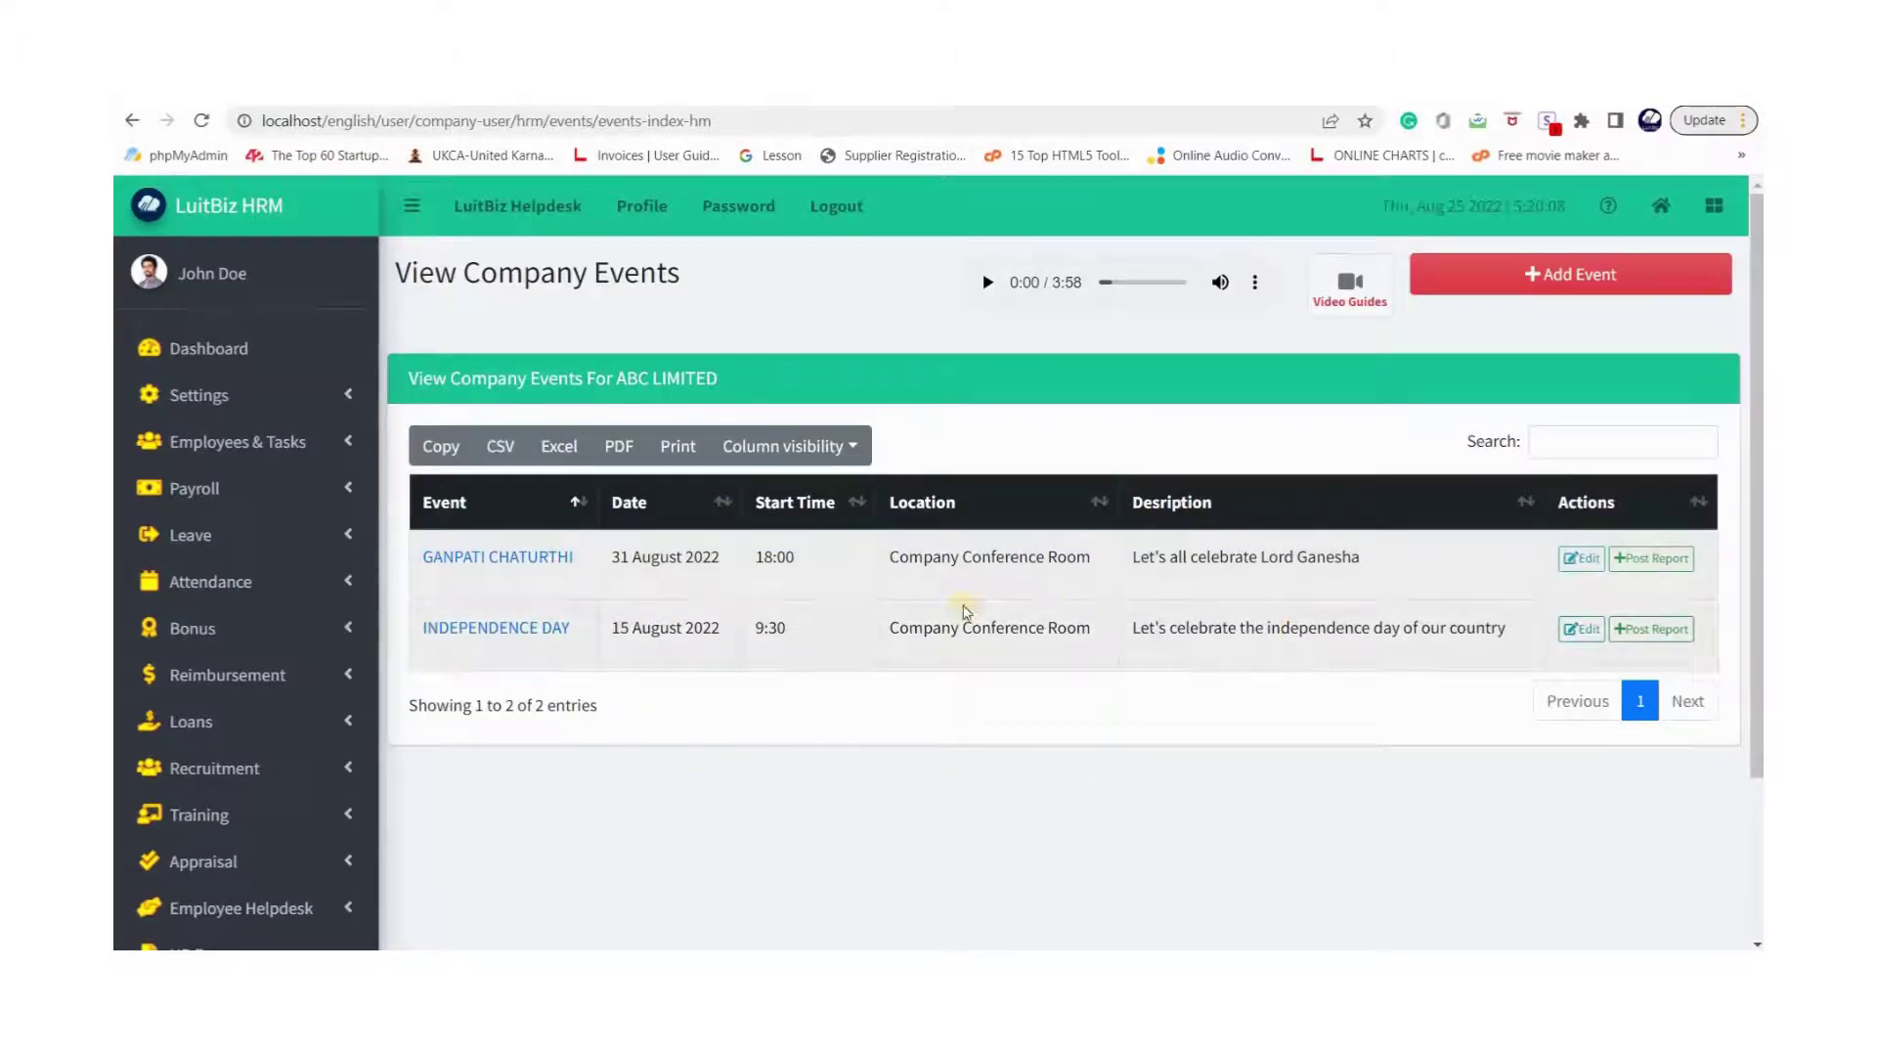
# View the Stationary Request Form under ESS HR Forms.
pyautogui.scroll(-3, 939, 626)
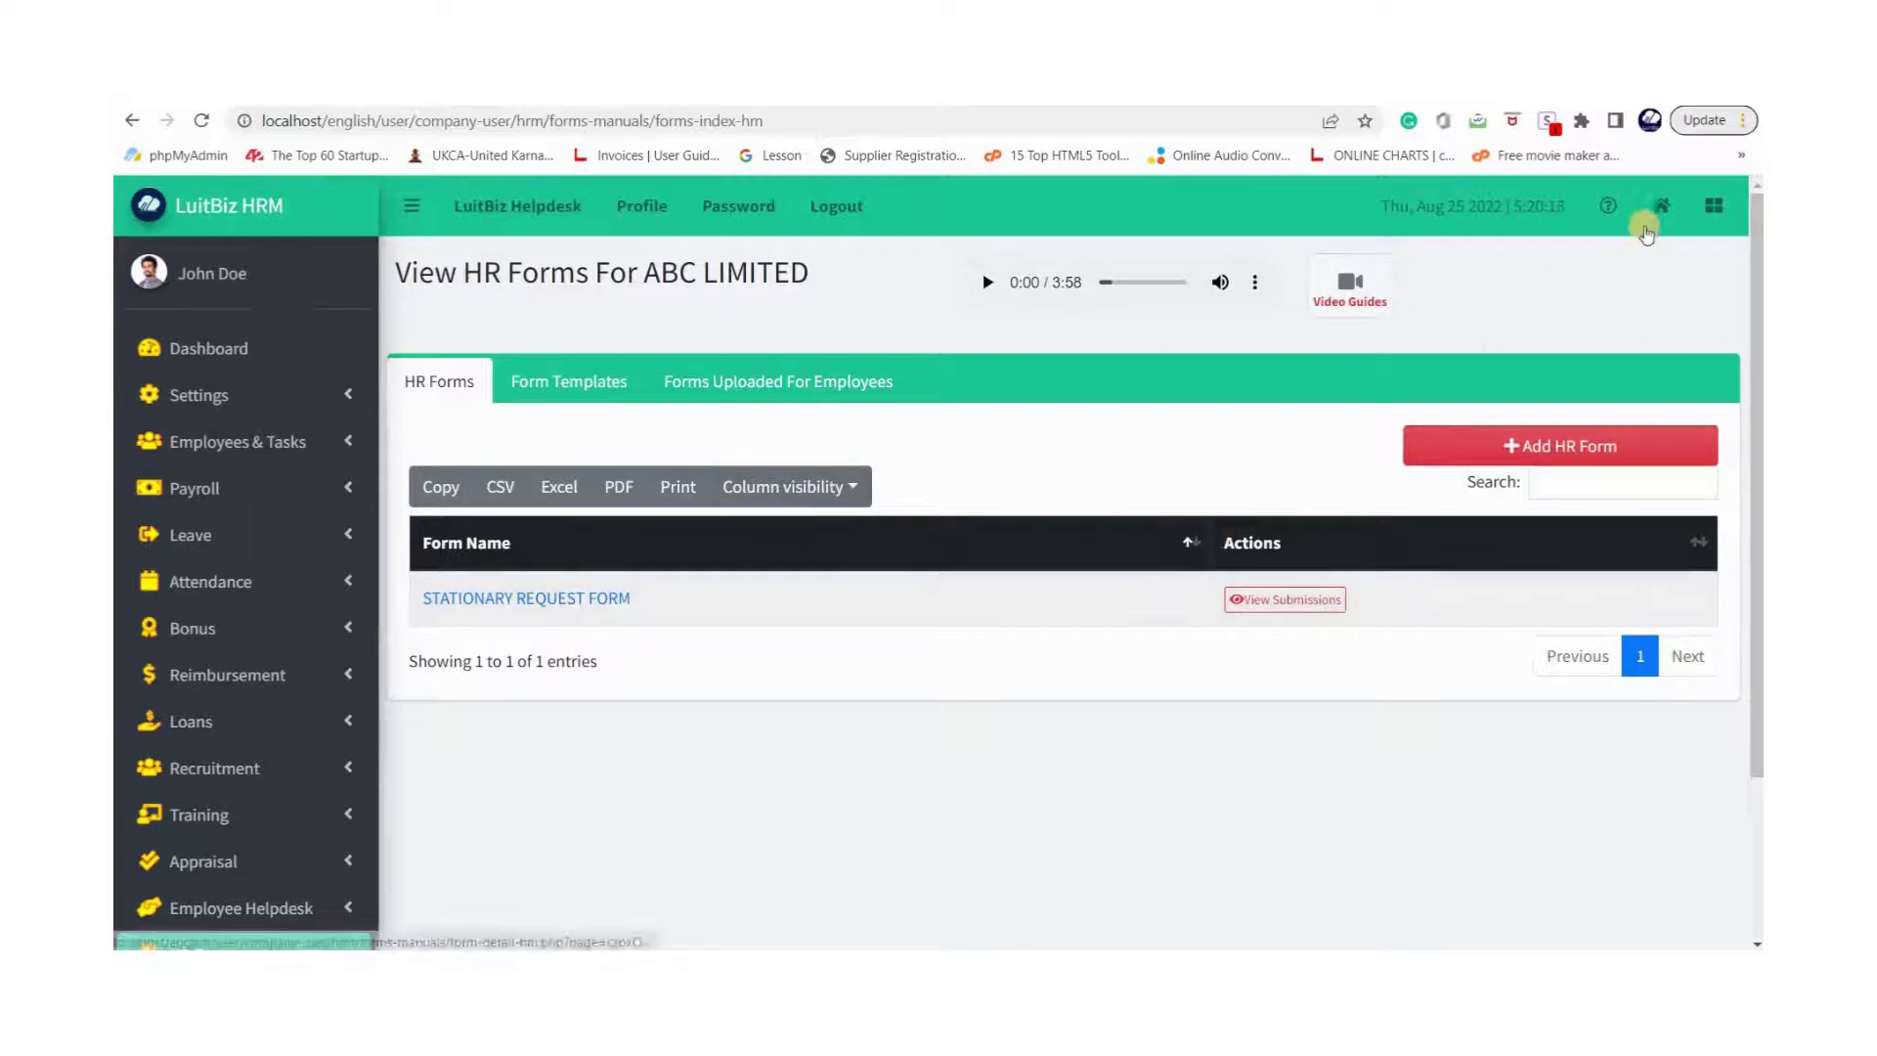
pyautogui.click(1714, 205)
pyautogui.scroll(-3, 880, 587)
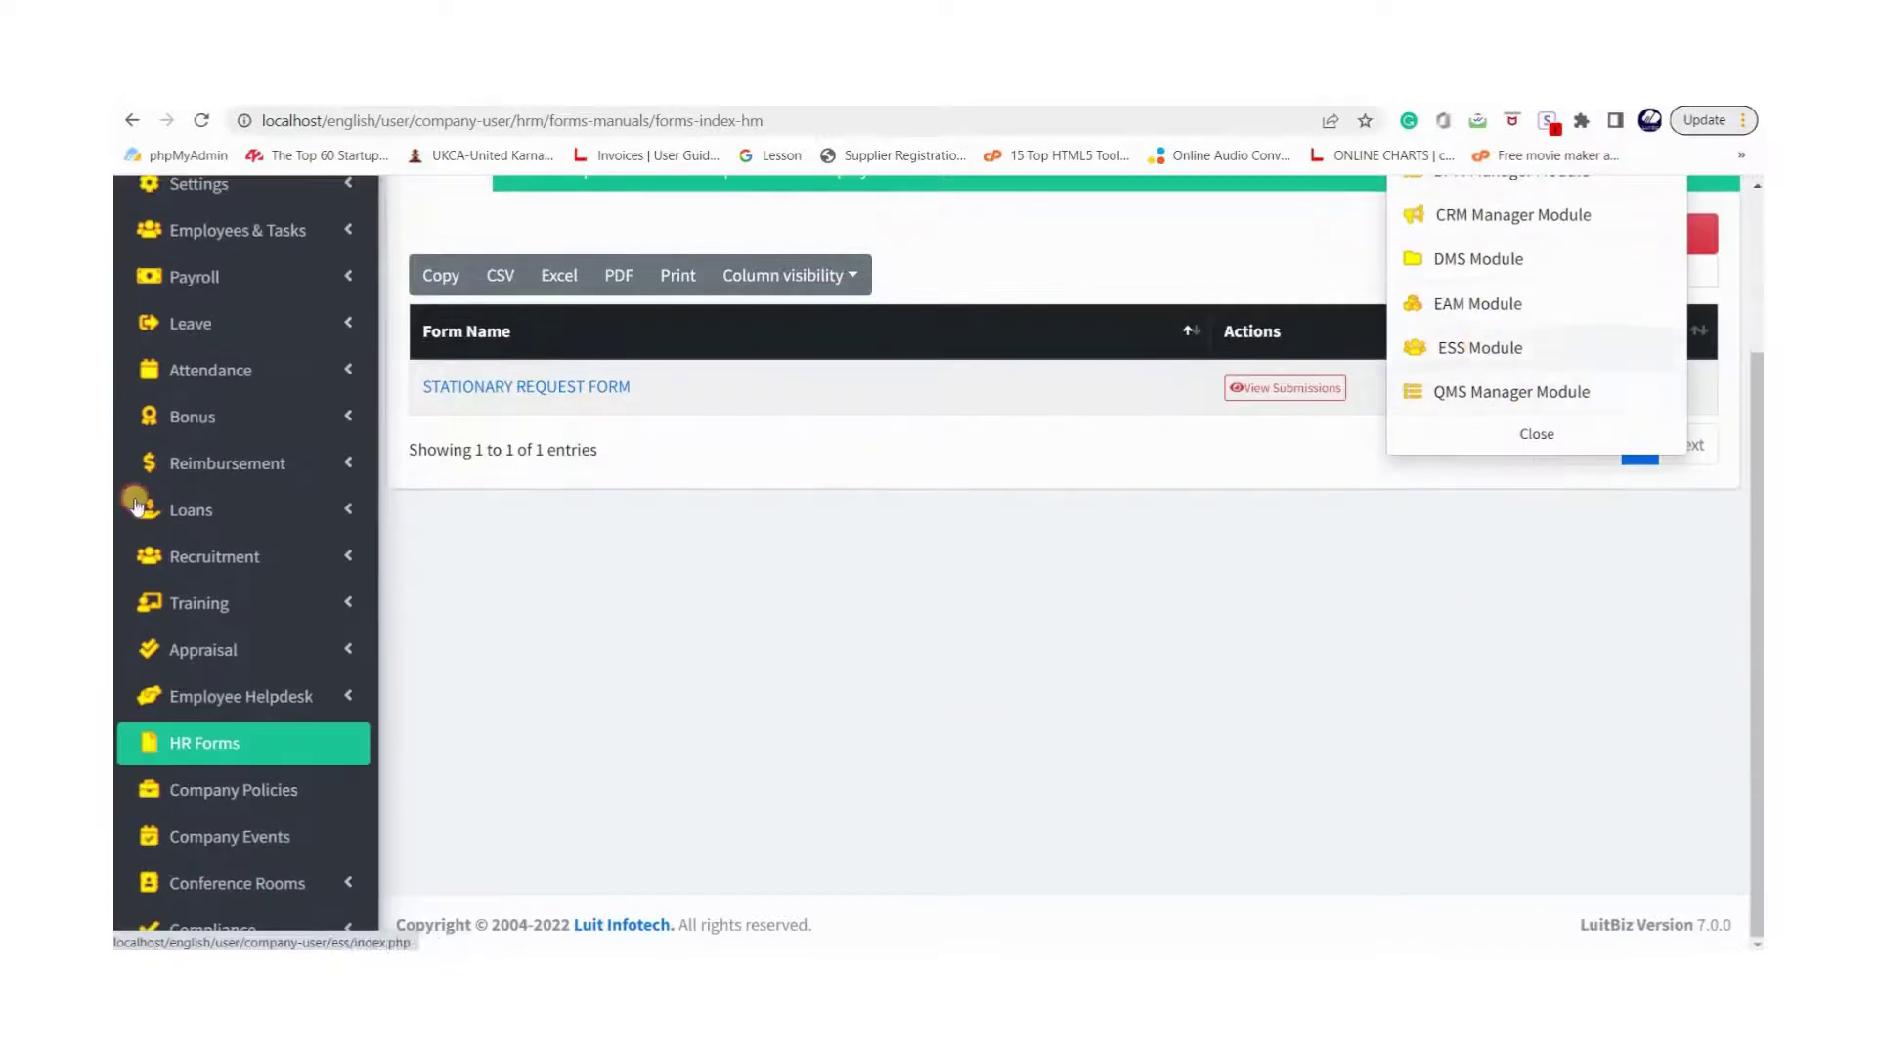
pyautogui.scroll(-4, 274, 596)
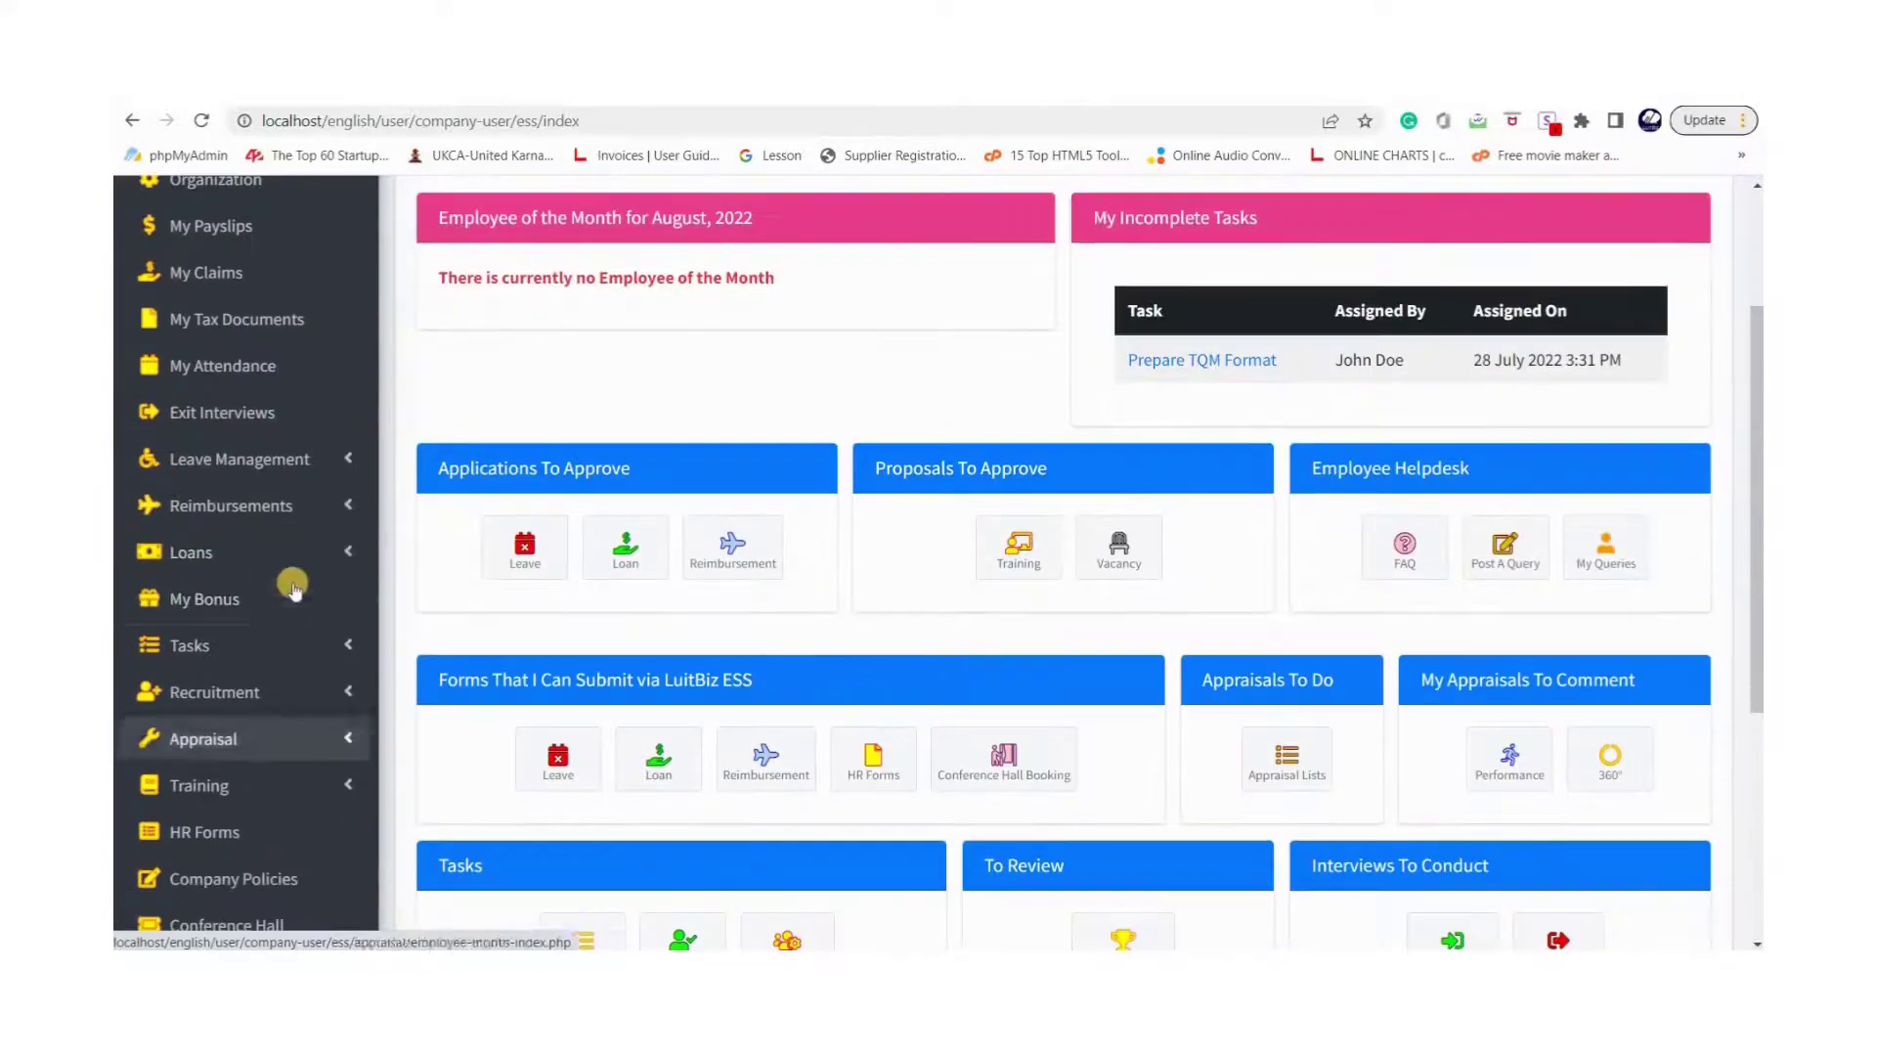
pyautogui.scroll(-1, 270, 689)
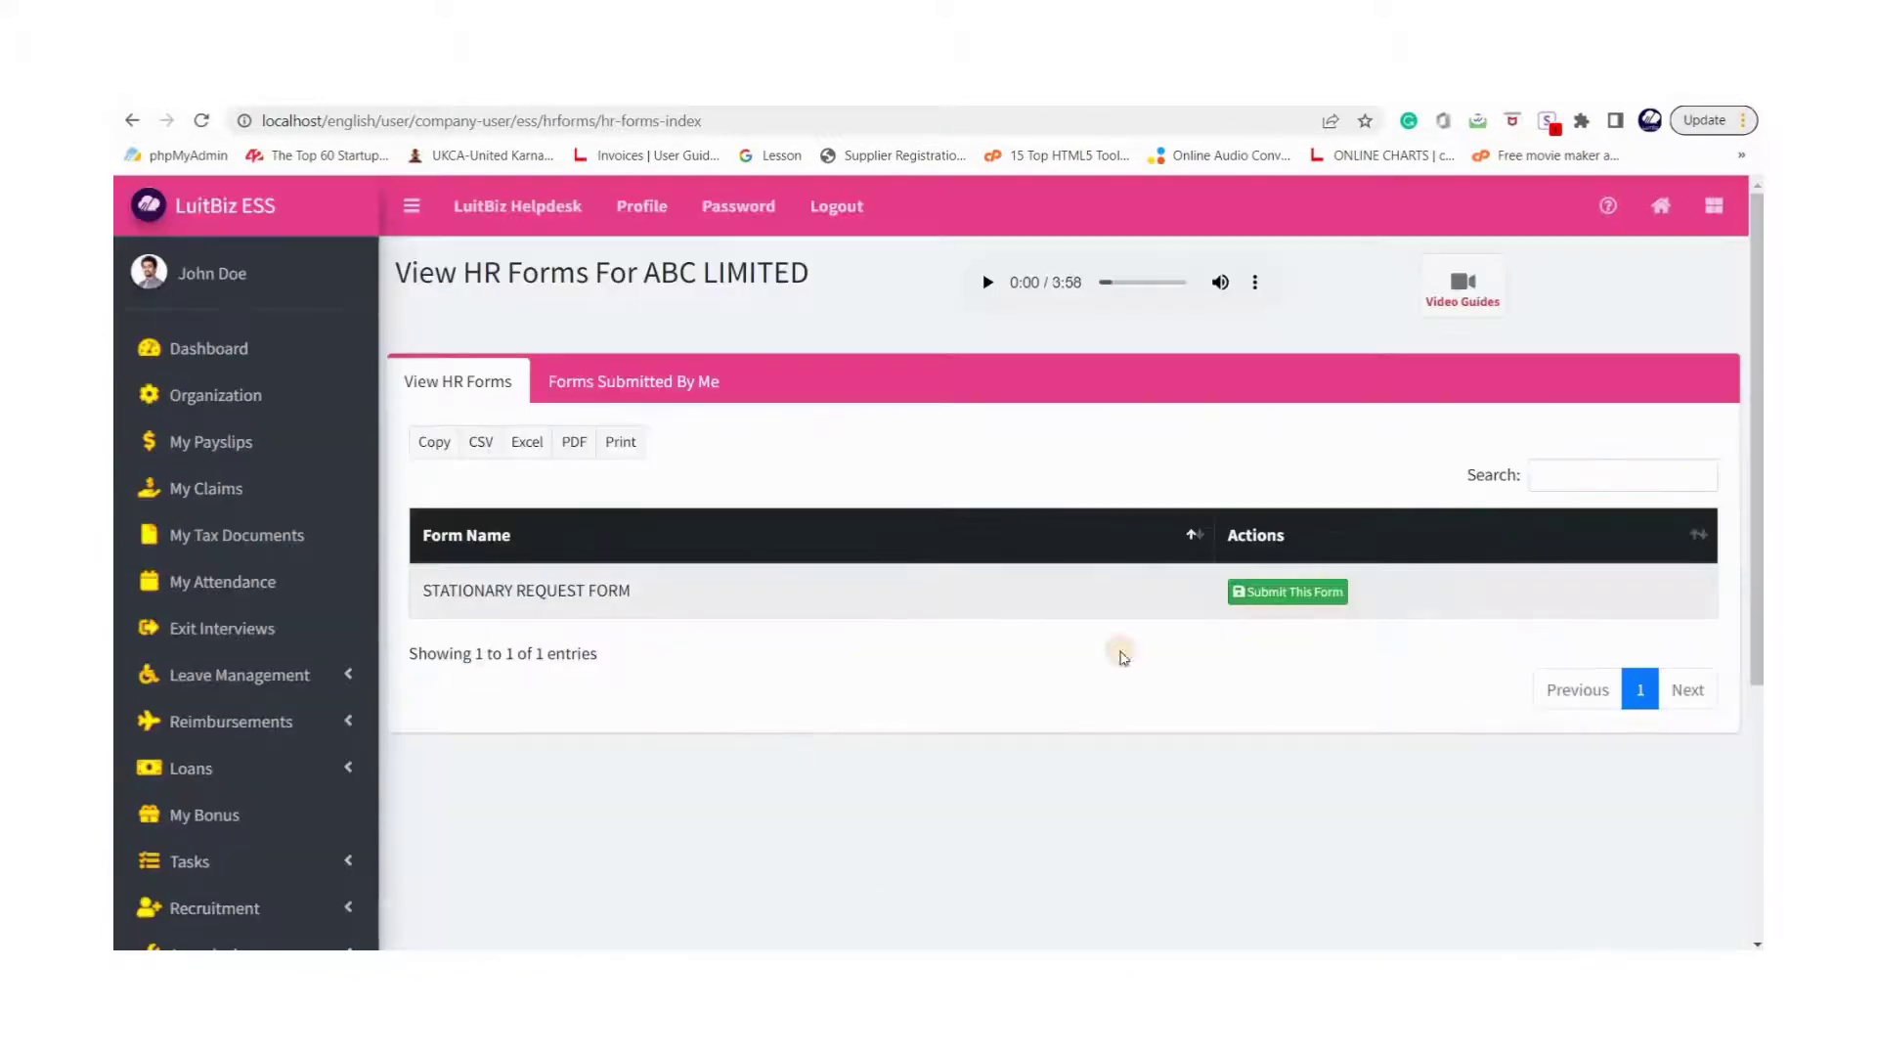
pyautogui.click(1288, 592)
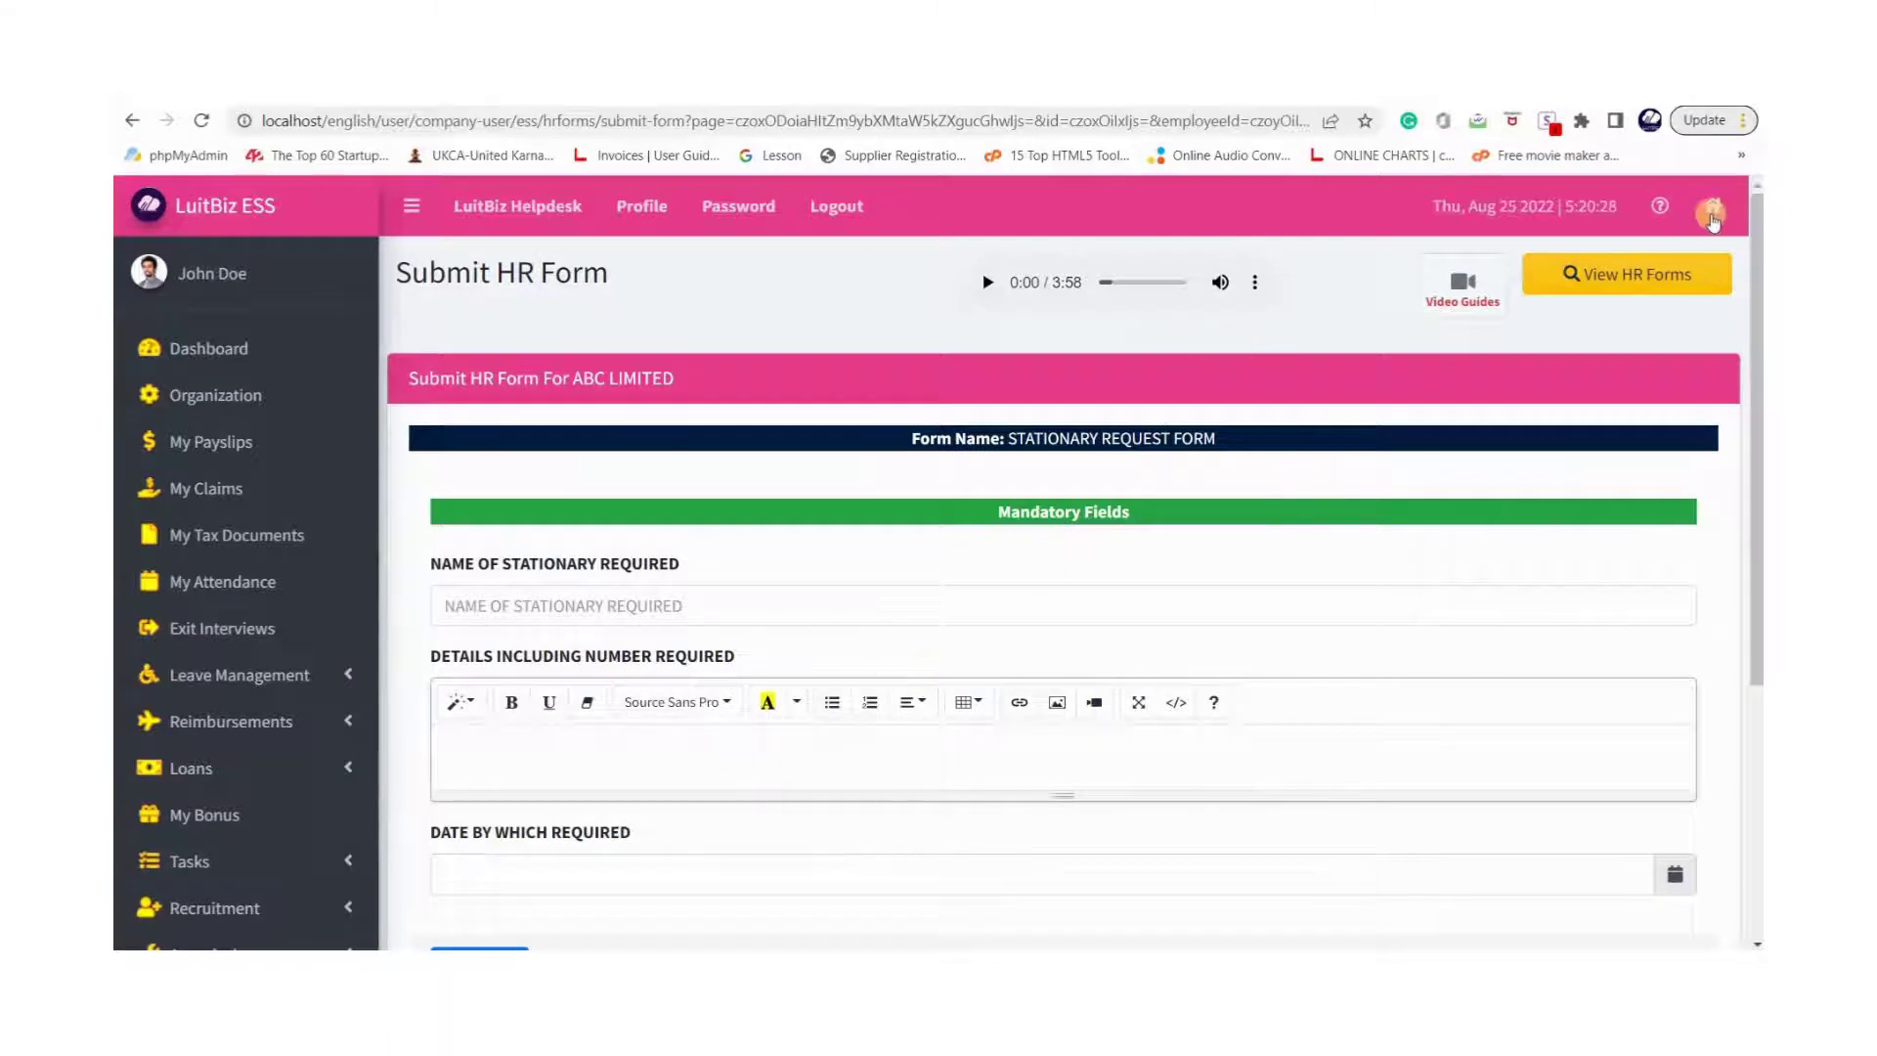
# Switch back to HRM Manager Module and open the HR Forms list.
pyautogui.scroll(-2, 1560, 472)
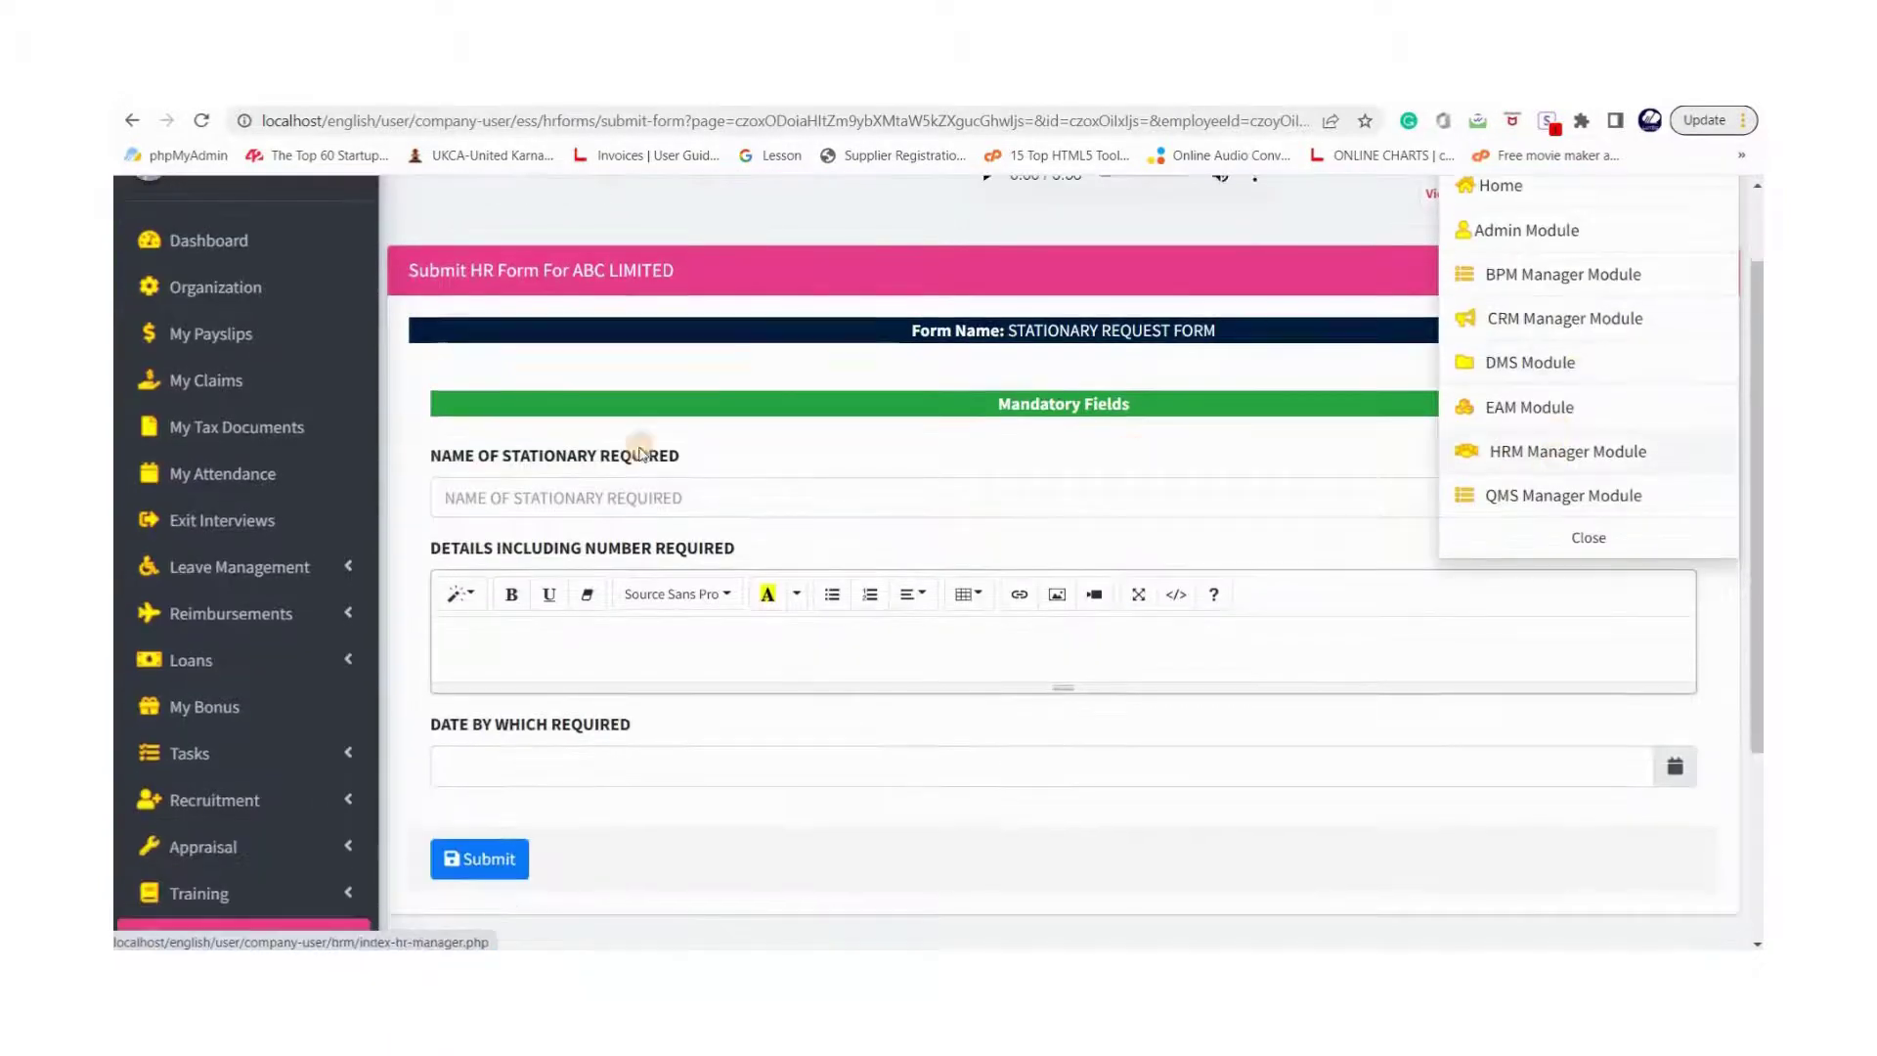
pyautogui.click(1589, 449)
pyautogui.scroll(-3, 250, 662)
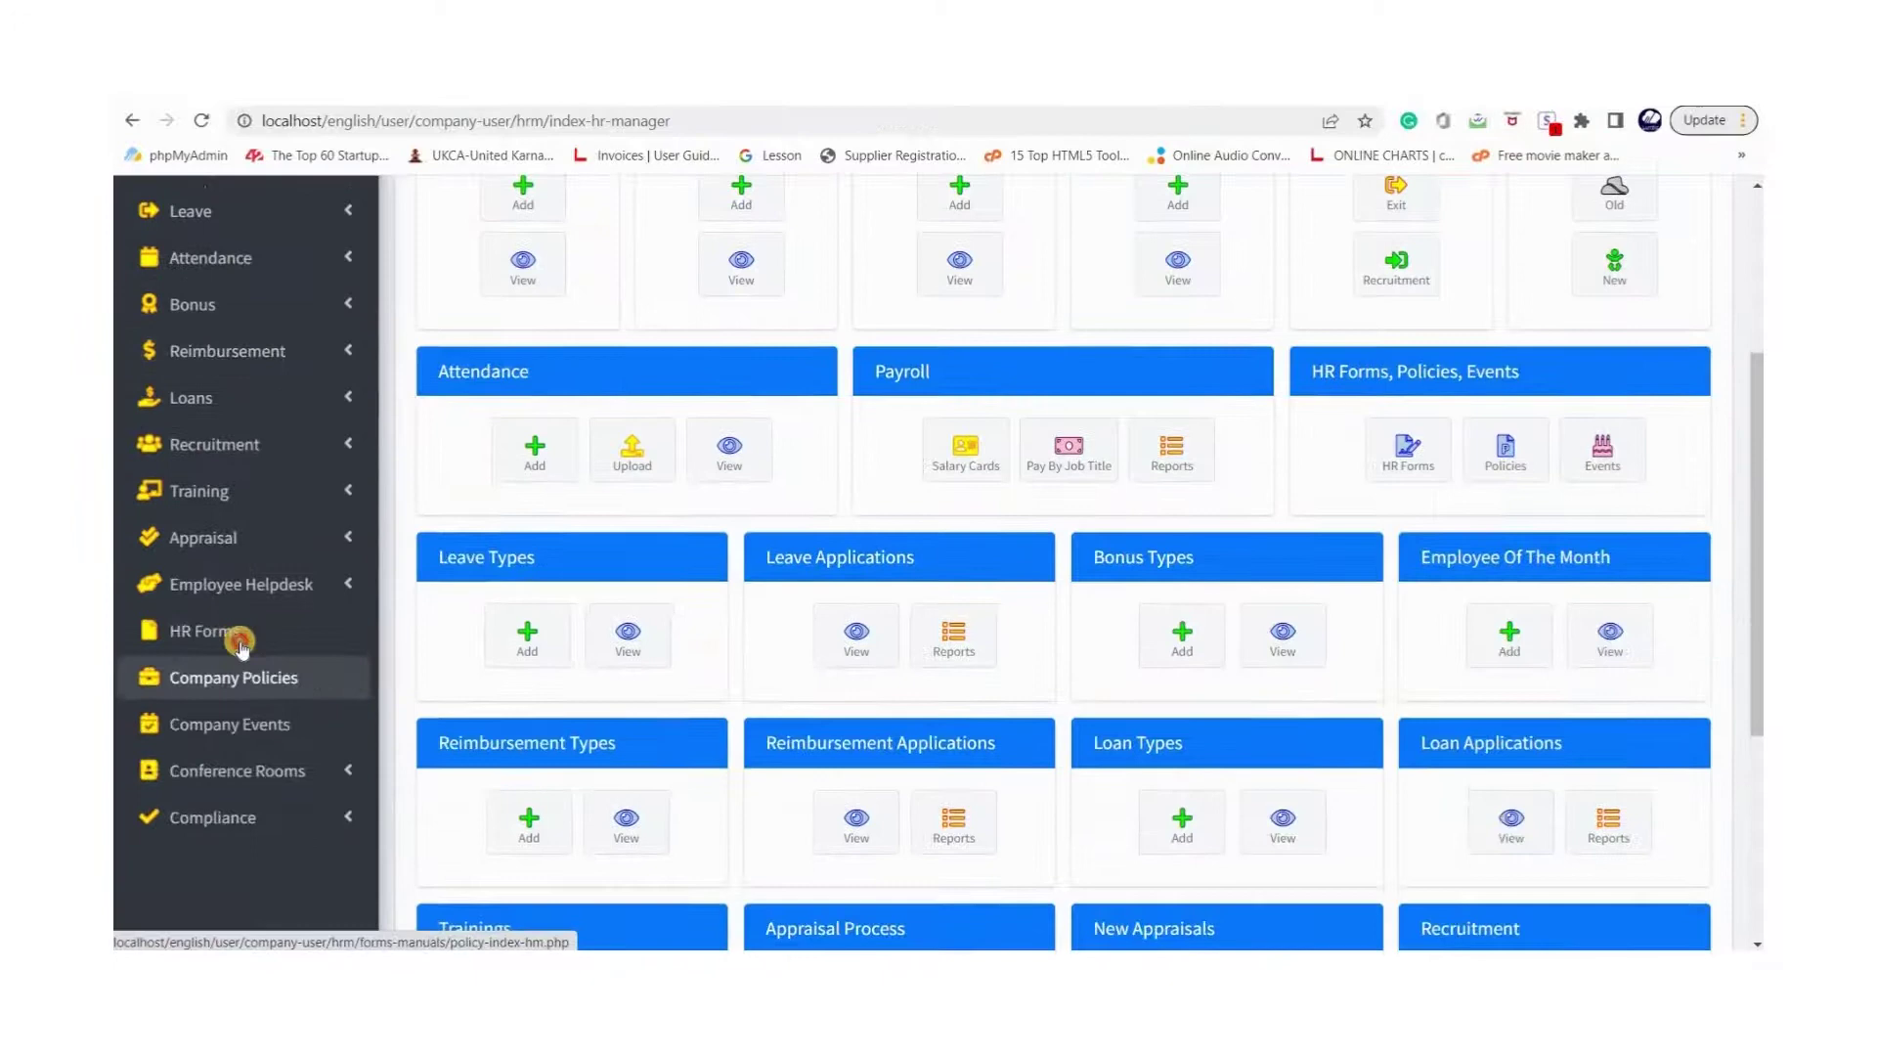
pyautogui.click(235, 636)
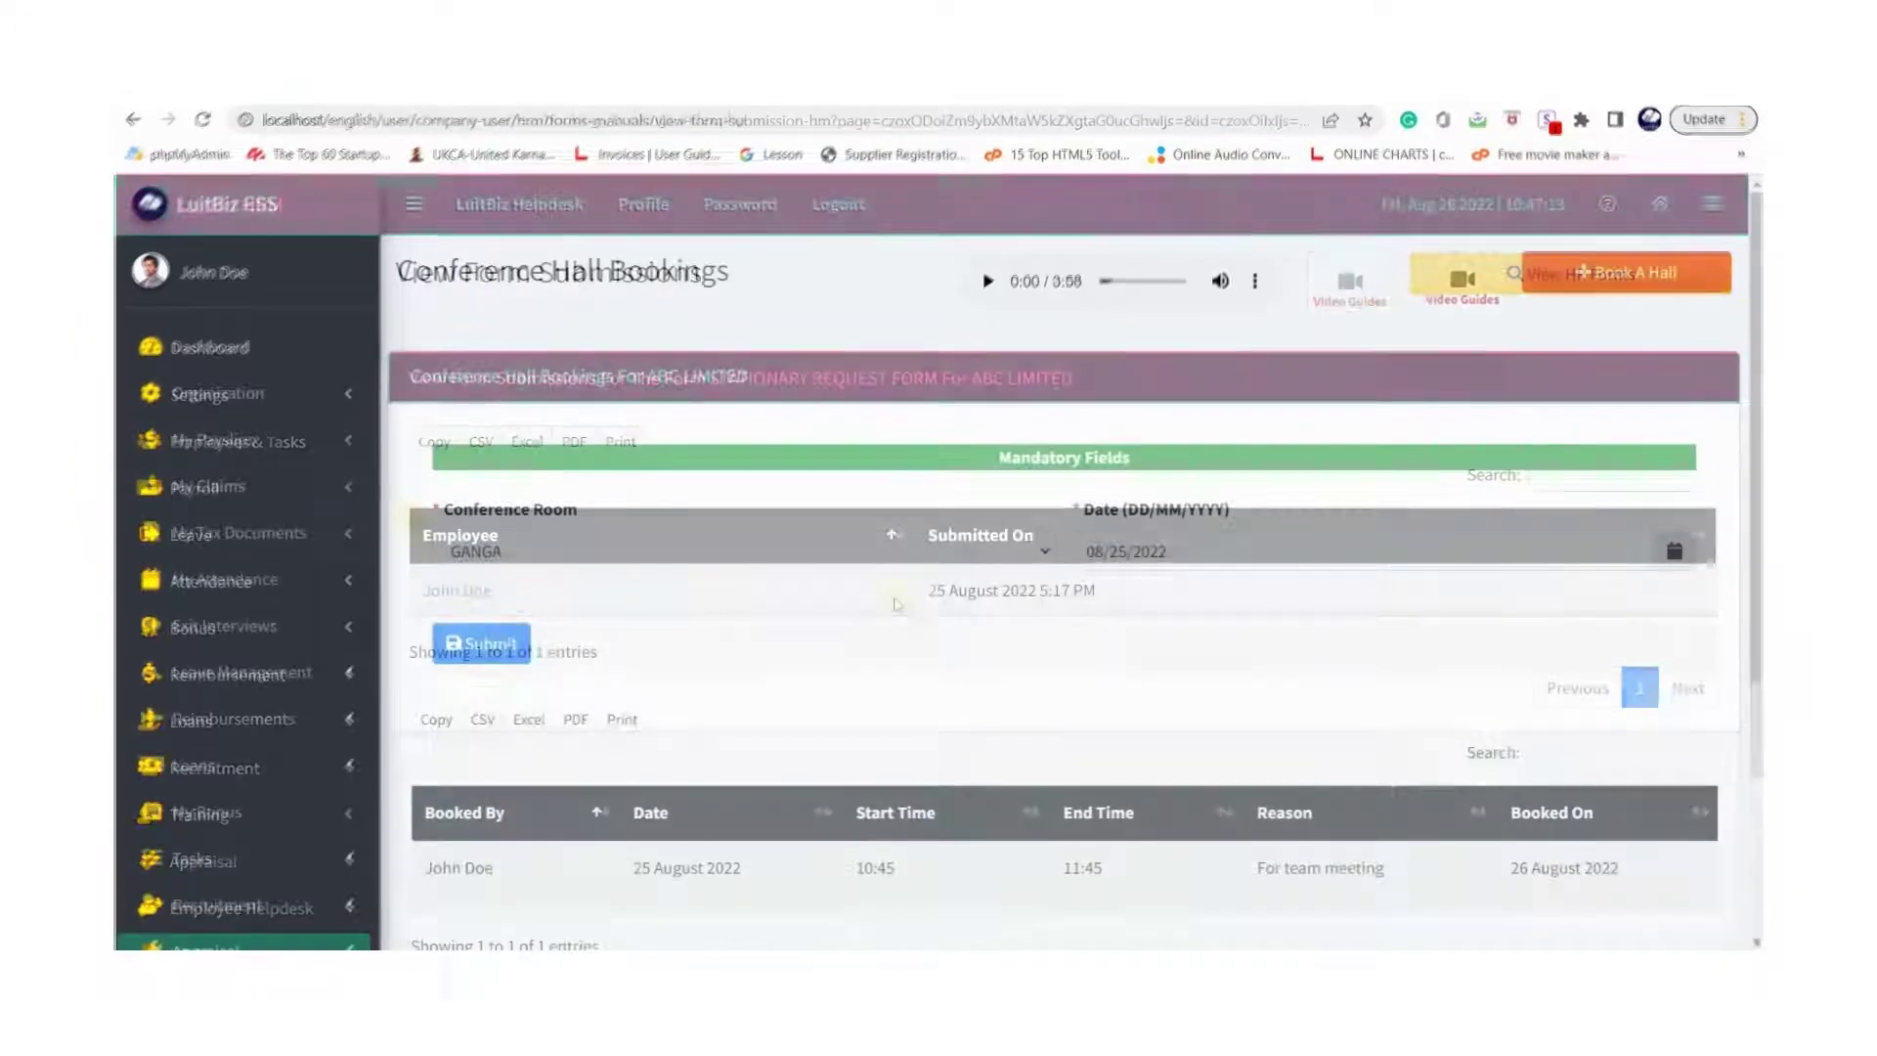
# Select the GANGA hall for the booking and set its start time to 10:47.
pyautogui.scroll(-3, 294, 743)
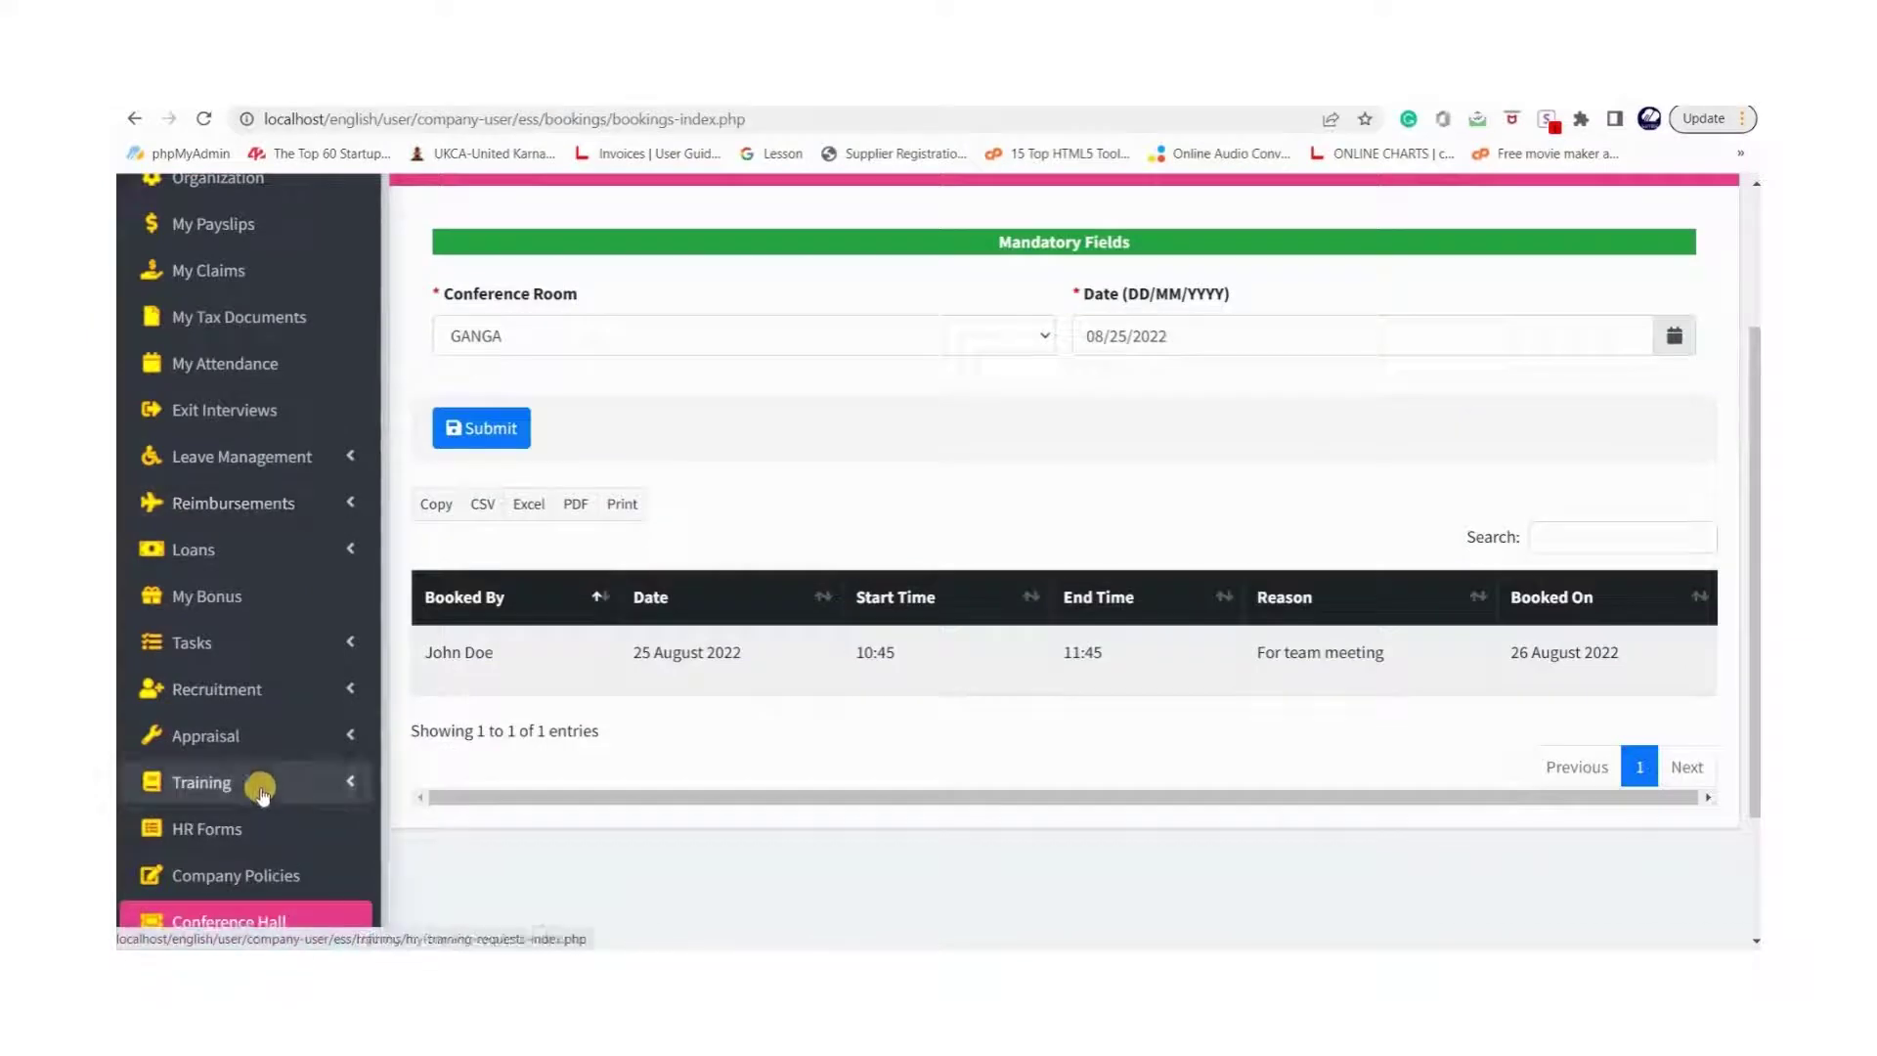
pyautogui.scroll(-2, 848, 841)
pyautogui.scroll(4, 917, 747)
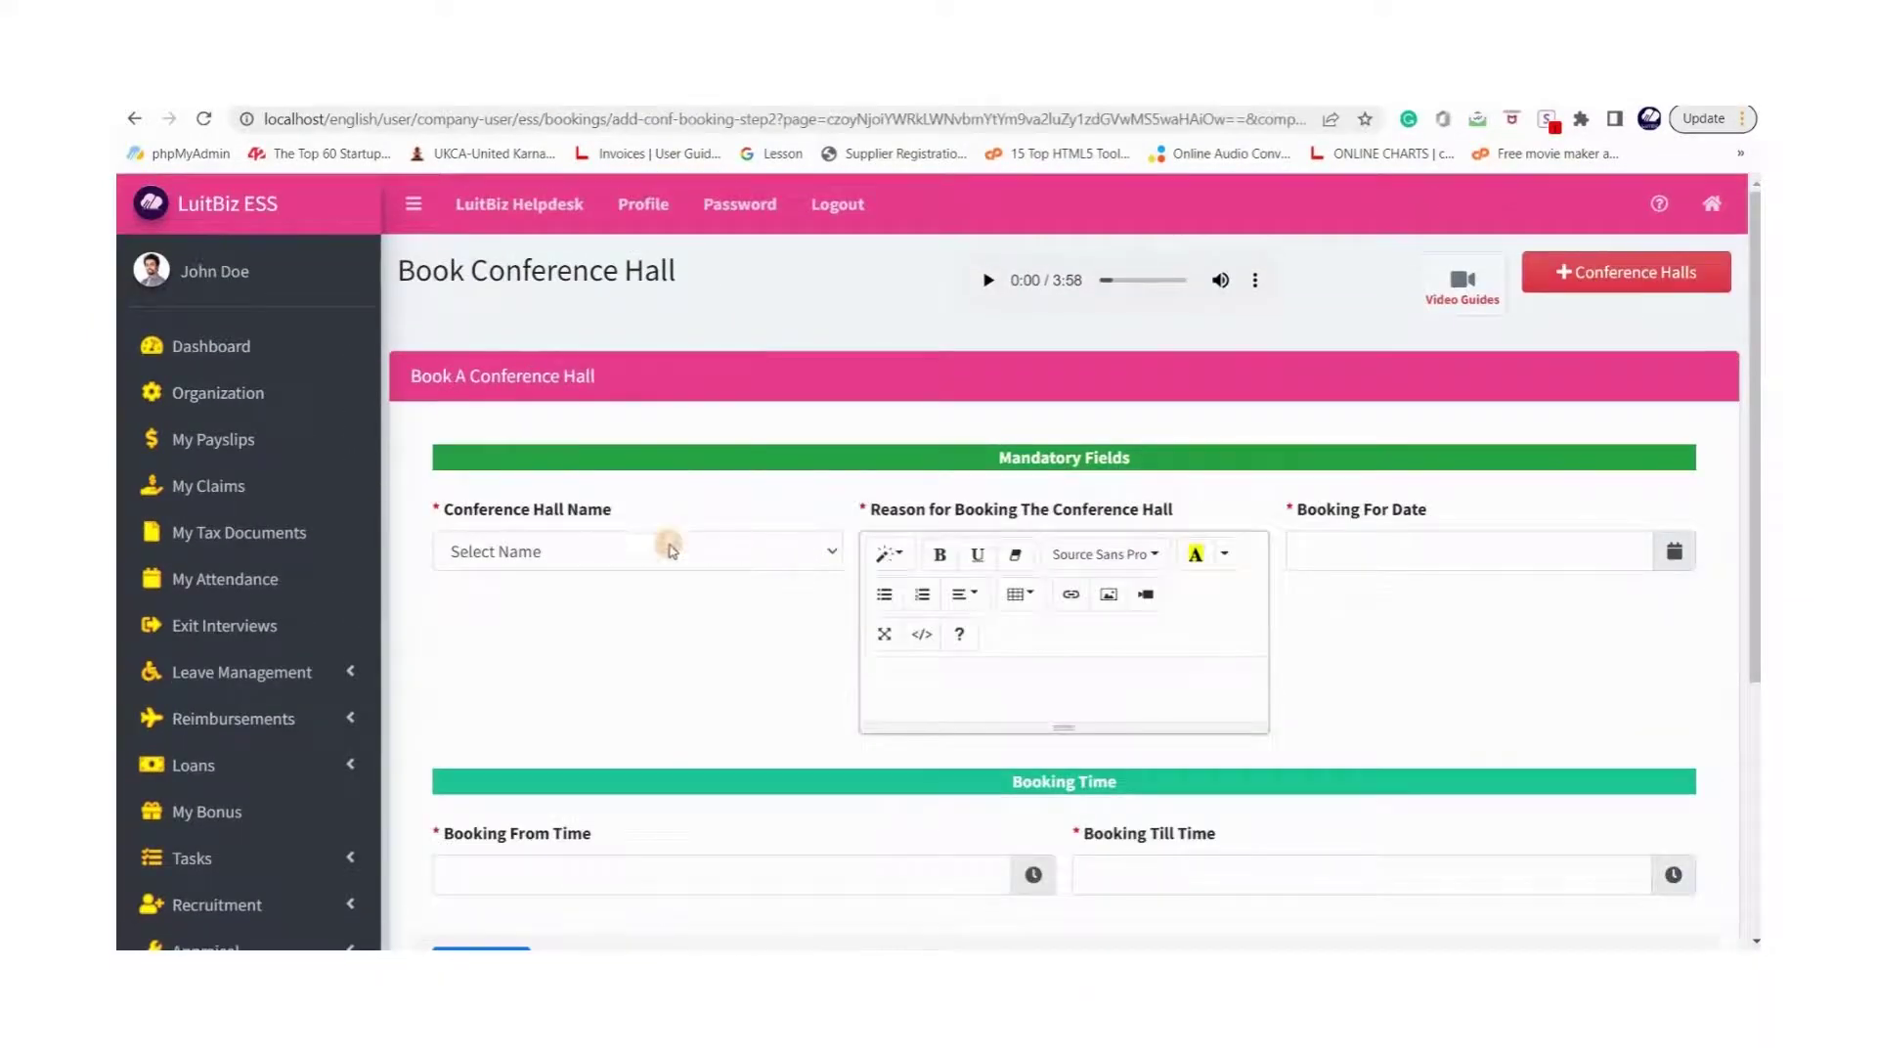
pyautogui.click(586, 554)
pyautogui.click(537, 607)
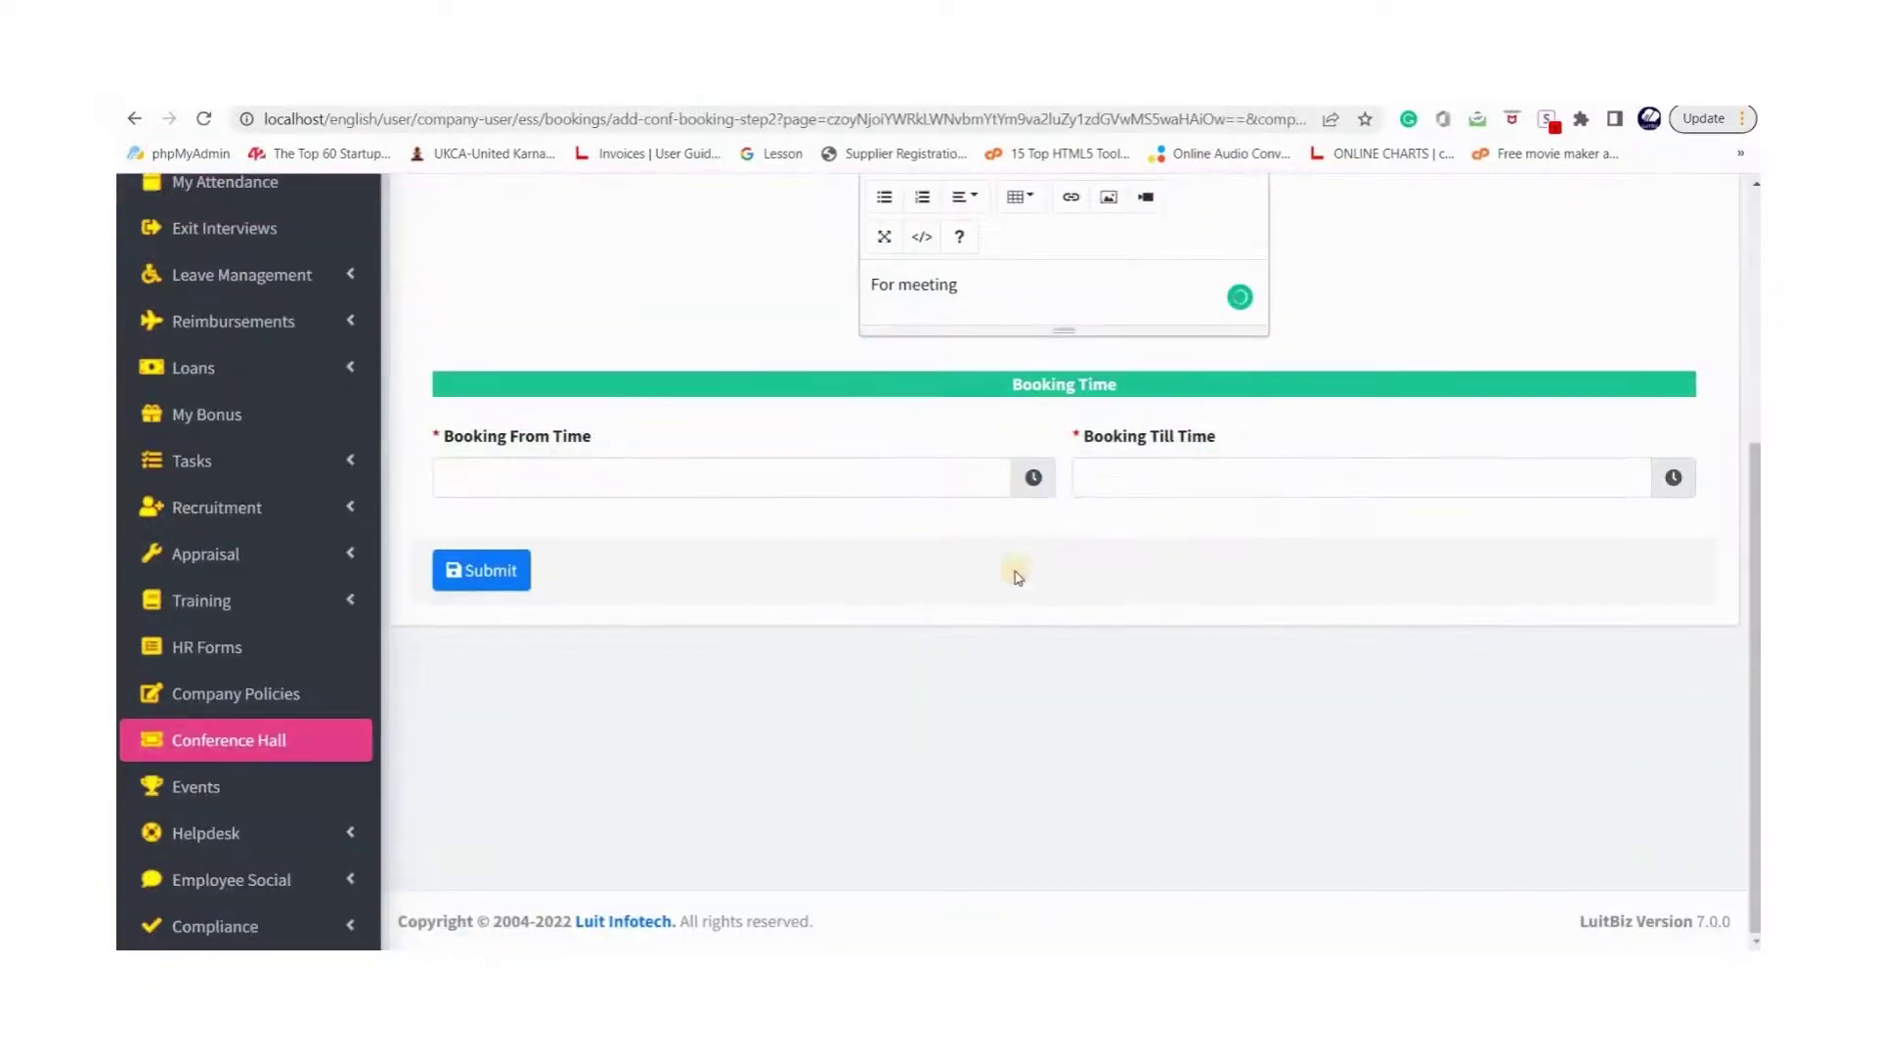
pyautogui.click(1033, 478)
pyautogui.click(1238, 480)
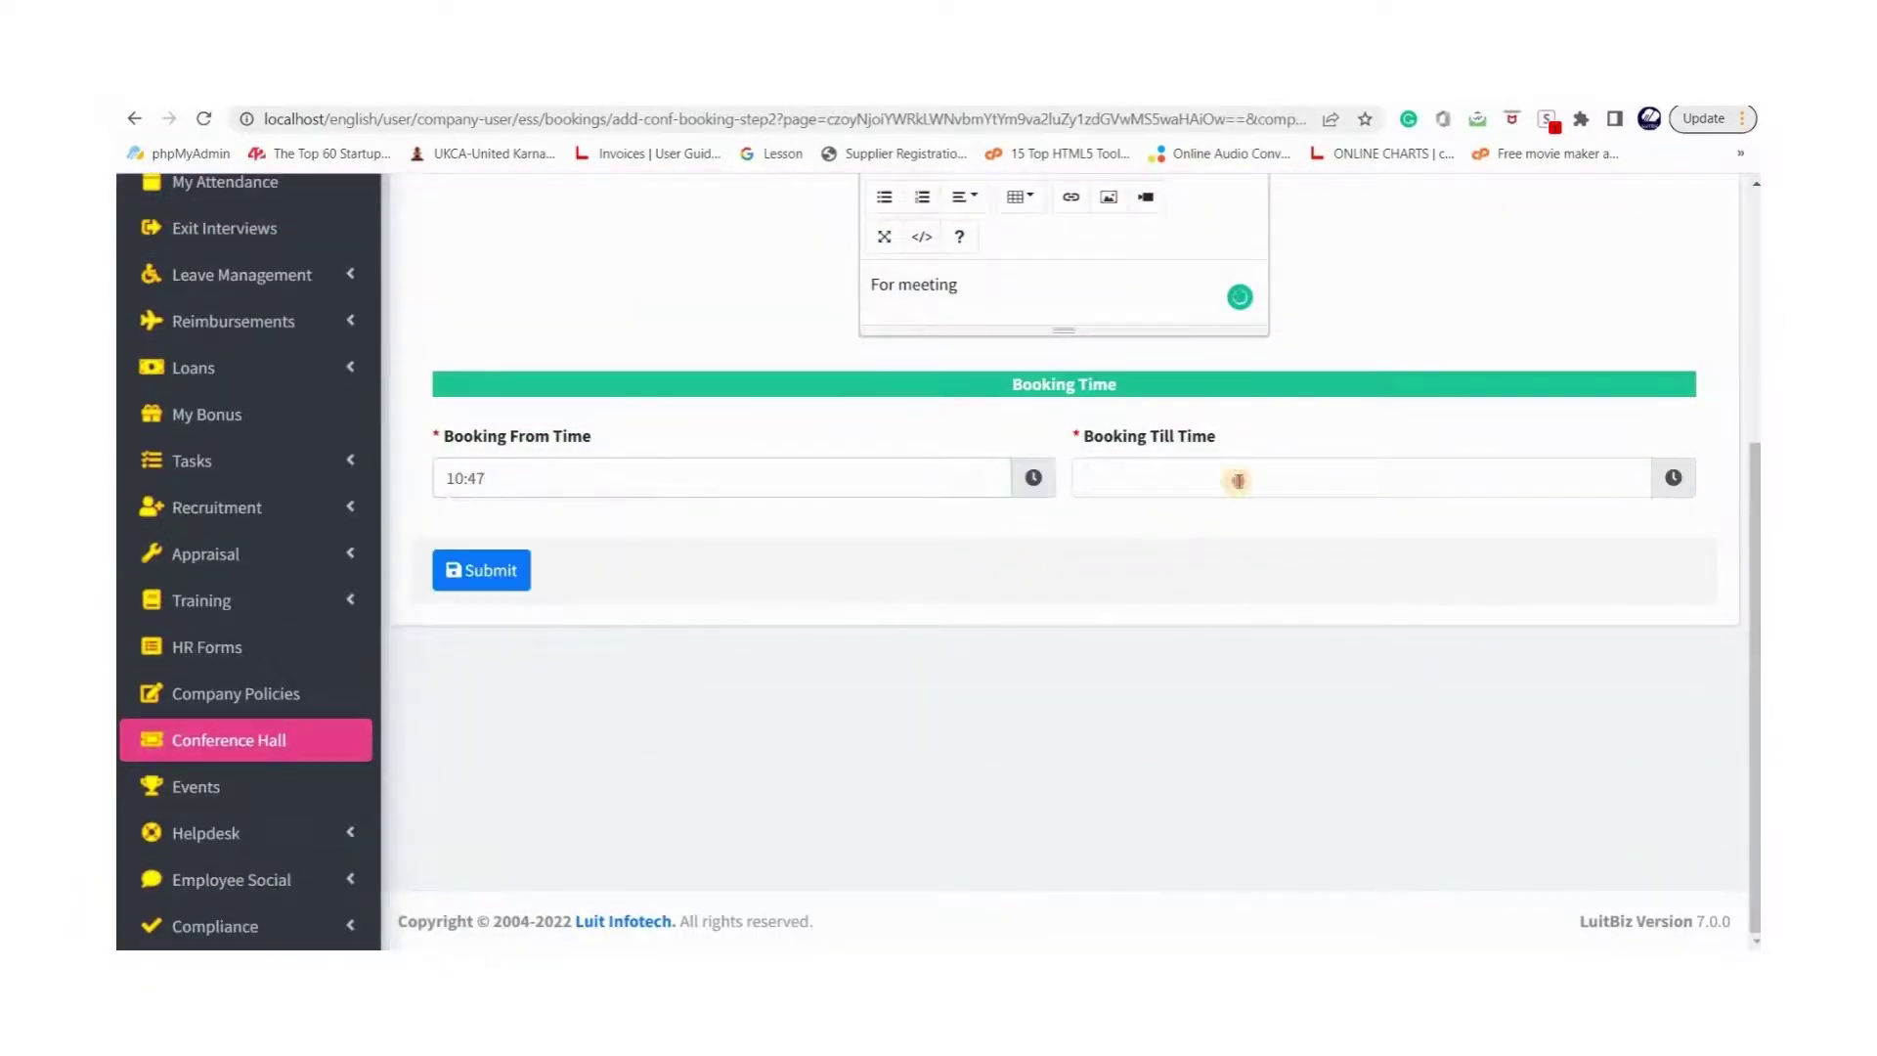